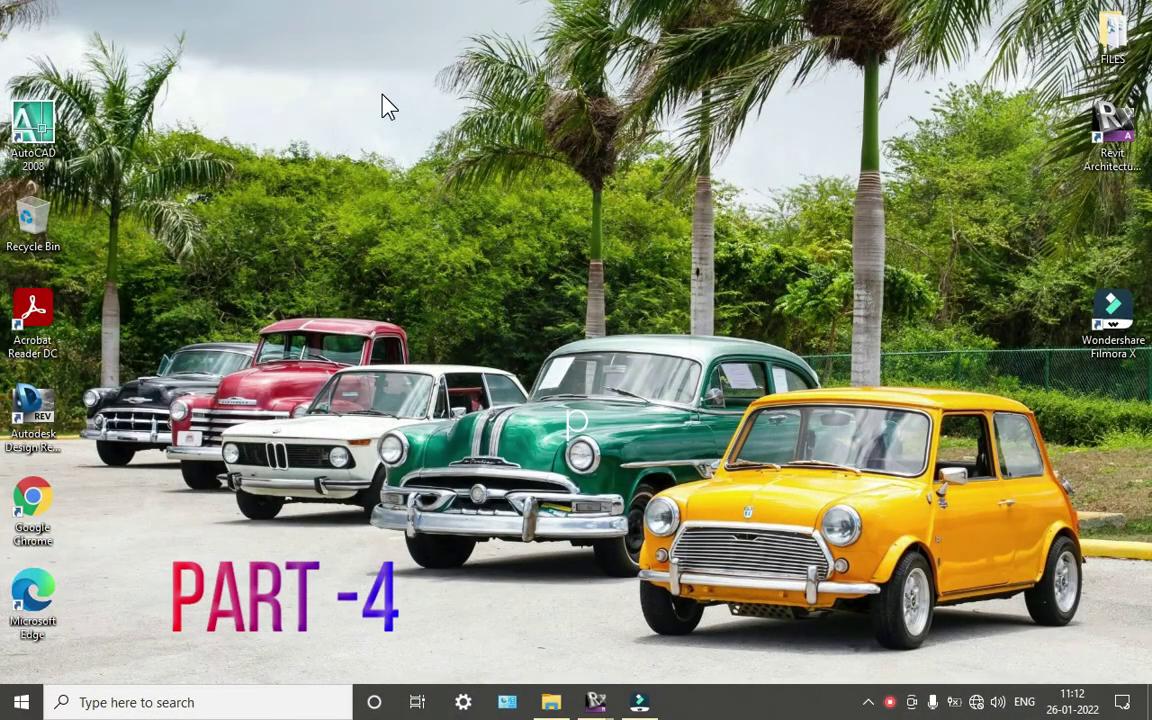
Refresh the Windows desktop from its right-click menu
{"action": "right_click", "coordinate": [455, 45]}
{"action": "left_click", "coordinate": [478, 98]}
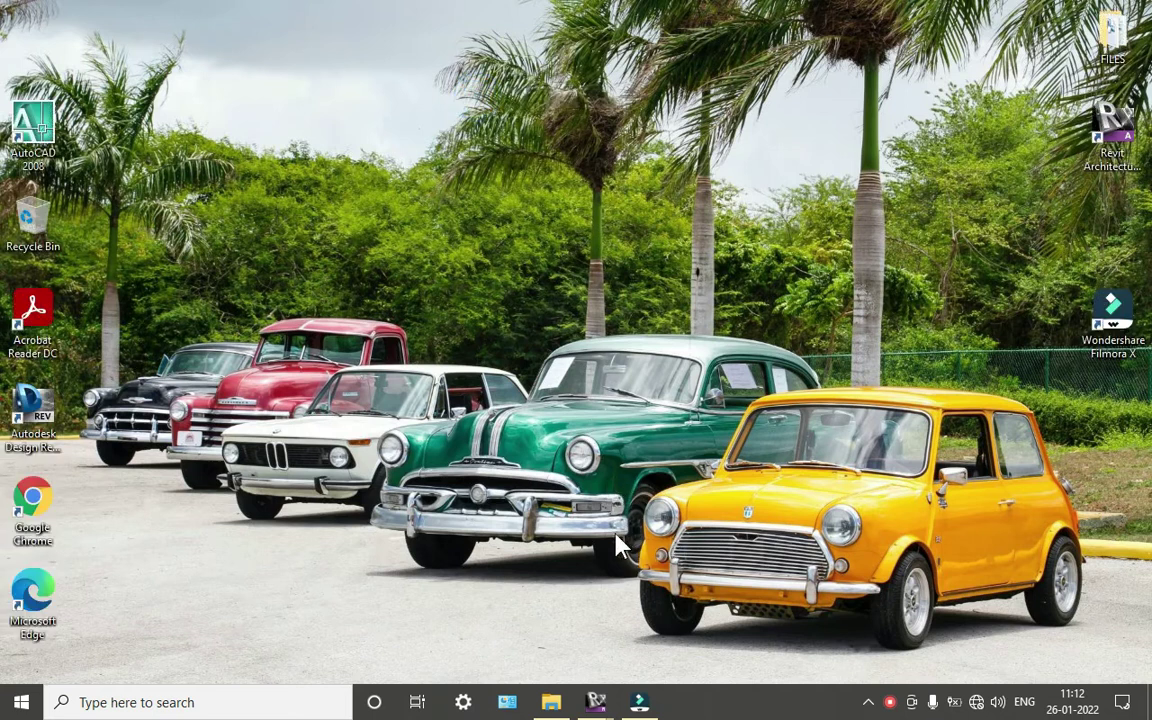
{"action": "mouse_move", "coordinate": [595, 702]}
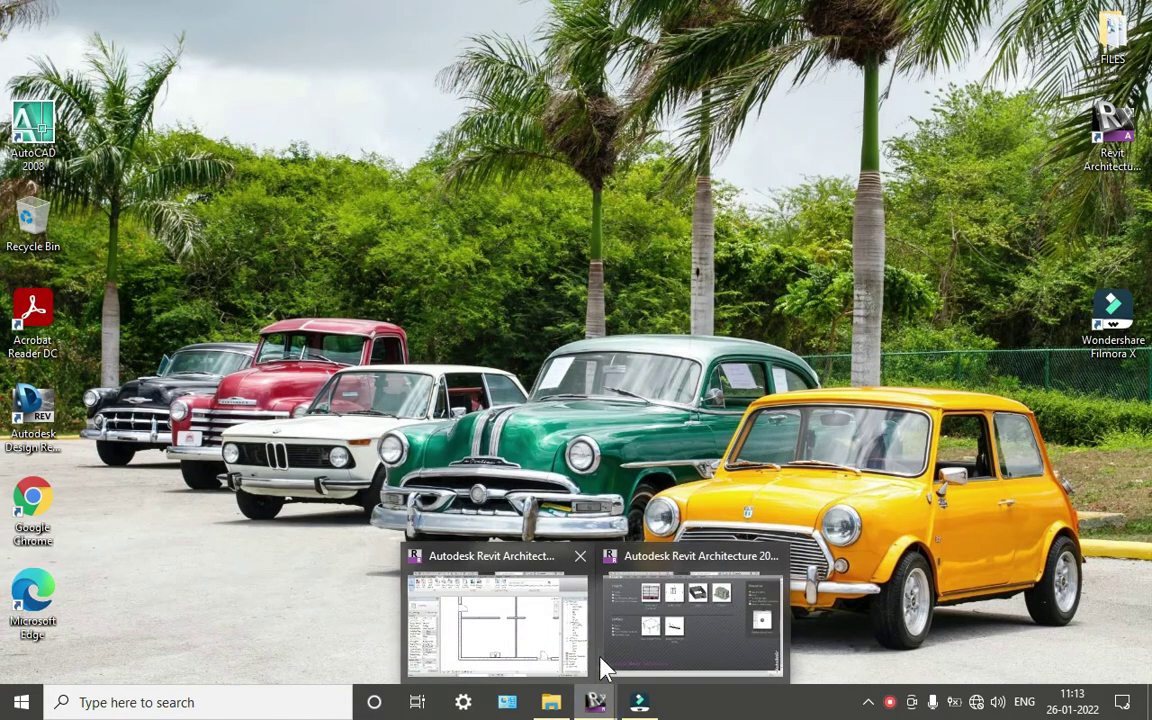
Bring the Revit window forward and zoom to the GL plan's lower-left rooms
{"action": "left_click", "coordinate": [562, 618]}
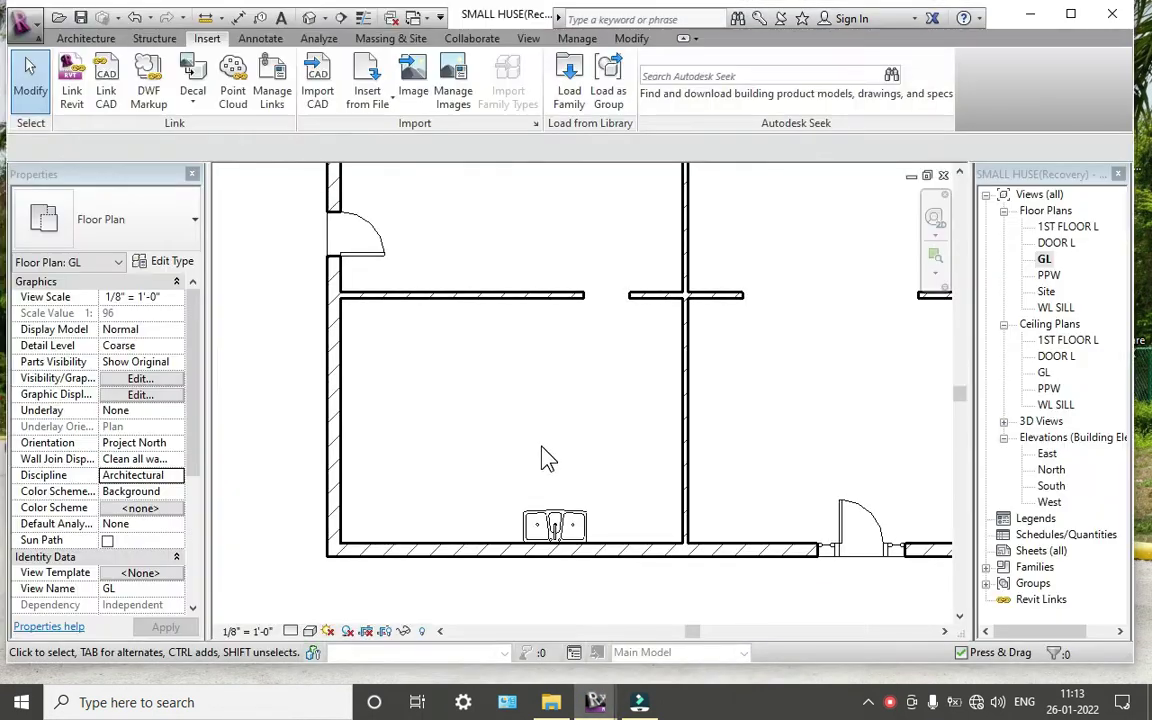
{"action": "scroll", "coordinate": [487, 401], "scroll_direction": "down", "scroll_amount": 2}
{"action": "scroll", "coordinate": [487, 401], "scroll_direction": "down", "scroll_amount": 2}
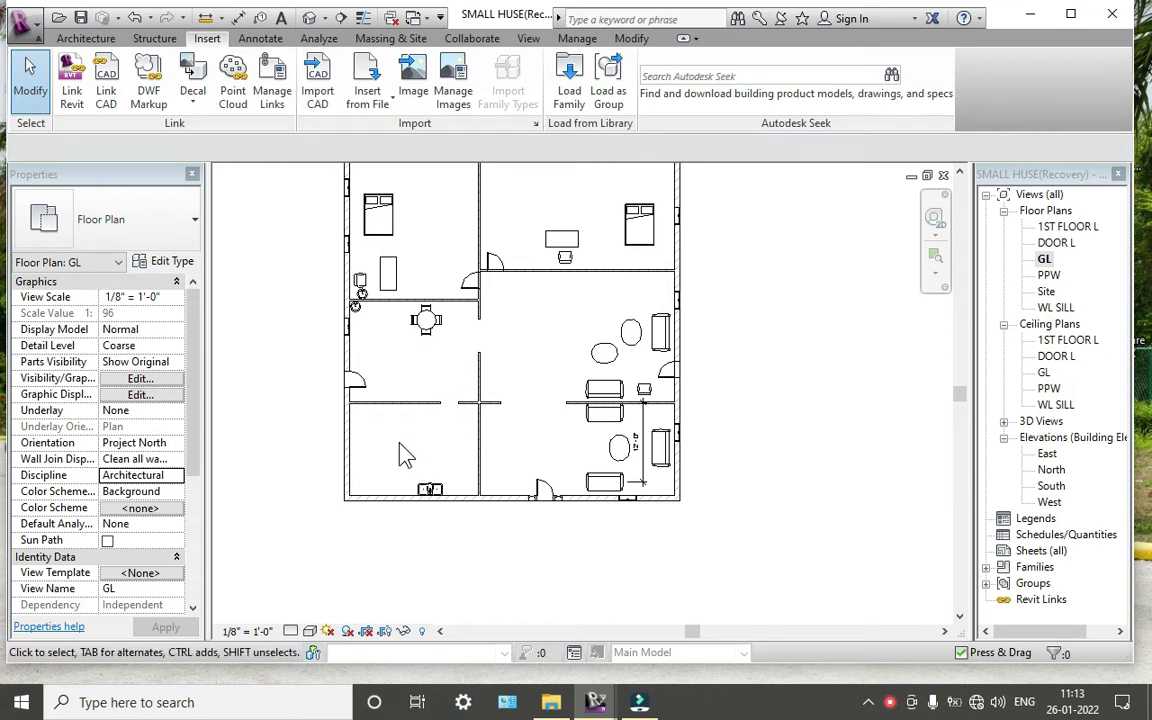
{"action": "scroll", "coordinate": [403, 453], "scroll_direction": "up", "scroll_amount": 2}
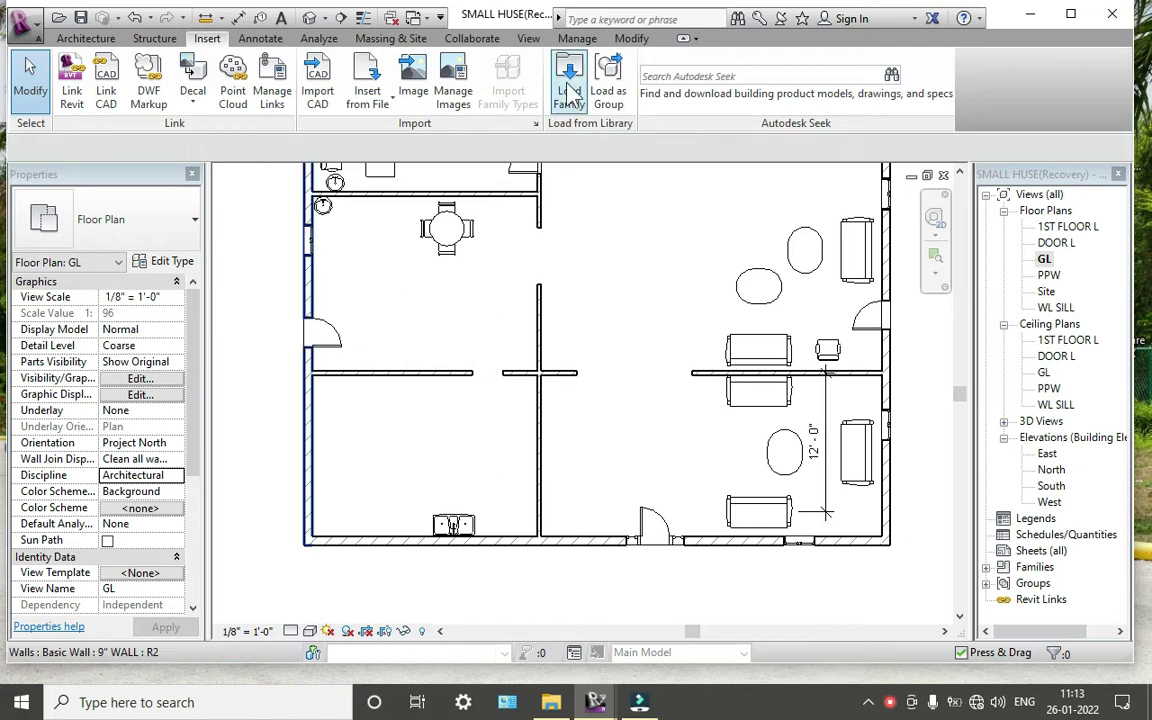
{"action": "left_click", "coordinate": [205, 40]}
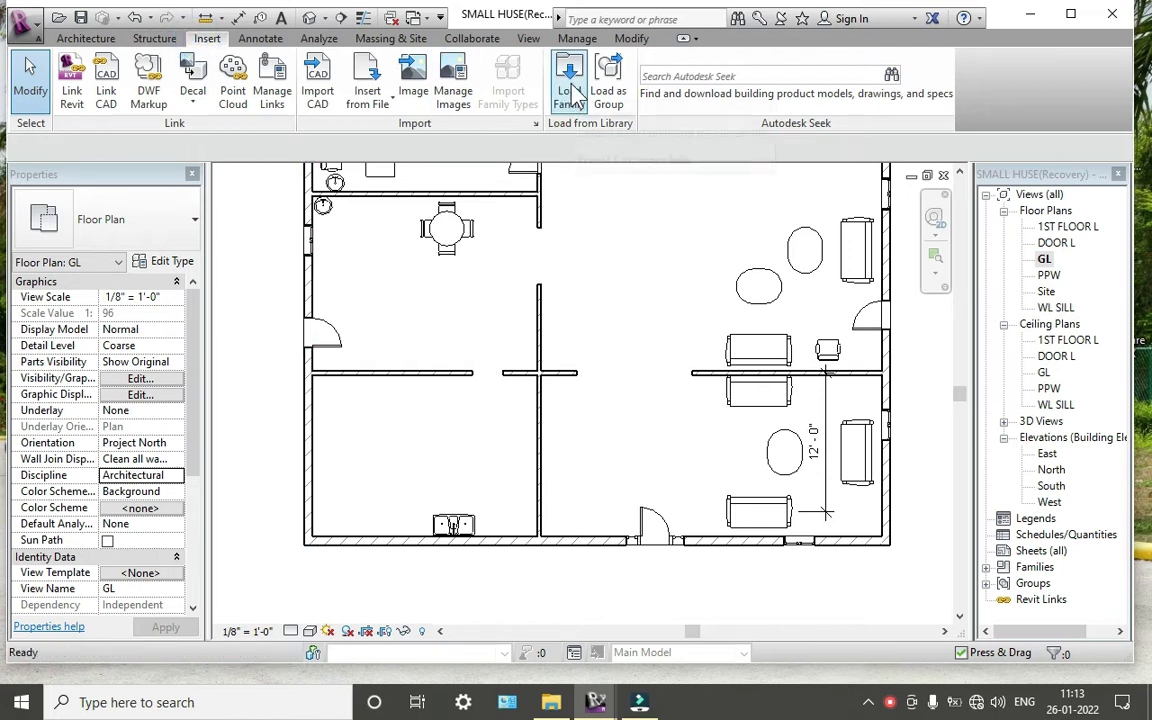
Load Counter Top-L Shaped w Sink Hole 2 from the Casework > Counter Tops library
{"action": "left_click", "coordinate": [572, 90]}
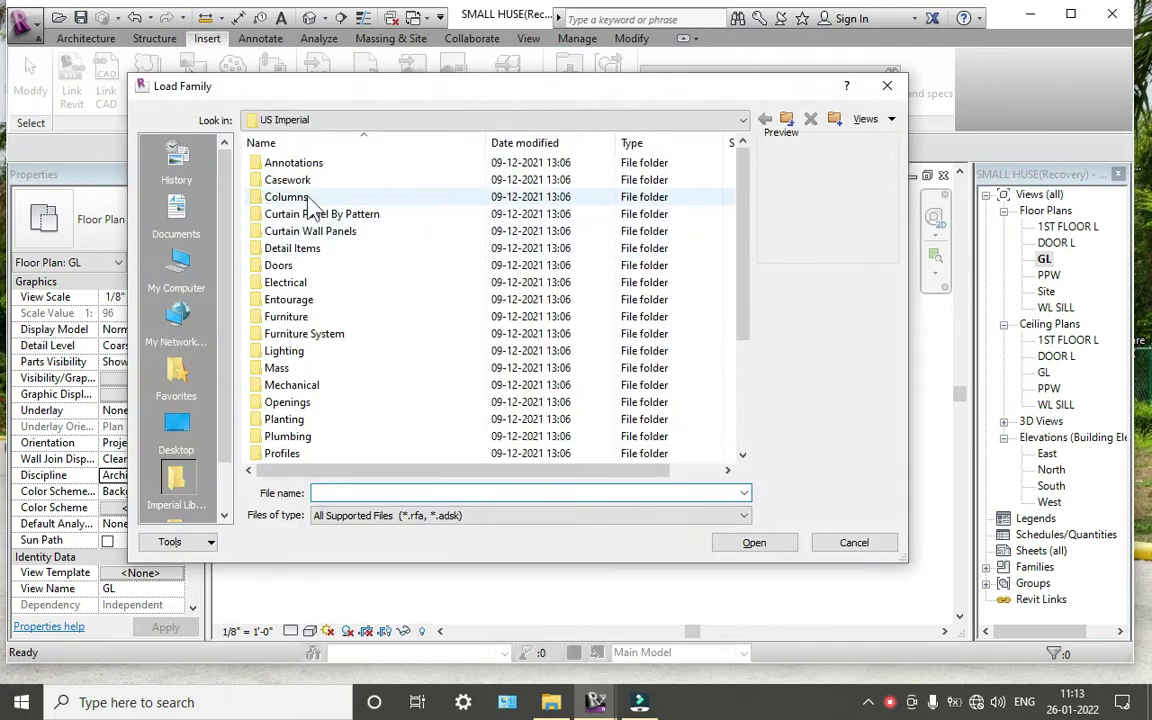
{"action": "double_click", "coordinate": [300, 182]}
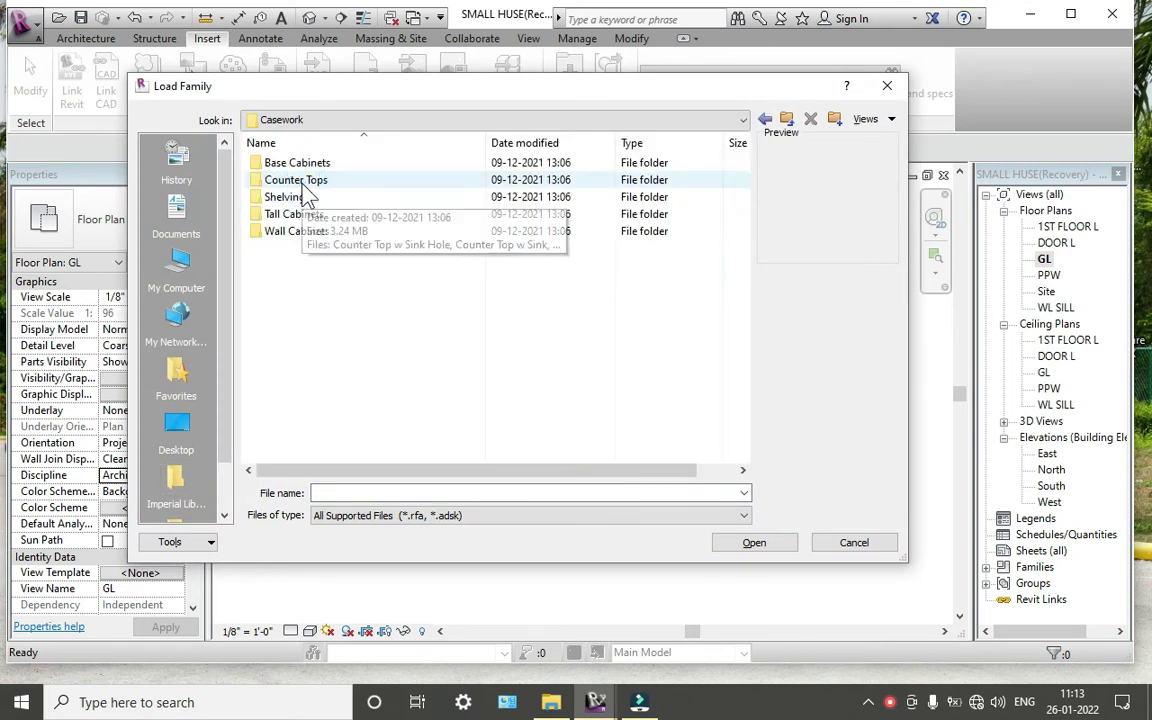
{"action": "double_click", "coordinate": [303, 181]}
{"action": "left_click", "coordinate": [315, 166]}
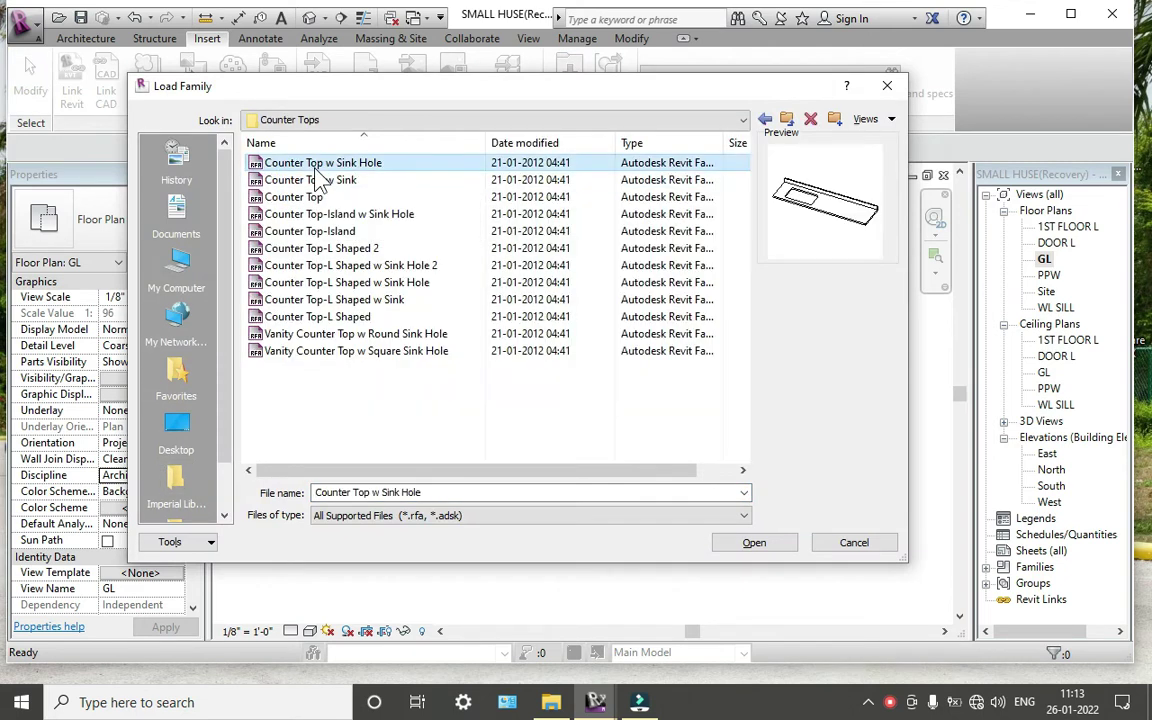
{"action": "mouse_move", "coordinate": [310, 180]}
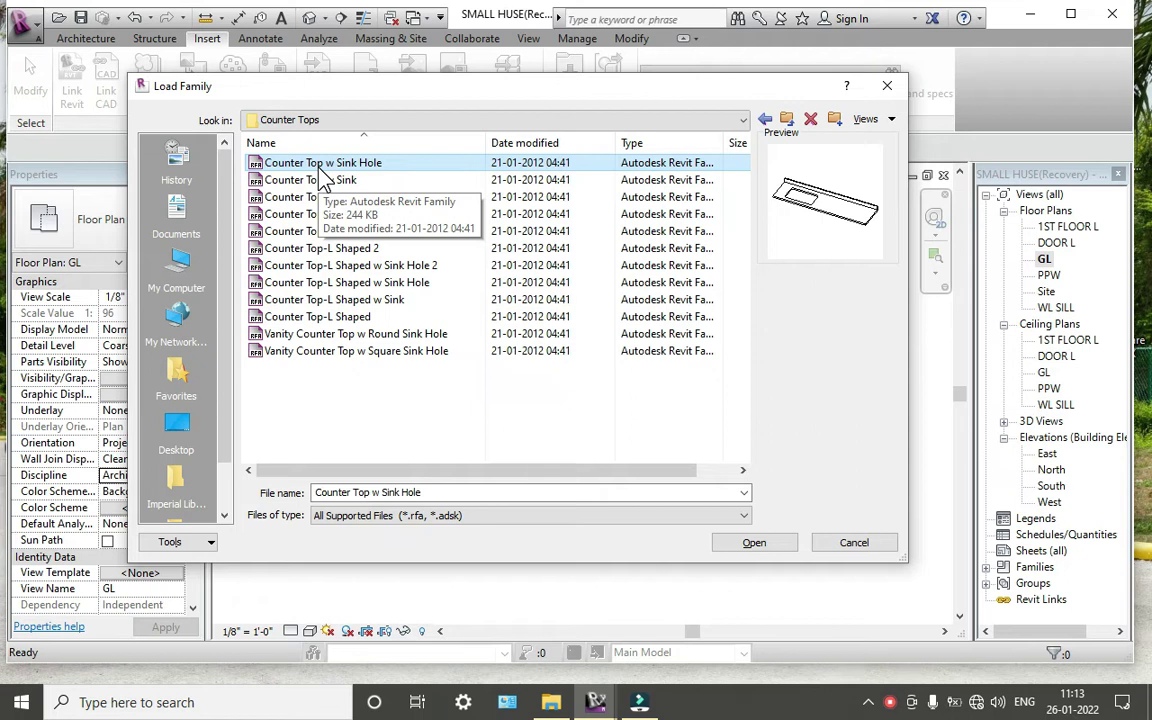
{"action": "key", "text": "Down"}
{"action": "key", "text": "Down"}
{"action": "key", "text": "Down"}
{"action": "key", "text": "Down"}
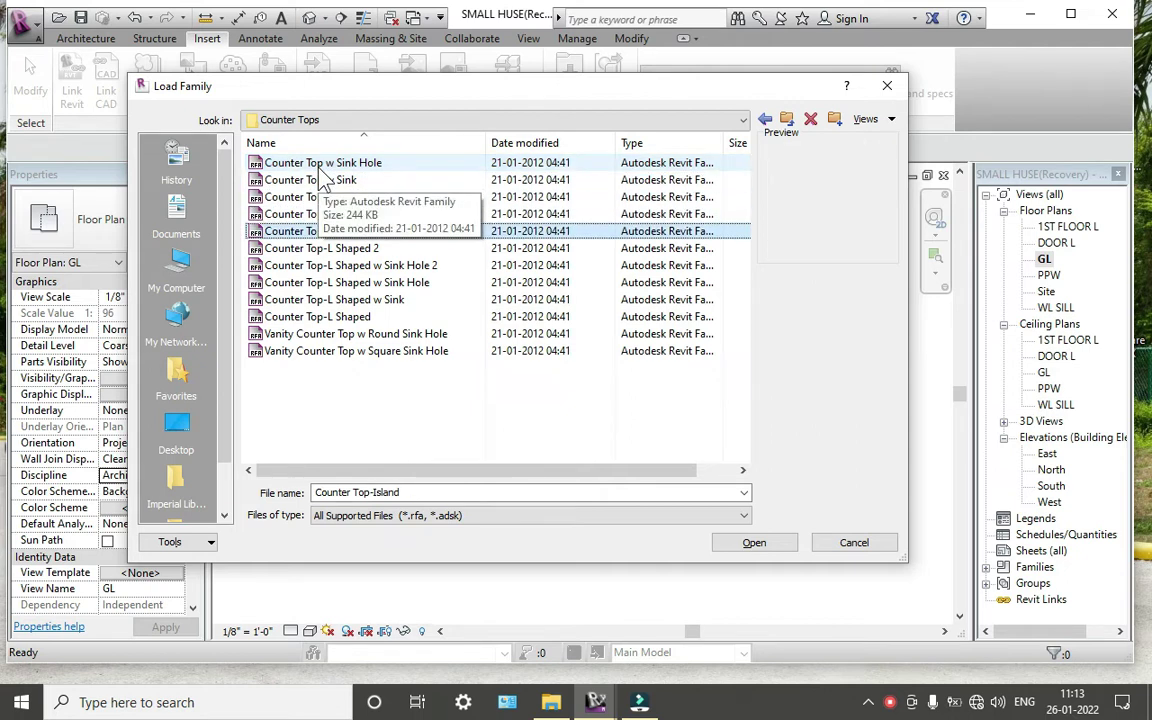
{"action": "key", "text": "Down"}
{"action": "key", "text": "Down"}
{"action": "key", "text": "Down"}
{"action": "key", "text": "Down"}
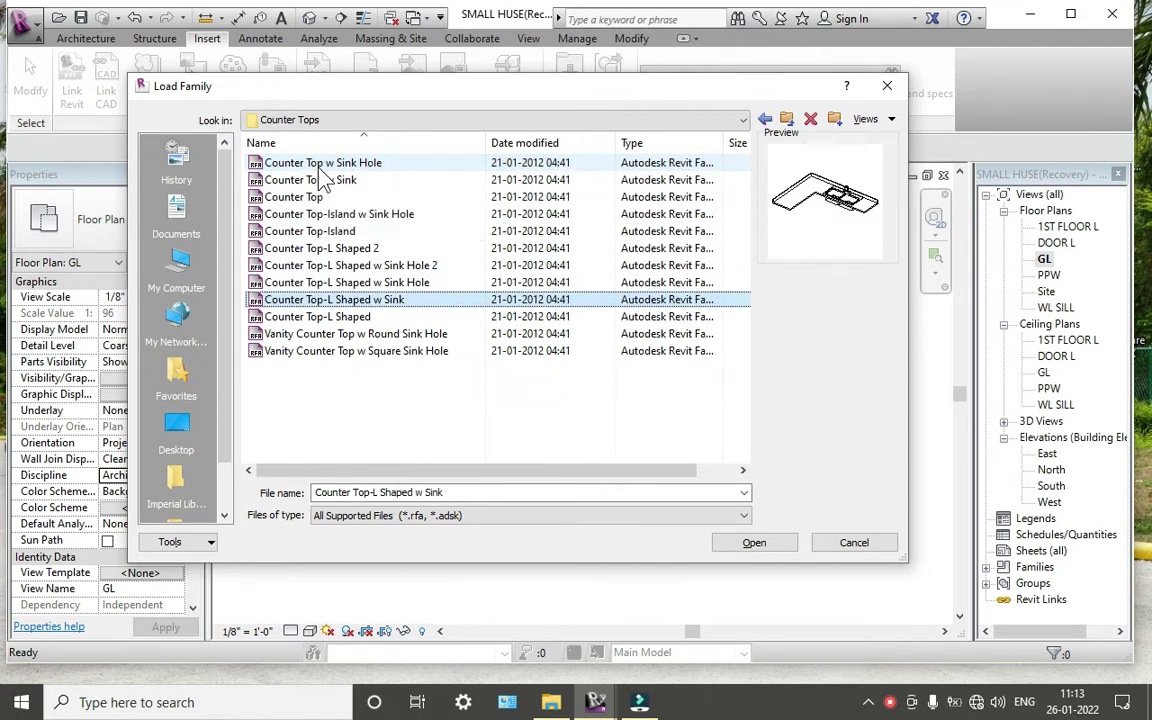
{"action": "key", "text": "Down"}
{"action": "key", "text": "Down"}
{"action": "key", "text": "Down"}
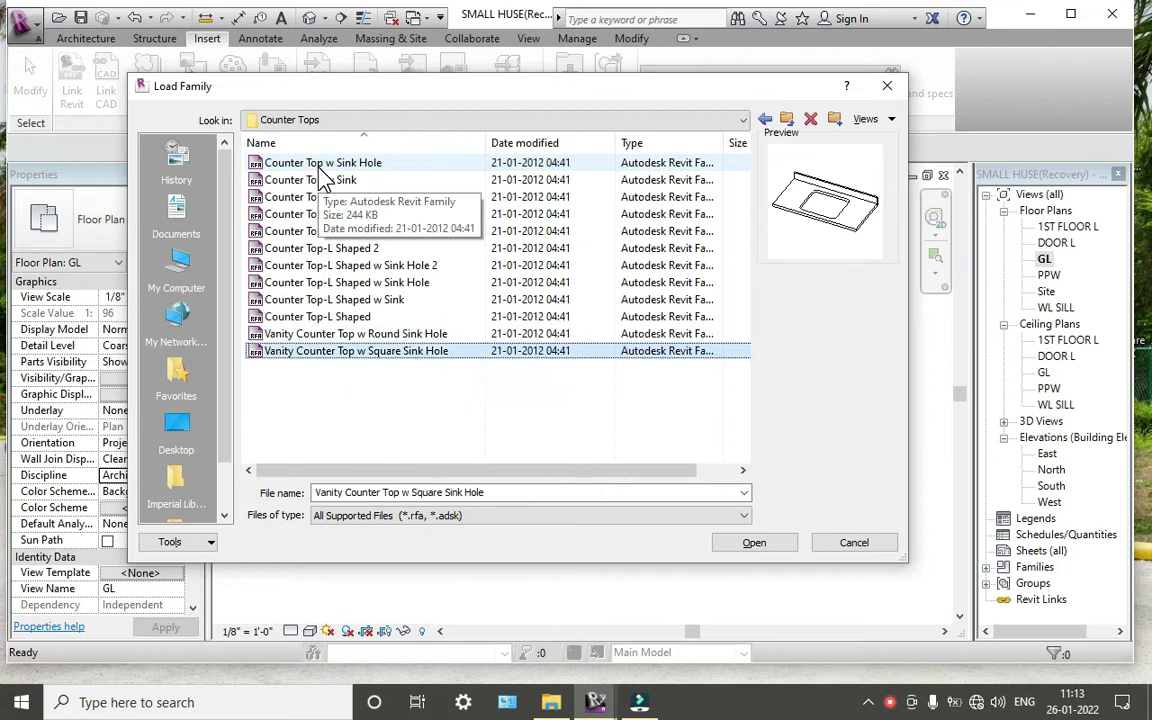
{"action": "key", "text": "Up"}
{"action": "key", "text": "Up"}
{"action": "key", "text": "Up"}
{"action": "key", "text": "Up"}
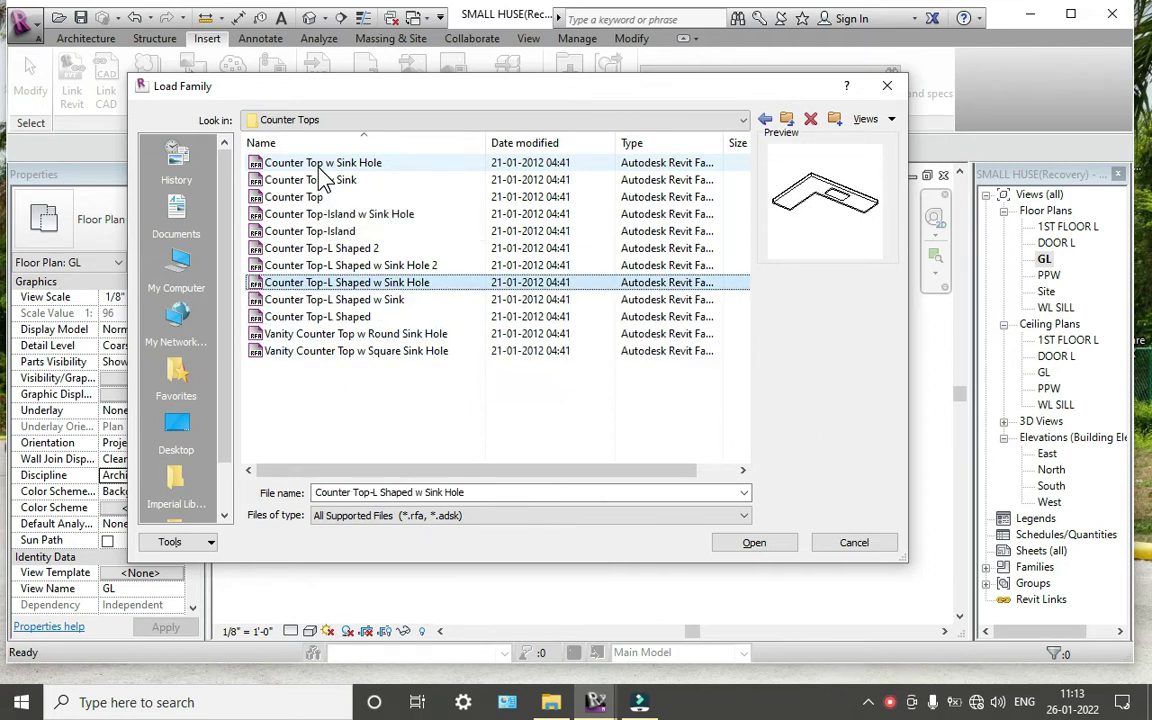
{"action": "key", "text": "Up"}
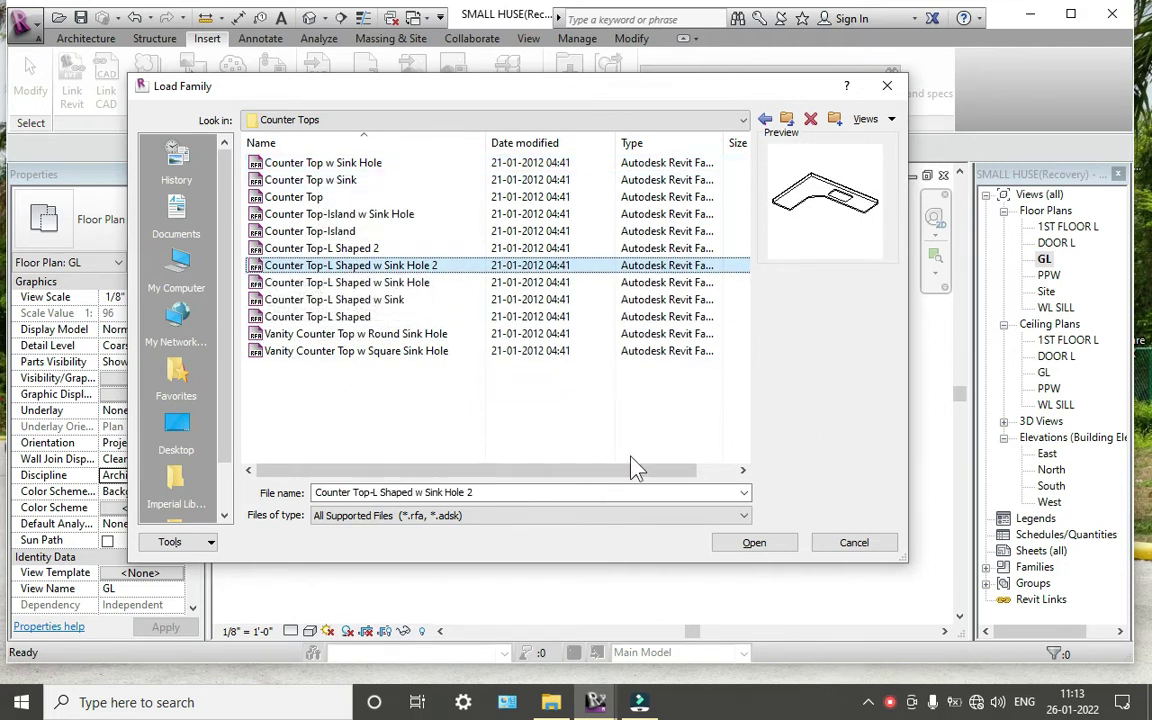
{"action": "left_click", "coordinate": [781, 548]}
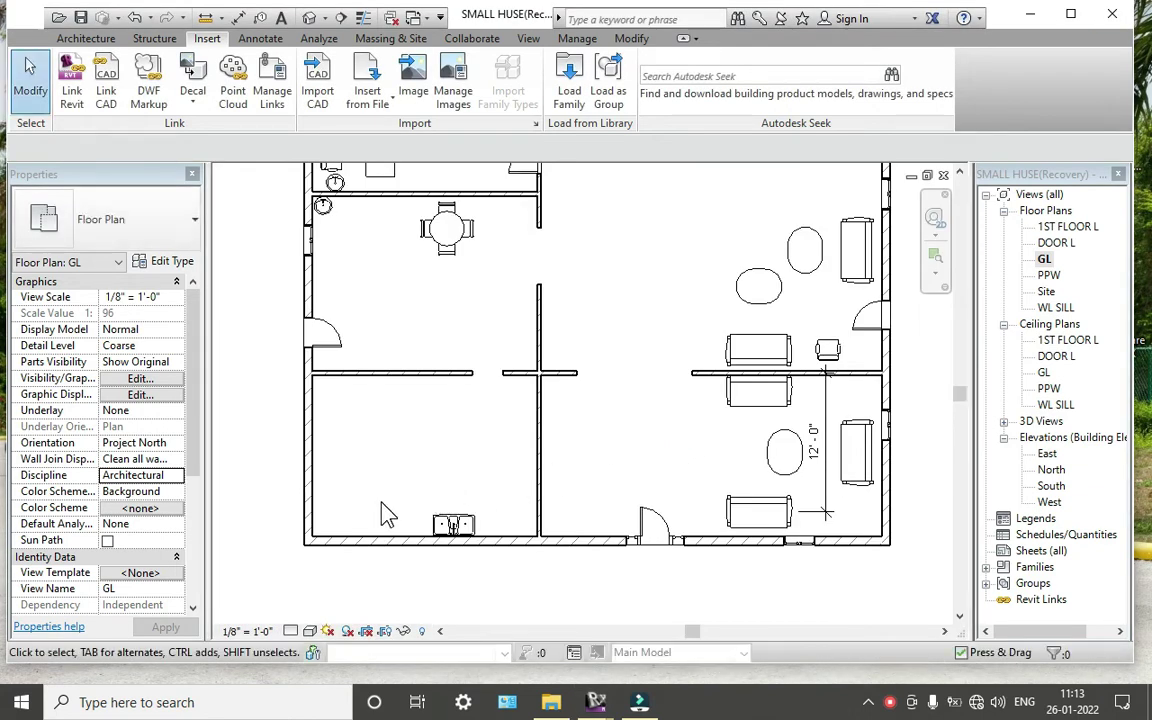
Delete the sink in the lower-left room
{"action": "left_click", "coordinate": [90, 38]}
{"action": "left_click", "coordinate": [455, 526]}
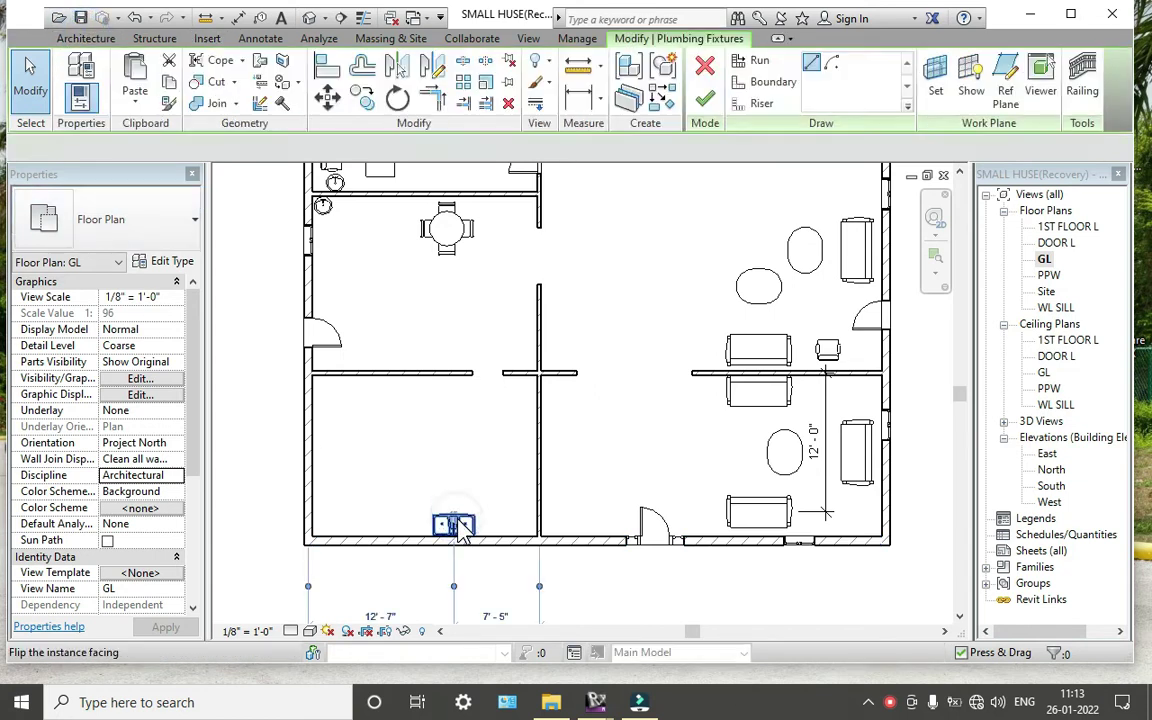
{"action": "key", "text": "Delete"}
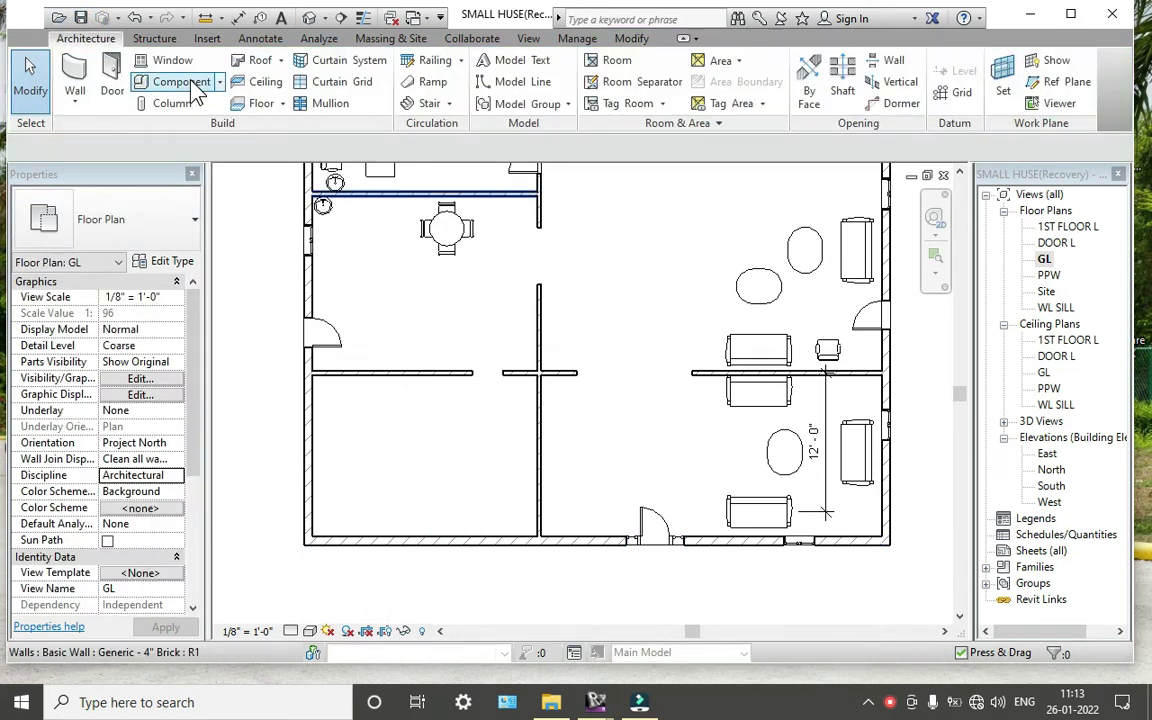
Start placing the L-shaped counter top toward the room's bottom wall corner
{"action": "left_click", "coordinate": [190, 81]}
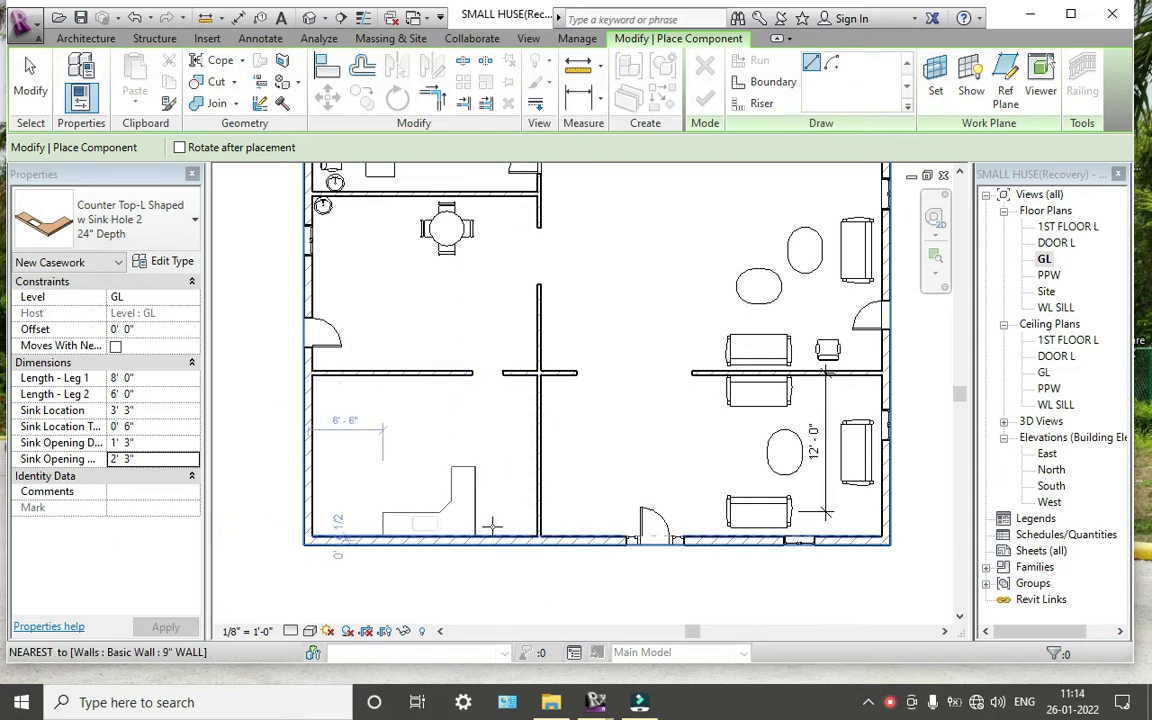
{"action": "scroll", "coordinate": [538, 530], "scroll_direction": "up", "scroll_amount": 2}
{"action": "scroll", "coordinate": [540, 535], "scroll_direction": "up", "scroll_amount": 2}
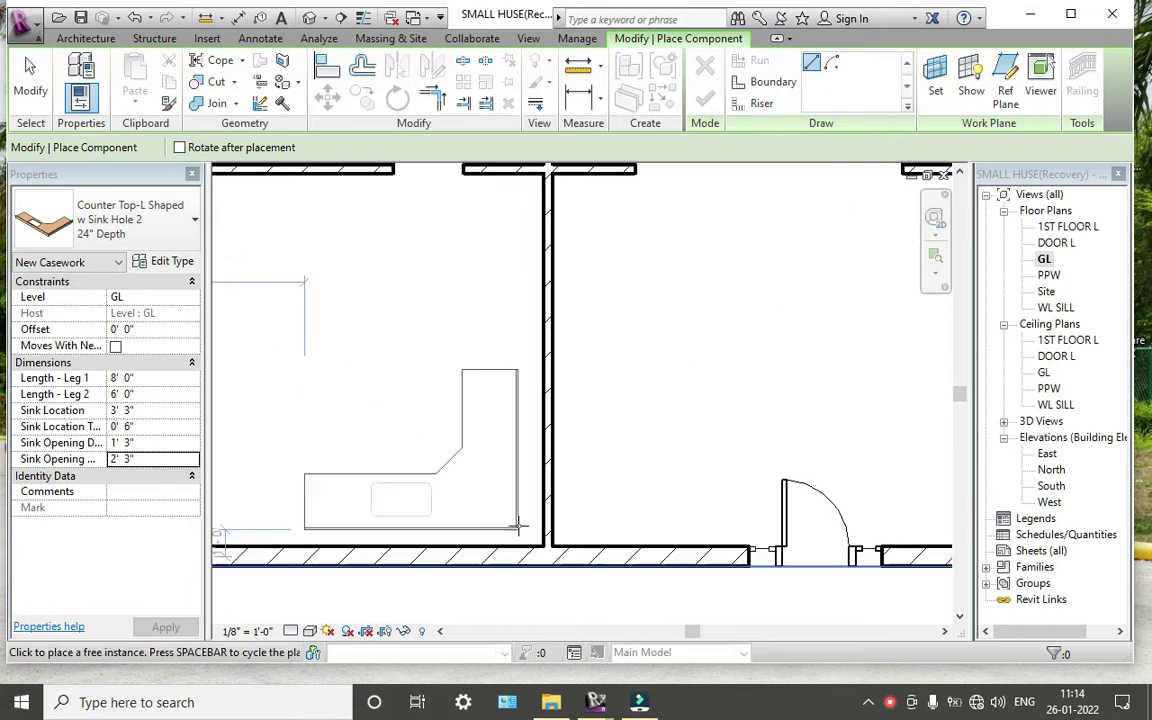
{"action": "scroll", "coordinate": [545, 550], "scroll_direction": "up", "scroll_amount": 2}
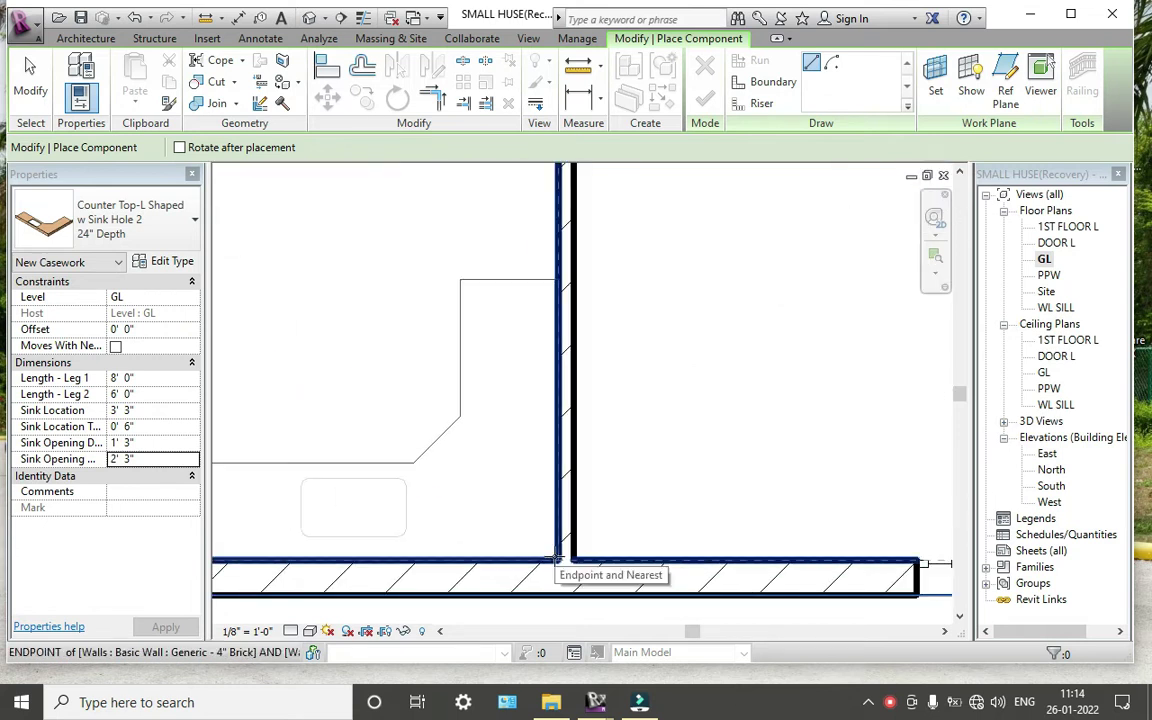
{"action": "scroll", "coordinate": [375, 442], "scroll_direction": "down", "scroll_amount": 2}
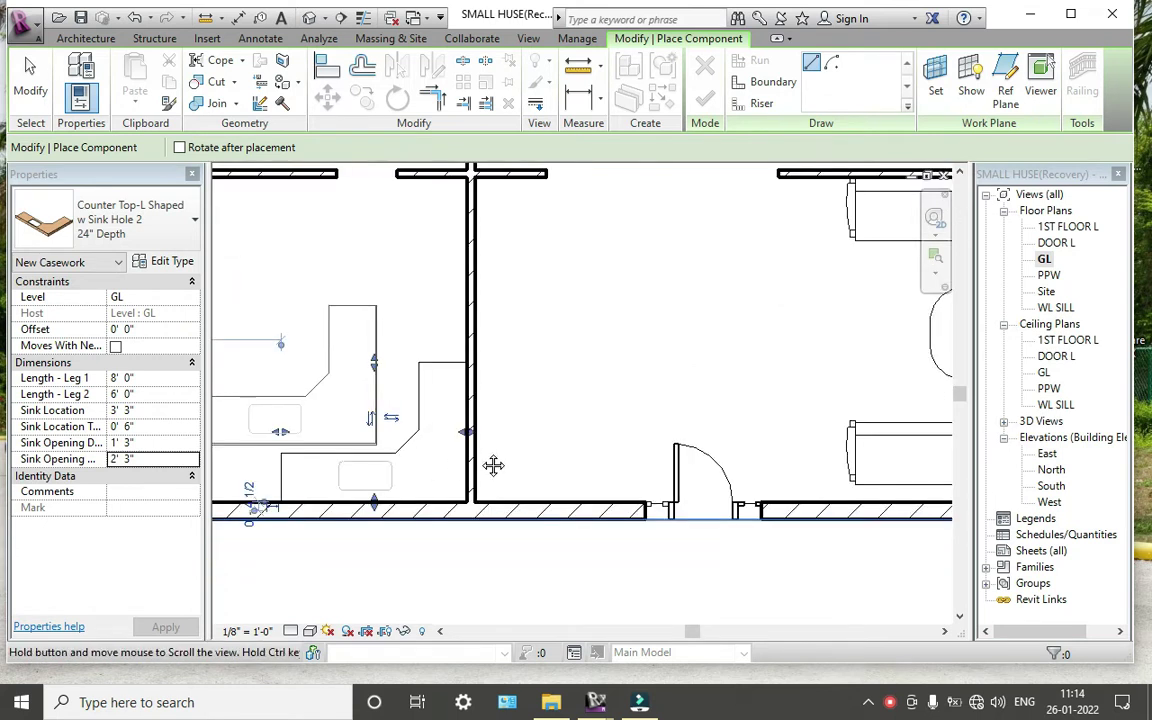
{"action": "middle_click_drag", "start_coordinate": [493, 465], "coordinate": [645, 472]}
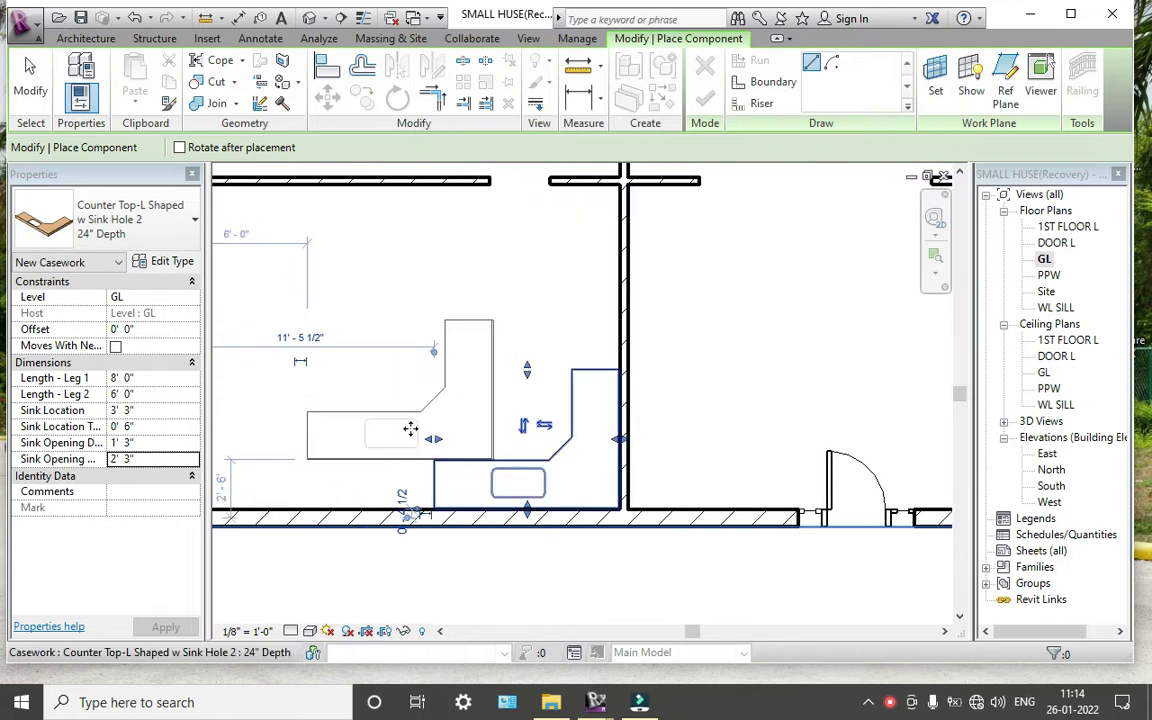
From the counter top's Type Properties, browse the Shelving and Tall Cabinets families
{"action": "left_click", "coordinate": [180, 264]}
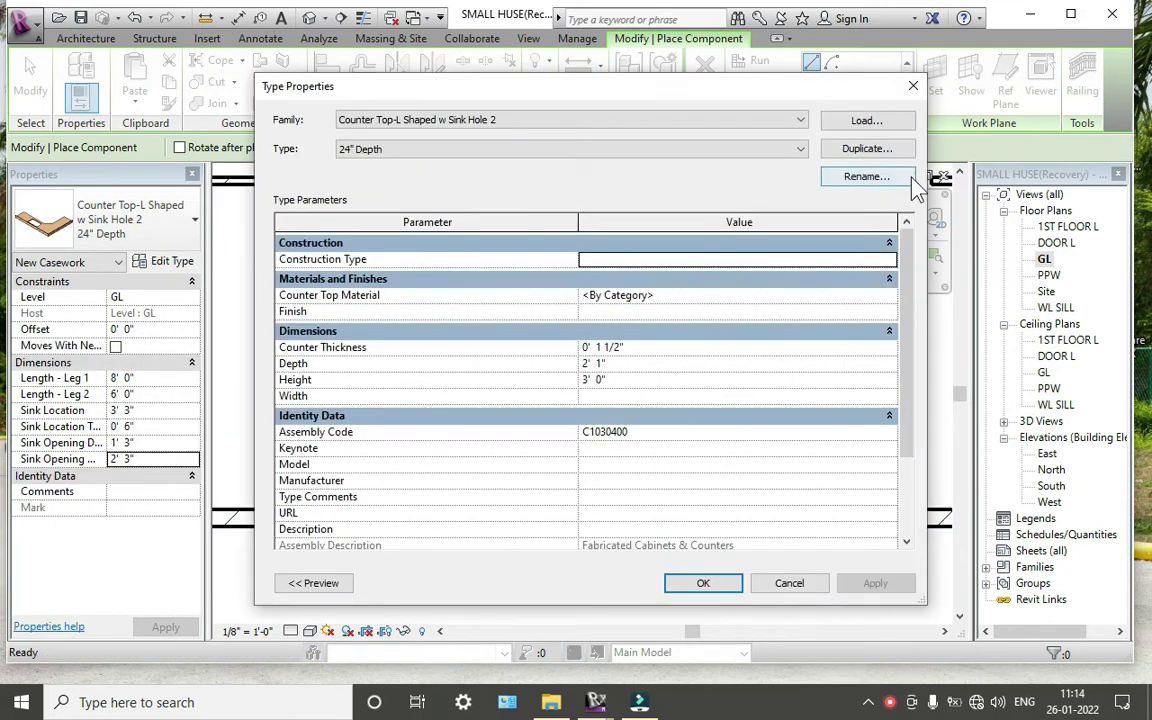
{"action": "left_click", "coordinate": [862, 122]}
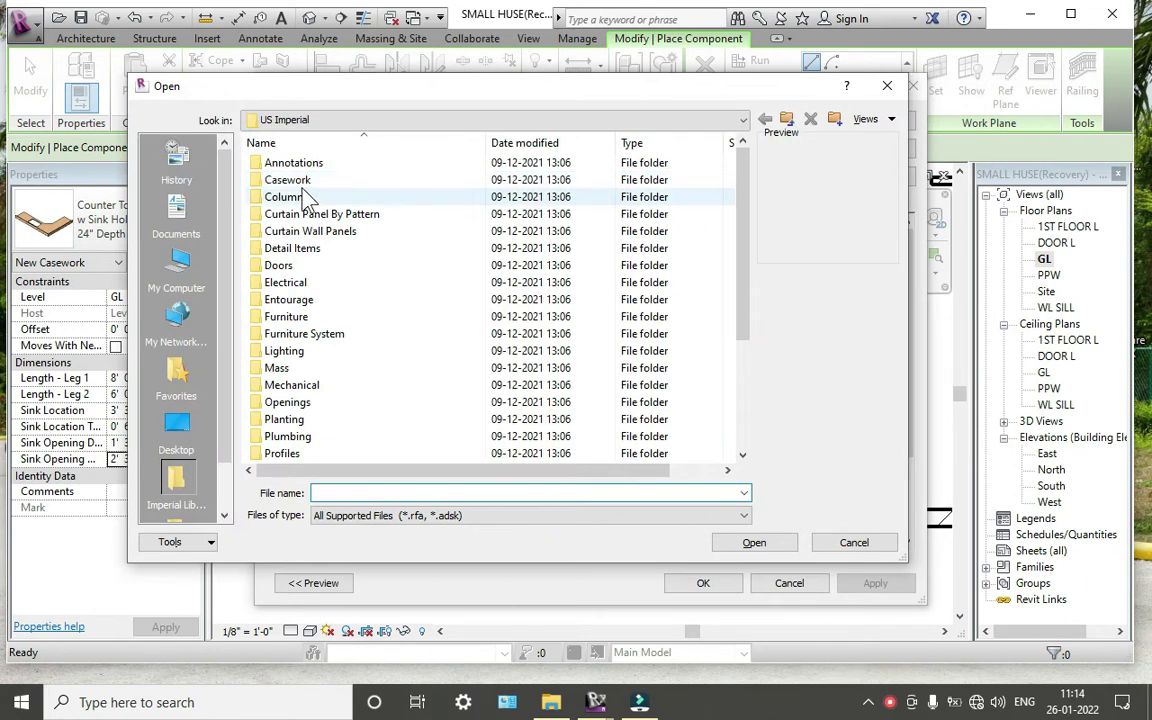
{"action": "double_click", "coordinate": [289, 181]}
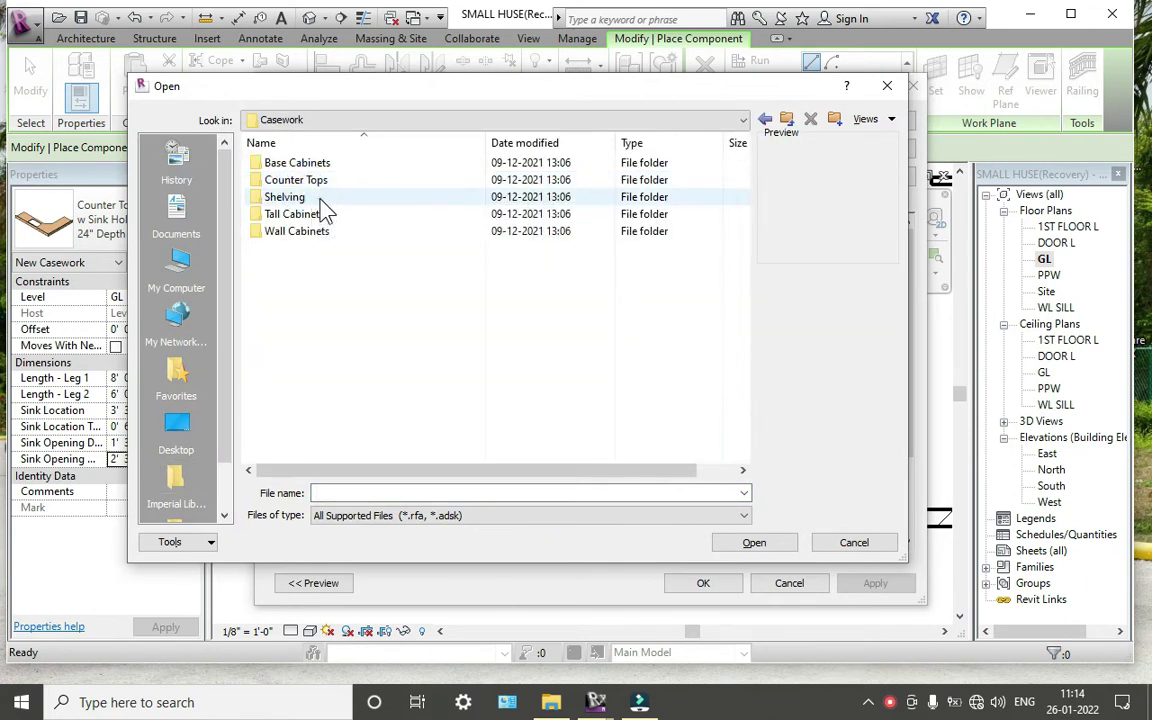
{"action": "double_click", "coordinate": [318, 198]}
{"action": "left_click", "coordinate": [316, 166]}
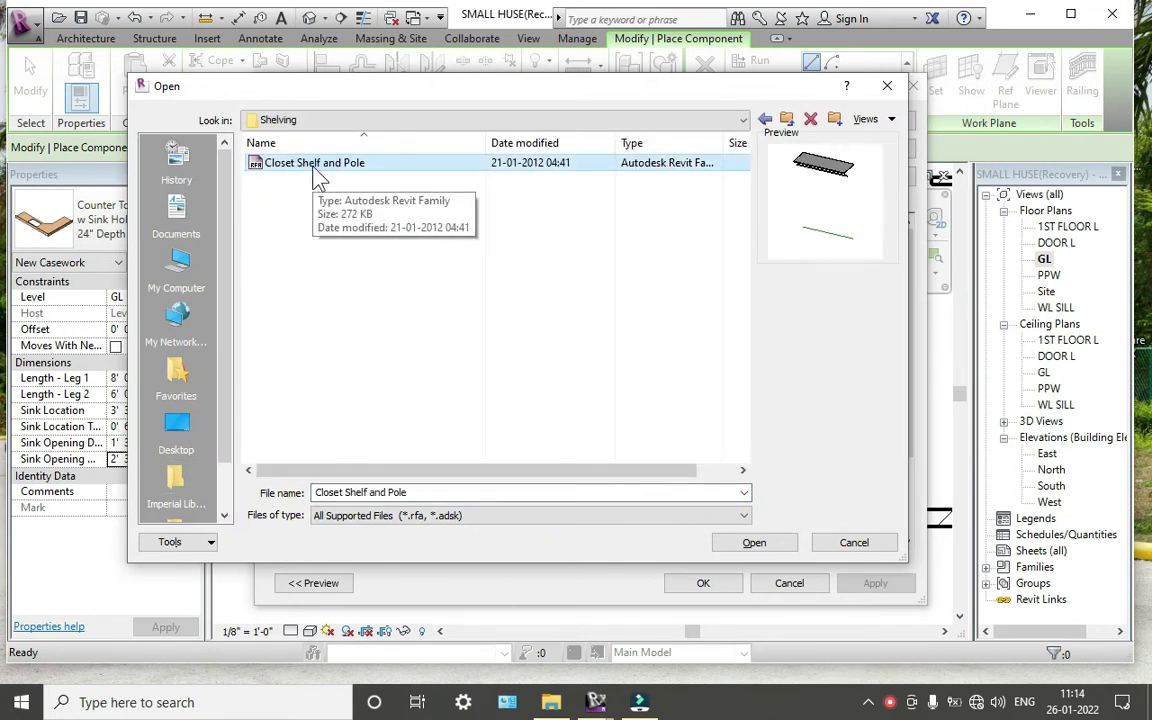
{"action": "key", "text": "BackSpace"}
{"action": "double_click", "coordinate": [325, 214]}
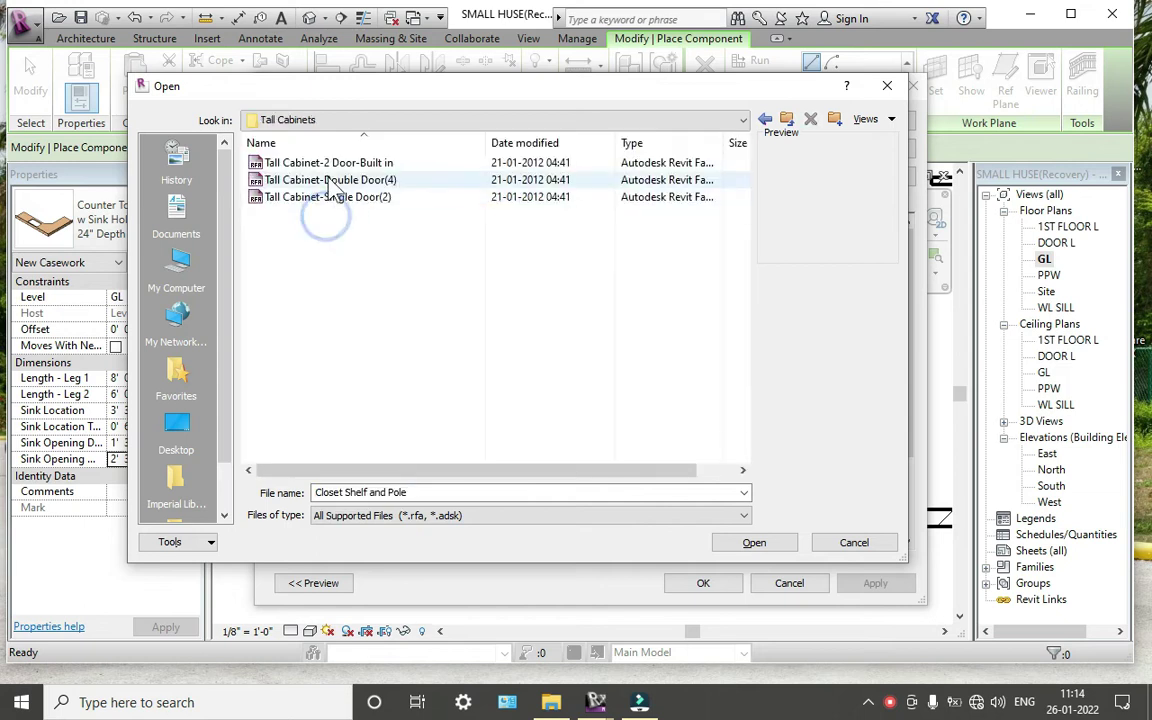
{"action": "left_click", "coordinate": [326, 176]}
{"action": "key", "text": "BackSpace"}
Browse the Base Cabinets families, including the Double Door Sink Unit
{"action": "left_click", "coordinate": [322, 166]}
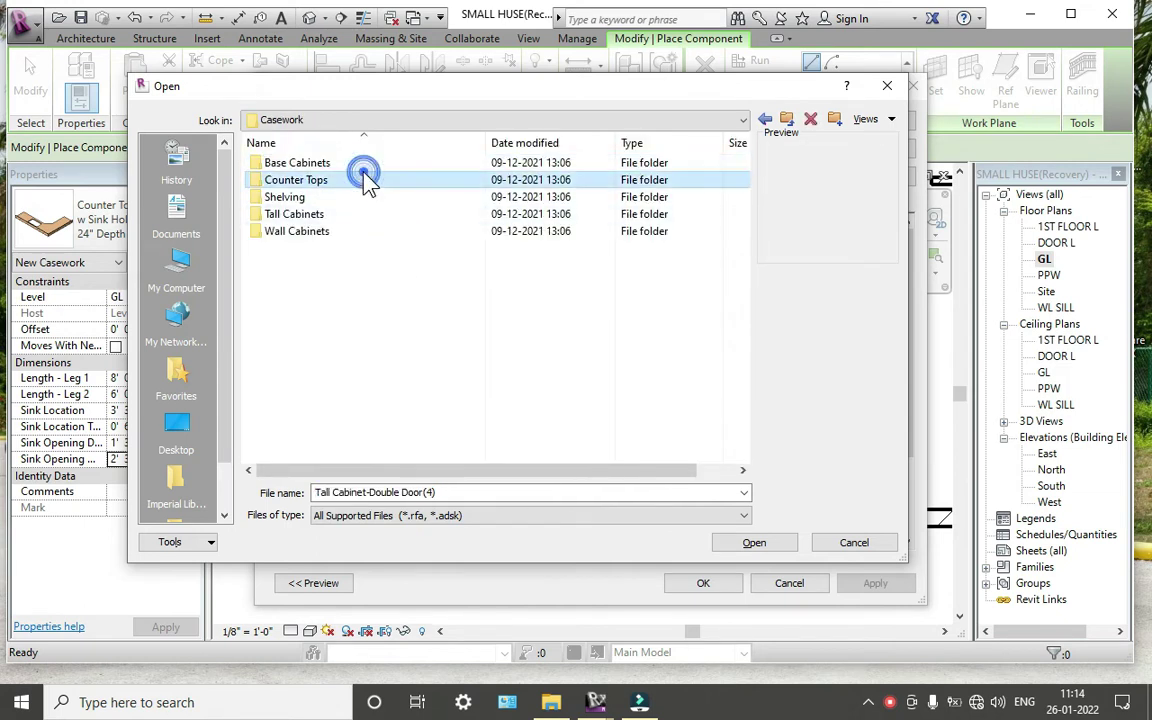
{"action": "double_click", "coordinate": [358, 162]}
{"action": "left_click", "coordinate": [346, 168]}
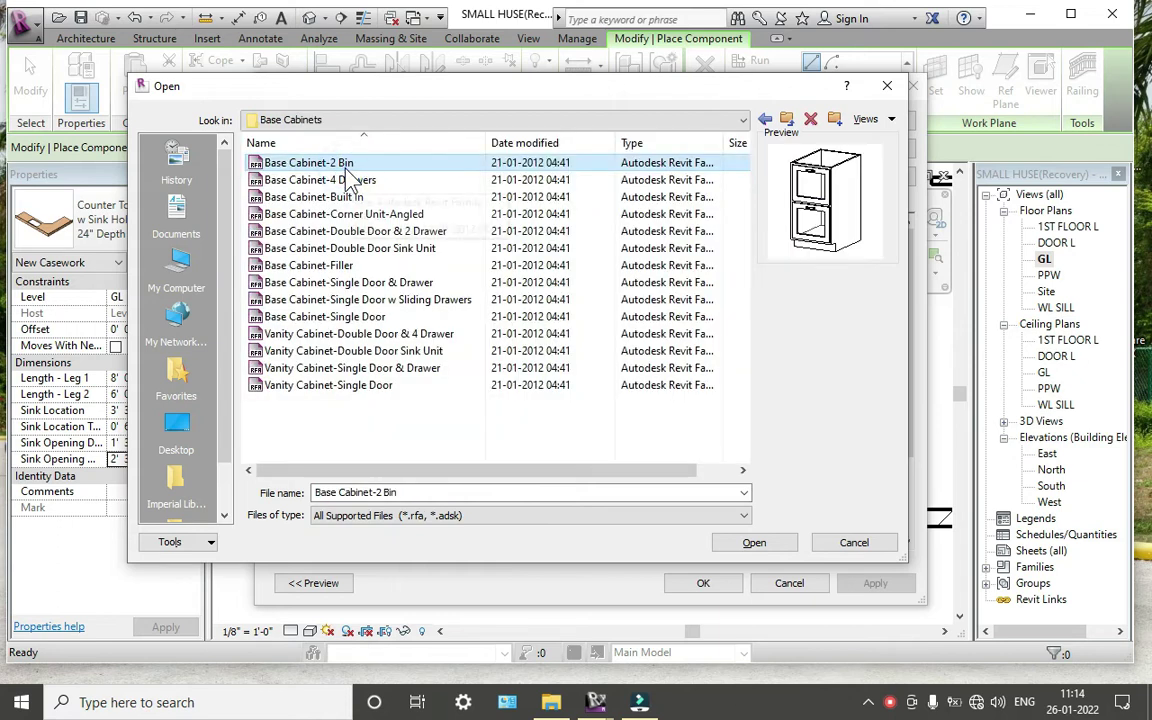
{"action": "key", "text": "Down"}
{"action": "key", "text": "Down"}
{"action": "key", "text": "Down"}
{"action": "key", "text": "Down"}
{"action": "key", "text": "Down"}
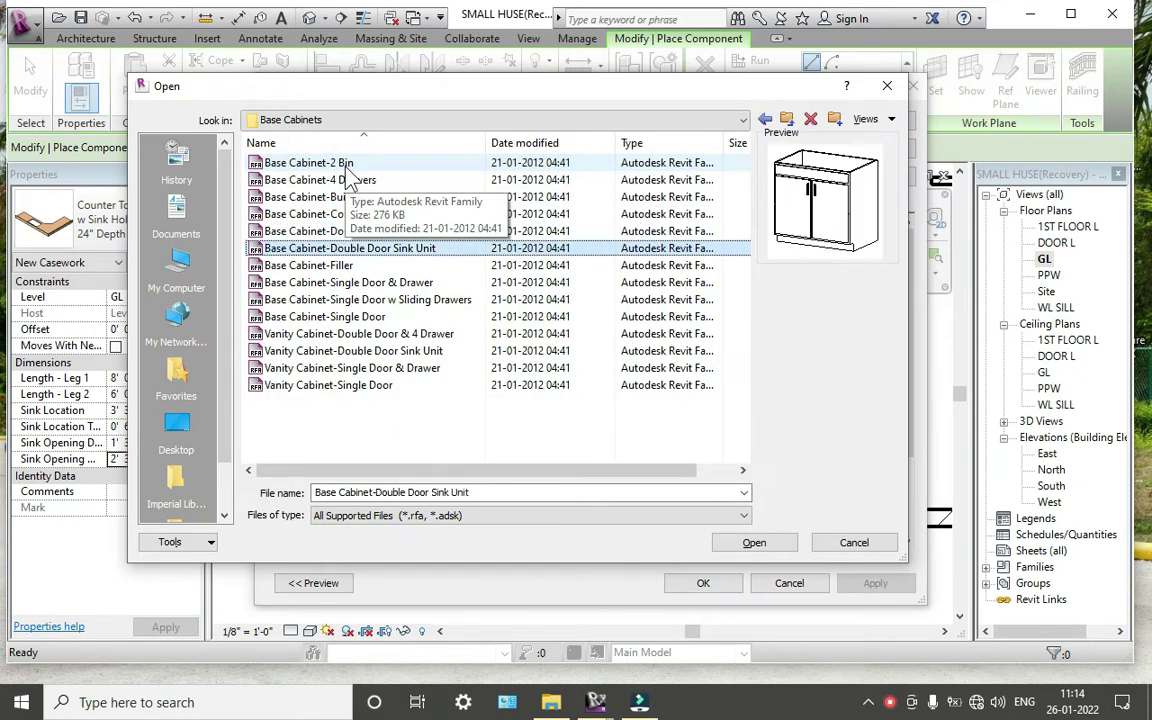
{"action": "key", "text": "Down"}
{"action": "key", "text": "Down"}
{"action": "key", "text": "Down"}
{"action": "key", "text": "Down"}
{"action": "key", "text": "Down"}
{"action": "key", "text": "Down"}
{"action": "key", "text": "Down"}
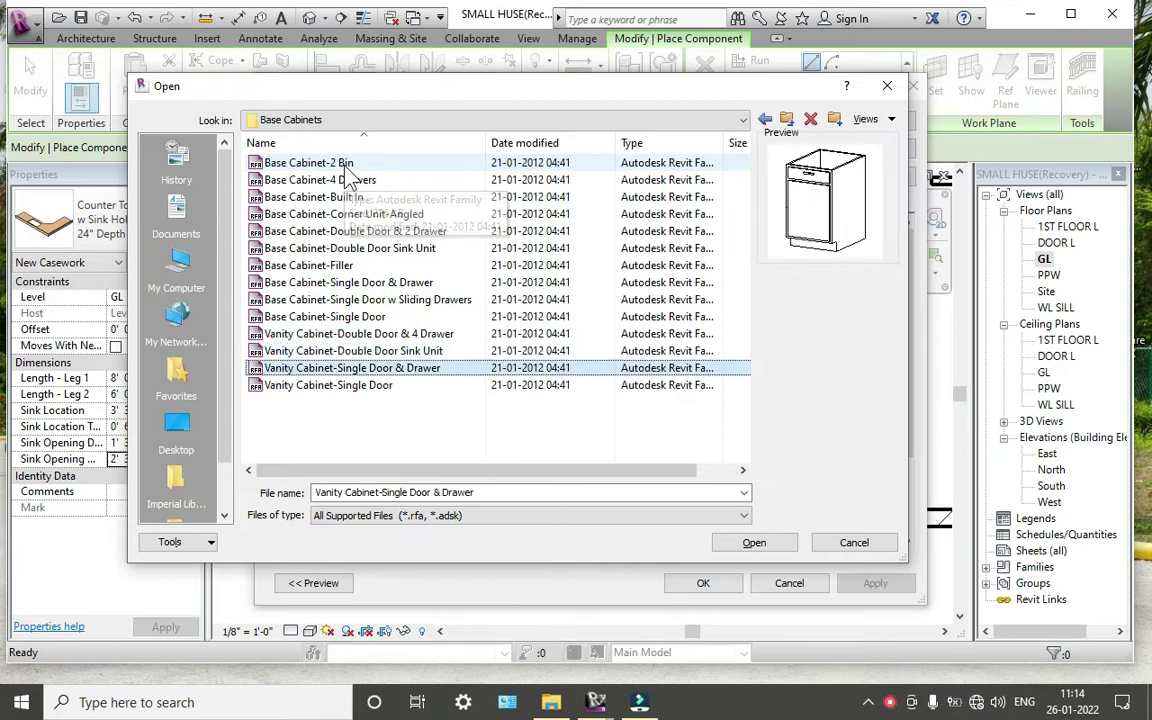
{"action": "key", "text": "Down"}
{"action": "key", "text": "BackSpace"}
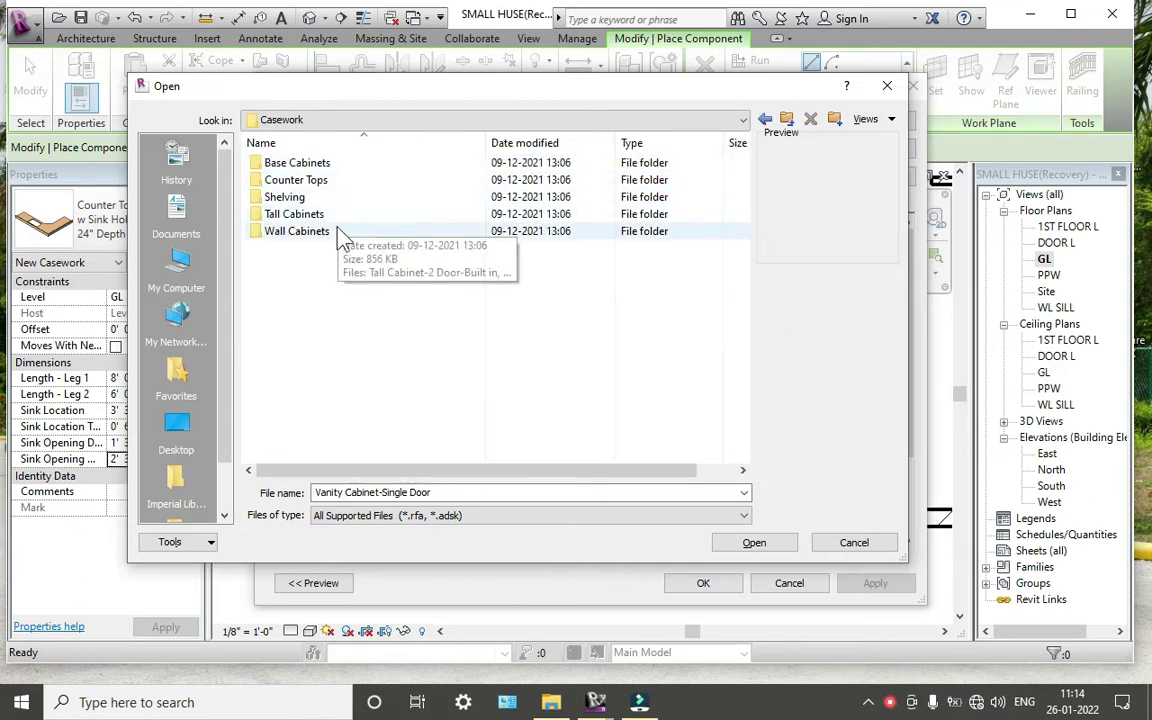
Load Upper Cabinet-Corner Unit Tall 1-Wall from Casework > Wall Cabinets
{"action": "double_click", "coordinate": [337, 231]}
{"action": "left_click", "coordinate": [332, 166]}
{"action": "left_click", "coordinate": [330, 177]}
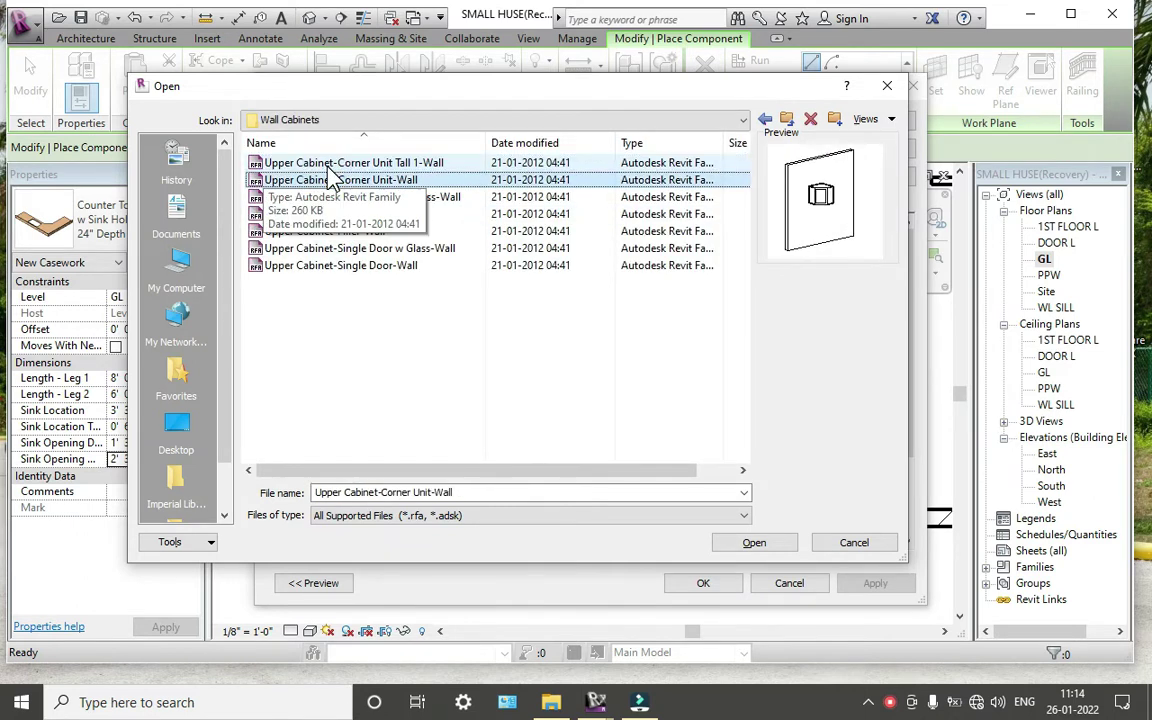
{"action": "key", "text": "Down"}
{"action": "key", "text": "Down"}
{"action": "key", "text": "Down"}
{"action": "key", "text": "Down"}
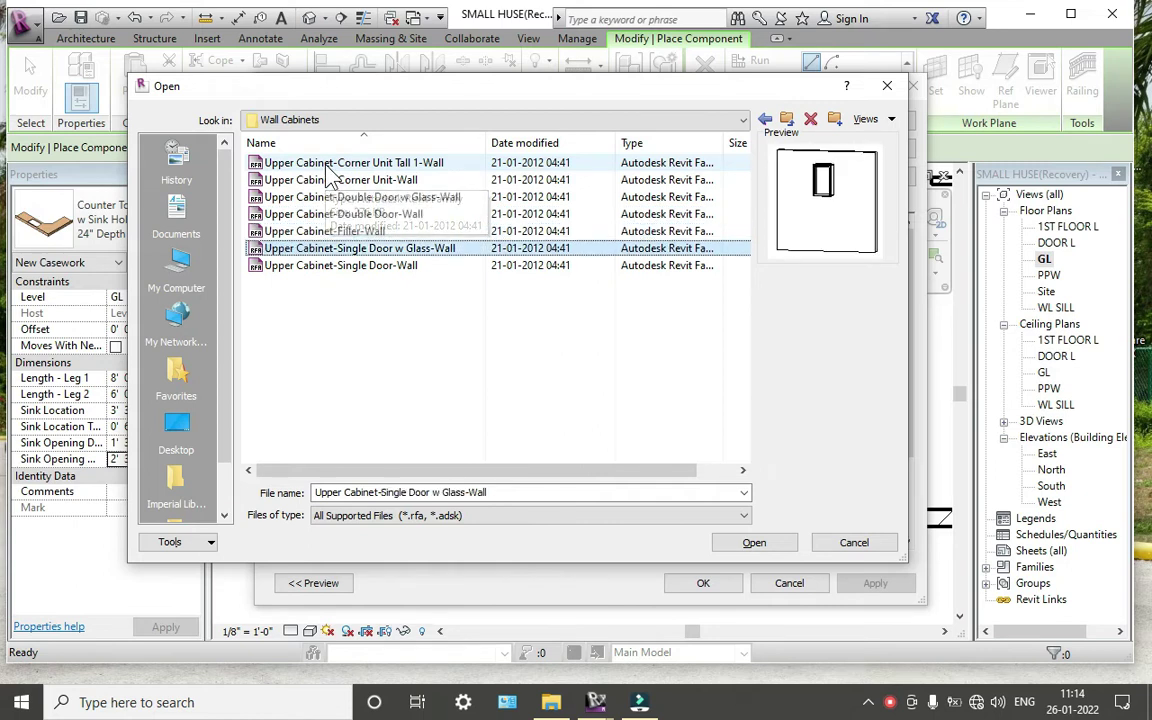
{"action": "key", "text": "Down"}
{"action": "key", "text": "Up"}
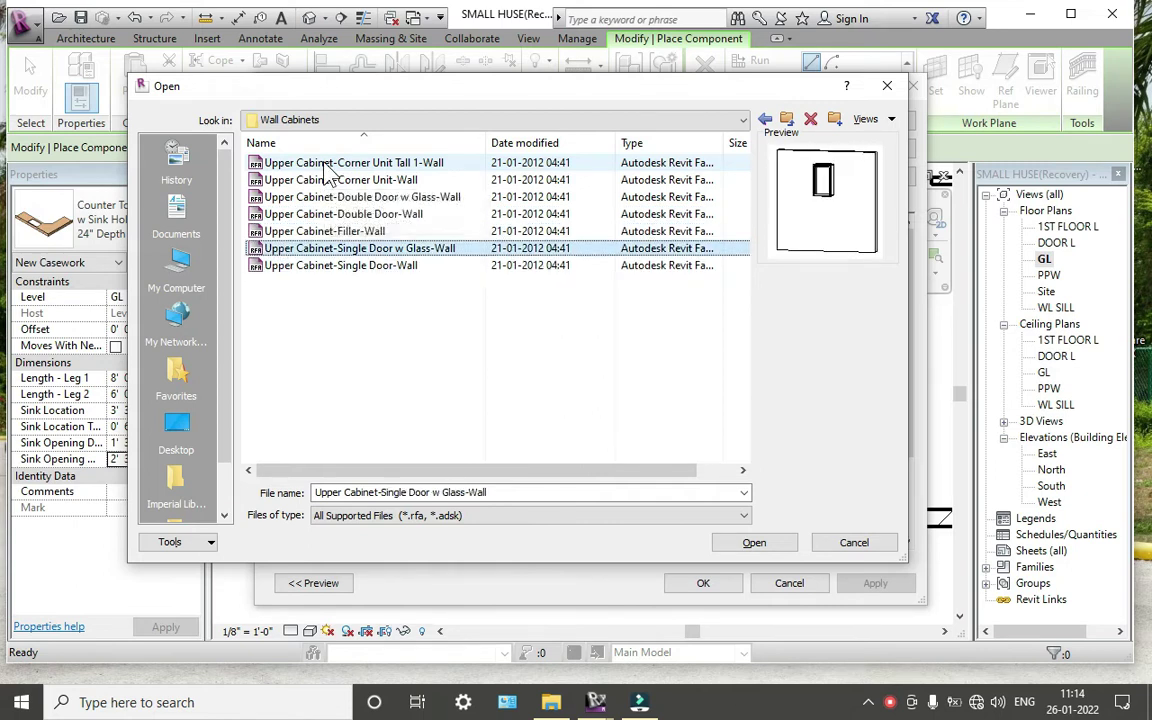
{"action": "key", "text": "Up"}
{"action": "key", "text": "Down"}
{"action": "key", "text": "Up"}
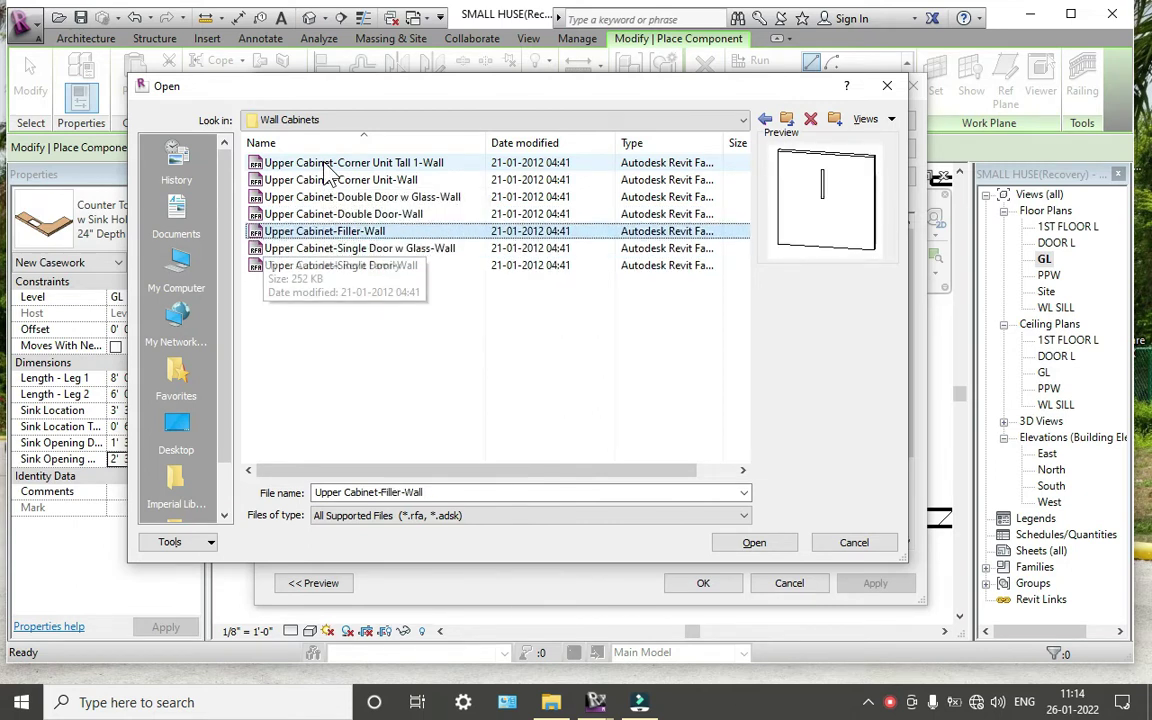
{"action": "key", "text": "Up"}
{"action": "key", "text": "Up"}
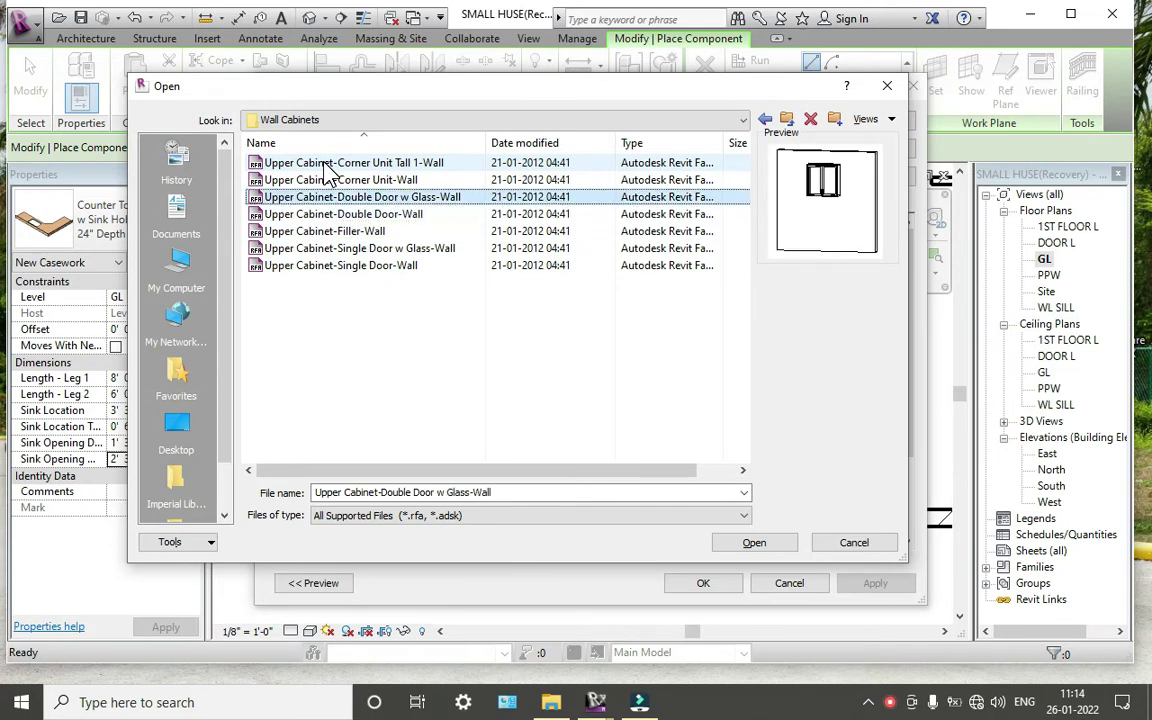
{"action": "key", "text": "Up"}
{"action": "key", "text": "Up"}
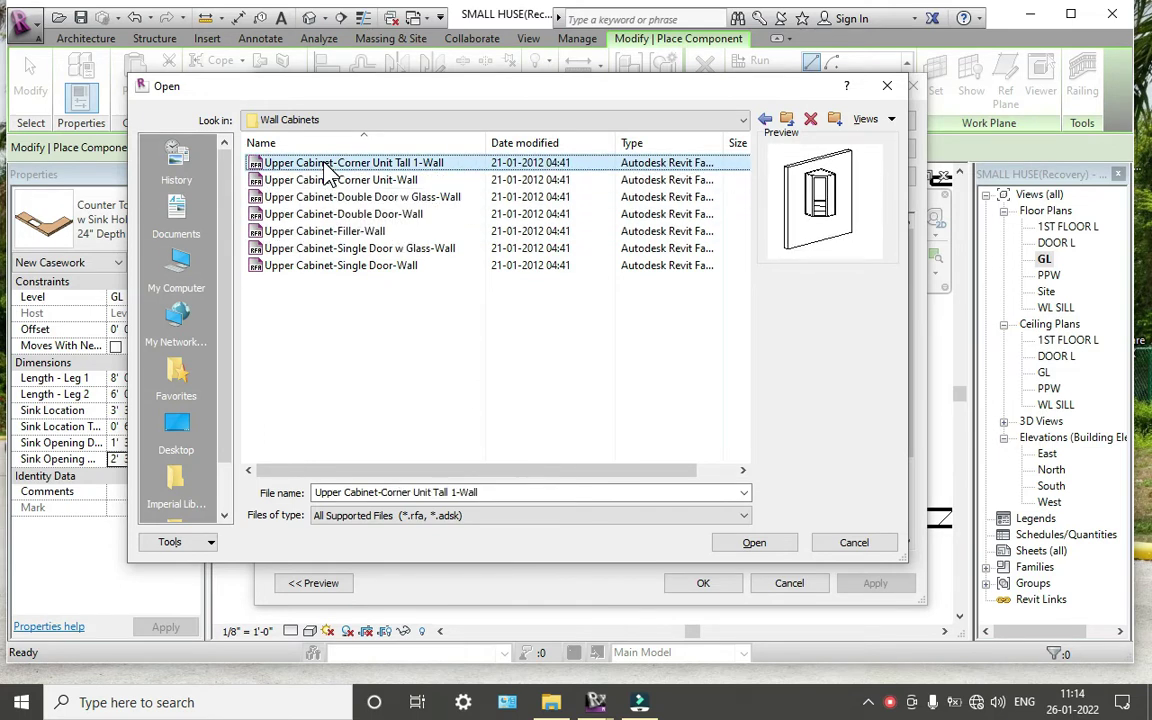
{"action": "left_click", "coordinate": [752, 545]}
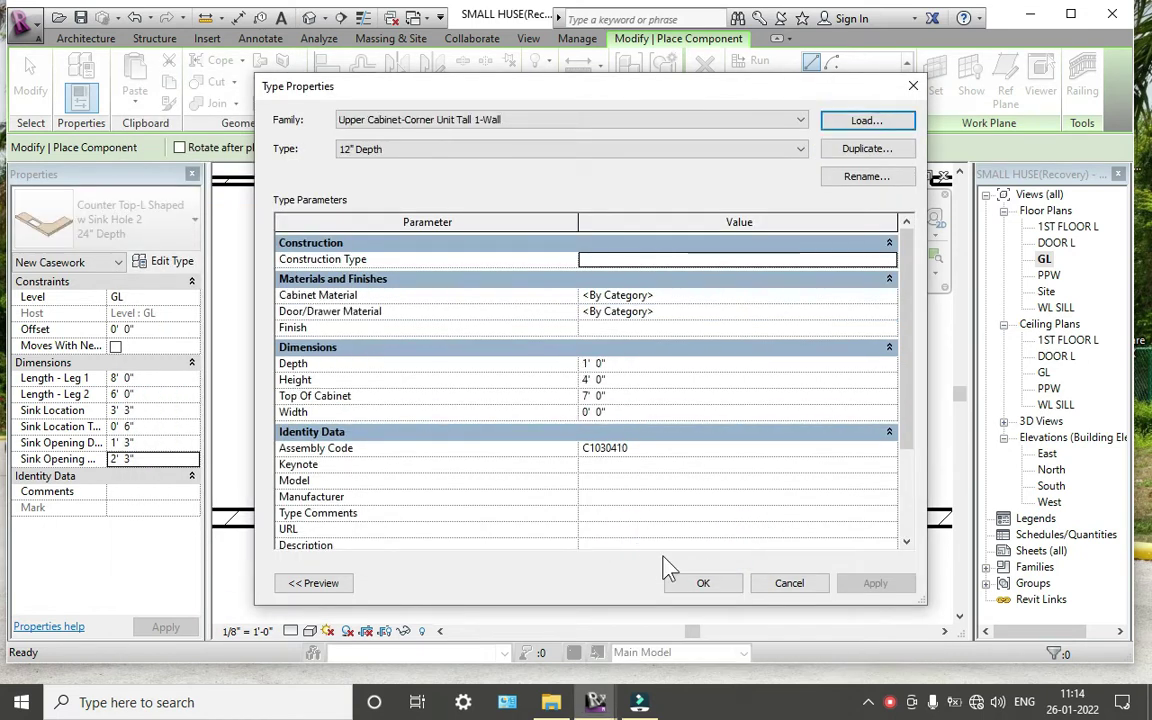
Accept the cabinet type, dismiss the host error, and cancel component placement
{"action": "left_click", "coordinate": [703, 584]}
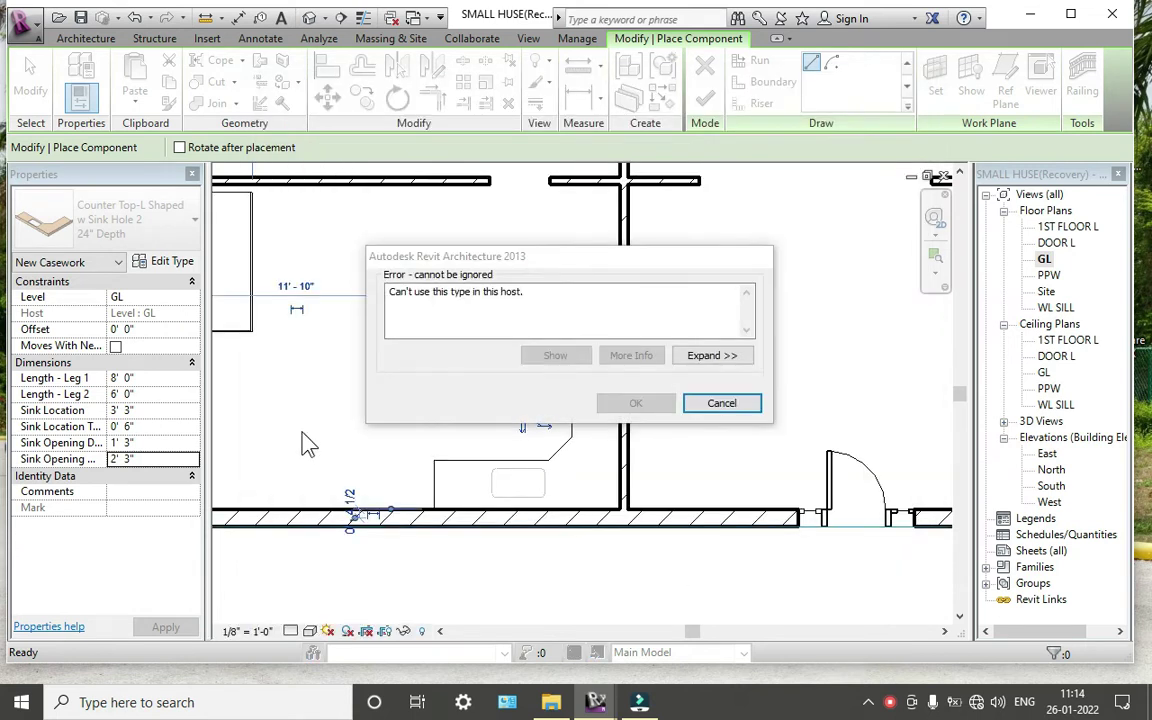
{"action": "left_click", "coordinate": [718, 403]}
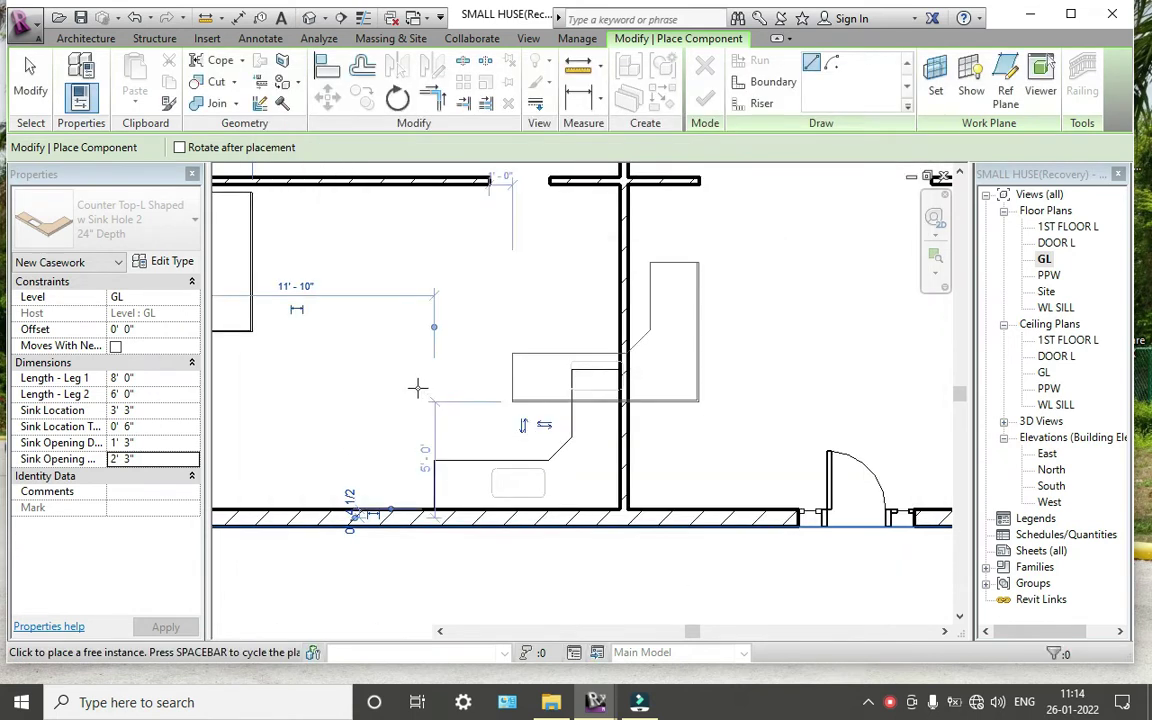
{"action": "middle_click_drag", "start_coordinate": [417, 386], "coordinate": [671, 391]}
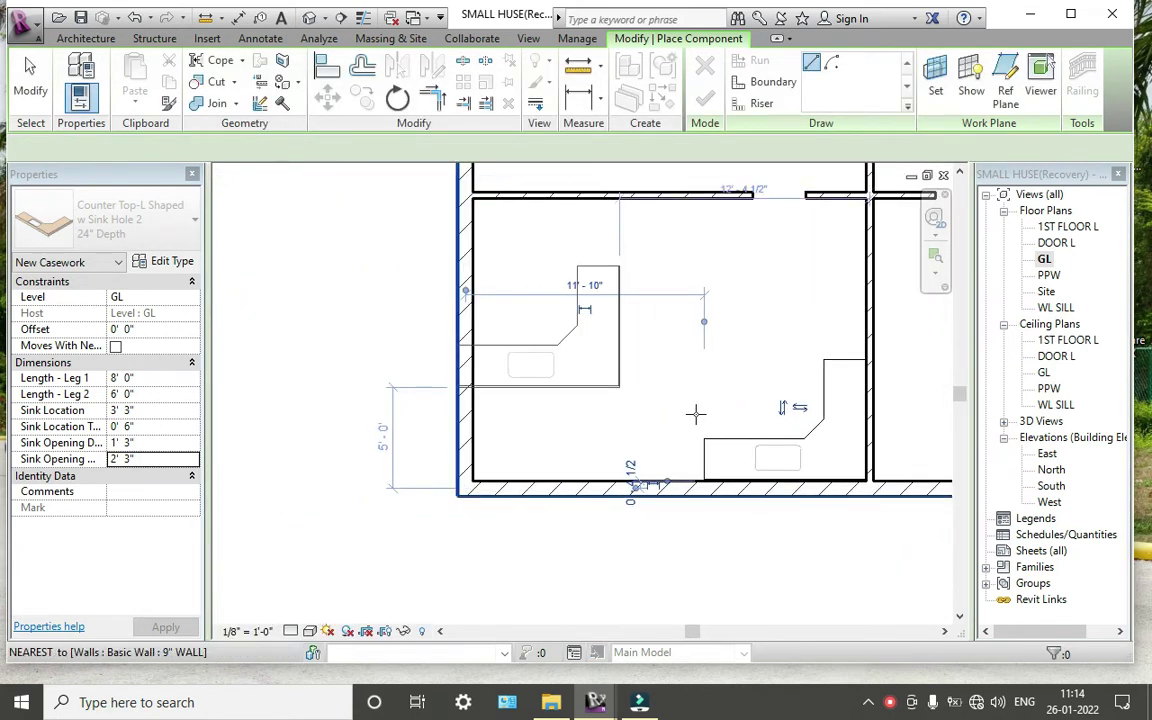
{"action": "key", "text": "Escape"}
{"action": "key", "text": "Escape"}
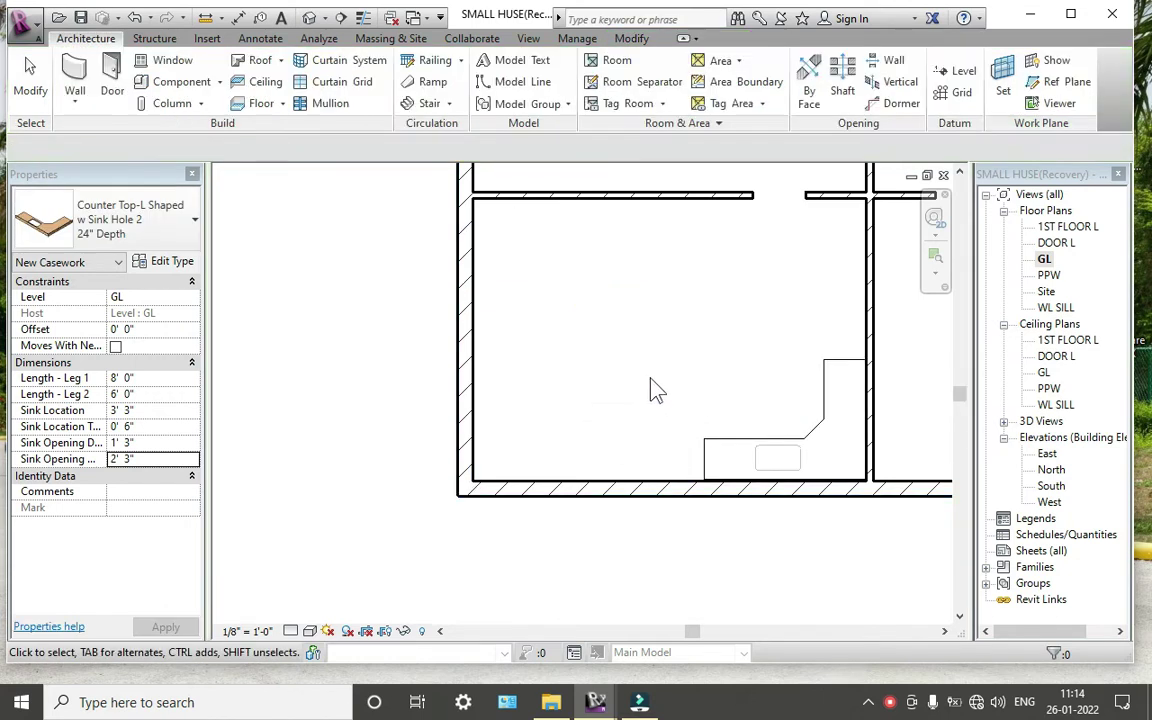
{"action": "left_click", "coordinate": [309, 18]}
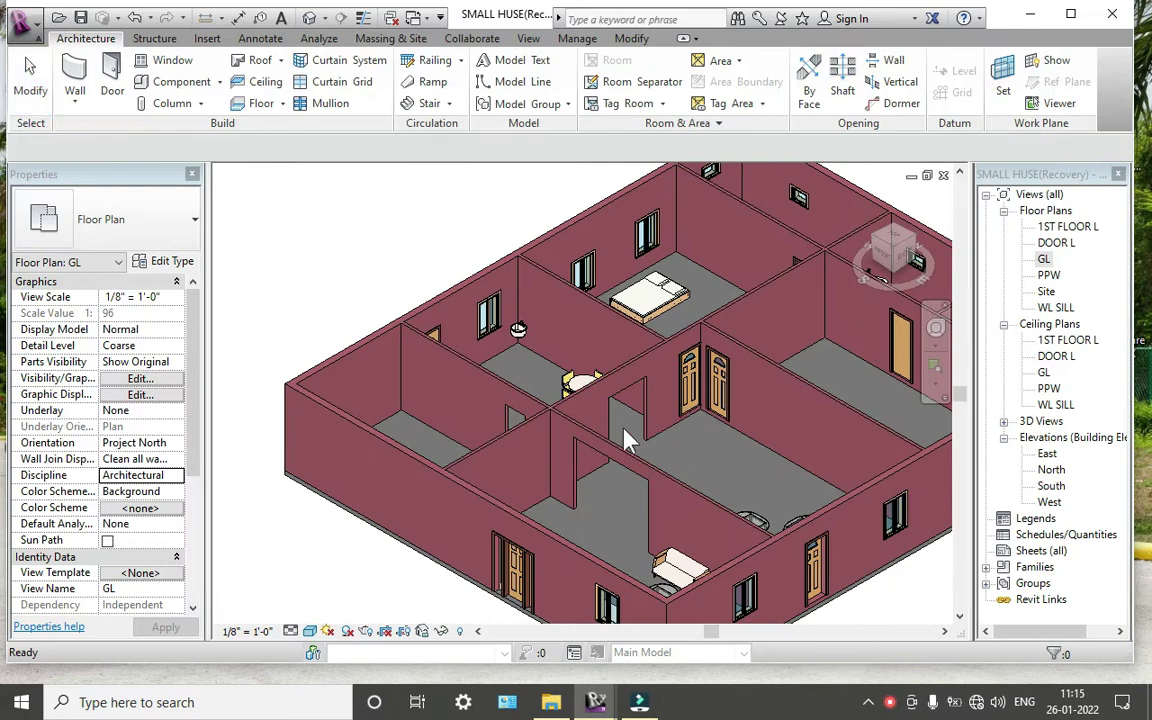
{"action": "mouse_move", "coordinate": [580, 447]}
{"action": "middle_mouse_down", "text": "shift"}
{"action": "mouse_move", "coordinate": [479, 405]}
{"action": "mouse_move", "coordinate": [645, 255]}
{"action": "mouse_move", "coordinate": [548, 277]}
{"action": "middle_mouse_up", "text": "shift"}
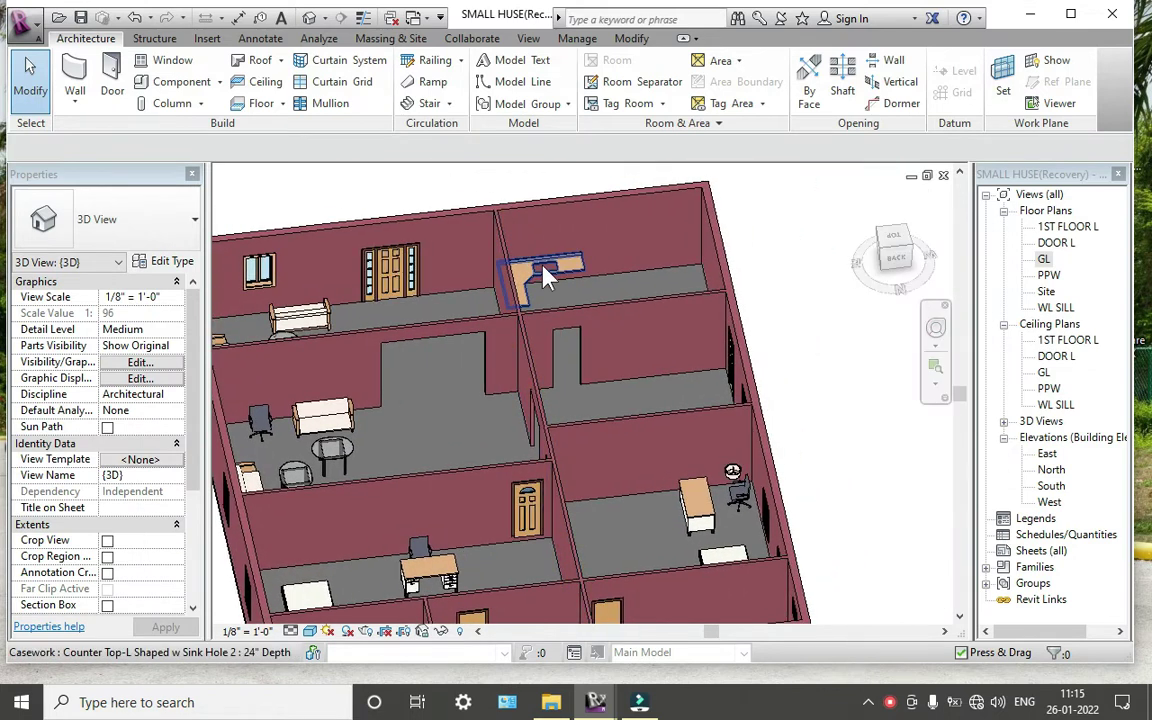
{"action": "scroll", "coordinate": [548, 277], "scroll_direction": "up", "scroll_amount": 5}
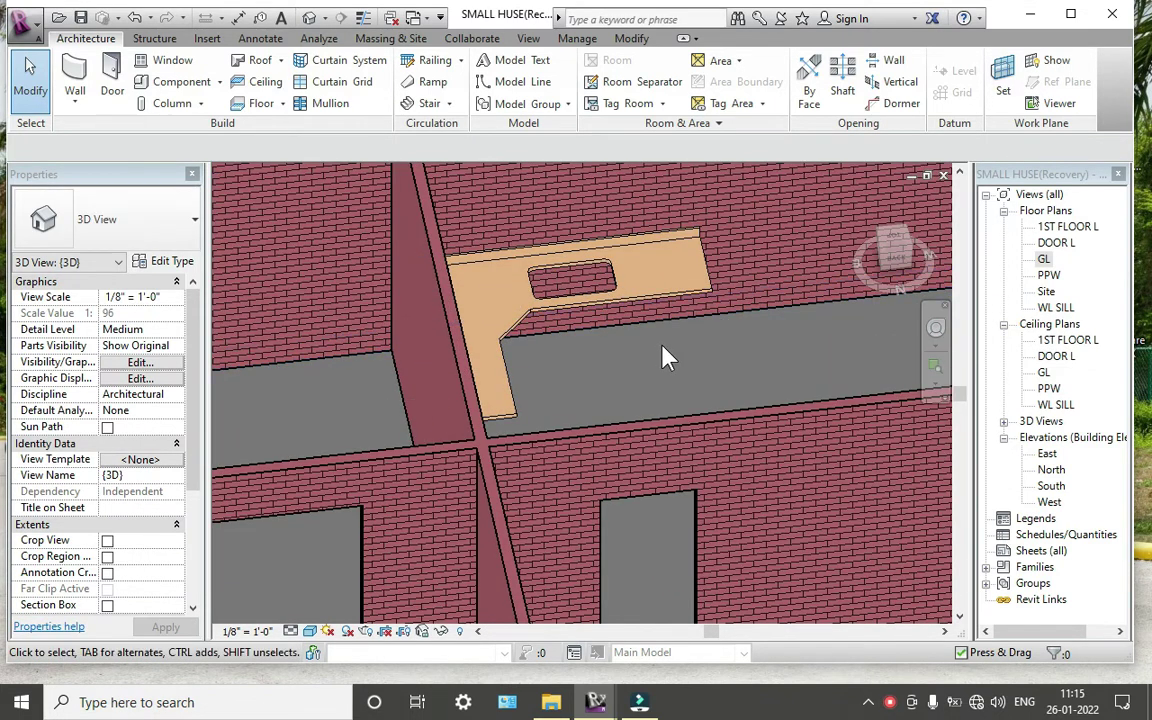
{"action": "mouse_move", "coordinate": [668, 357]}
{"action": "middle_mouse_down", "text": "shift"}
{"action": "mouse_move", "coordinate": [812, 298]}
{"action": "mouse_move", "coordinate": [712, 355]}
{"action": "middle_mouse_up", "text": "shift"}
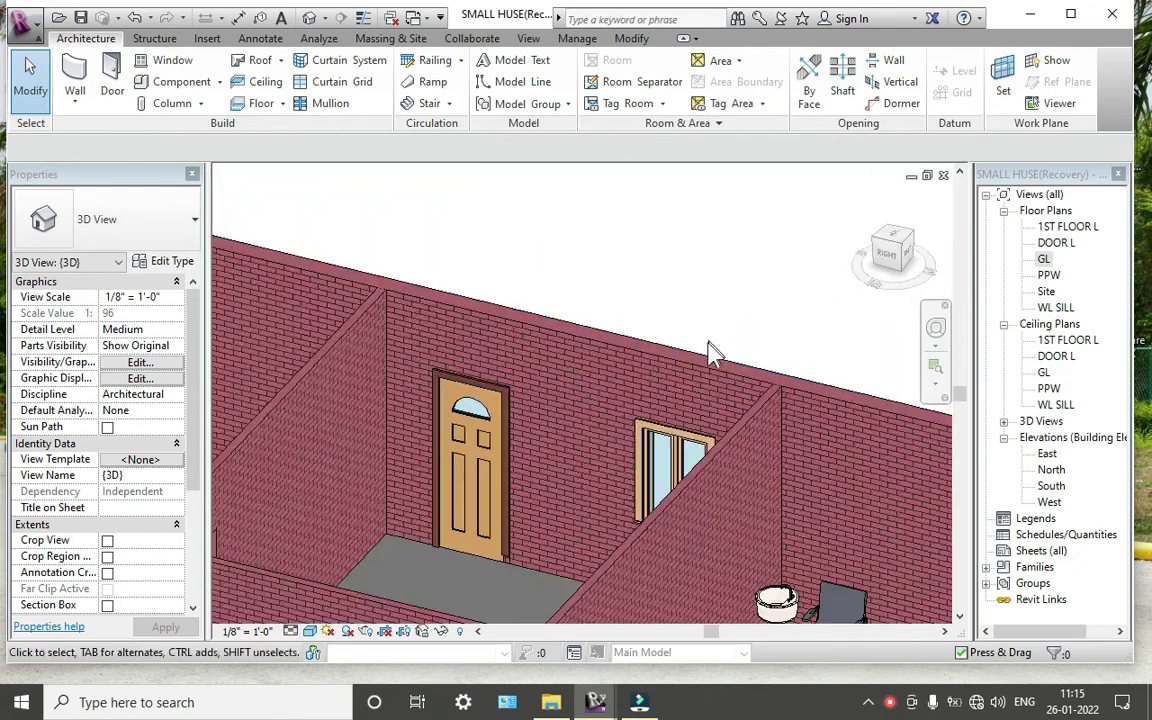
{"action": "scroll", "coordinate": [712, 355], "scroll_direction": "down", "scroll_amount": 4}
{"action": "mouse_move", "coordinate": [562, 313]}
{"action": "middle_mouse_down", "text": "shift"}
{"action": "mouse_move", "coordinate": [610, 383]}
{"action": "mouse_move", "coordinate": [891, 430]}
{"action": "mouse_move", "coordinate": [843, 270]}
{"action": "mouse_move", "coordinate": [810, 237]}
{"action": "mouse_move", "coordinate": [519, 275]}
{"action": "mouse_move", "coordinate": [424, 275]}
{"action": "mouse_move", "coordinate": [853, 338]}
{"action": "mouse_move", "coordinate": [663, 380]}
{"action": "mouse_move", "coordinate": [699, 398]}
{"action": "mouse_move", "coordinate": [689, 432]}
{"action": "mouse_move", "coordinate": [684, 325]}
{"action": "mouse_move", "coordinate": [441, 269]}
{"action": "middle_mouse_up", "text": "shift"}
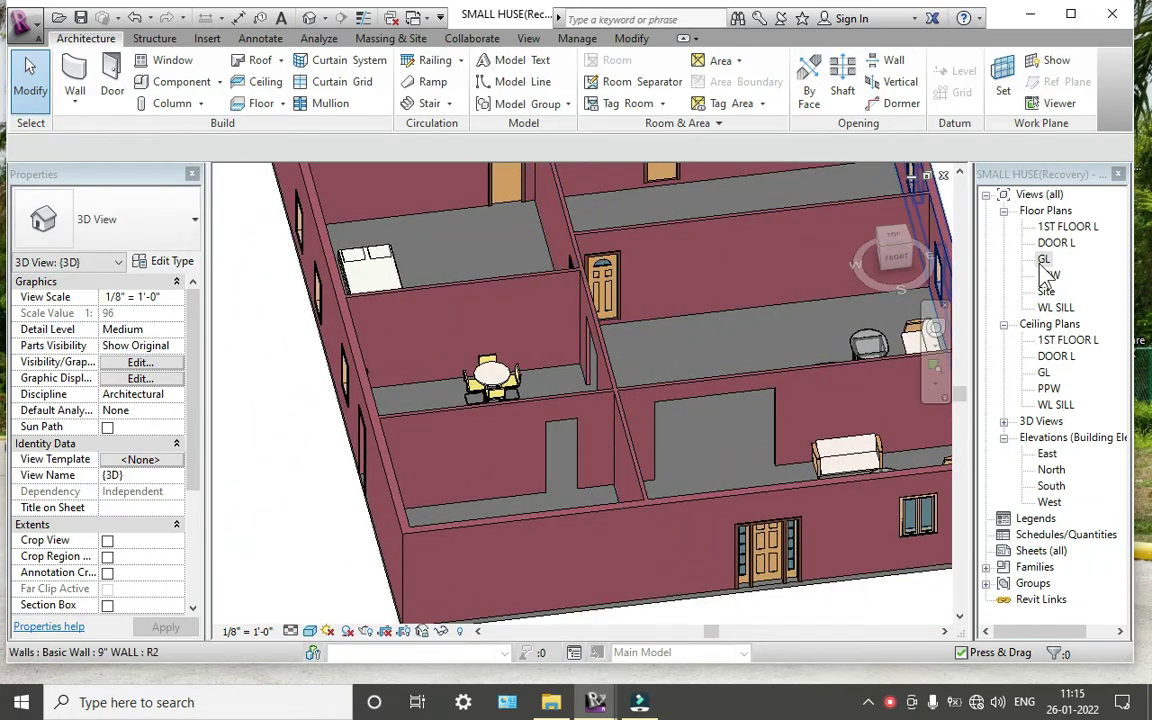
{"action": "double_click", "coordinate": [1043, 259]}
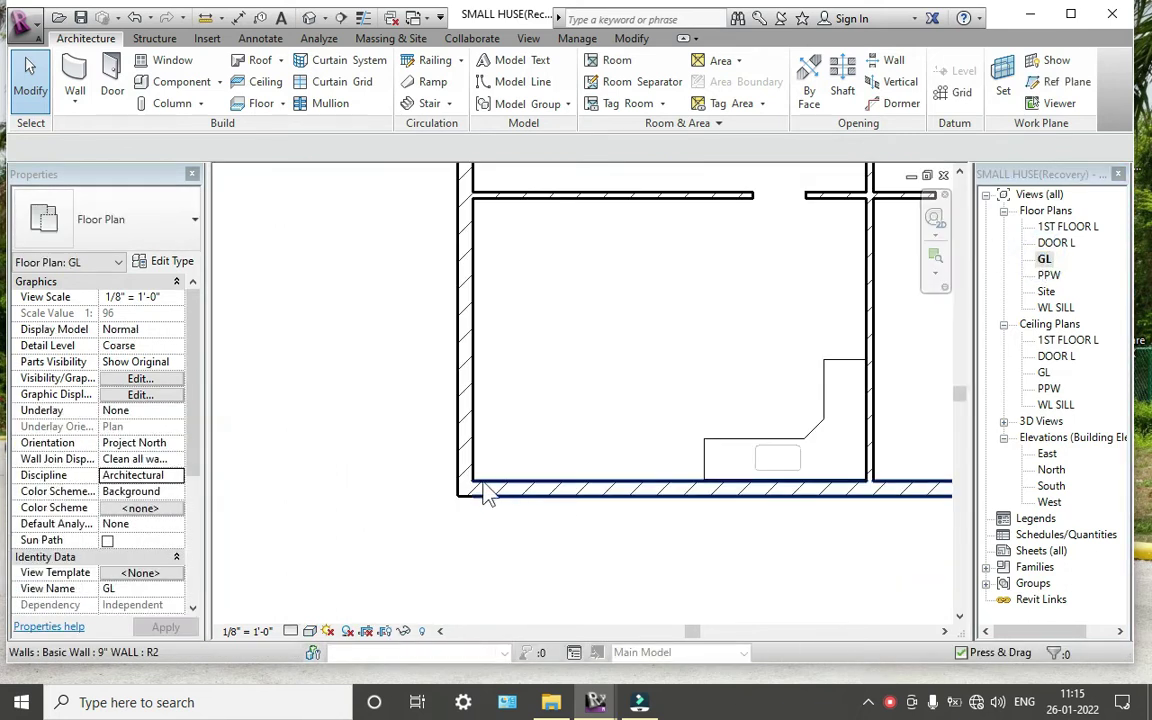
{"action": "scroll", "coordinate": [474, 497], "scroll_direction": "down", "scroll_amount": 5}
{"action": "middle_click_drag", "start_coordinate": [532, 321], "coordinate": [473, 542]}
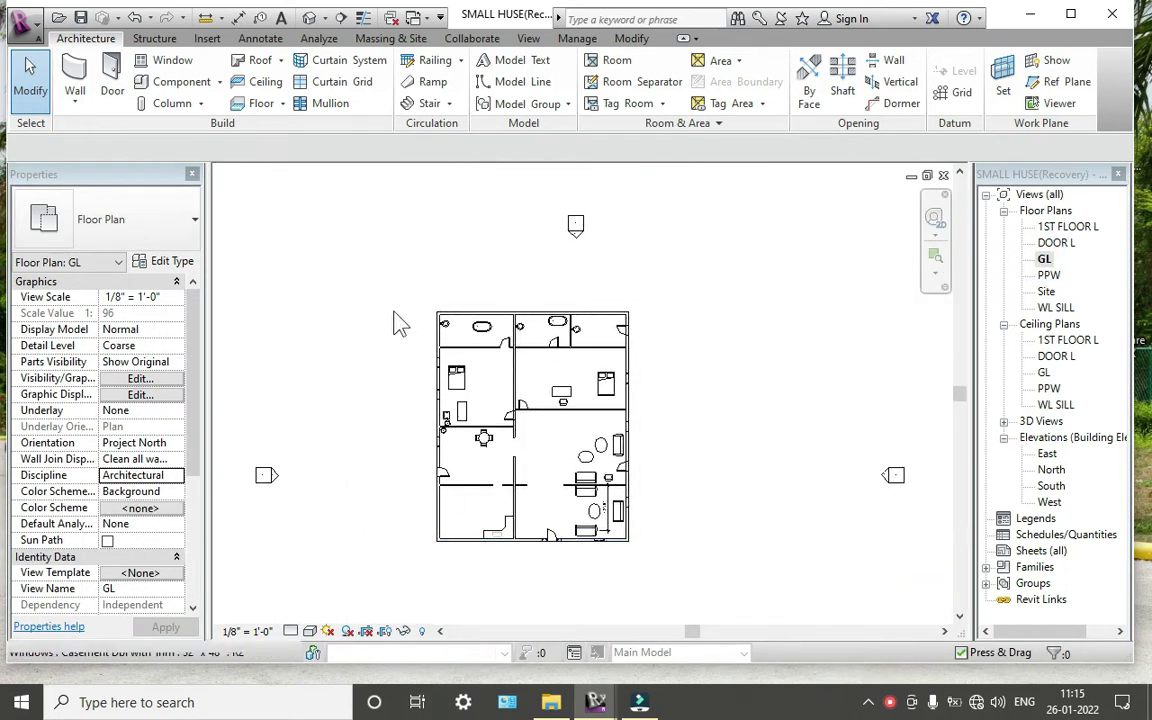
Start a new wall using the Basic Wall Generic - 5" type
{"action": "left_click", "coordinate": [76, 75]}
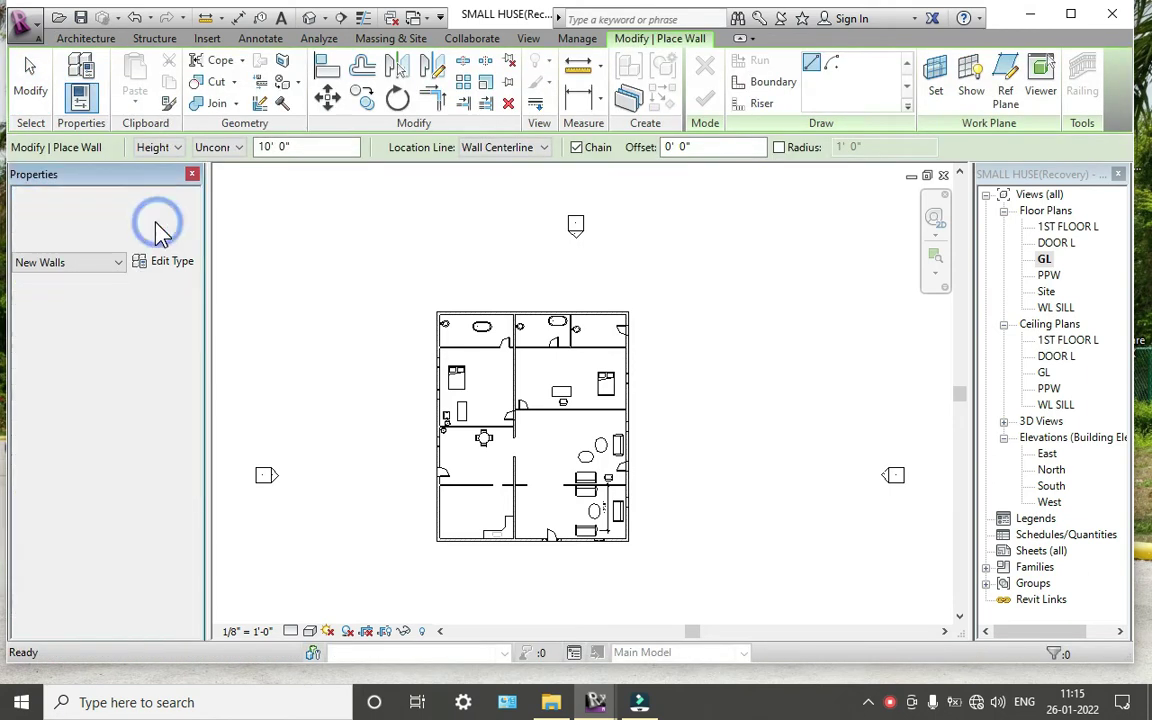
{"action": "left_click", "coordinate": [160, 228]}
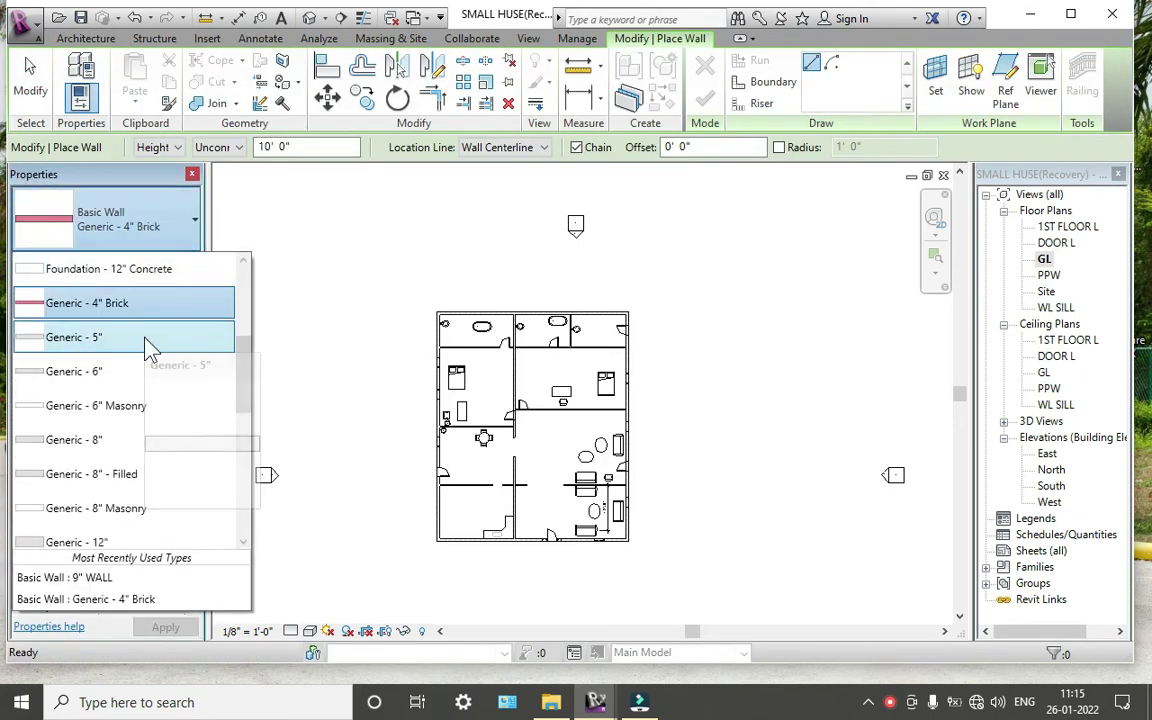
{"action": "left_click", "coordinate": [150, 347]}
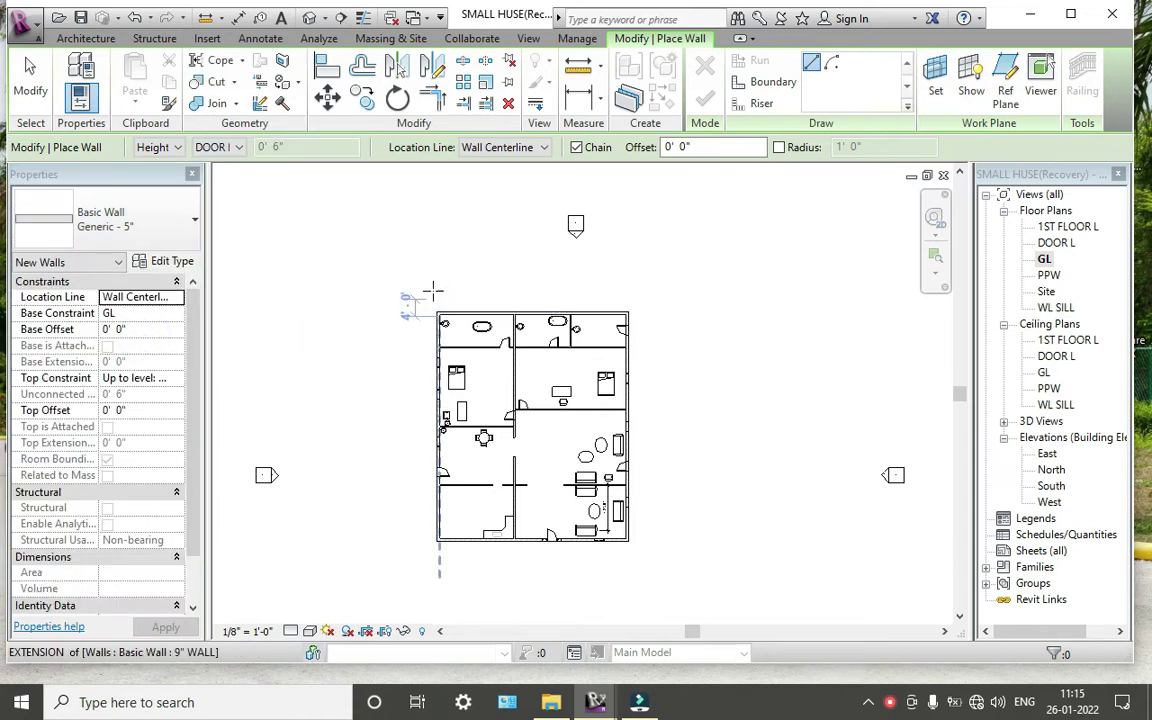
{"action": "scroll", "coordinate": [433, 291], "scroll_direction": "up", "scroll_amount": 2}
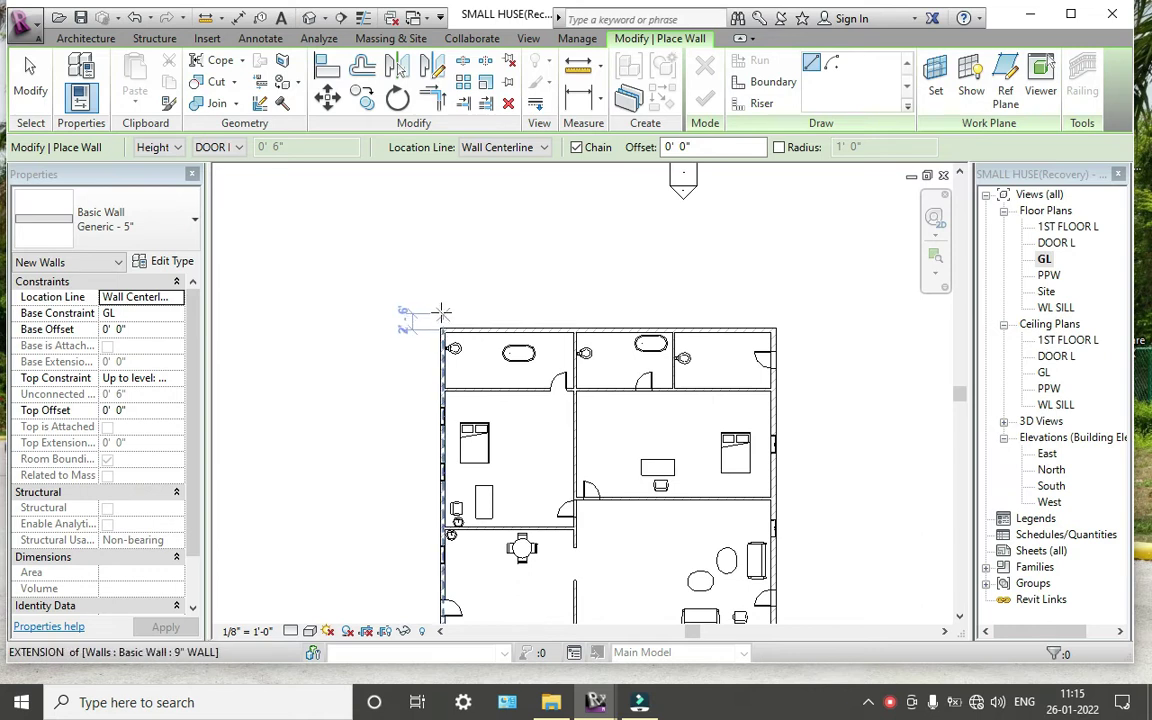
Draw the compound wall's top, east and south runs around the house
{"action": "left_click", "coordinate": [443, 303]}
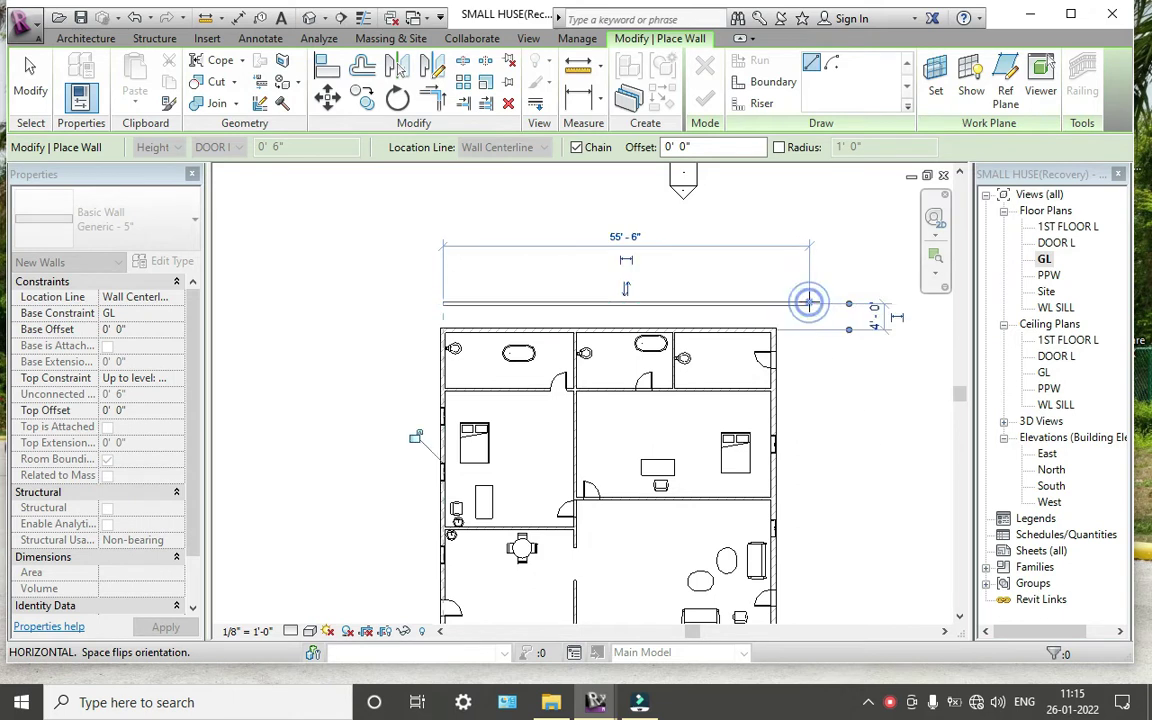
{"action": "left_click", "coordinate": [808, 303]}
{"action": "scroll", "coordinate": [813, 388], "scroll_direction": "down", "scroll_amount": 1}
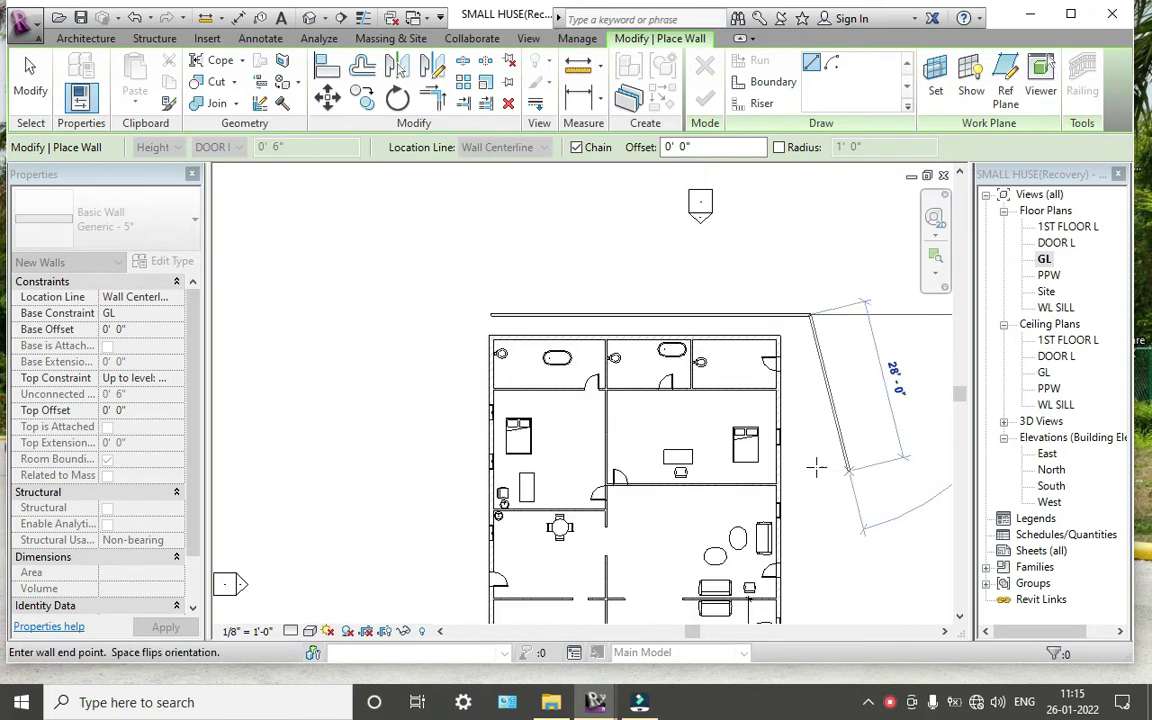
{"action": "middle_click_drag", "start_coordinate": [816, 466], "coordinate": [684, 314]}
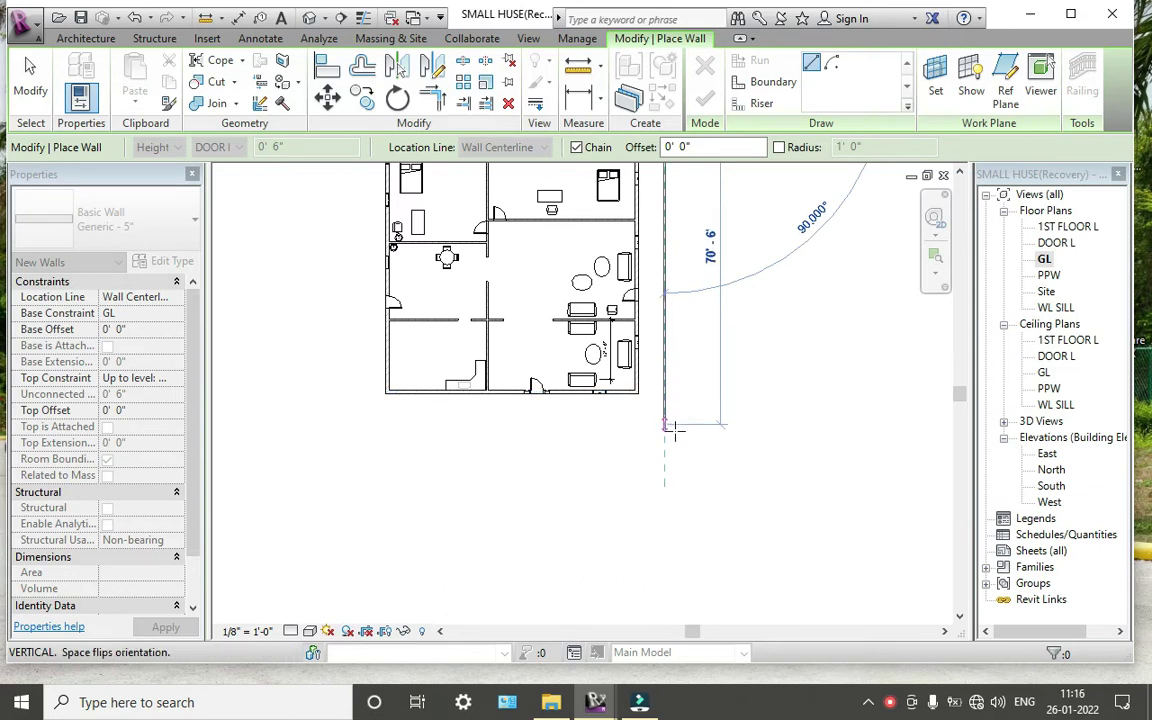
{"action": "left_click", "coordinate": [501, 463]}
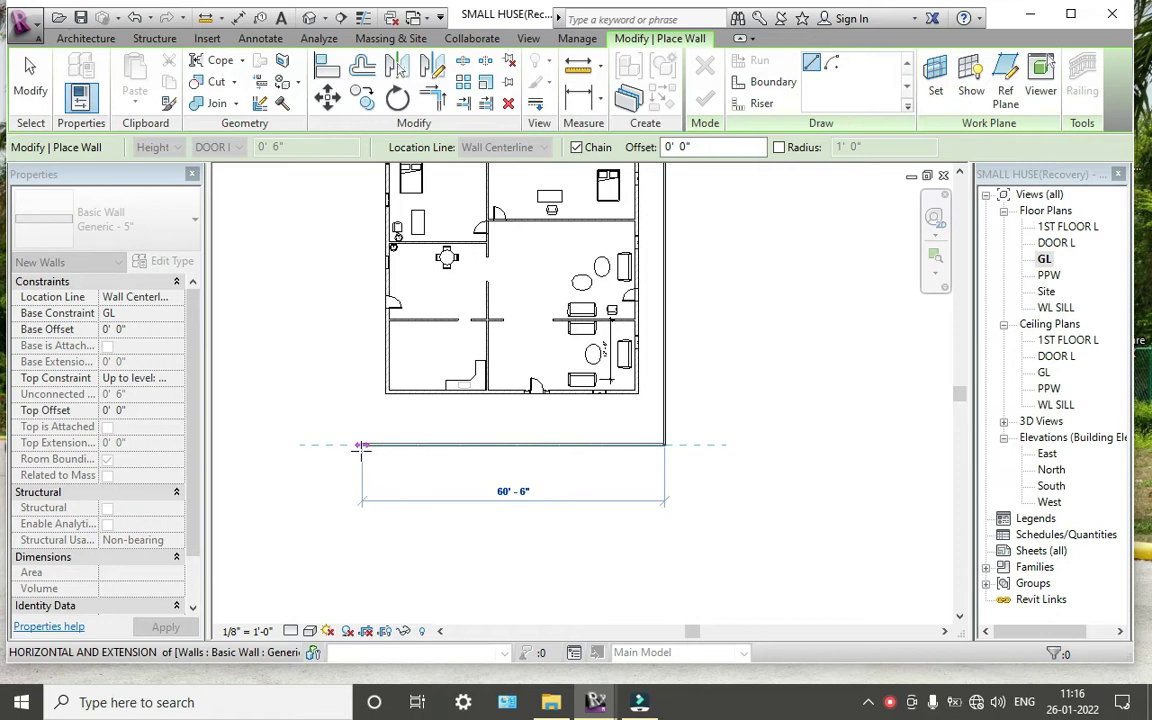
{"action": "left_click", "coordinate": [364, 447]}
Close the compound wall's west side, exit wall placement, and view it in 3D
{"action": "mouse_move", "coordinate": [355, 480]}
{"action": "middle_mouse_down"}
{"action": "mouse_move", "coordinate": [332, 505]}
{"action": "mouse_move", "coordinate": [350, 697]}
{"action": "middle_mouse_up"}
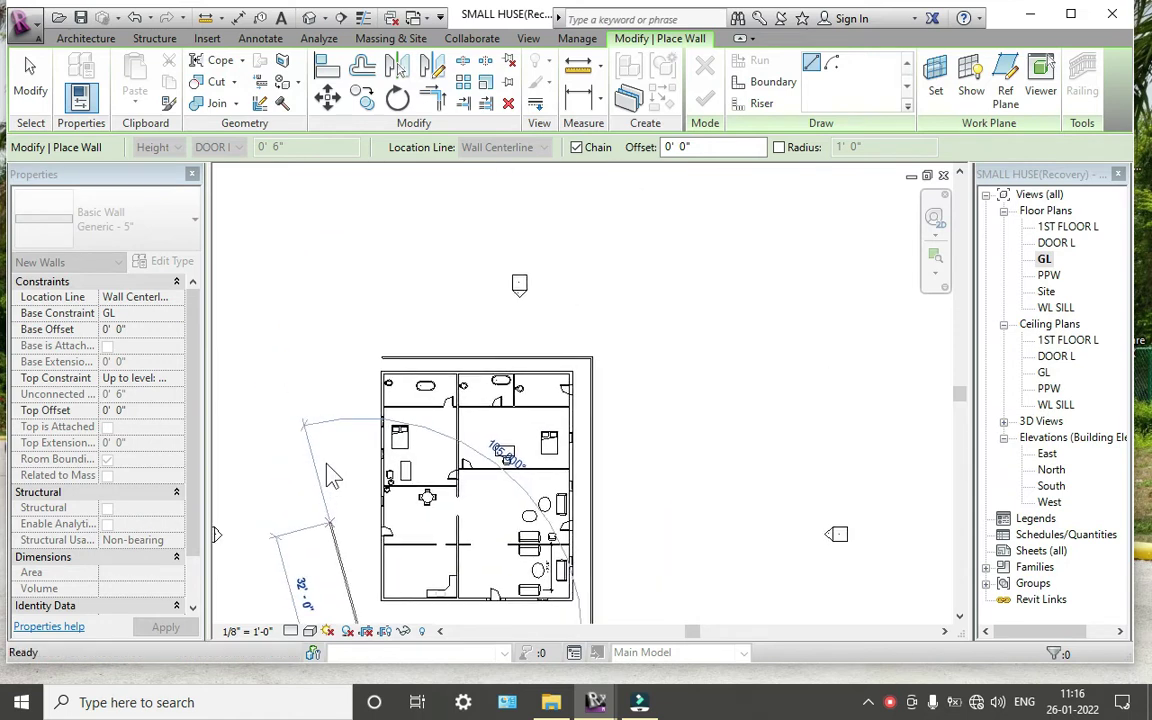
{"action": "scroll", "coordinate": [362, 357], "scroll_direction": "up", "scroll_amount": 2}
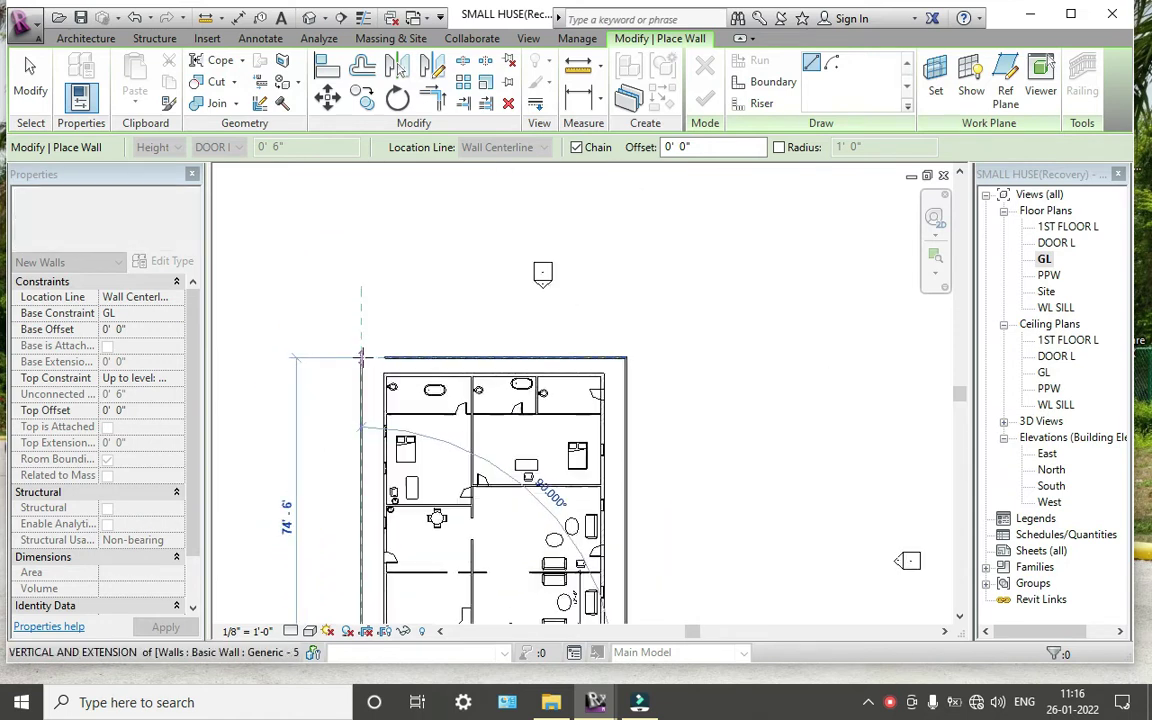
{"action": "scroll", "coordinate": [362, 357], "scroll_direction": "up", "scroll_amount": 2}
{"action": "scroll", "coordinate": [362, 357], "scroll_direction": "up", "scroll_amount": 1}
{"action": "left_click", "coordinate": [362, 357]}
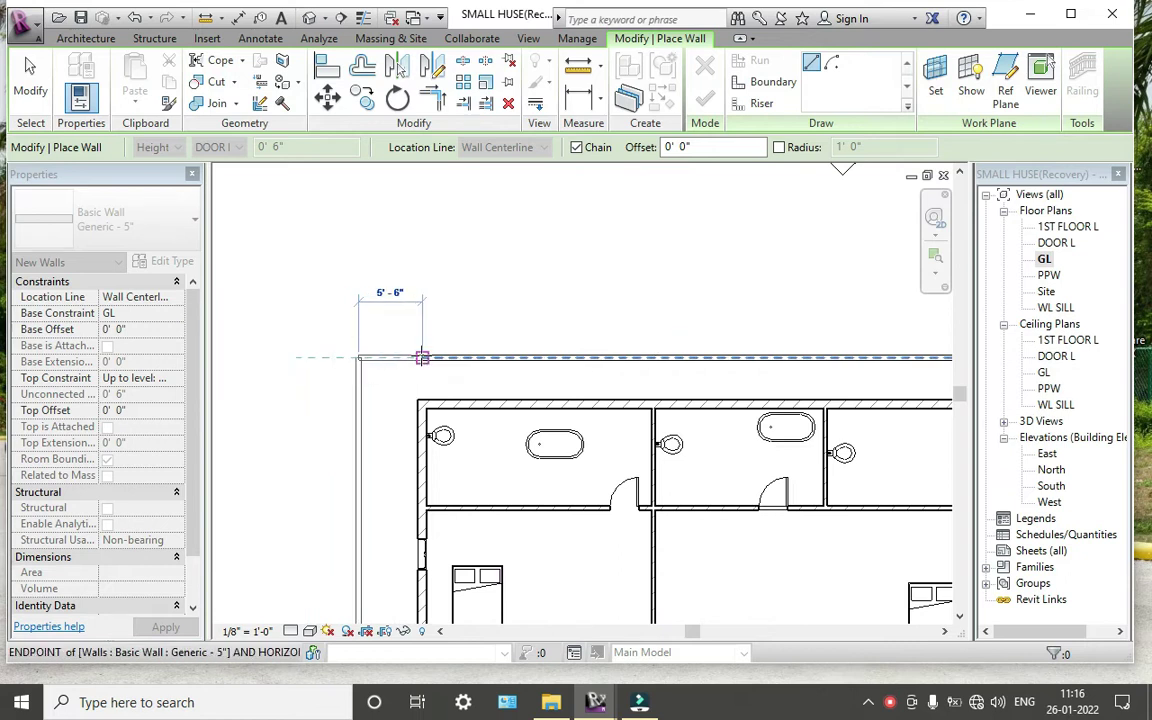
{"action": "key", "text": "Escape"}
{"action": "key", "text": "Escape"}
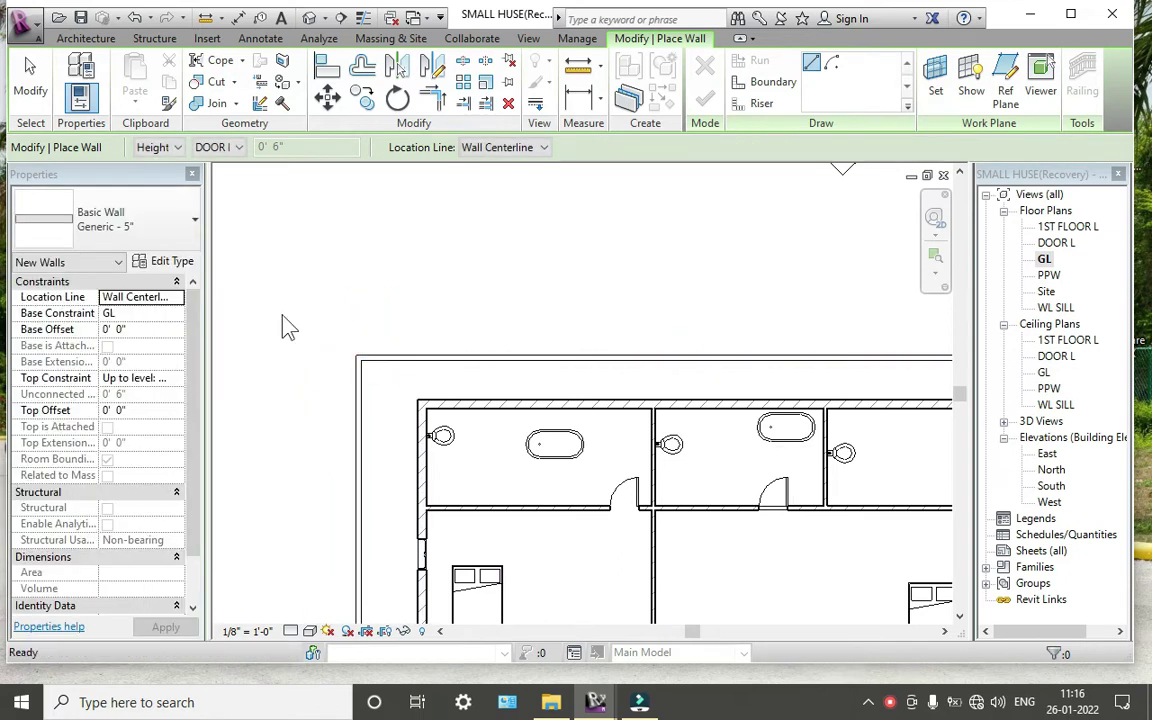
{"action": "key", "text": "Escape"}
{"action": "left_click", "coordinate": [312, 20]}
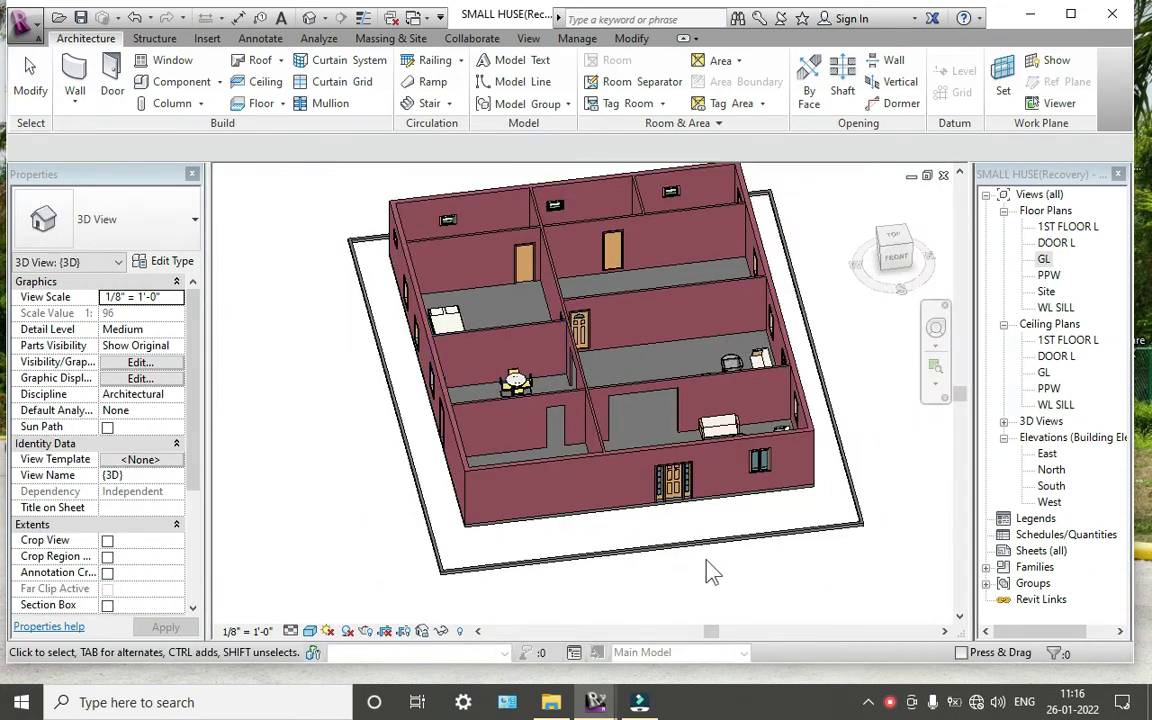
{"action": "left_click", "coordinate": [712, 543]}
{"action": "left_click", "coordinate": [843, 478]}
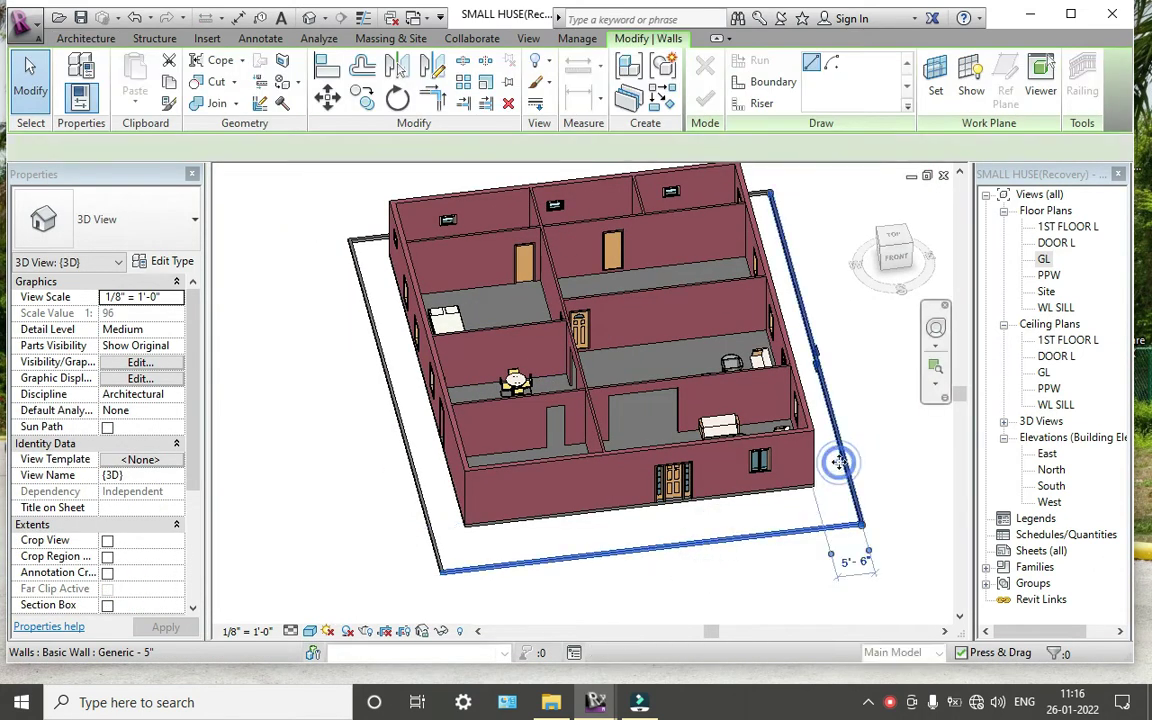
{"action": "left_click", "coordinate": [396, 400]}
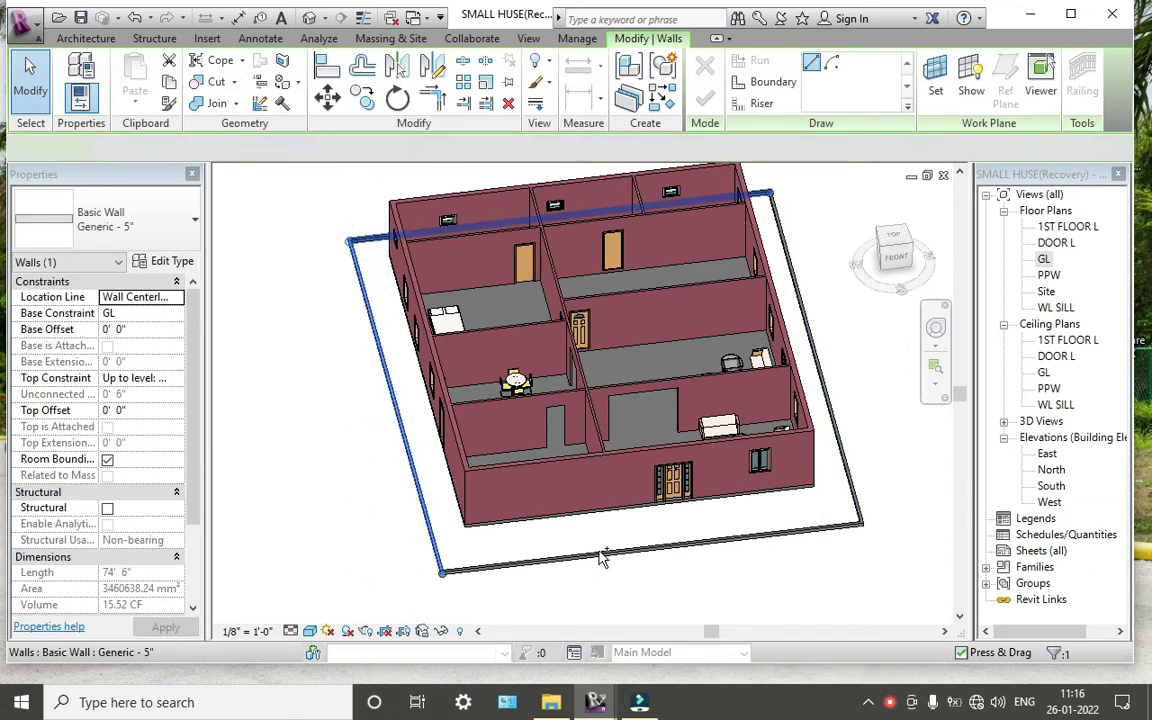
{"action": "left_click", "coordinate": [655, 546], "text": "ctrl"}
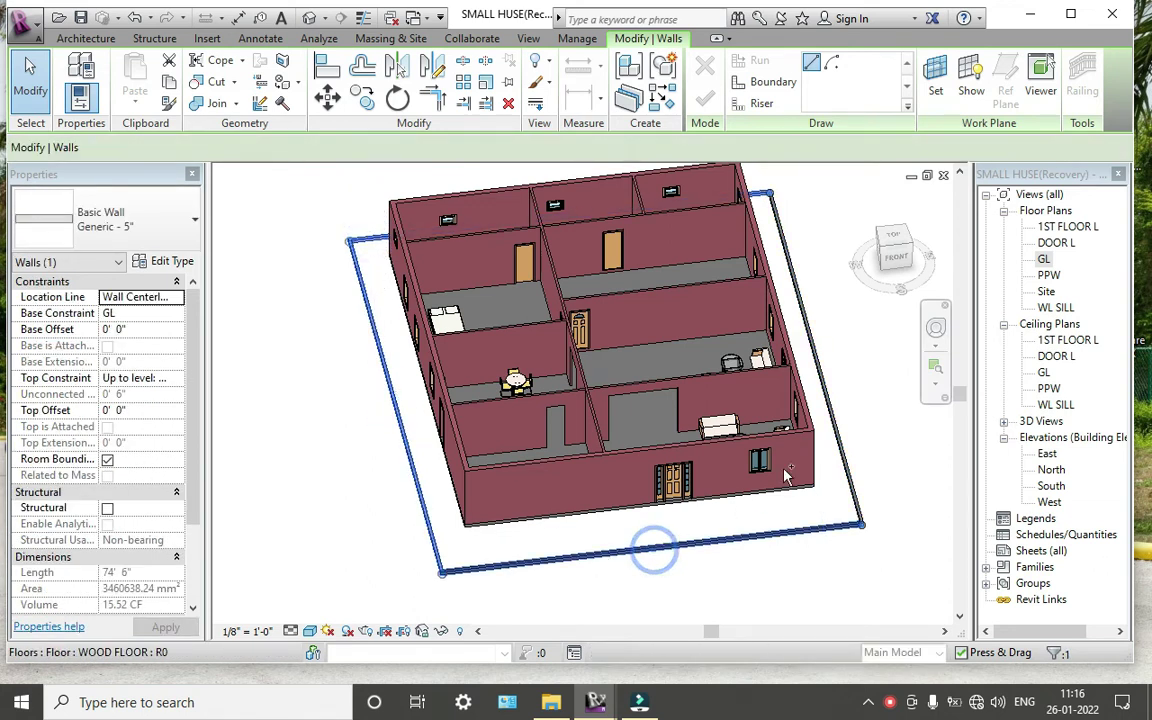
{"action": "left_click", "coordinate": [830, 418]}
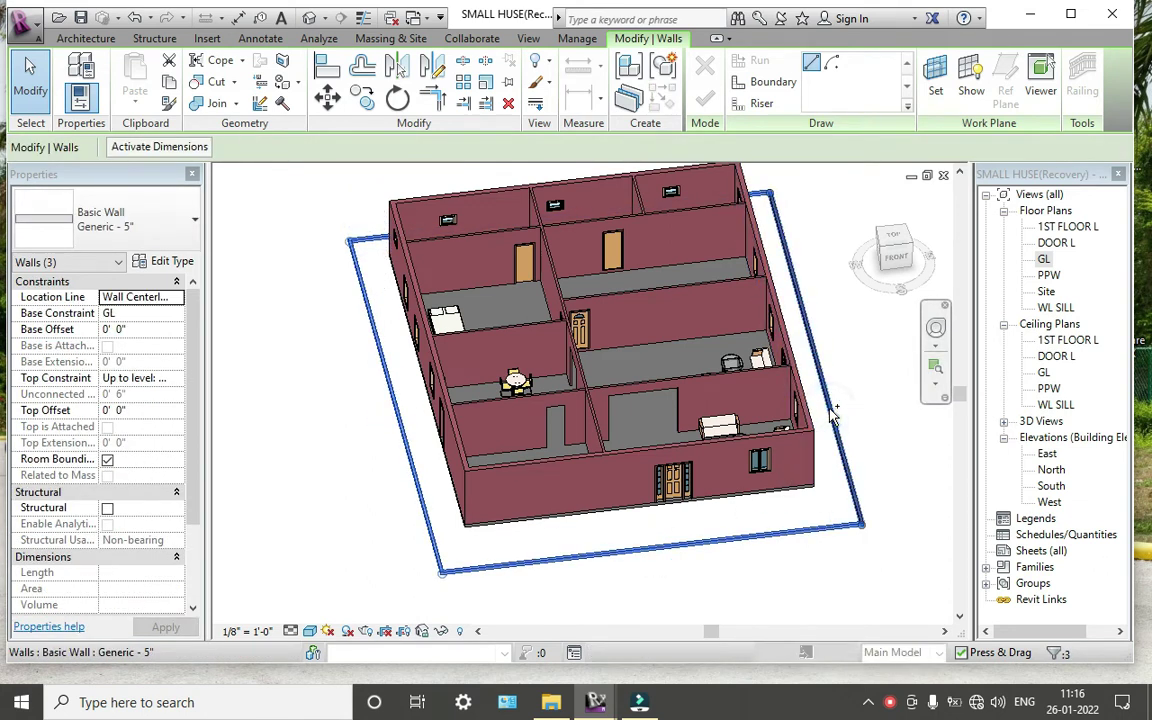
{"action": "left_click", "coordinate": [150, 313]}
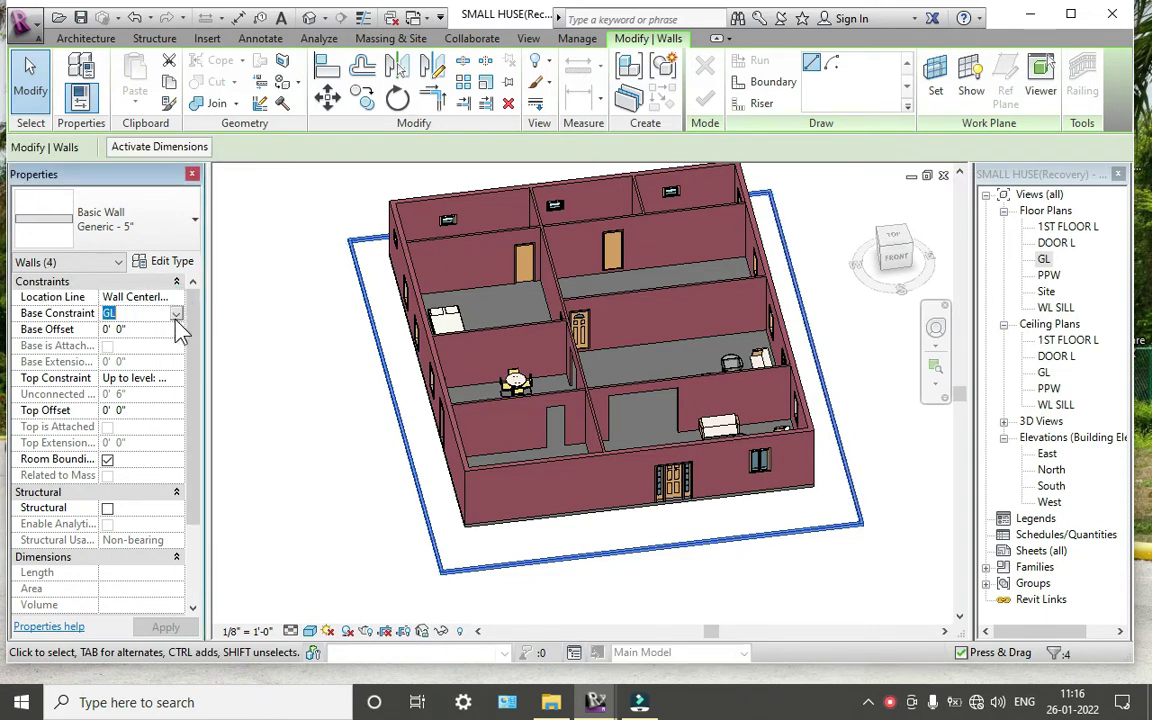
{"action": "left_click", "coordinate": [176, 314]}
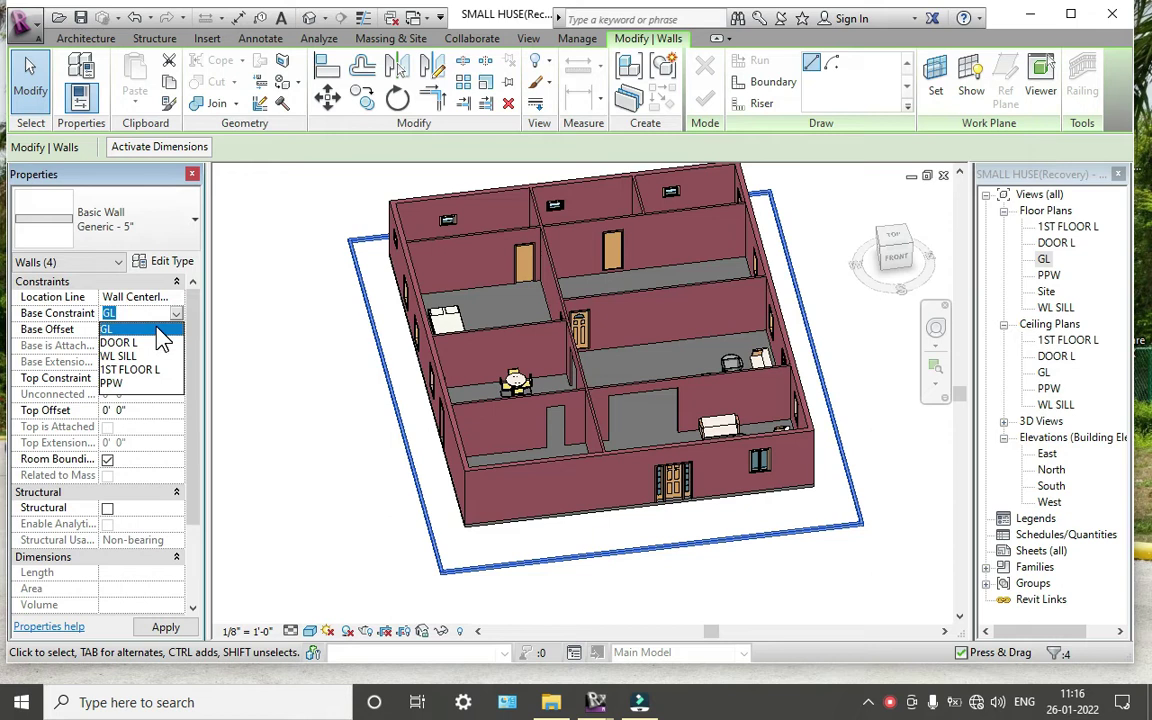
{"action": "left_click", "coordinate": [143, 357]}
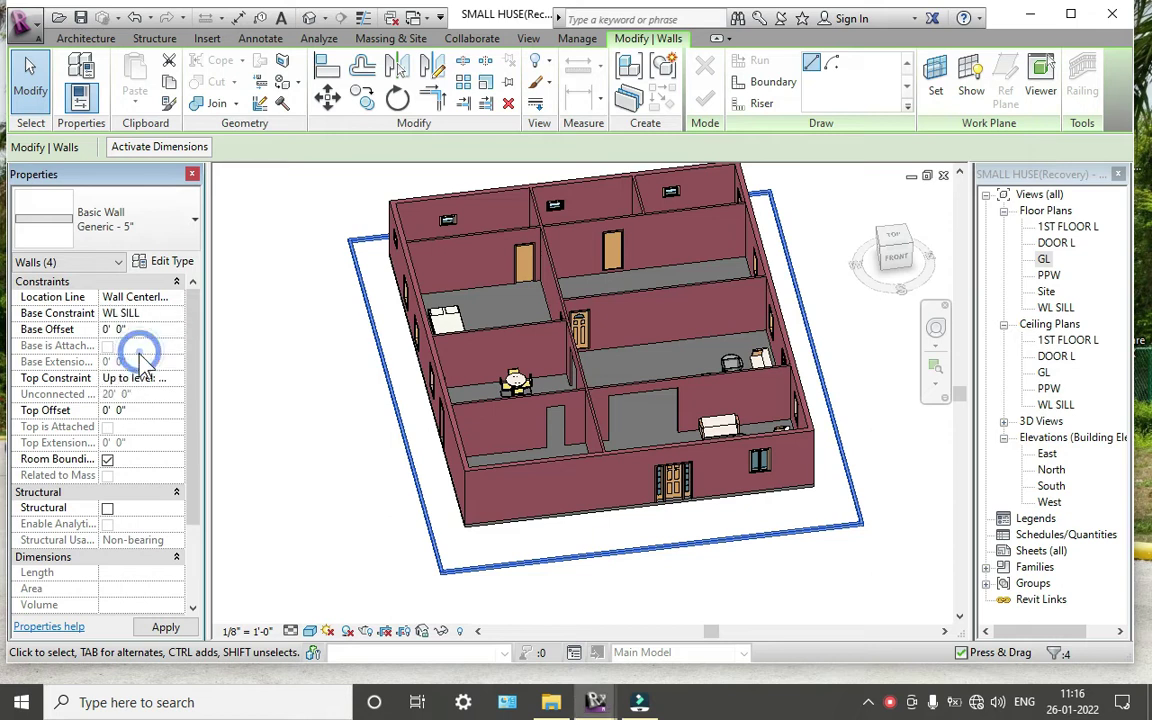
{"action": "left_click", "coordinate": [165, 626]}
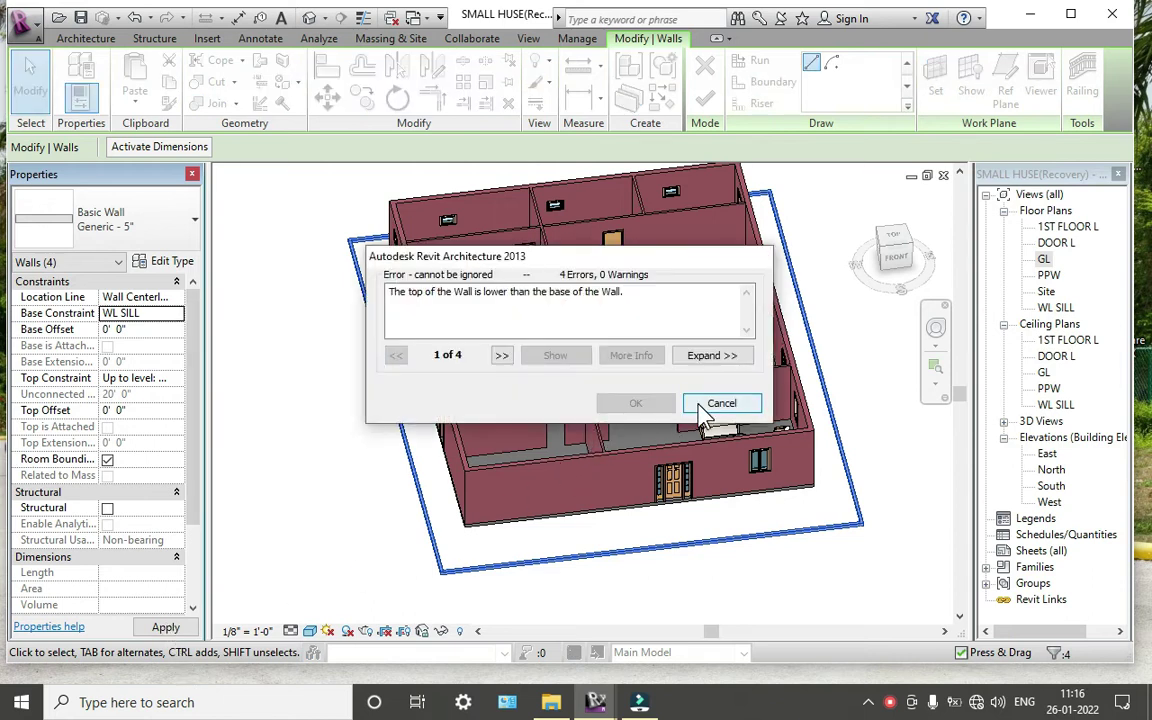
{"action": "left_click", "coordinate": [703, 410]}
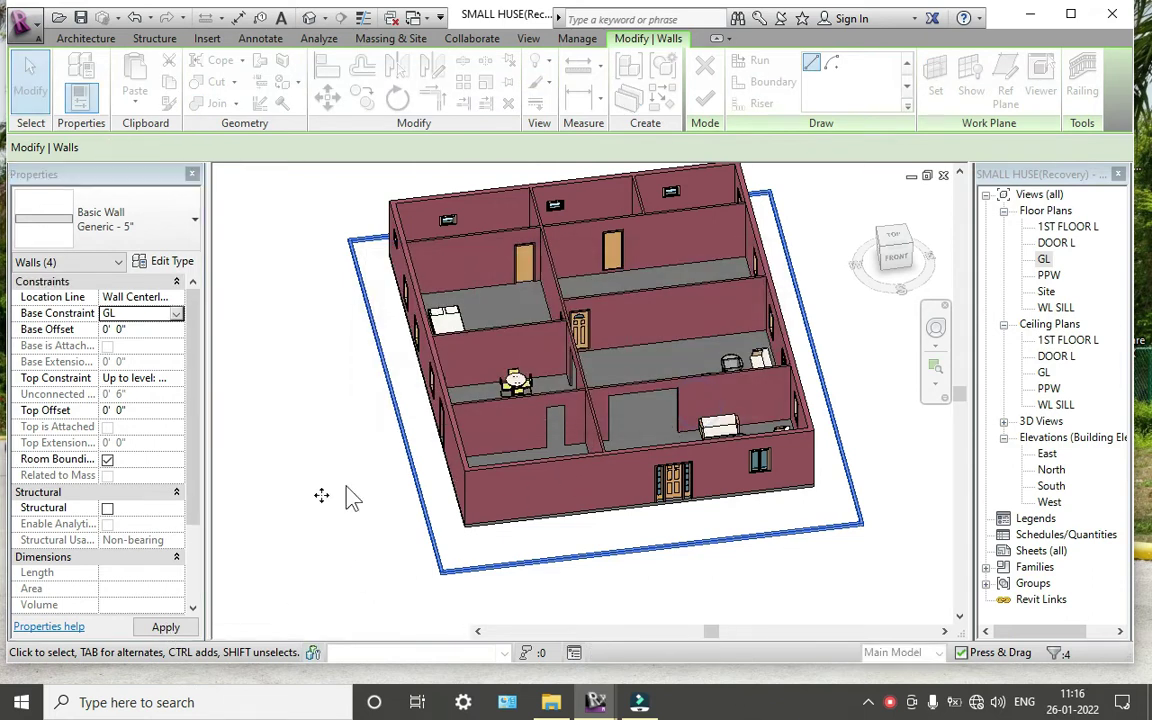
Keep the compound walls' base at GL and set their top constraint to WL SILL
{"action": "left_click", "coordinate": [165, 626]}
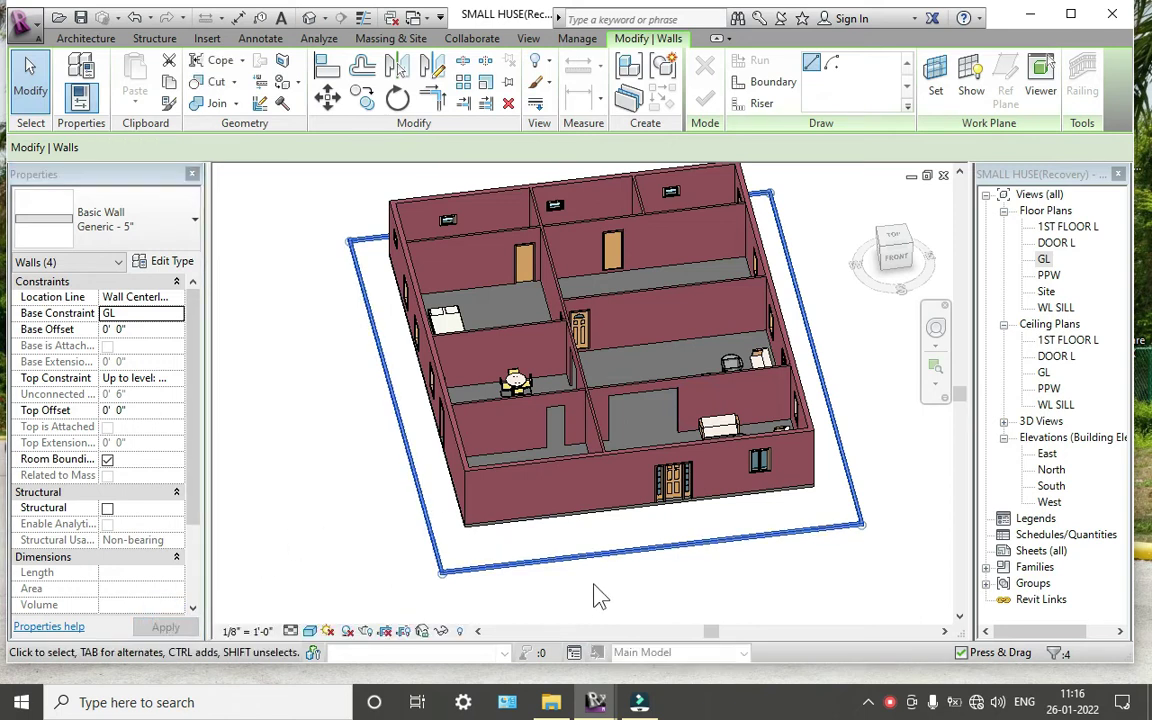
{"action": "middle_click_drag", "start_coordinate": [594, 588], "coordinate": [502, 465], "text": "shift"}
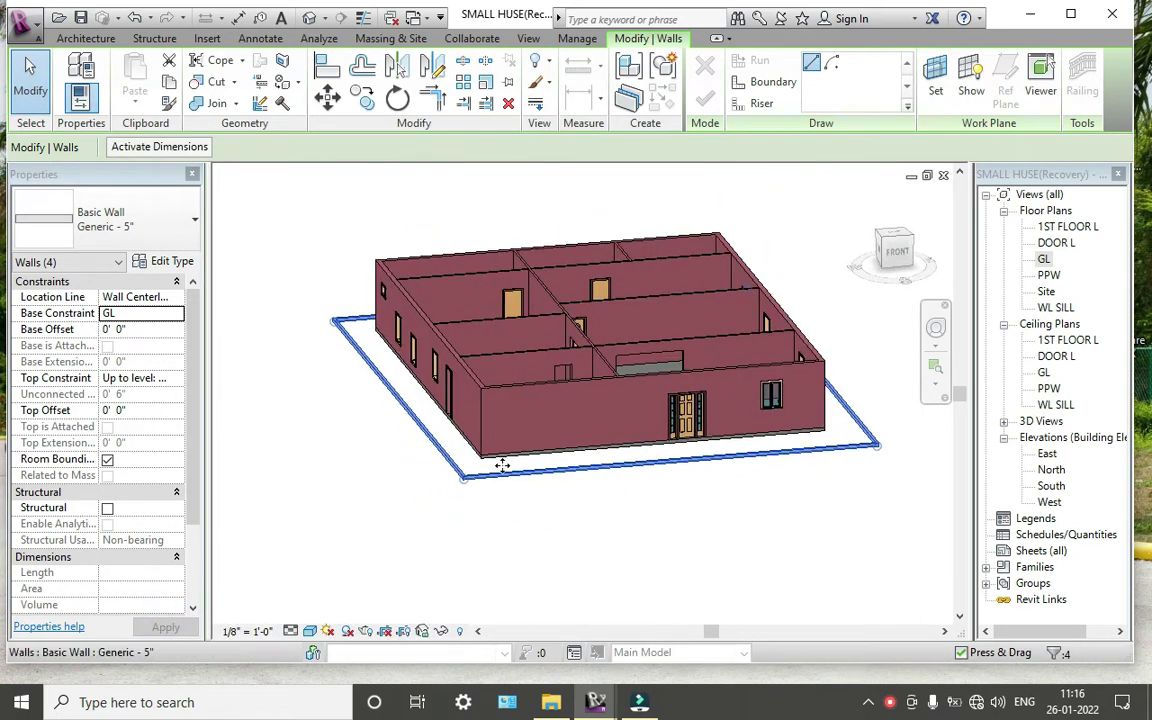
{"action": "scroll", "coordinate": [502, 465], "scroll_direction": "up", "scroll_amount": 3}
{"action": "scroll", "coordinate": [500, 465], "scroll_direction": "up", "scroll_amount": 2}
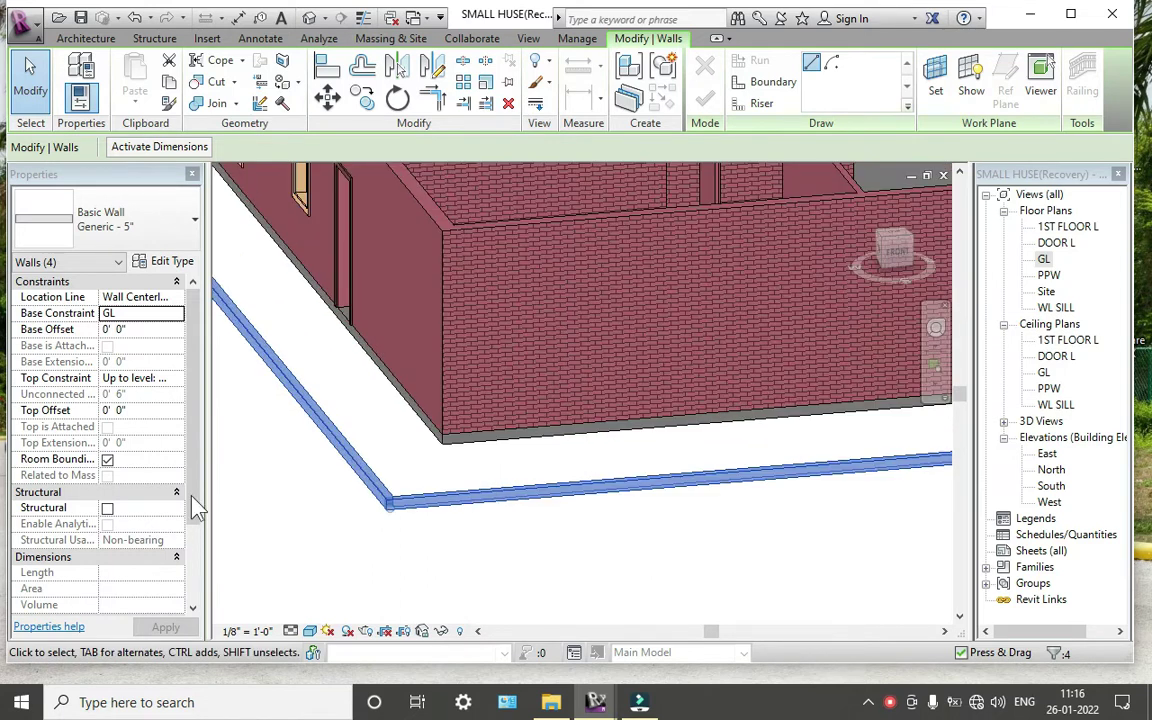
{"action": "left_click", "coordinate": [176, 314]}
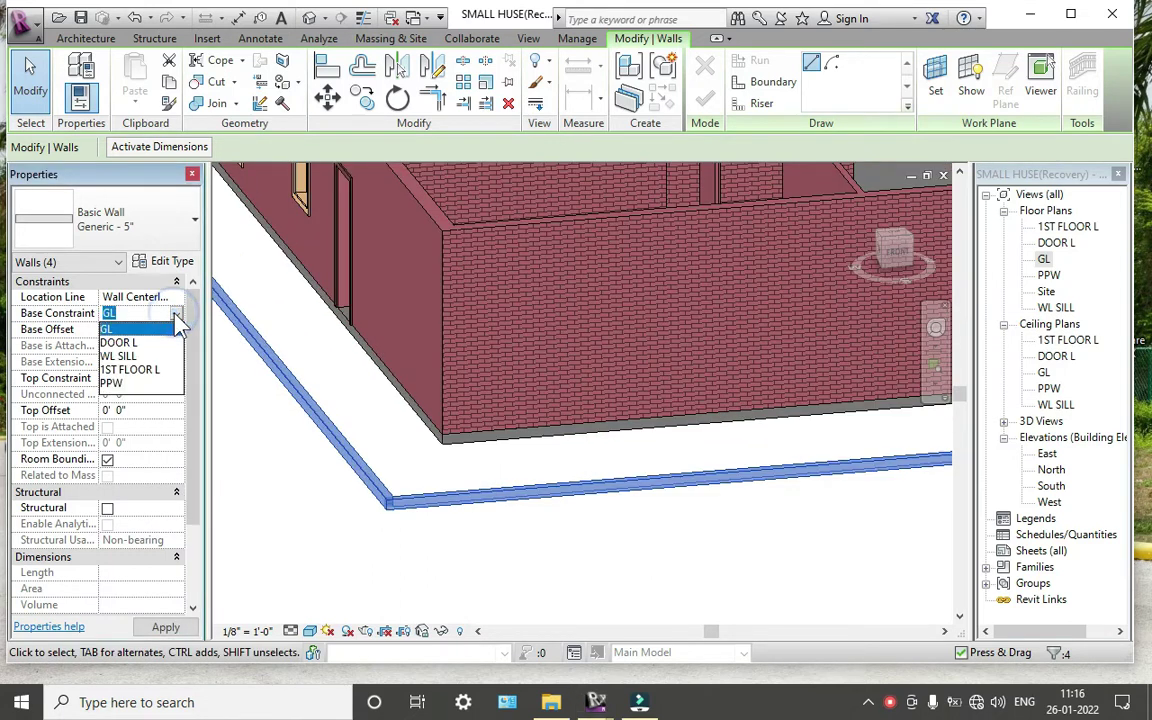
{"action": "left_click", "coordinate": [140, 327]}
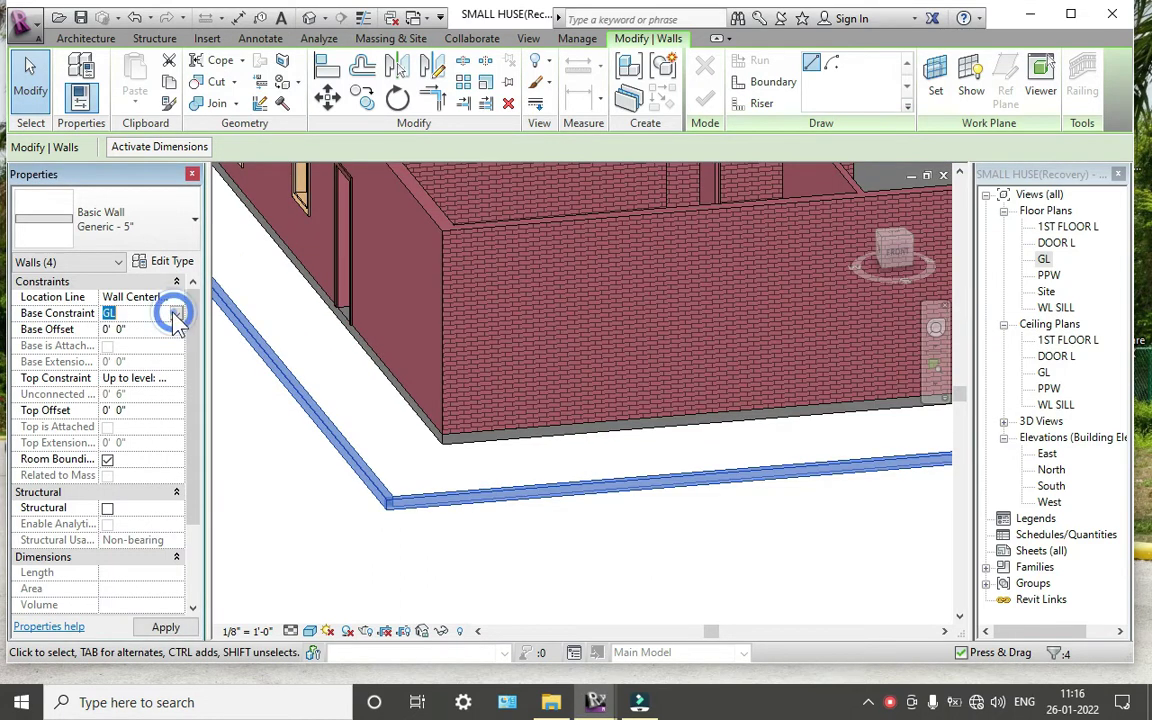
{"action": "left_click", "coordinate": [145, 378]}
{"action": "left_click", "coordinate": [176, 378]}
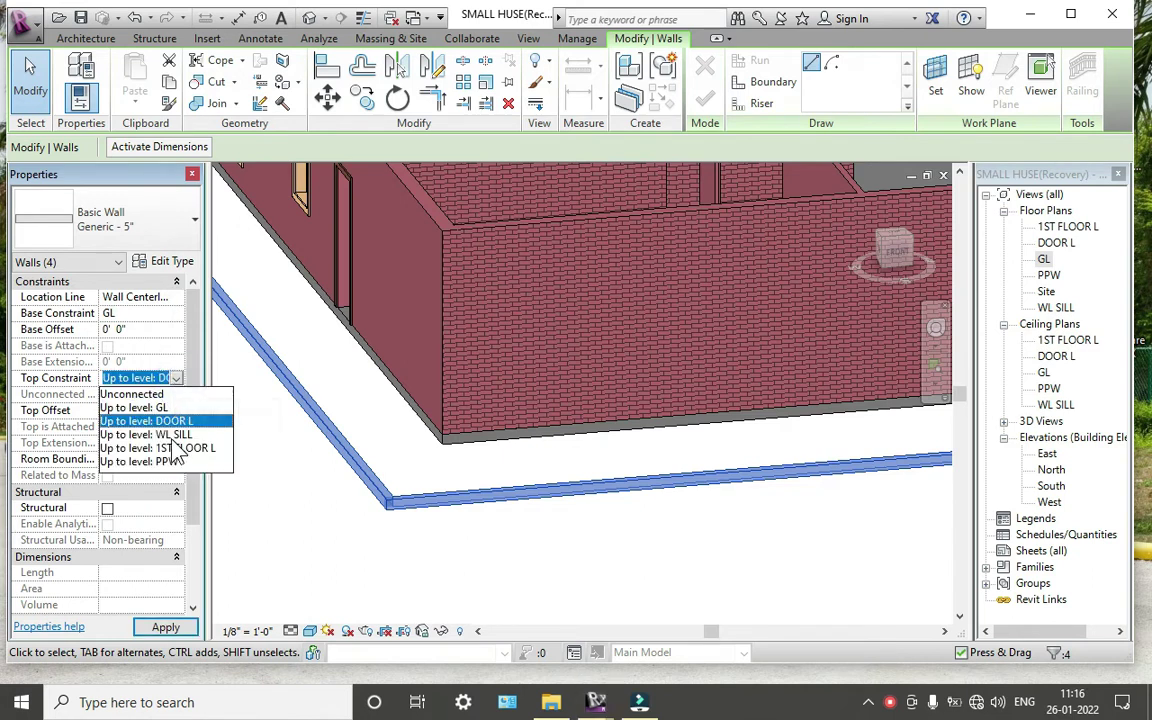
{"action": "left_click", "coordinate": [174, 448]}
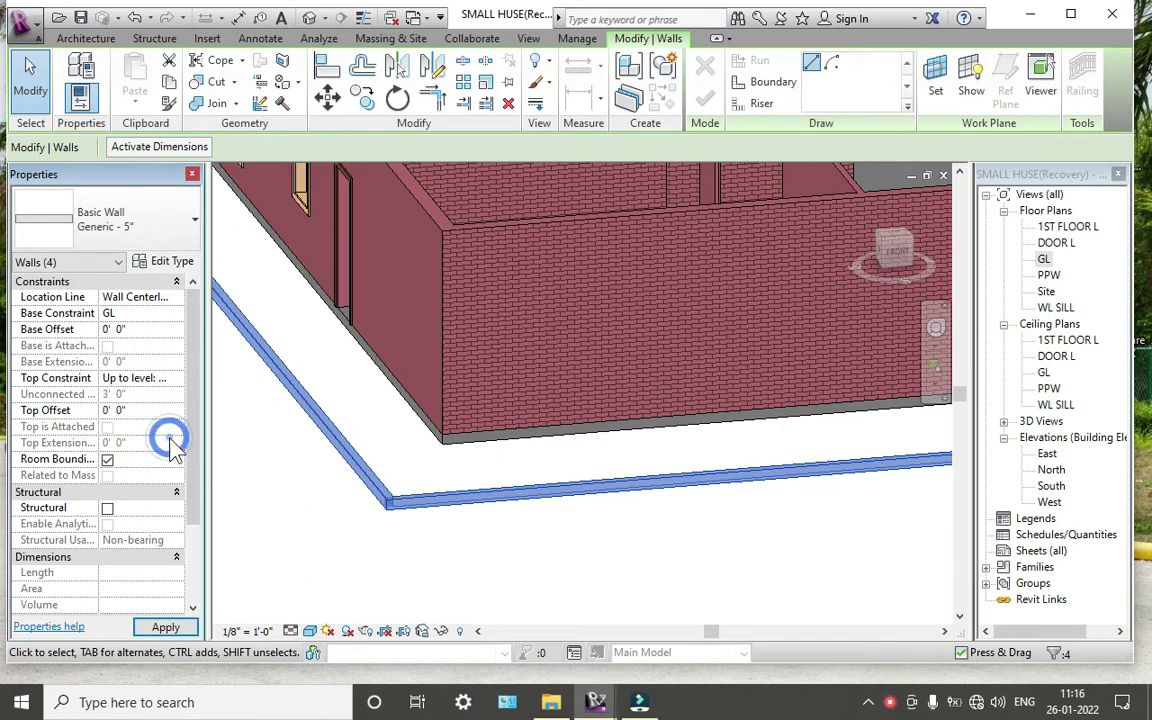
{"action": "left_click", "coordinate": [168, 628]}
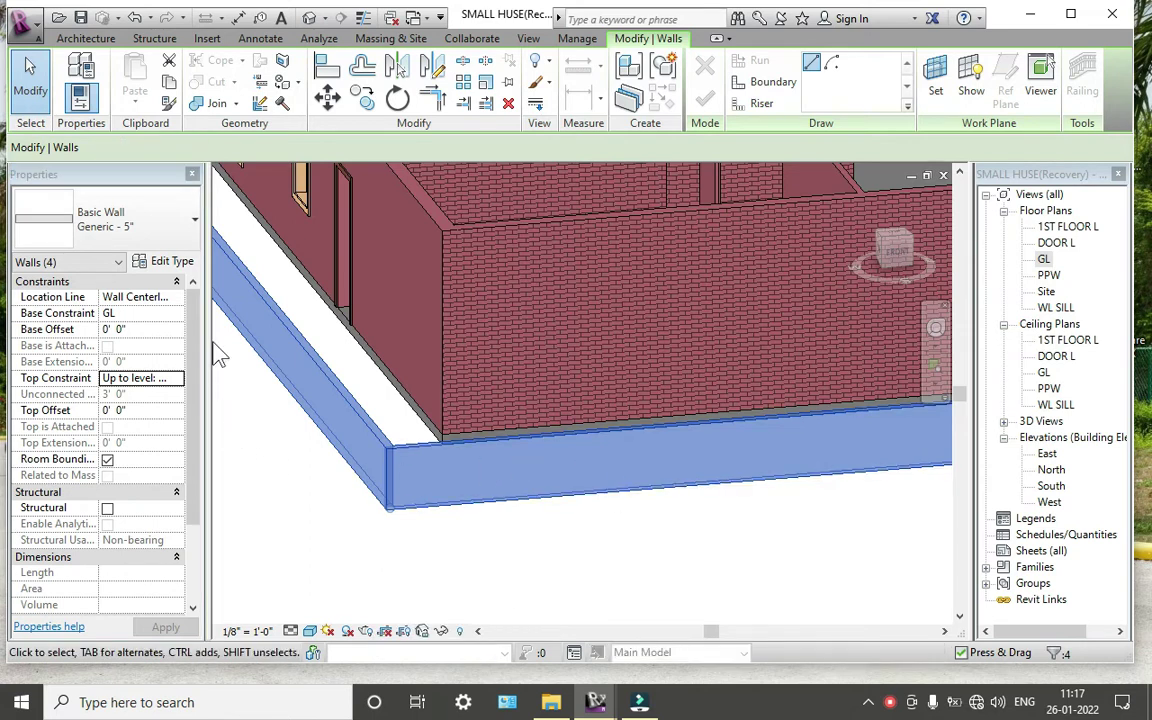
{"action": "left_click", "coordinate": [150, 261]}
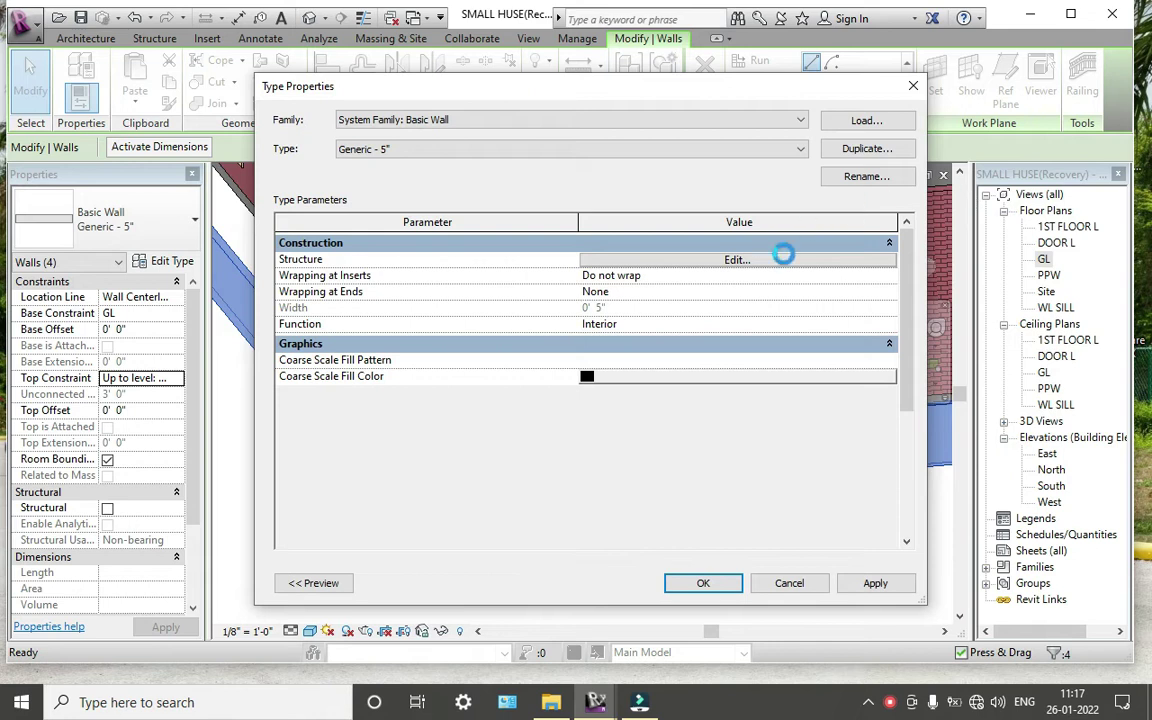
{"action": "left_click", "coordinate": [783, 256]}
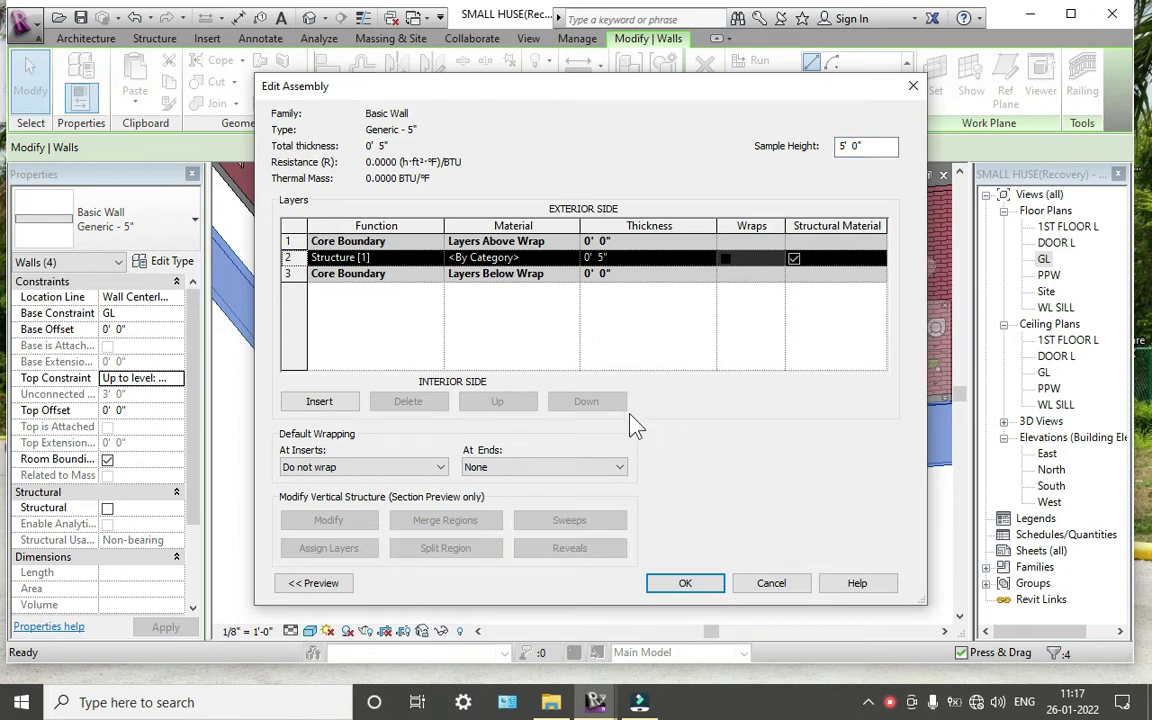
{"action": "left_click", "coordinate": [686, 584]}
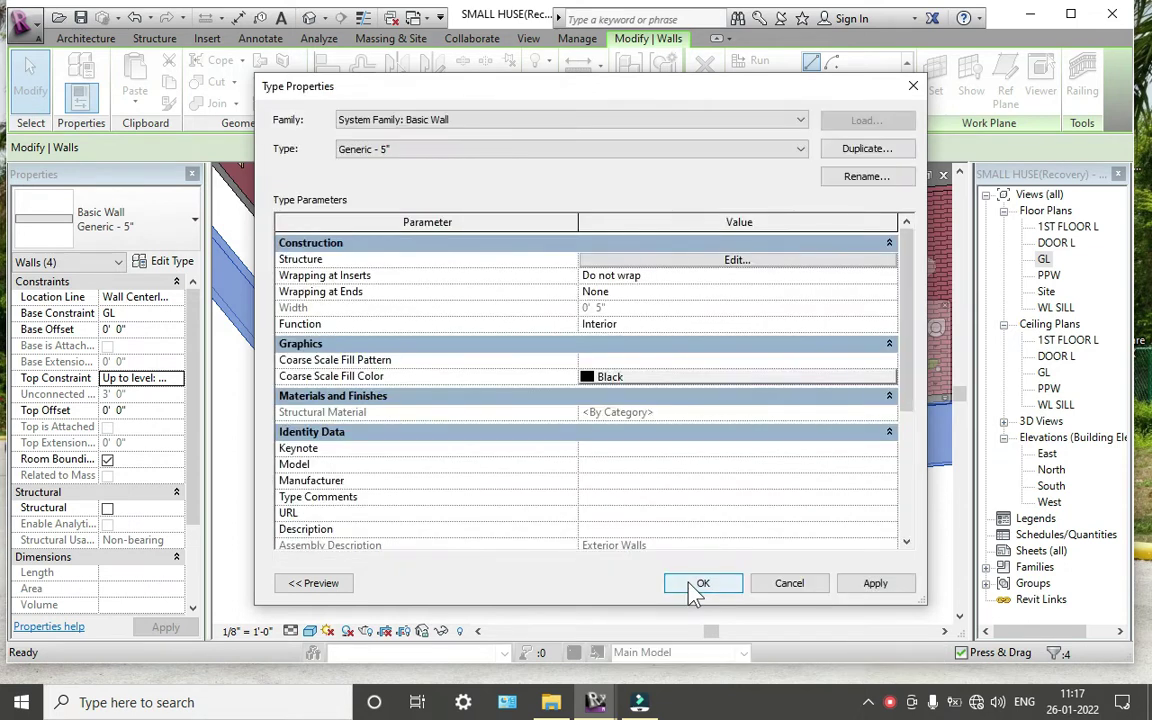
{"action": "left_click", "coordinate": [692, 584]}
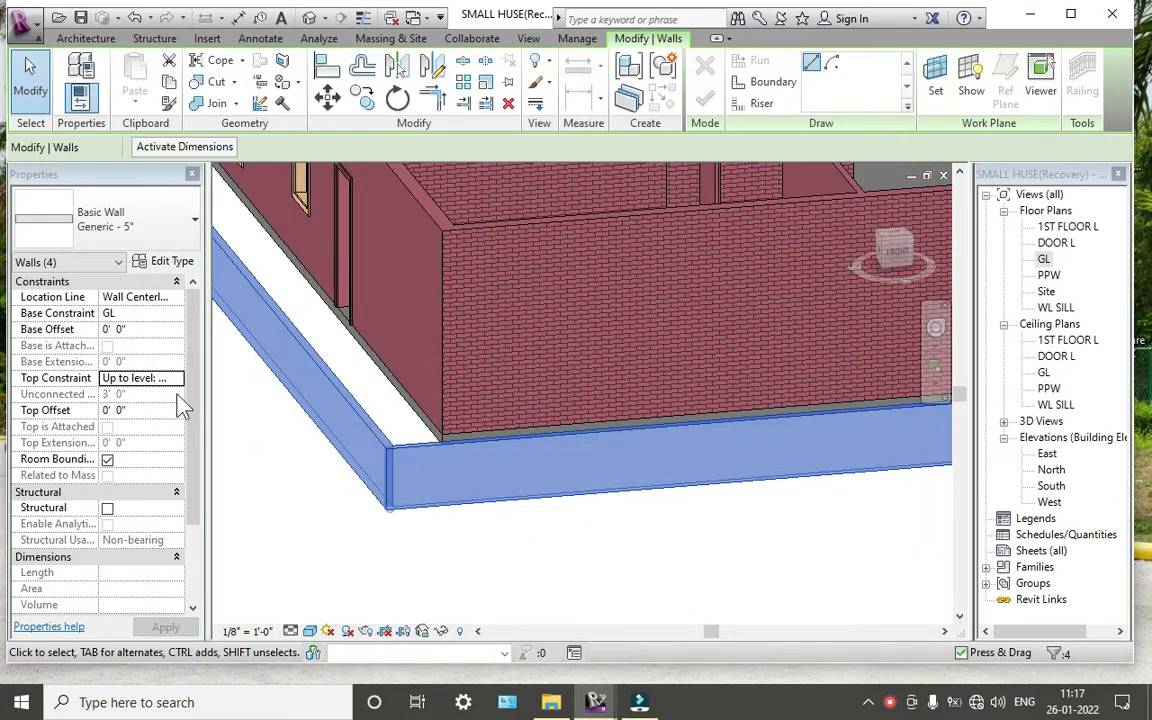
Try a 1ST FLOOR L wall top, then revert to the lower 3'-0" WL SILL top
{"action": "left_click", "coordinate": [179, 382]}
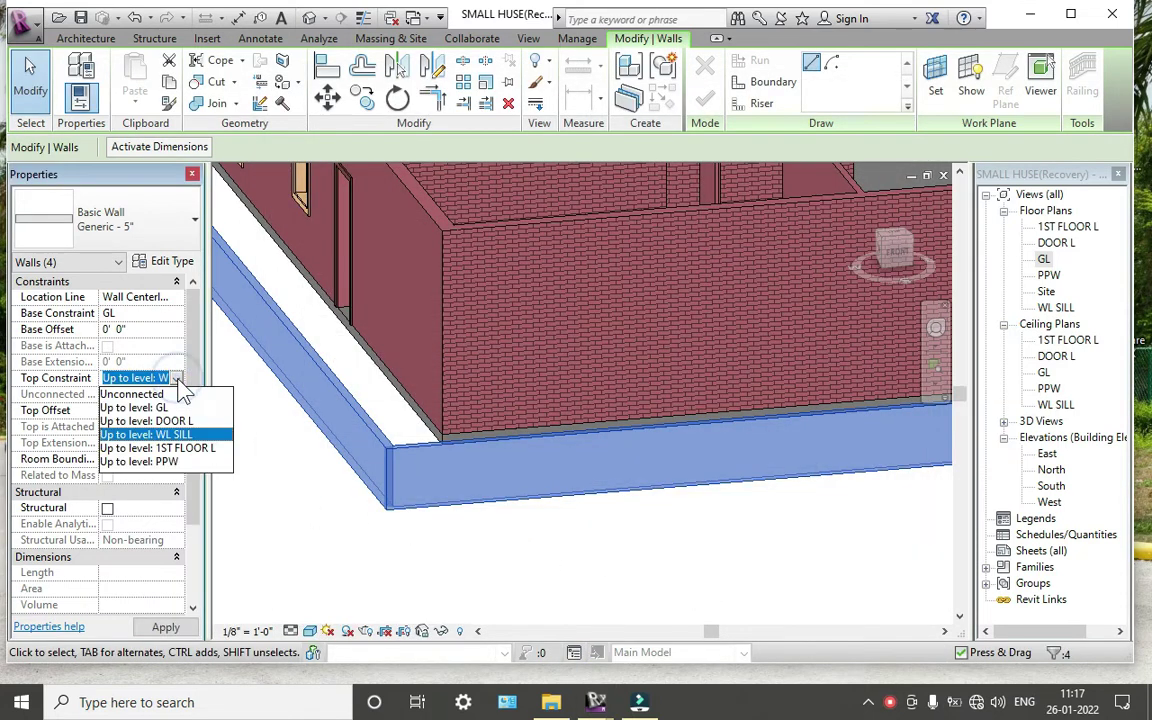
{"action": "left_click", "coordinate": [192, 443]}
{"action": "left_click", "coordinate": [168, 627]}
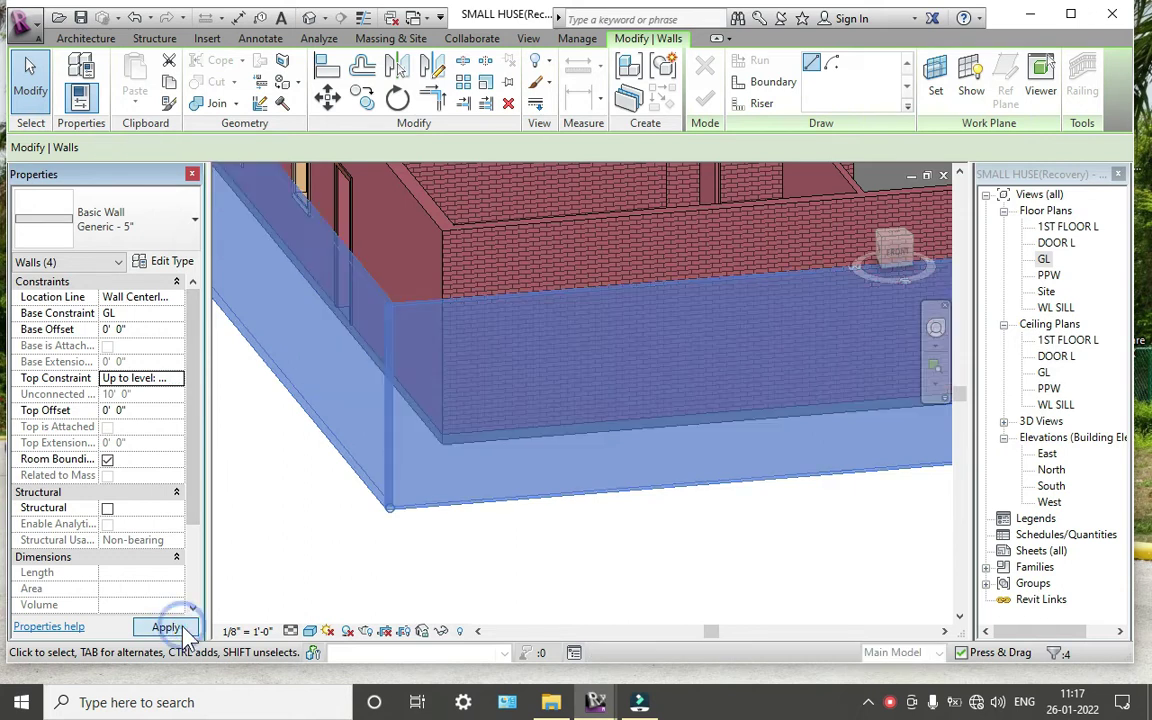
{"action": "left_click", "coordinate": [176, 378]}
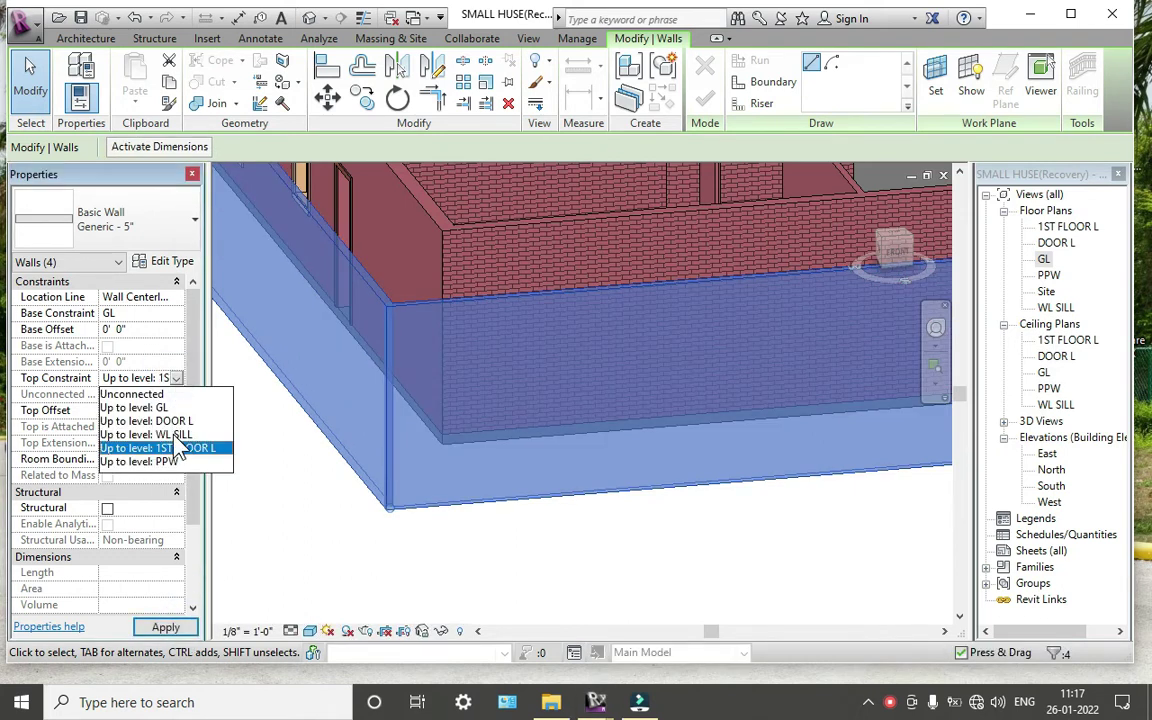
{"action": "left_click", "coordinate": [178, 447]}
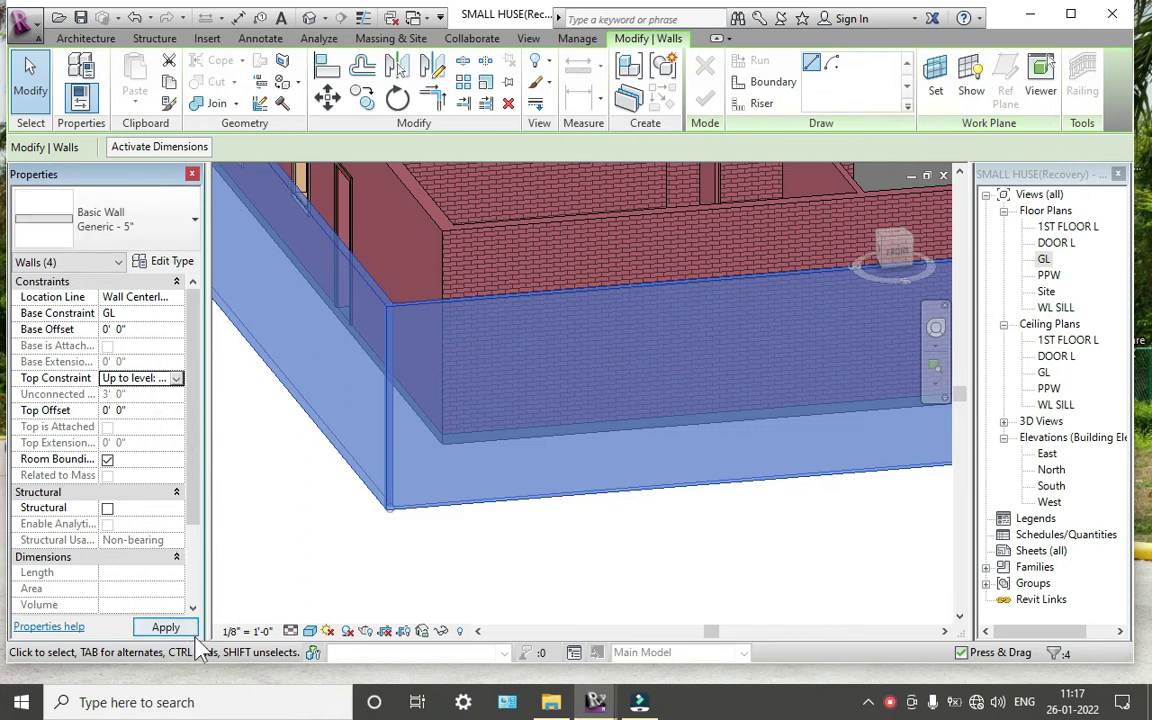
{"action": "left_click", "coordinate": [170, 628]}
{"action": "left_click", "coordinate": [466, 551]}
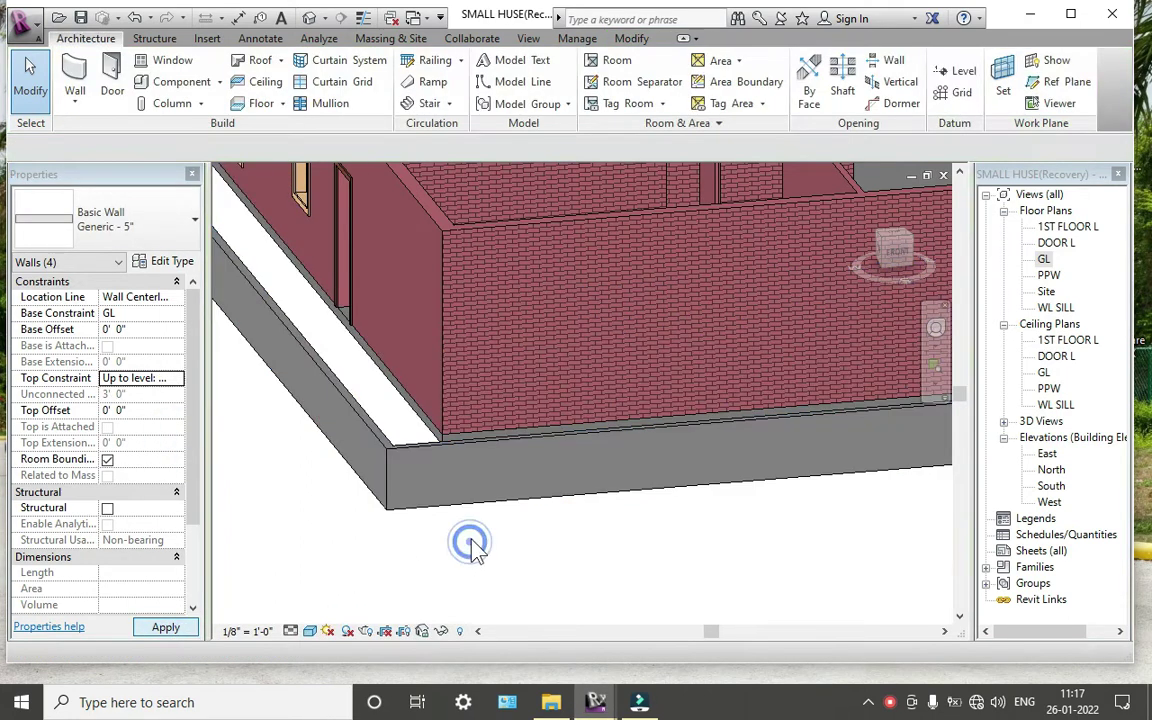
Orbit and zoom the 3D view onto the front compound wall corner by the house
{"action": "scroll", "coordinate": [478, 551], "scroll_direction": "down", "scroll_amount": 2}
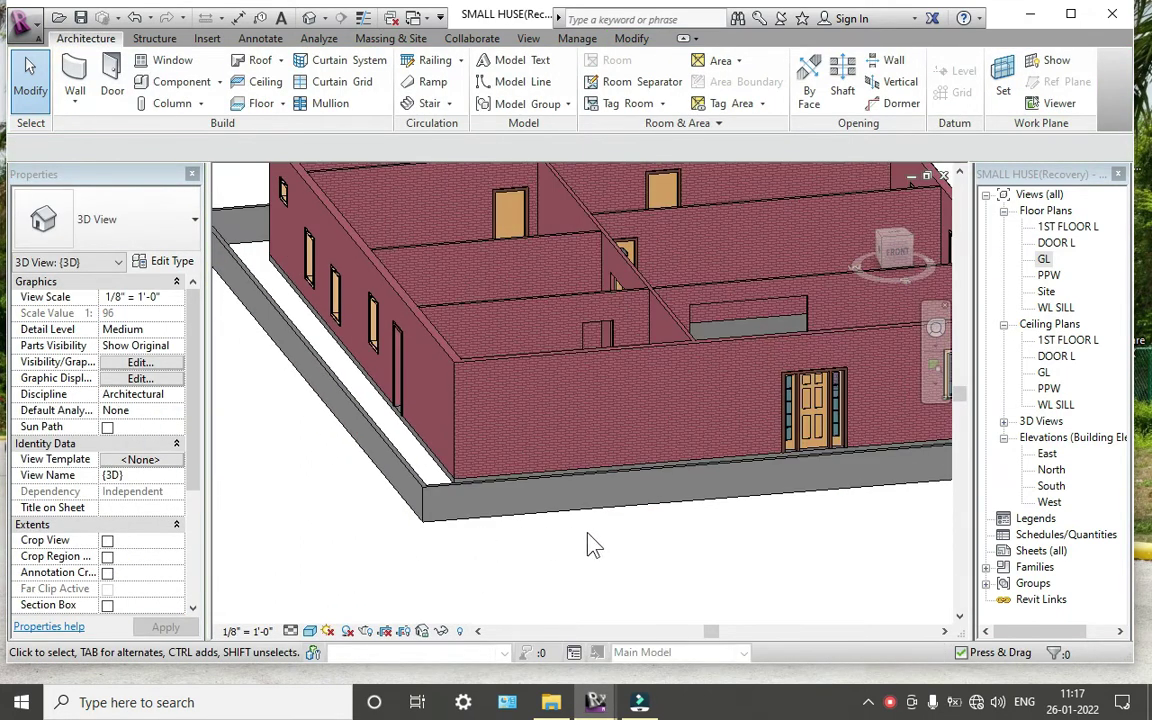
{"action": "middle_click_drag", "start_coordinate": [595, 545], "coordinate": [465, 522], "text": "shift"}
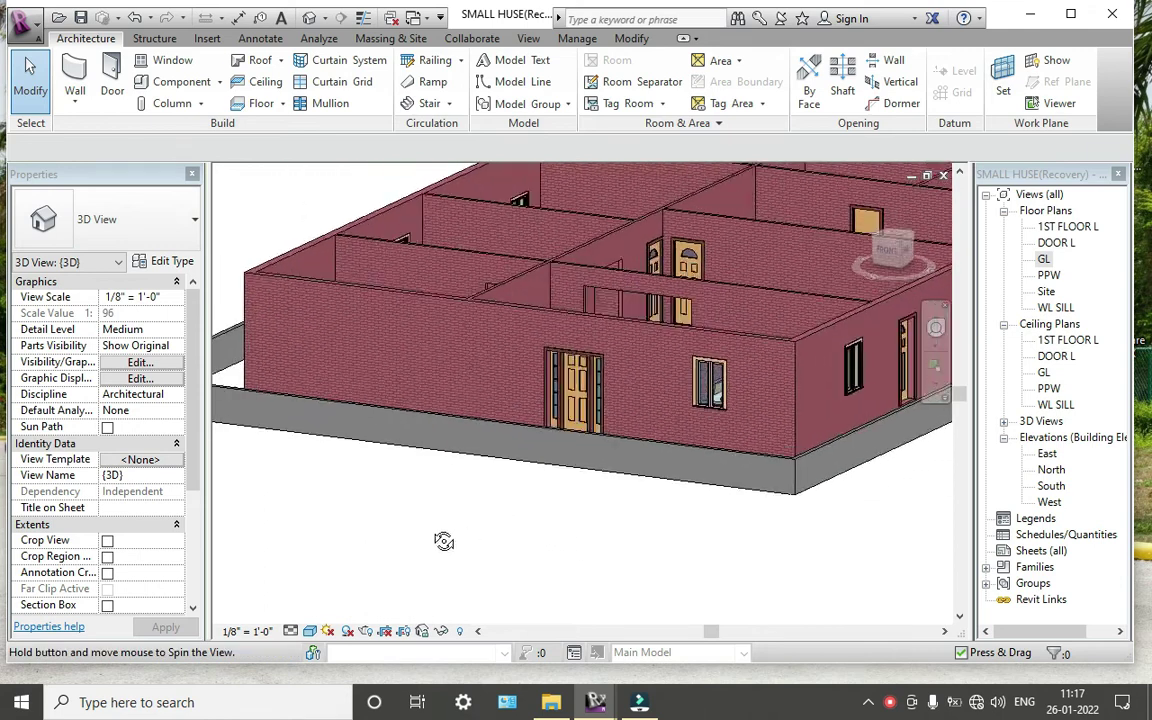
{"action": "scroll", "coordinate": [553, 476], "scroll_direction": "up", "scroll_amount": 3}
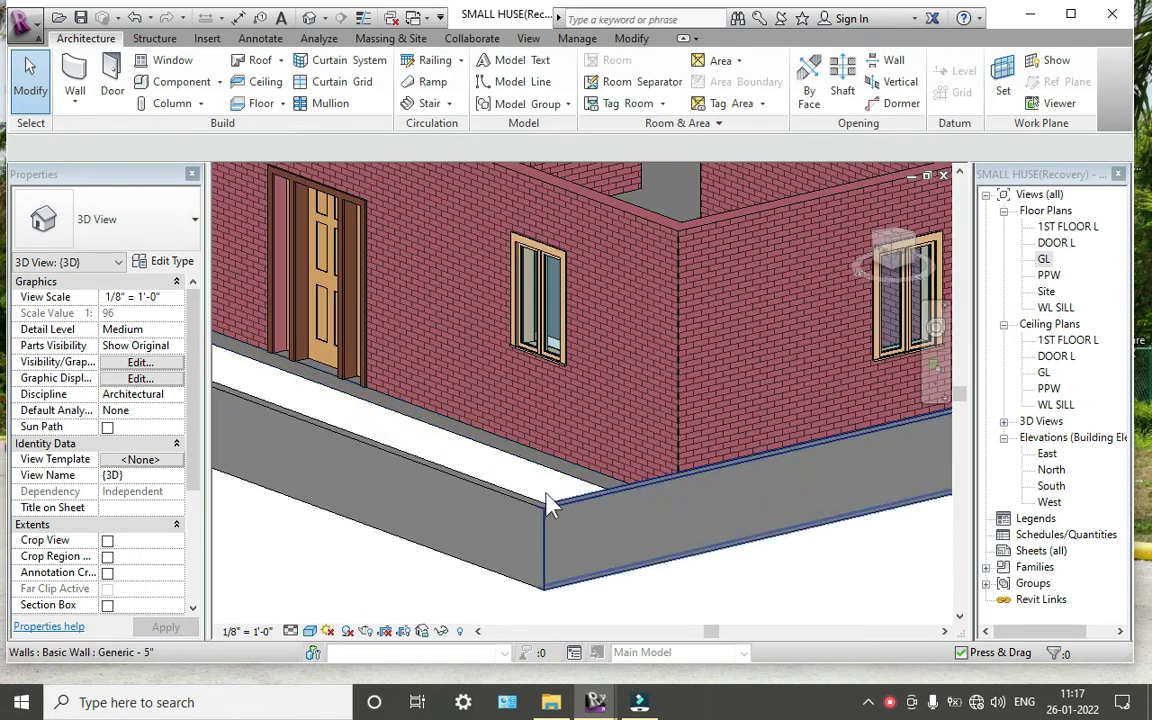
{"action": "middle_click_drag", "start_coordinate": [548, 501], "coordinate": [540, 468]}
{"action": "scroll", "coordinate": [540, 470], "scroll_direction": "up", "scroll_amount": 1}
{"action": "scroll", "coordinate": [514, 476], "scroll_direction": "up", "scroll_amount": 2}
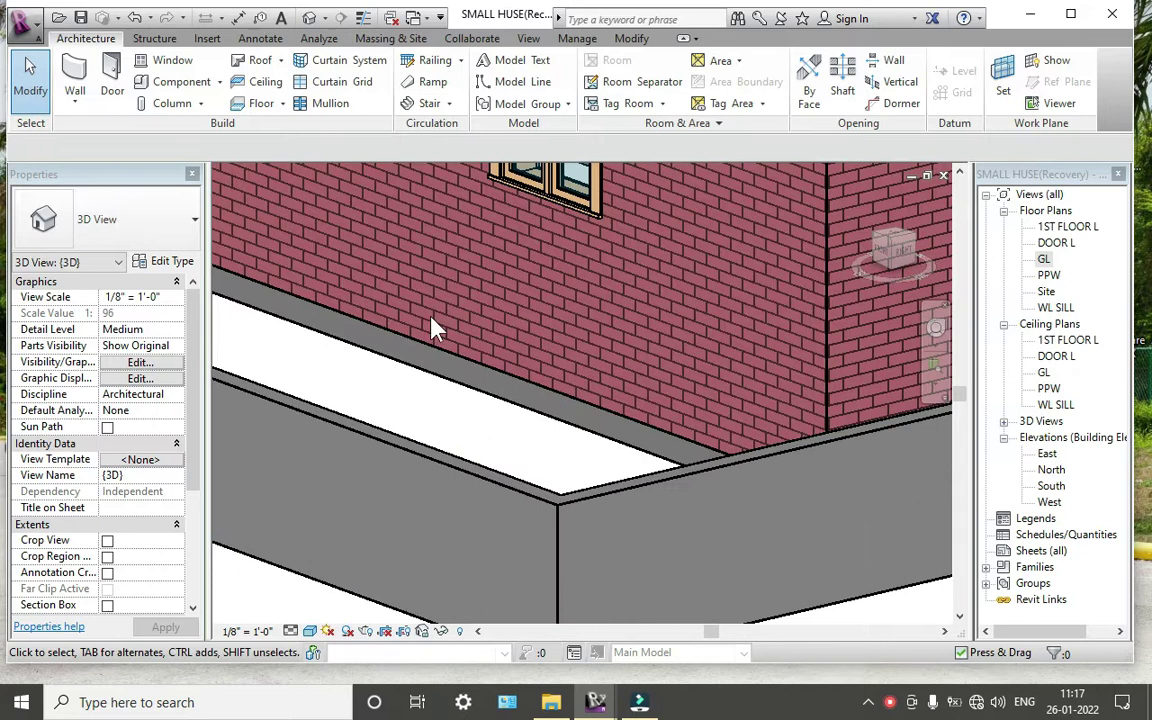
{"action": "left_click", "coordinate": [262, 38]}
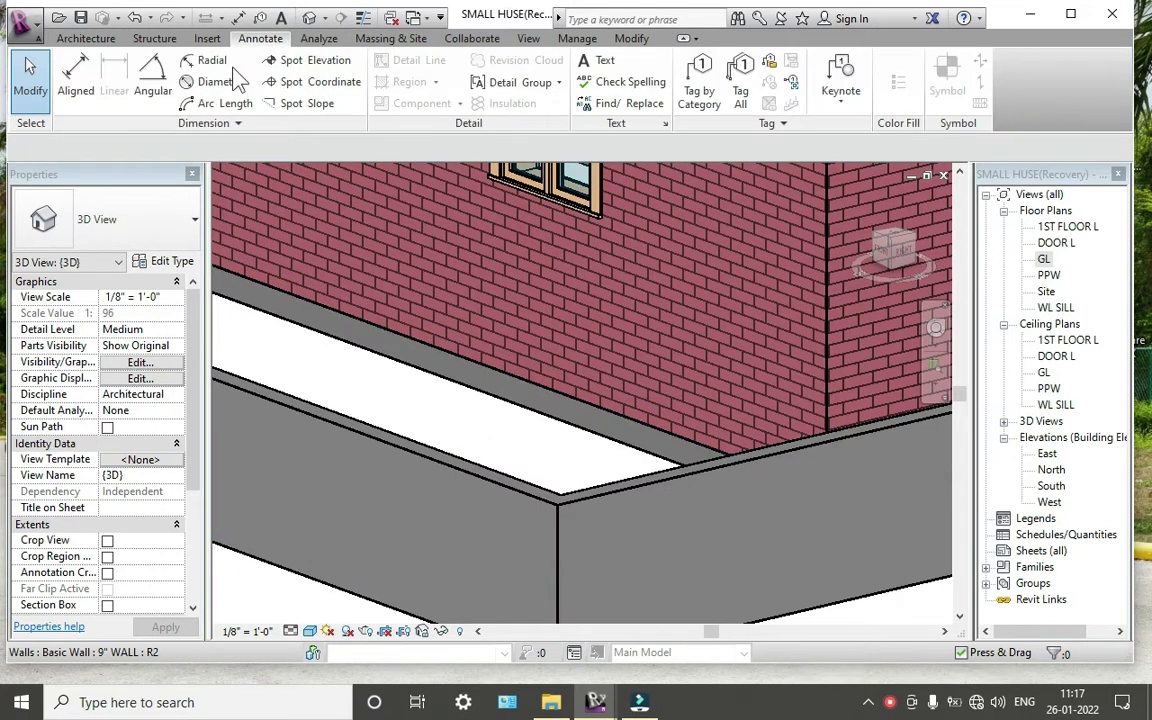
{"action": "left_click", "coordinate": [77, 77]}
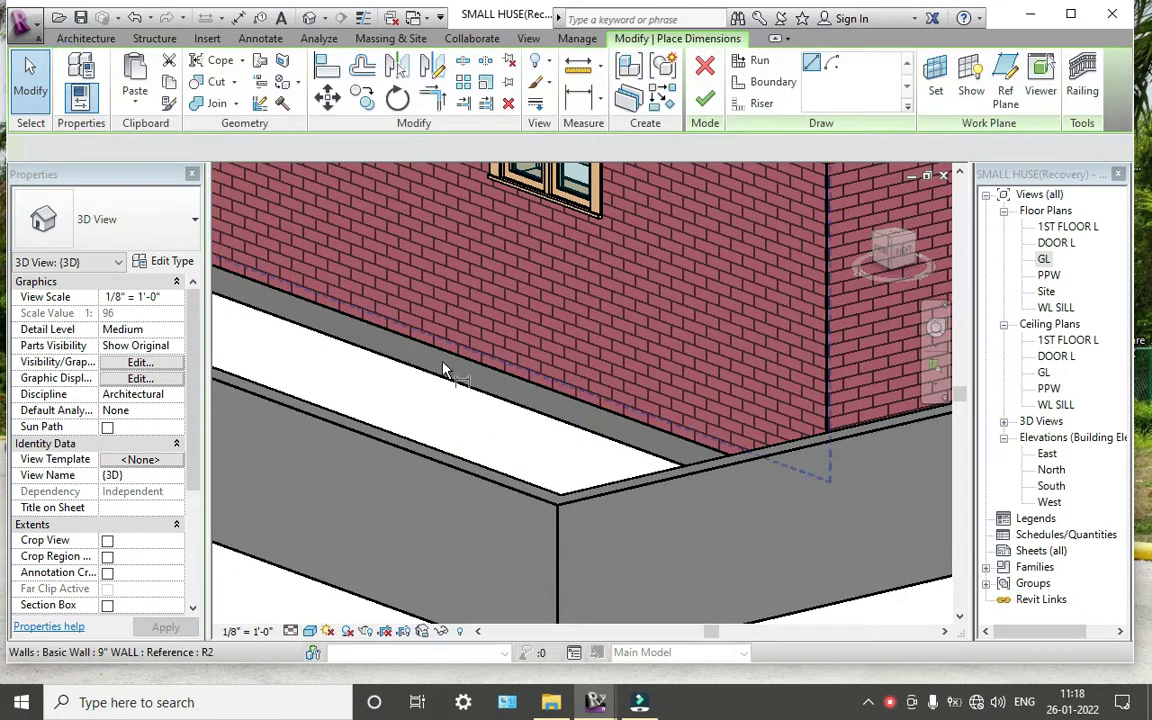
{"action": "middle_click_drag", "start_coordinate": [458, 349], "coordinate": [399, 214]}
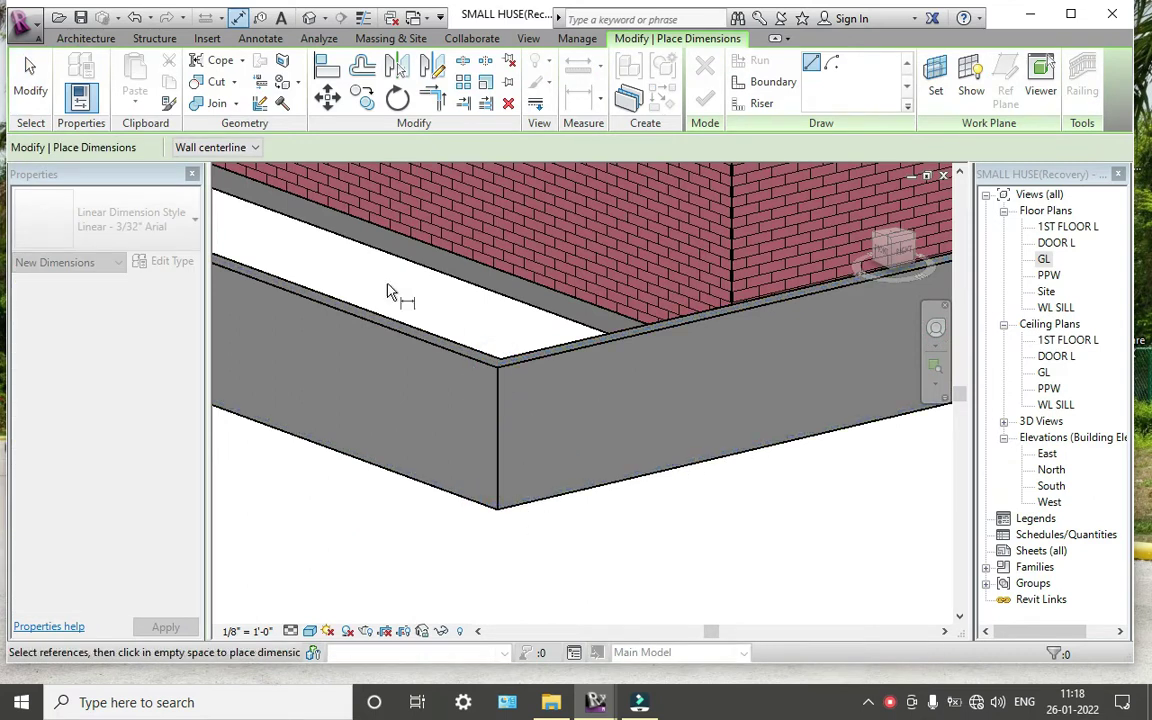
{"action": "left_click", "coordinate": [262, 38]}
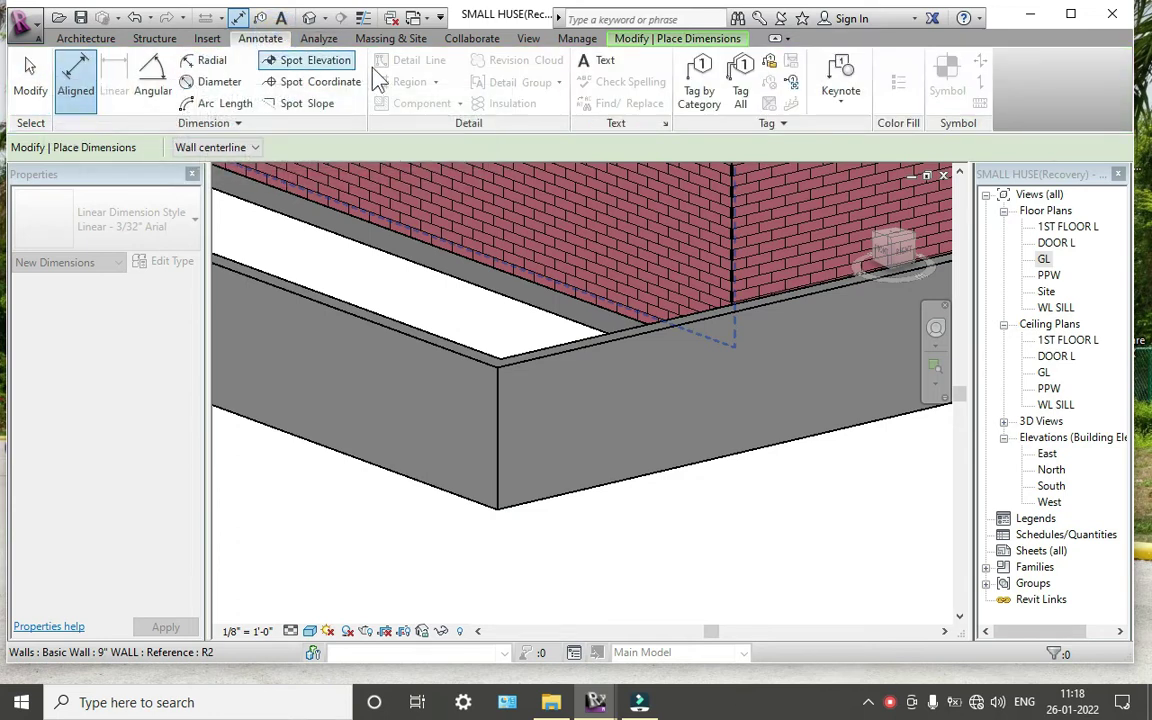
{"action": "key", "text": "Escape"}
{"action": "key", "text": "Escape"}
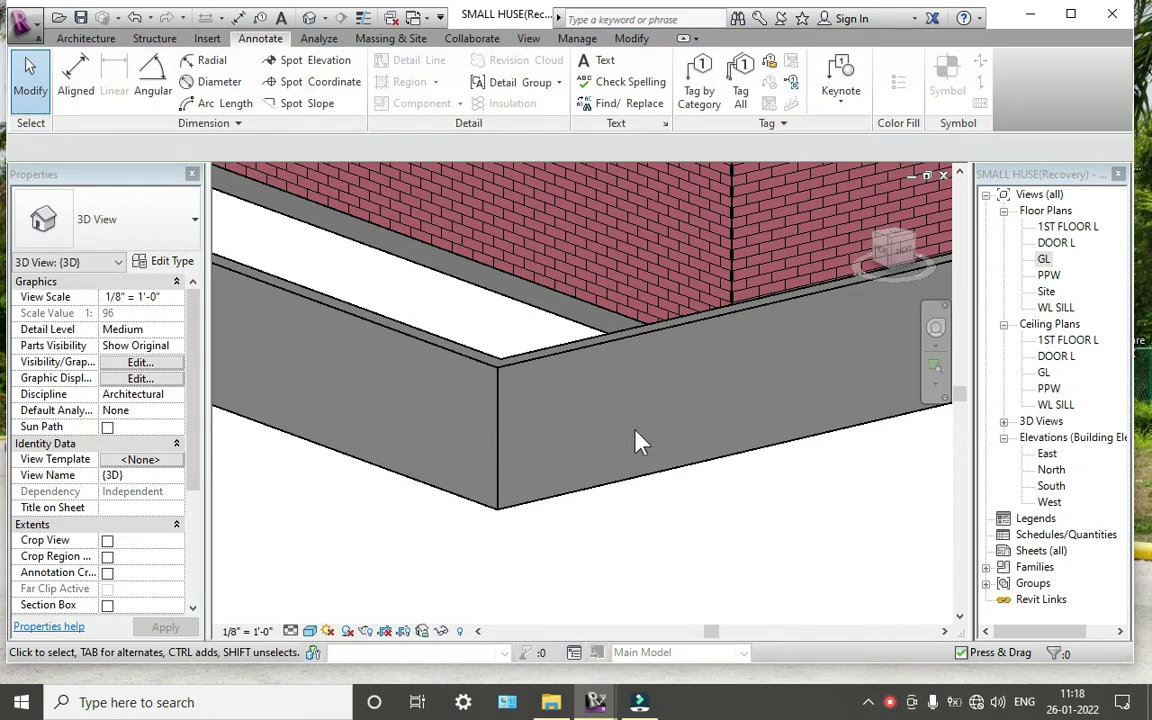
Look over the front brick compound wall and door in 3D, then open the GL floor plan
{"action": "scroll", "coordinate": [638, 442], "scroll_direction": "down", "scroll_amount": 2}
{"action": "middle_click_drag", "start_coordinate": [638, 442], "coordinate": [712, 478]}
{"action": "scroll", "coordinate": [718, 478], "scroll_direction": "up", "scroll_amount": 1}
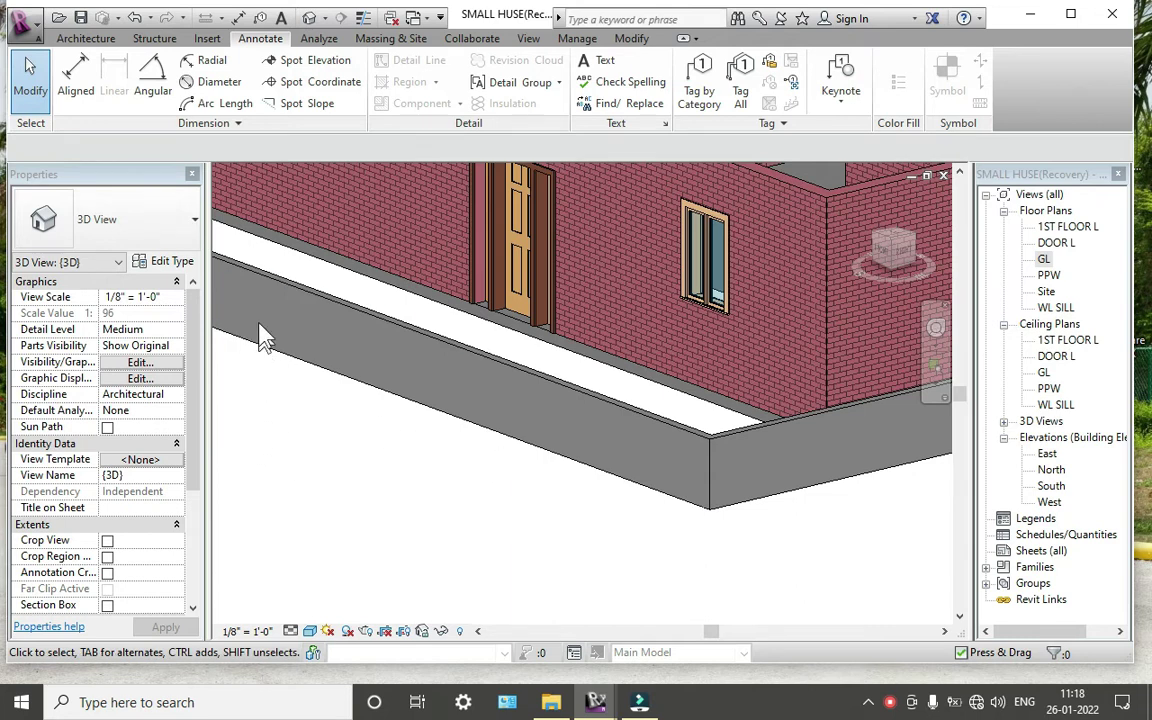
{"action": "scroll", "coordinate": [463, 411], "scroll_direction": "down", "scroll_amount": 3}
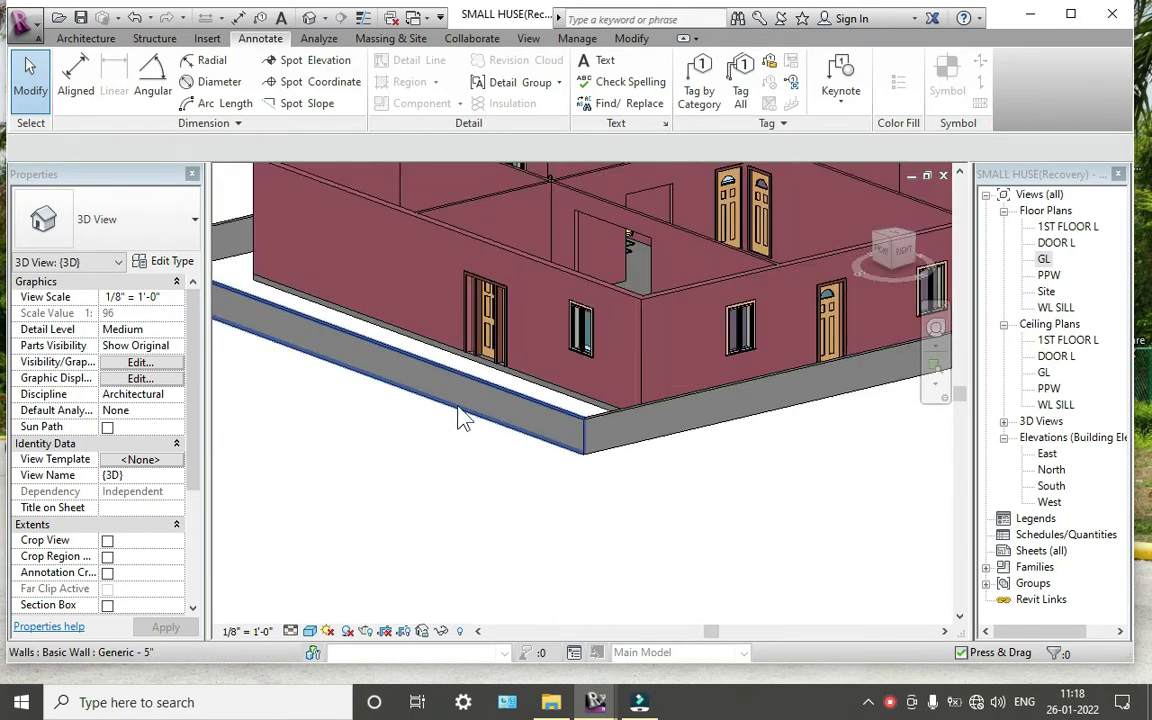
{"action": "mouse_move", "coordinate": [458, 414]}
{"action": "middle_mouse_down"}
{"action": "mouse_move", "coordinate": [468, 450]}
{"action": "mouse_move", "coordinate": [458, 450]}
{"action": "middle_mouse_up"}
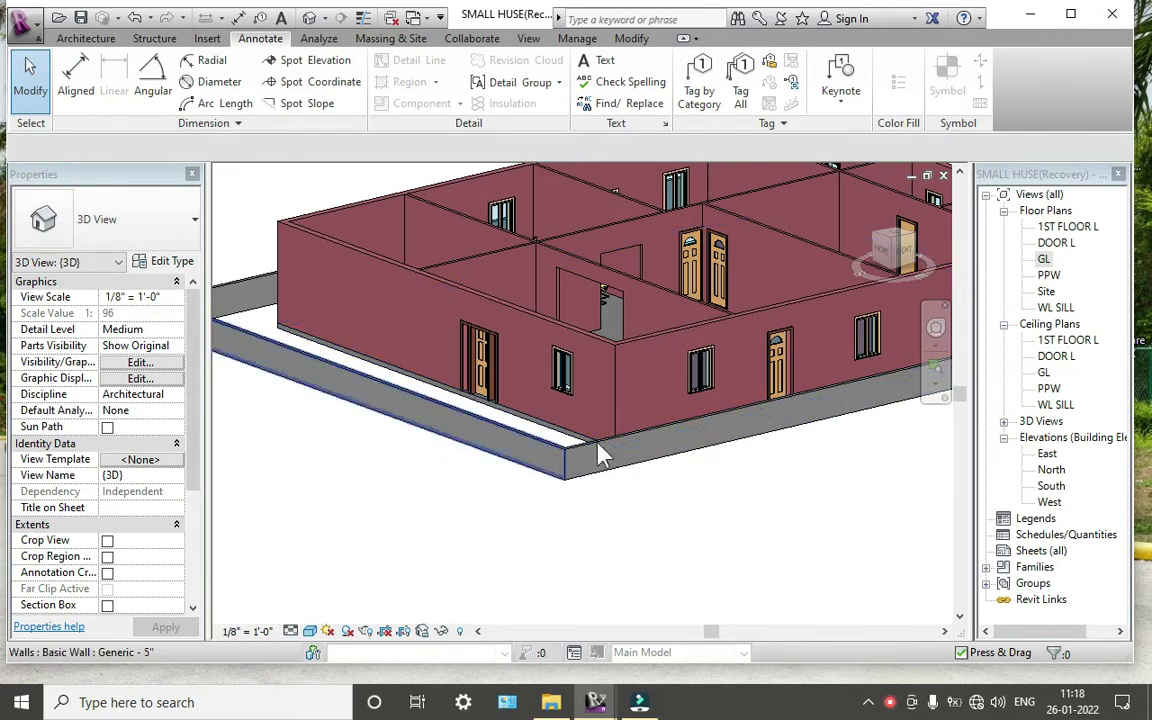
{"action": "scroll", "coordinate": [250, 345], "scroll_direction": "up", "scroll_amount": 3}
{"action": "middle_click_drag", "start_coordinate": [291, 342], "coordinate": [368, 355], "text": "shift"}
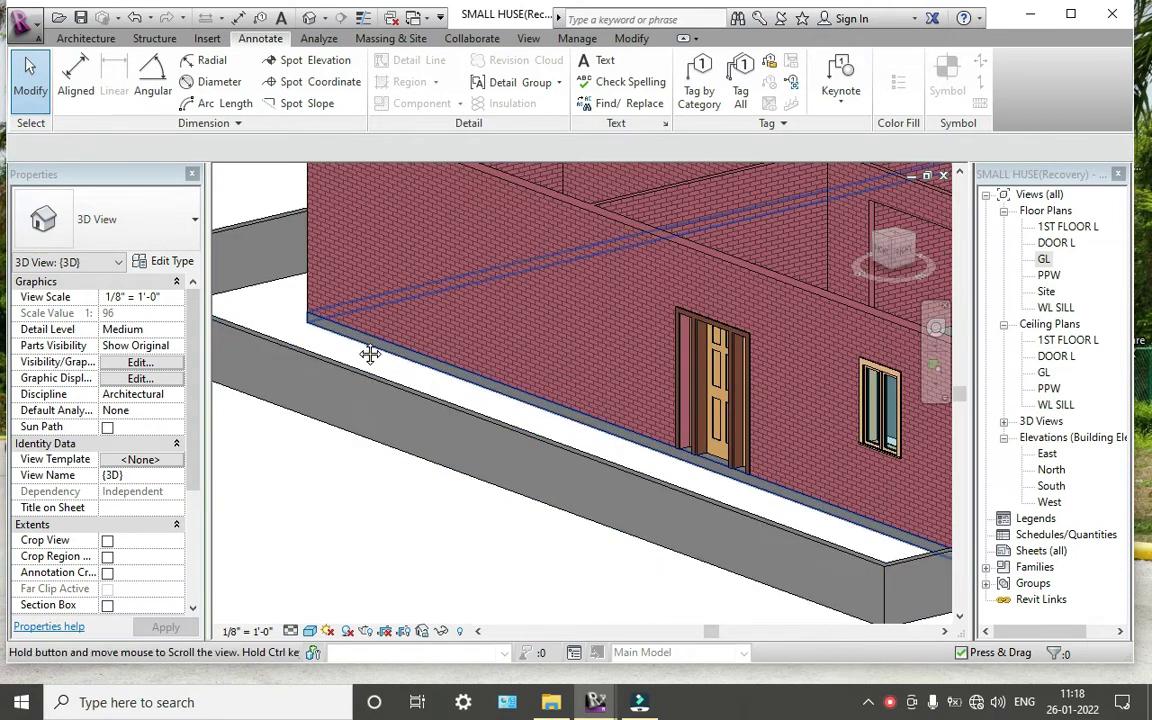
{"action": "scroll", "coordinate": [375, 352], "scroll_direction": "up", "scroll_amount": 2}
{"action": "double_click", "coordinate": [1040, 260]}
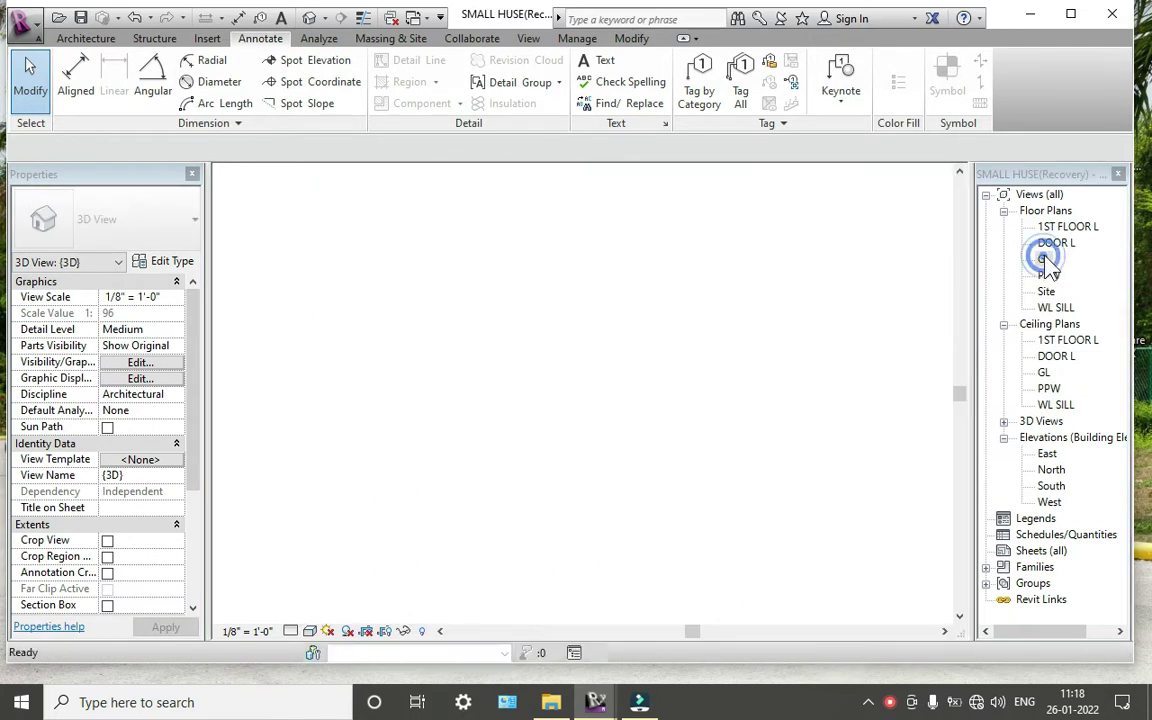
Frame the lower-left room of the GL plan and bring up the Architecture tools
{"action": "scroll", "coordinate": [512, 400], "scroll_direction": "down", "scroll_amount": 2}
{"action": "scroll", "coordinate": [420, 278], "scroll_direction": "down", "scroll_amount": 2}
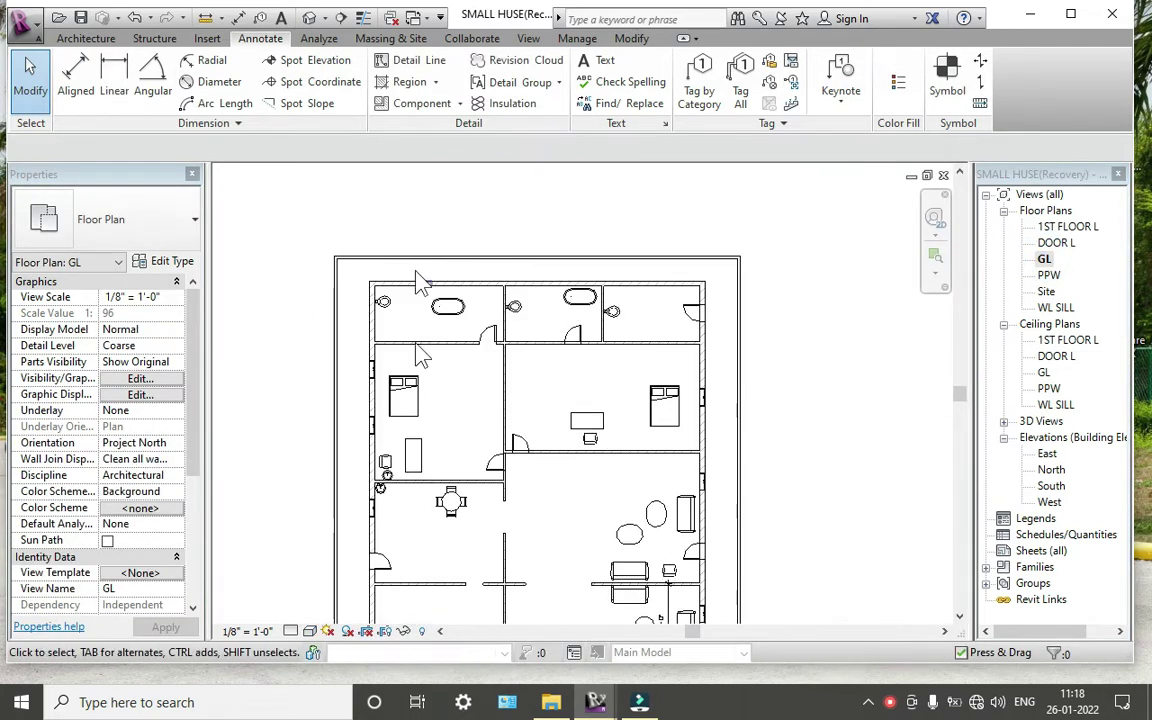
{"action": "middle_click_drag", "start_coordinate": [380, 600], "coordinate": [378, 507]}
{"action": "scroll", "coordinate": [348, 470], "scroll_direction": "up", "scroll_amount": 3}
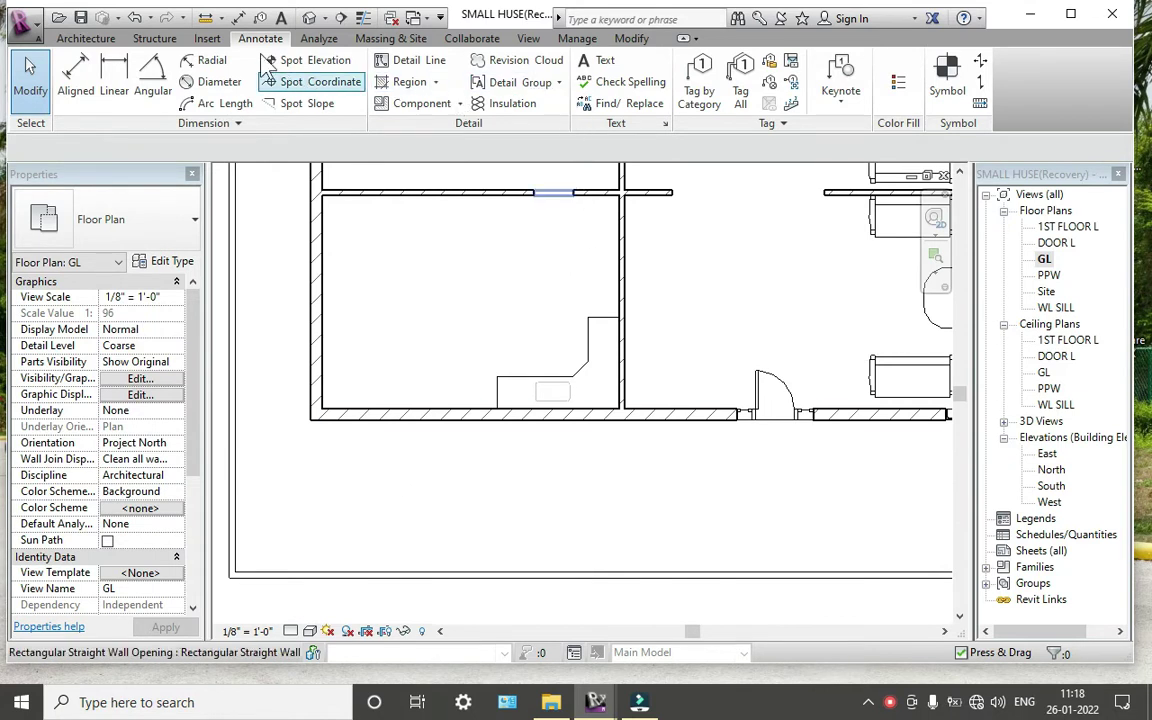
{"action": "left_click", "coordinate": [95, 42]}
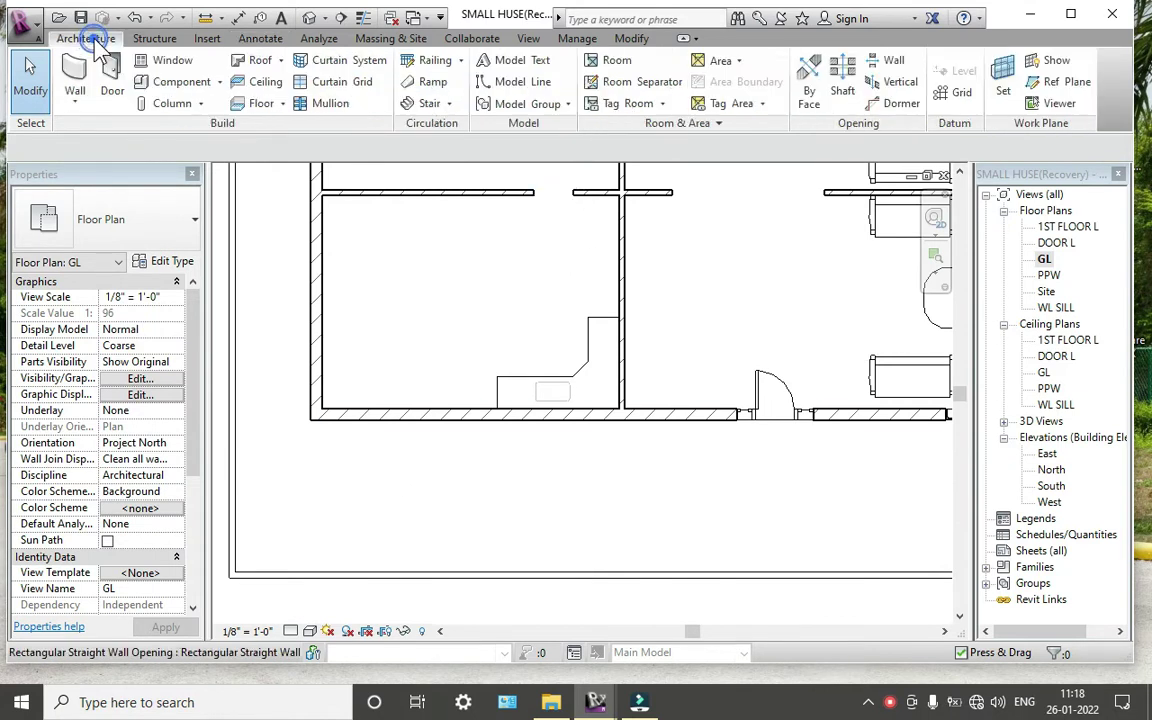
Start a stair by component using the Monolithic Stair cast-in-place type
{"action": "left_click", "coordinate": [445, 104]}
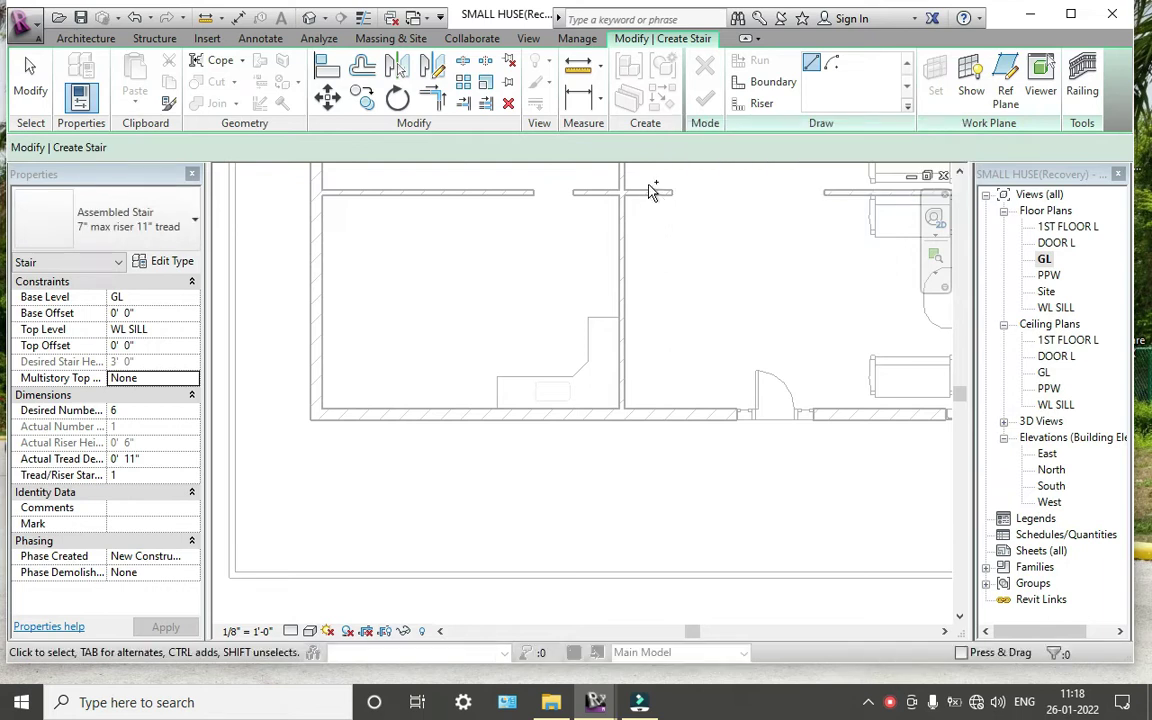
{"action": "key", "text": "Escape"}
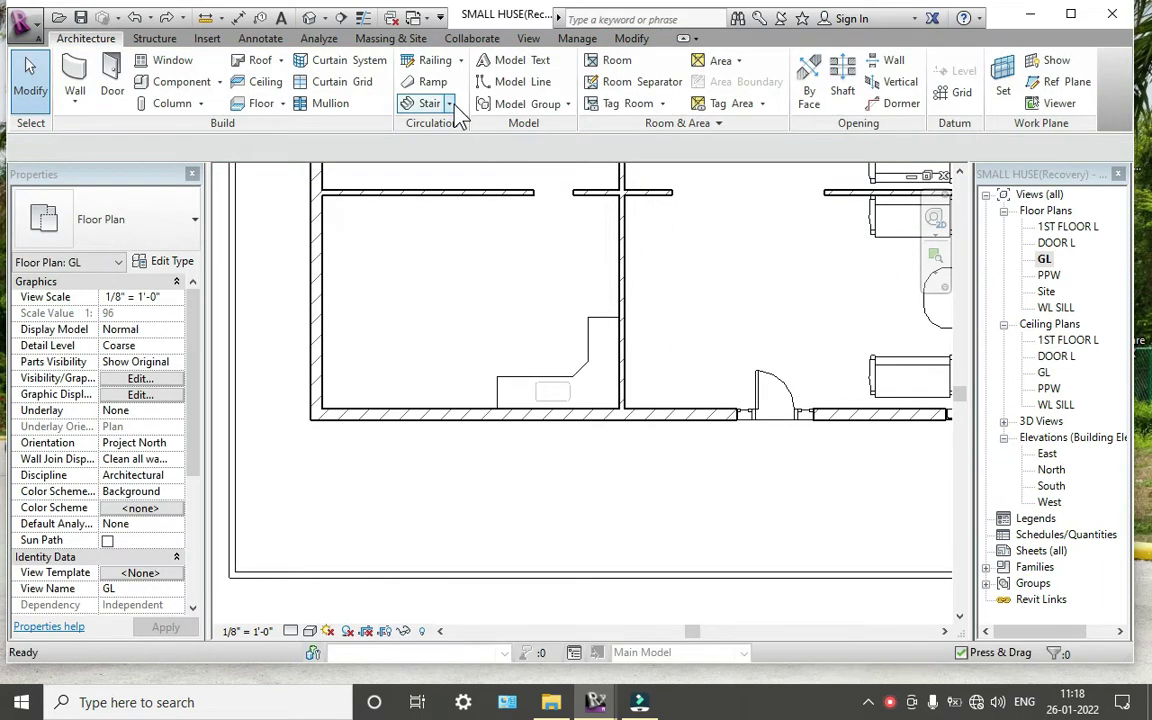
{"action": "left_click", "coordinate": [449, 103]}
{"action": "left_click", "coordinate": [456, 148]}
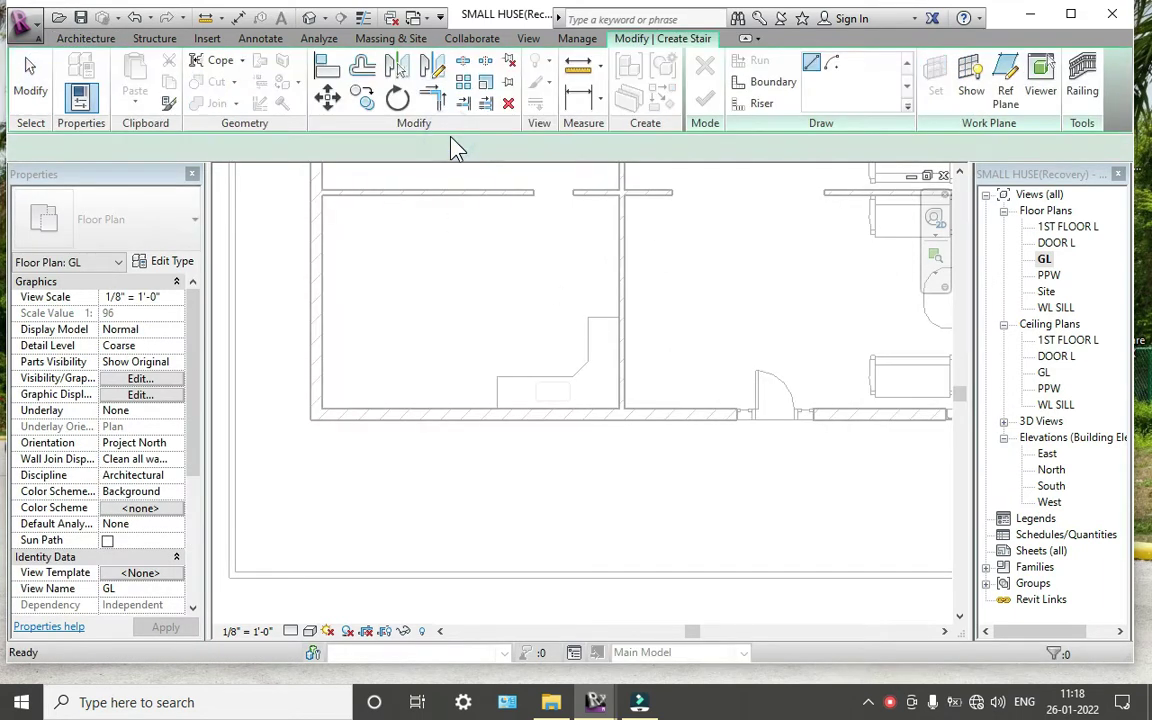
{"action": "left_click", "coordinate": [146, 226]}
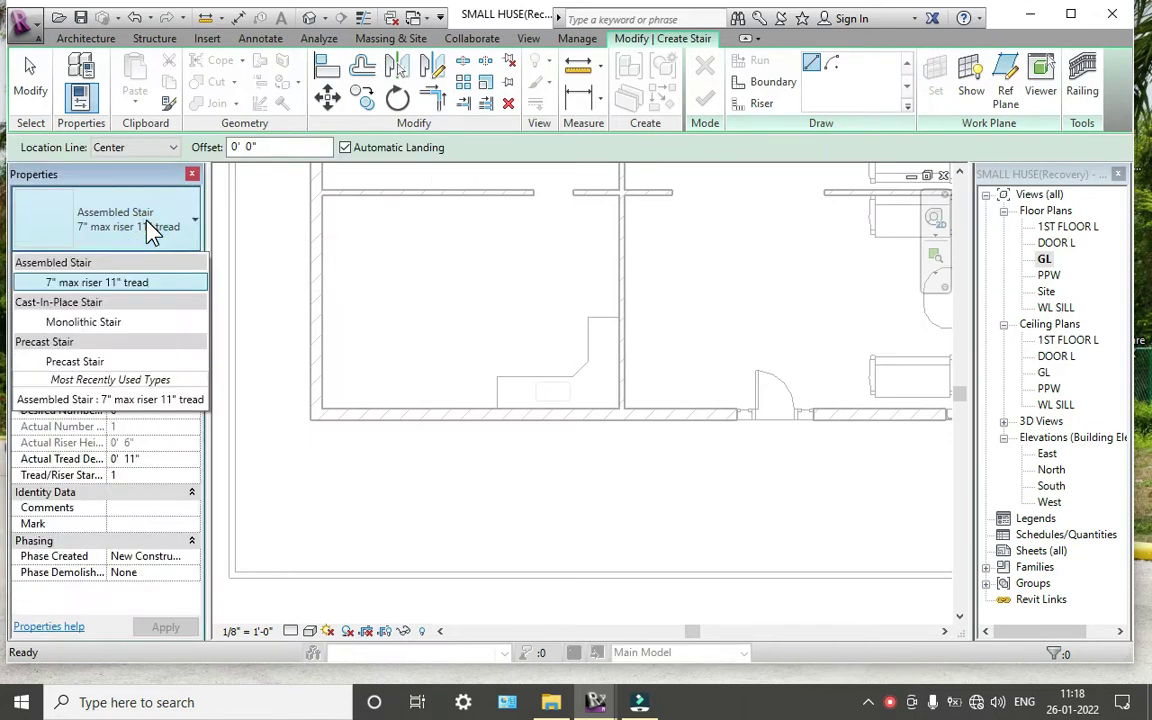
{"action": "left_click", "coordinate": [129, 323]}
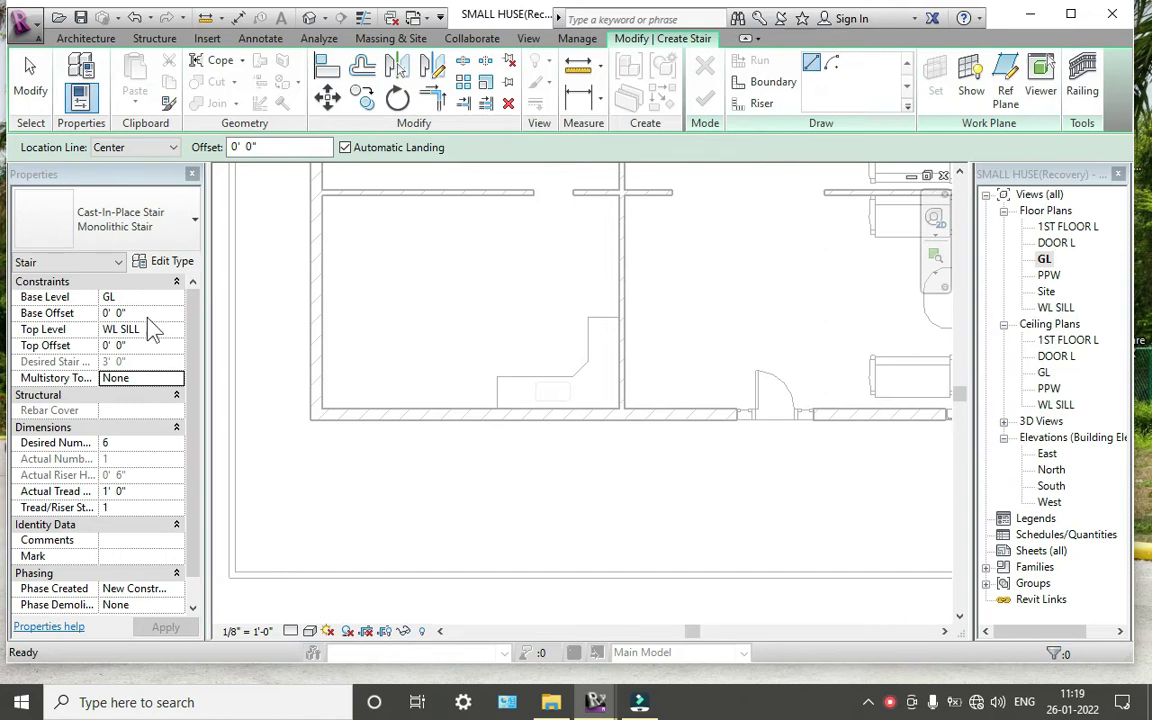
Set the stair's Top Level to 1ST FLOOR L and Base Level to DOOR L
{"action": "left_click", "coordinate": [150, 329]}
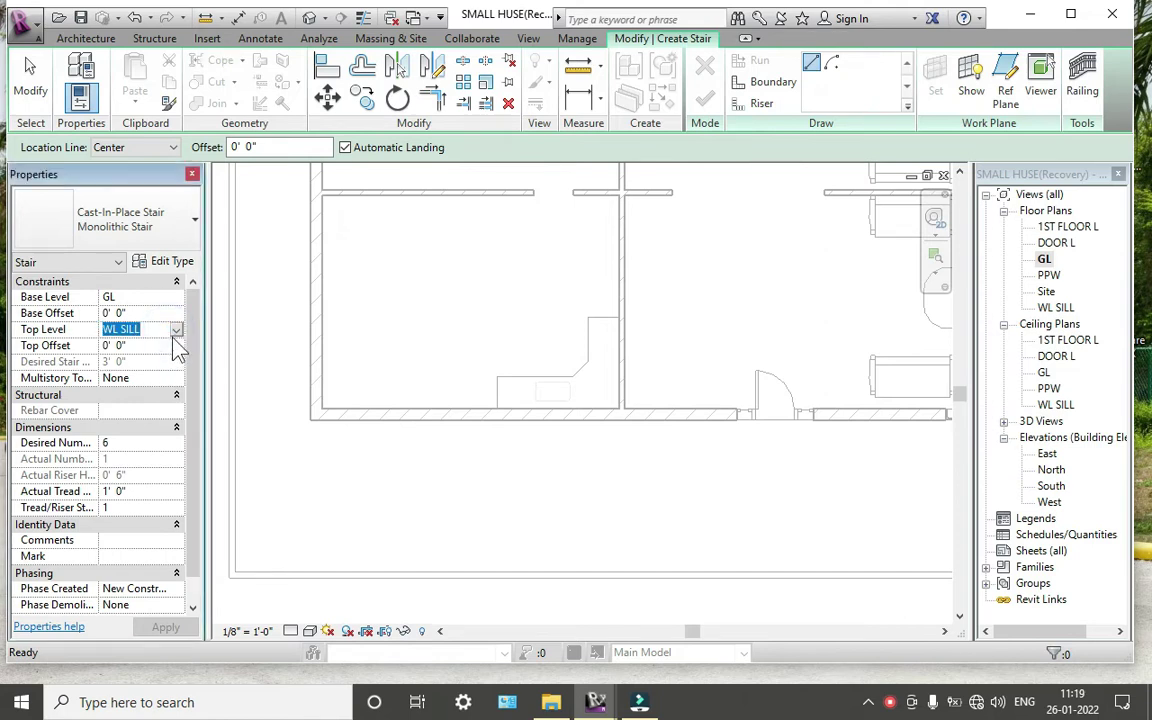
{"action": "left_click", "coordinate": [175, 329]}
{"action": "left_click", "coordinate": [155, 399]}
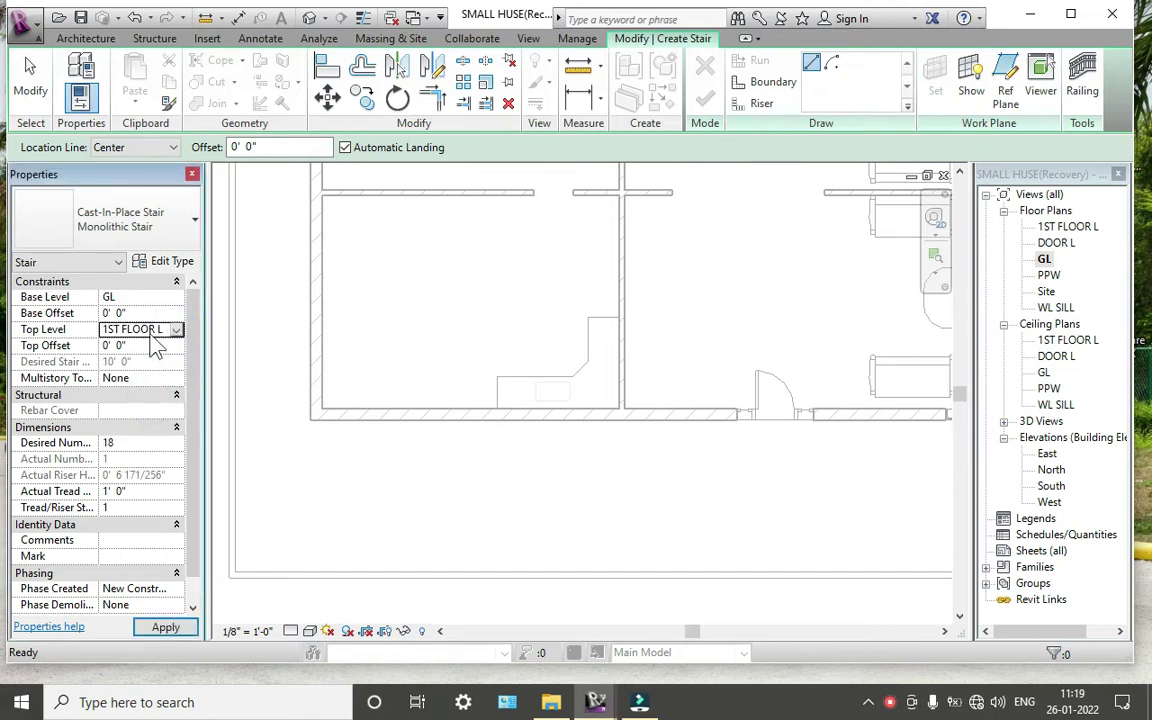
{"action": "left_click", "coordinate": [175, 297]}
{"action": "left_click", "coordinate": [176, 297]}
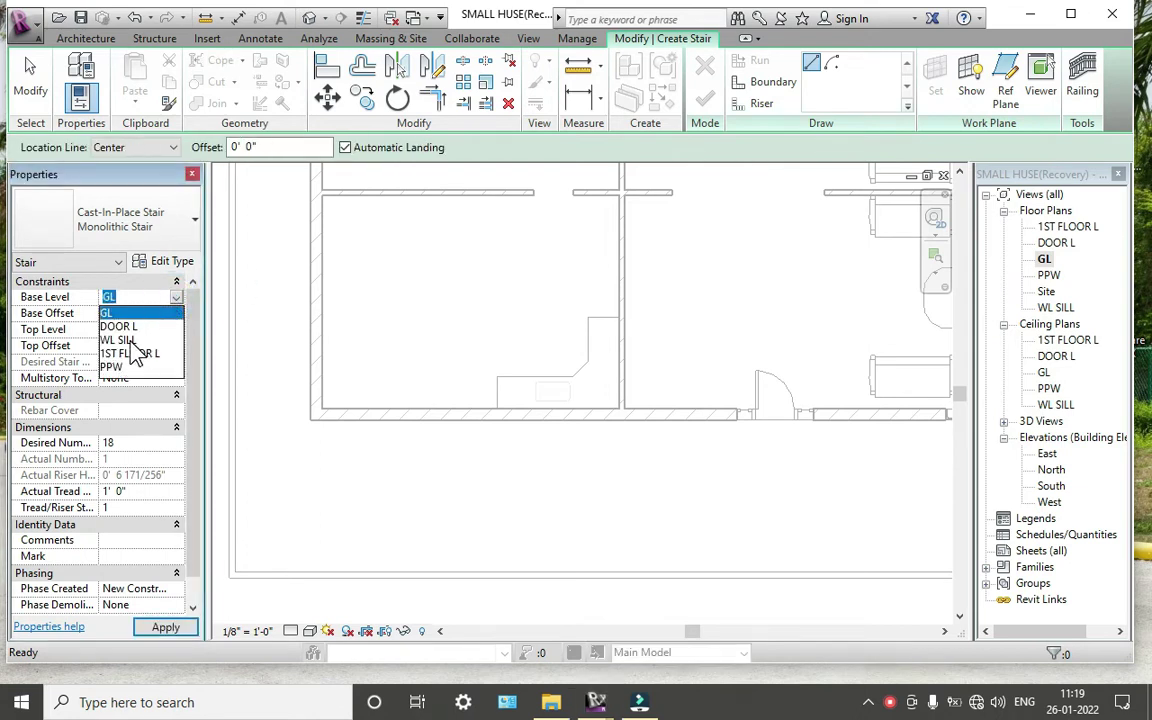
{"action": "left_click", "coordinate": [118, 326]}
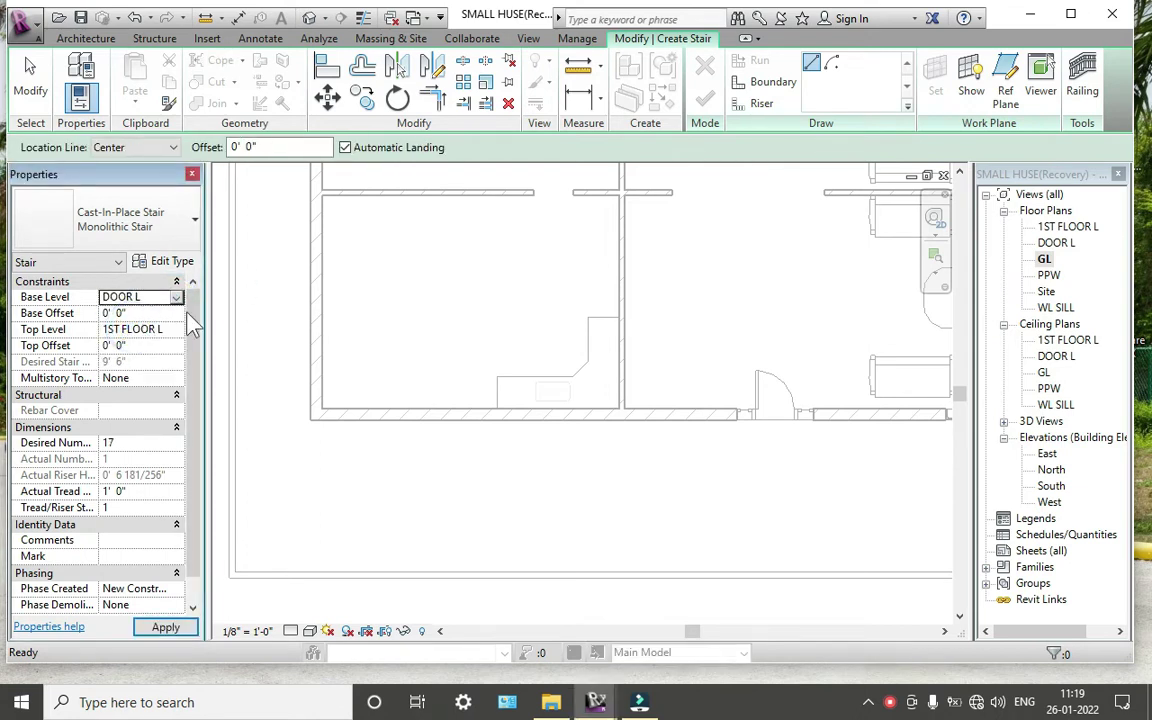
{"action": "double_click", "coordinate": [665, 40]}
Restore the ribbon and sketch a straight 17-riser, 16'-0" run outside the front wall
{"action": "double_click", "coordinate": [665, 40]}
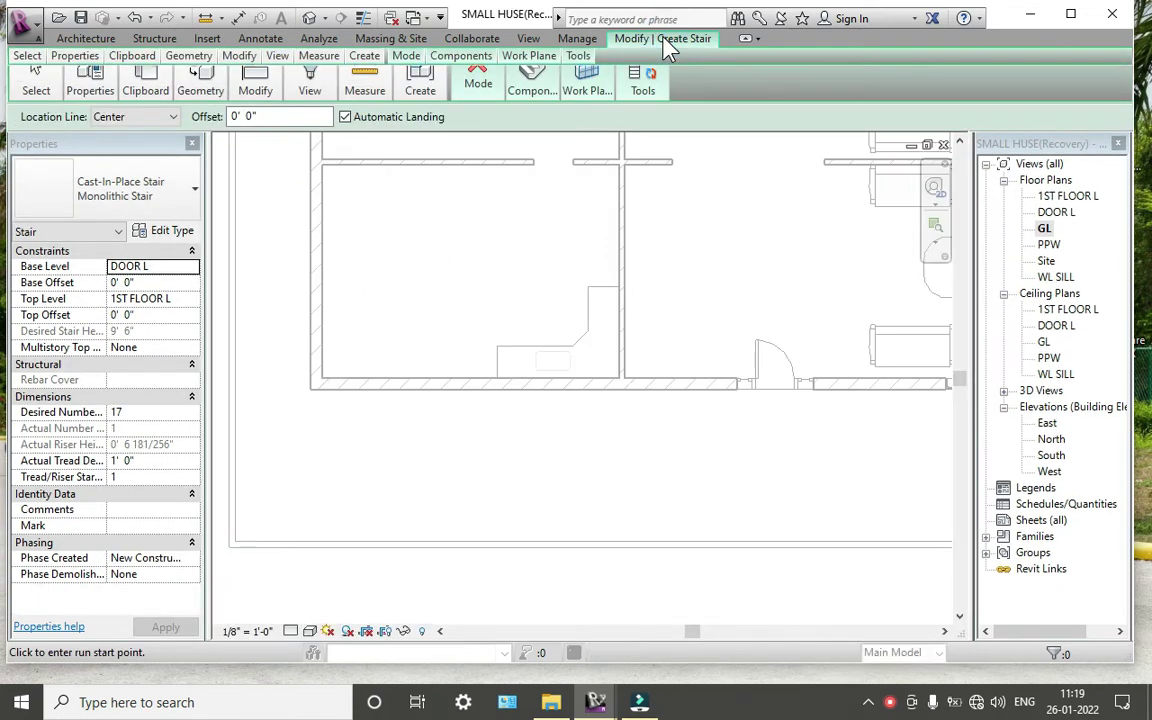
{"action": "left_click", "coordinate": [663, 40]}
{"action": "double_click", "coordinate": [665, 40]}
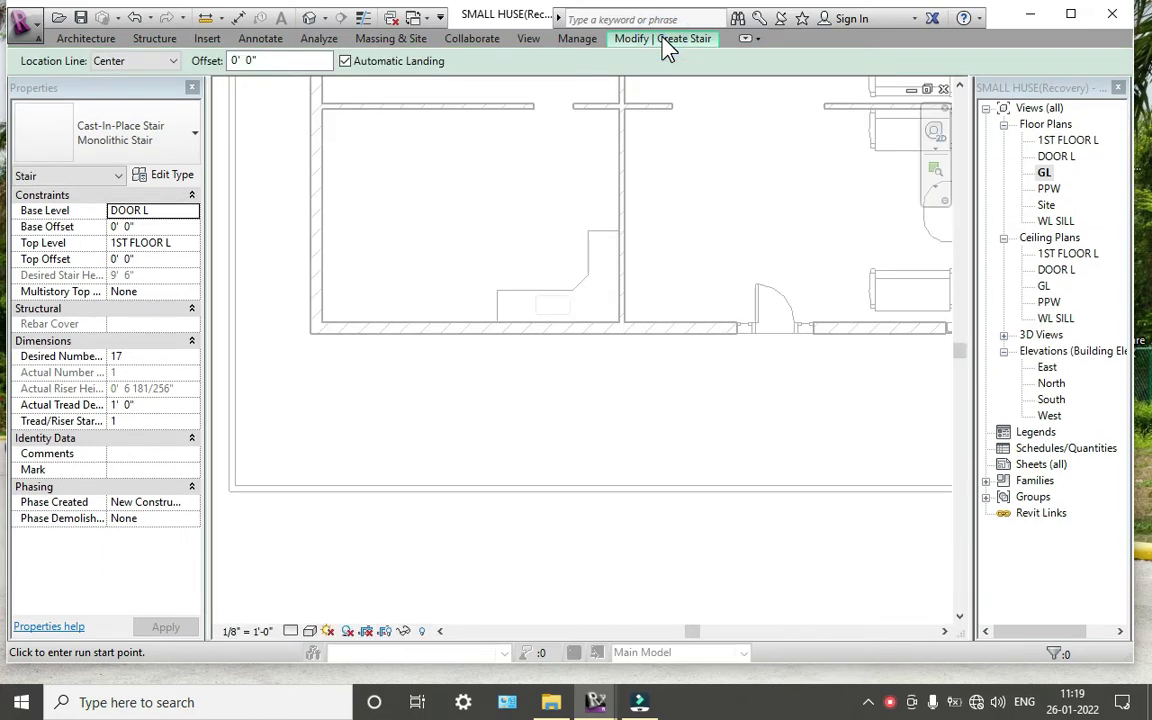
{"action": "double_click", "coordinate": [664, 40]}
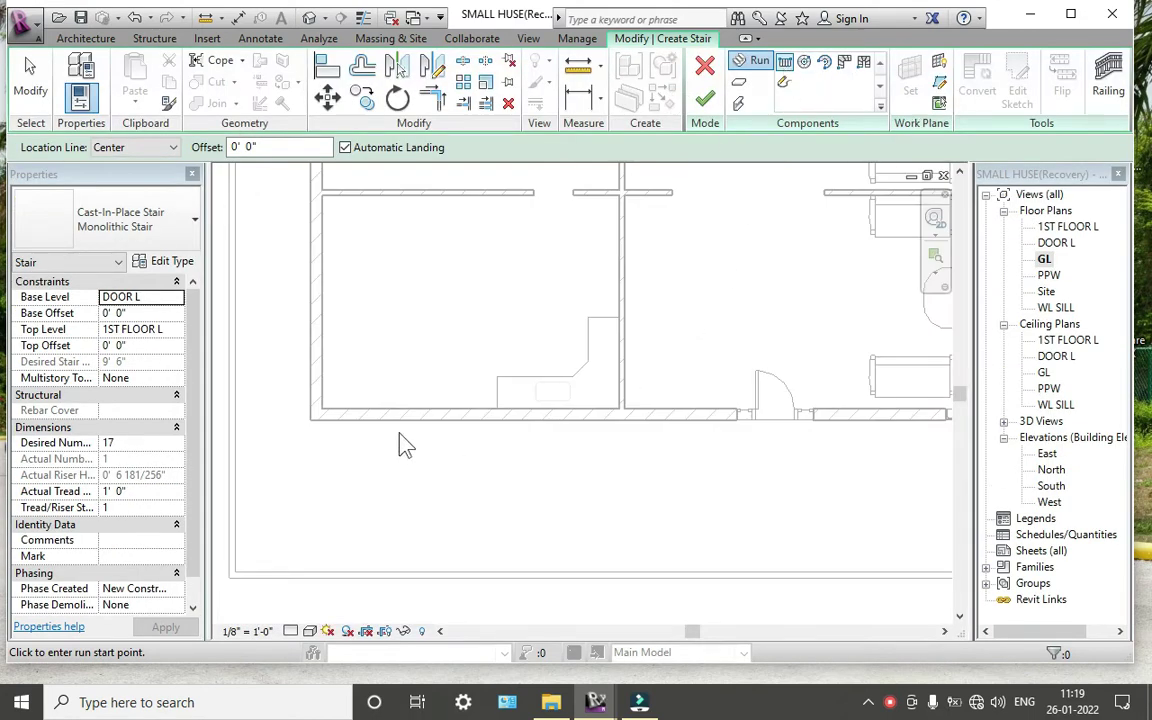
{"action": "left_click", "coordinate": [311, 453]}
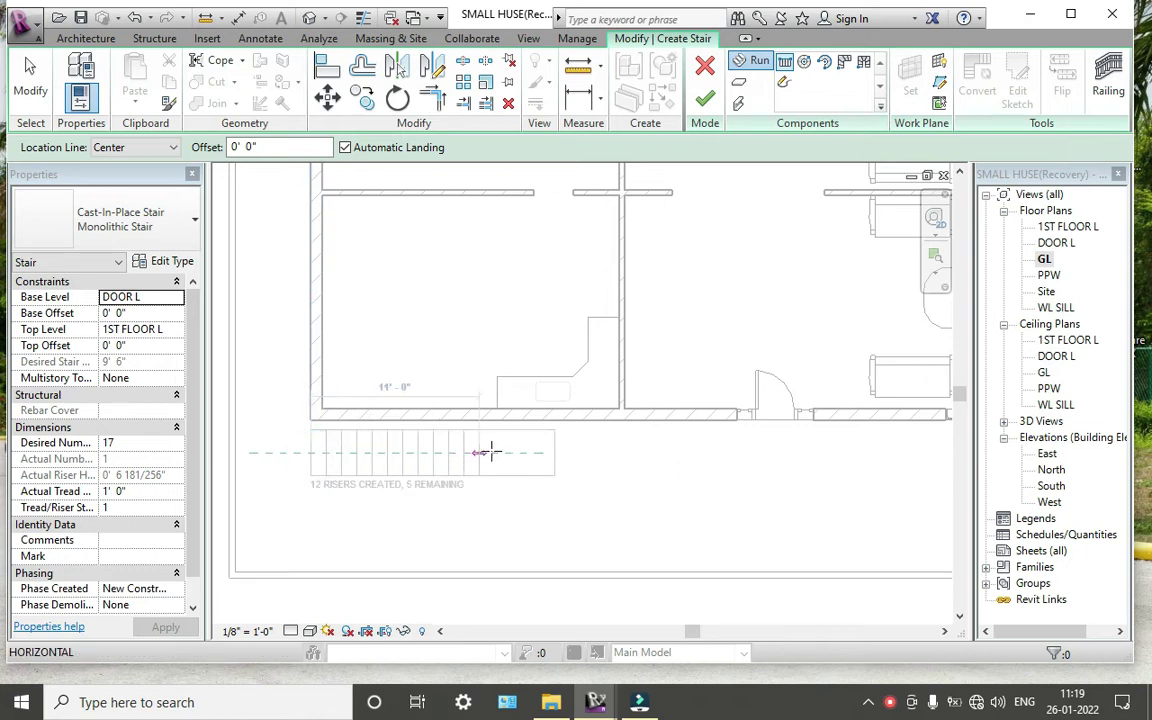
{"action": "left_click", "coordinate": [556, 452]}
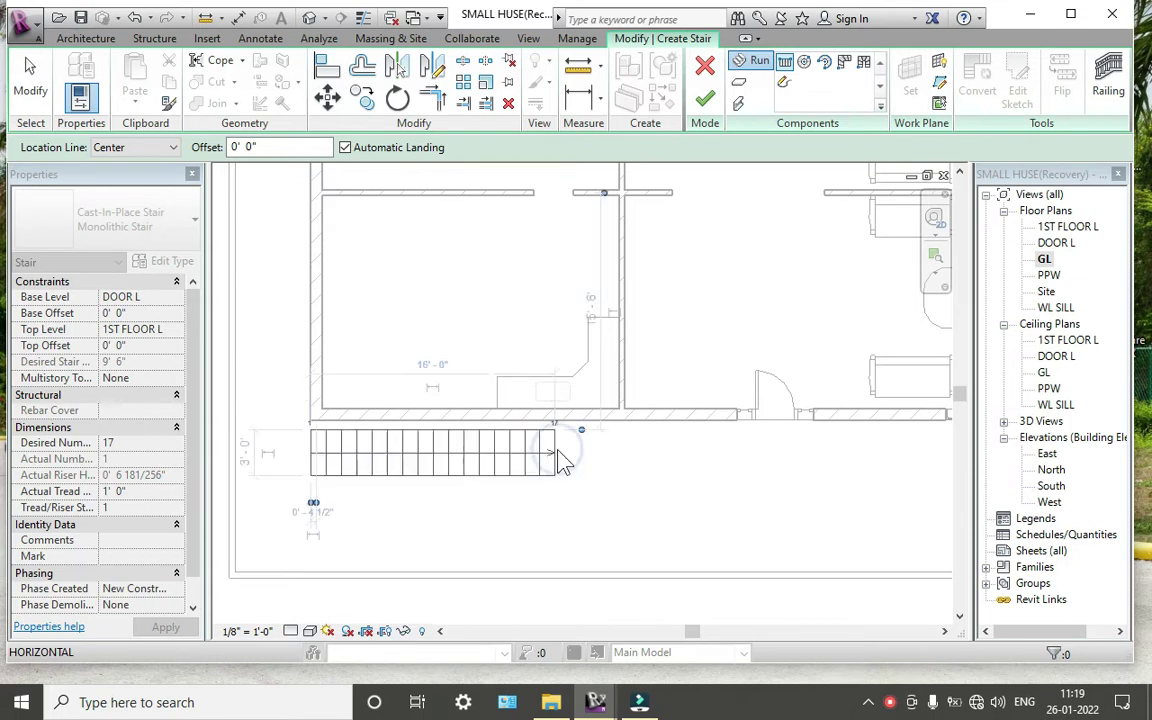
{"action": "key", "text": "Escape"}
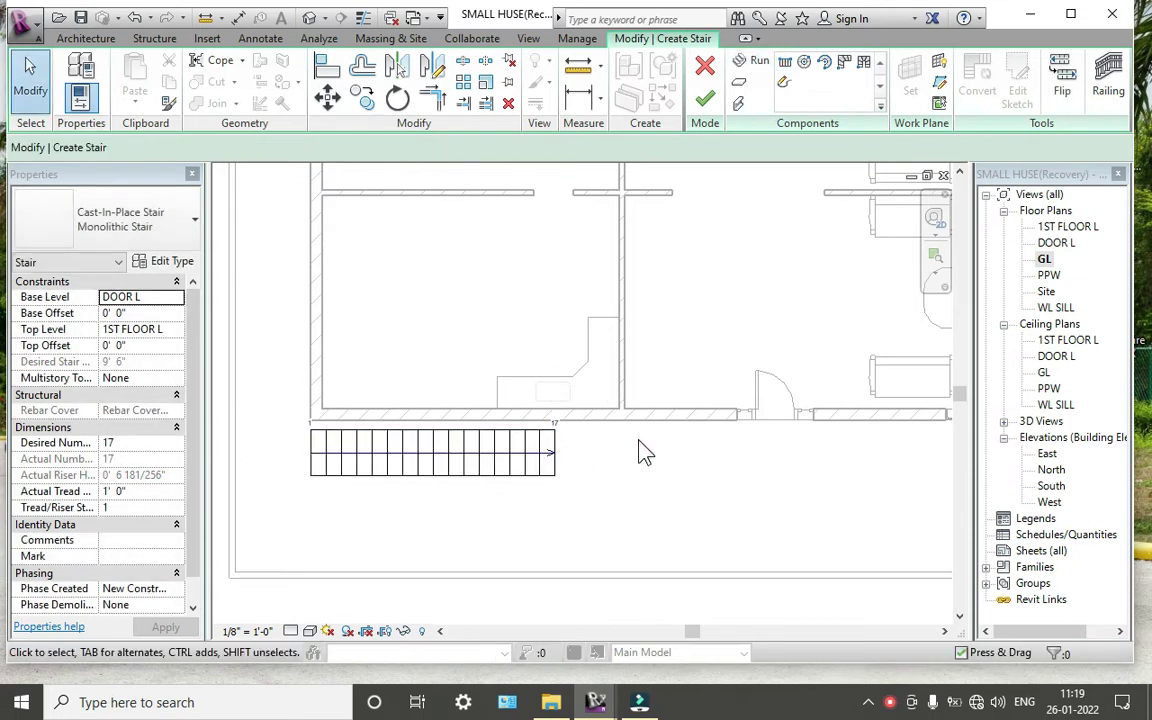
{"action": "left_click", "coordinate": [740, 84]}
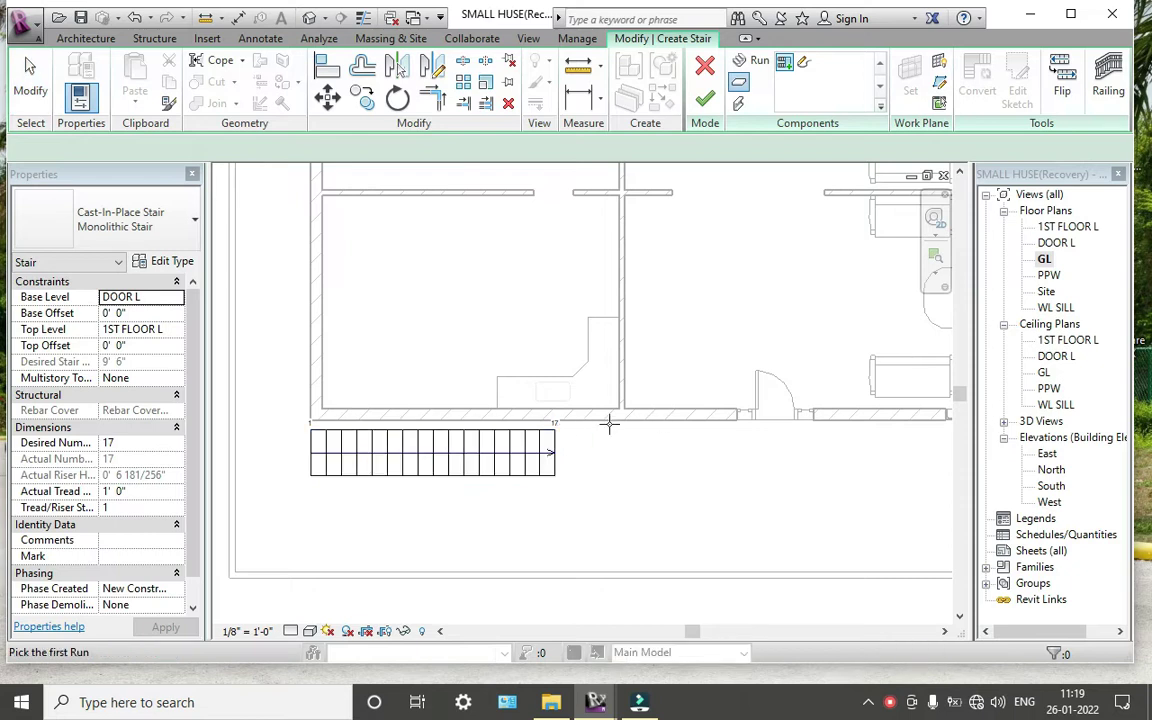
{"action": "scroll", "coordinate": [609, 424], "scroll_direction": "up", "scroll_amount": 1}
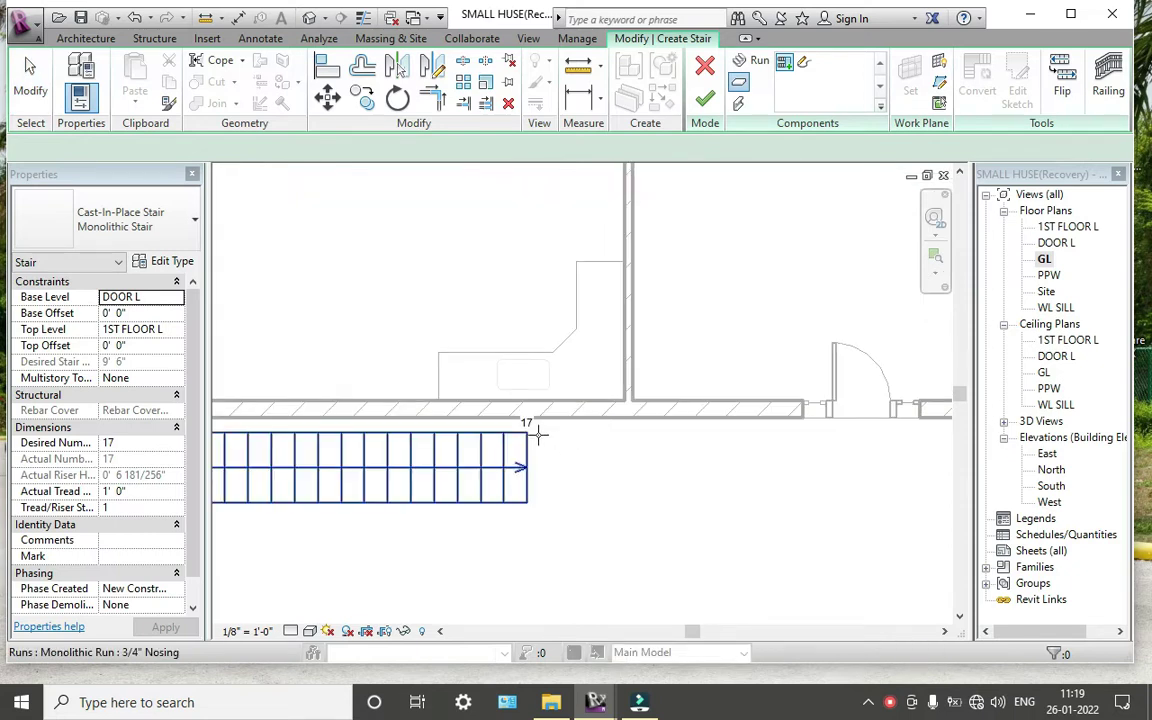
{"action": "scroll", "coordinate": [538, 433], "scroll_direction": "down", "scroll_amount": 1}
{"action": "scroll", "coordinate": [537, 431], "scroll_direction": "down", "scroll_amount": 1}
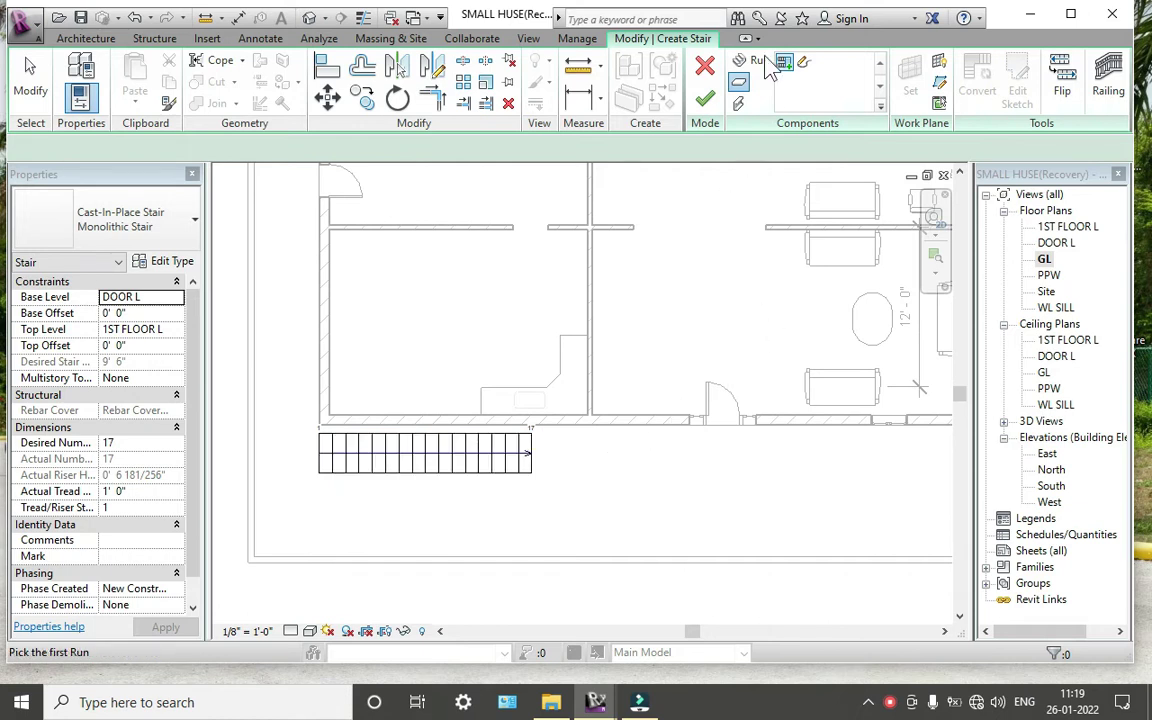
{"action": "key", "text": "Escape"}
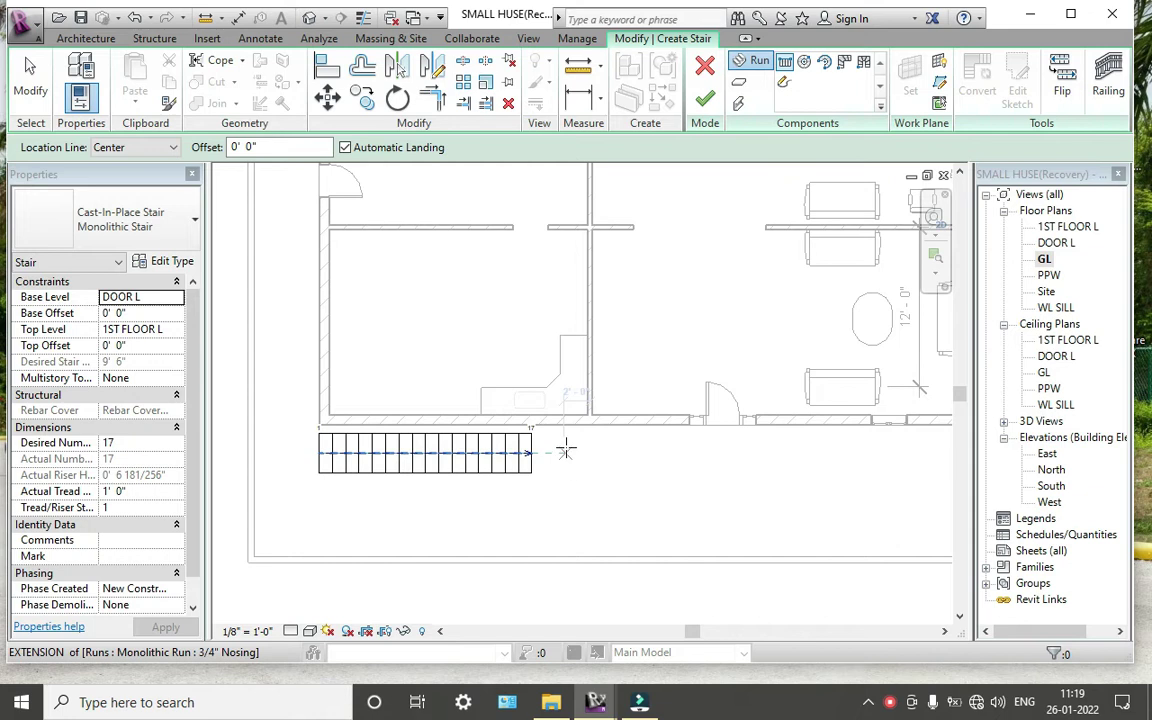
{"action": "left_click", "coordinate": [561, 438]}
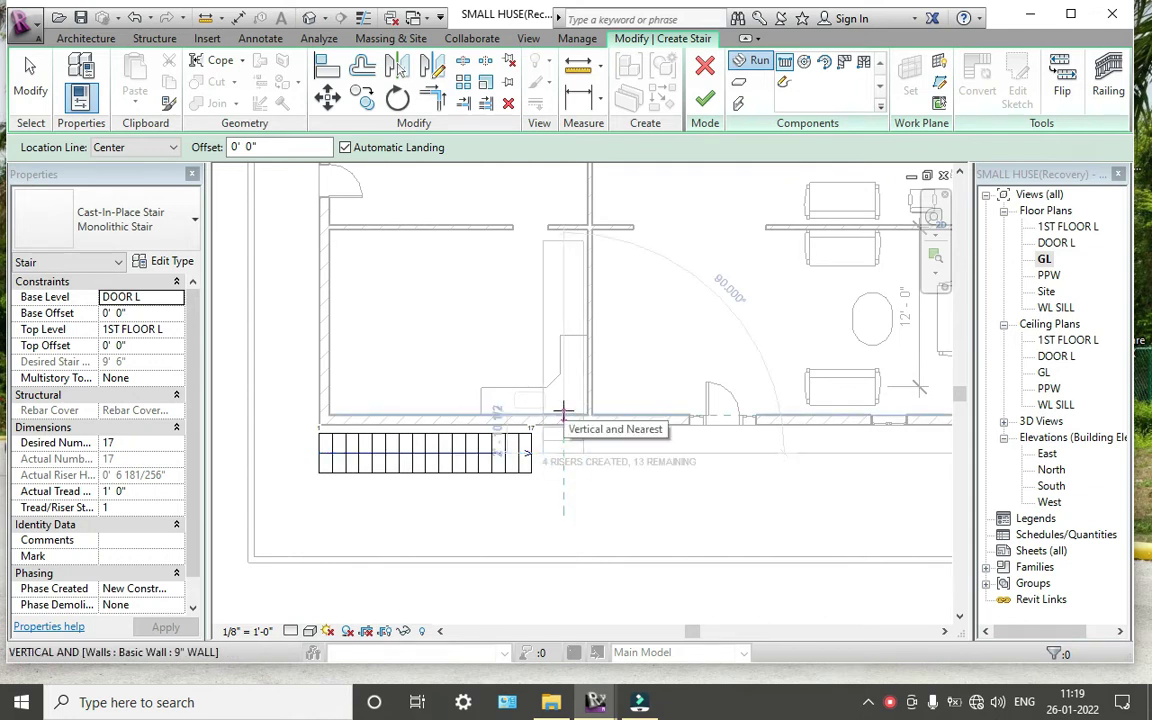
{"action": "left_click", "coordinate": [563, 410]}
{"action": "key", "text": "Escape"}
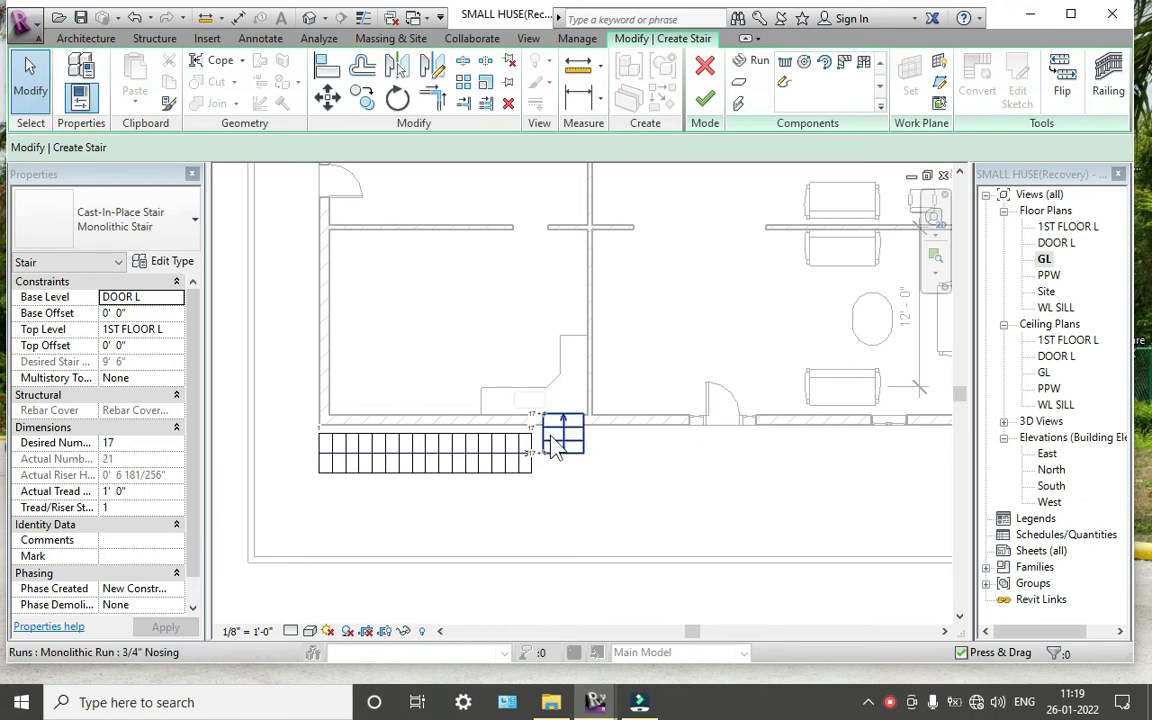
{"action": "left_click", "coordinate": [556, 448]}
{"action": "key", "text": "Delete"}
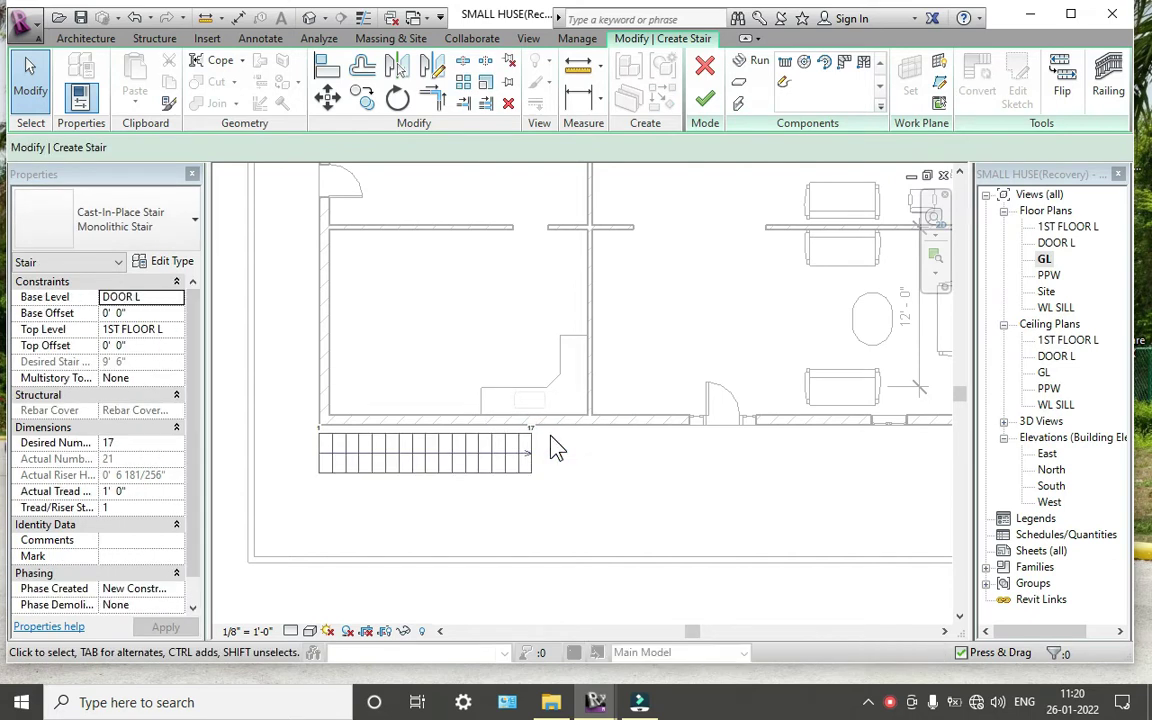
{"action": "left_click", "coordinate": [755, 61]}
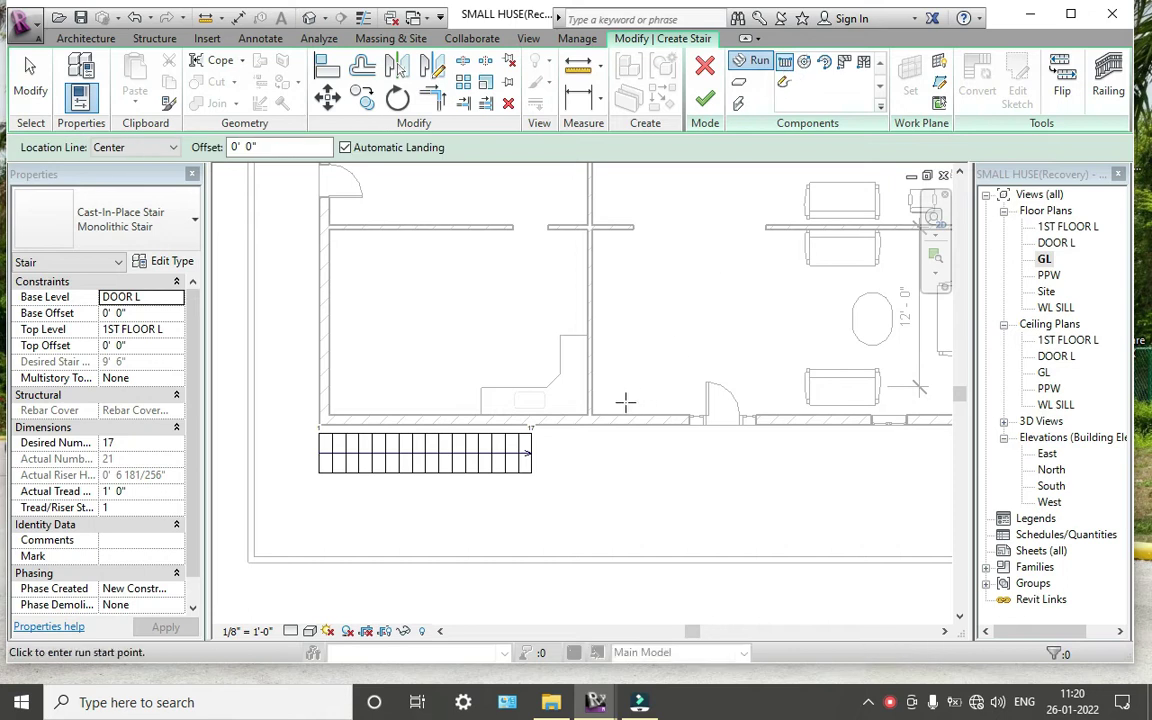
{"action": "left_click", "coordinate": [577, 452]}
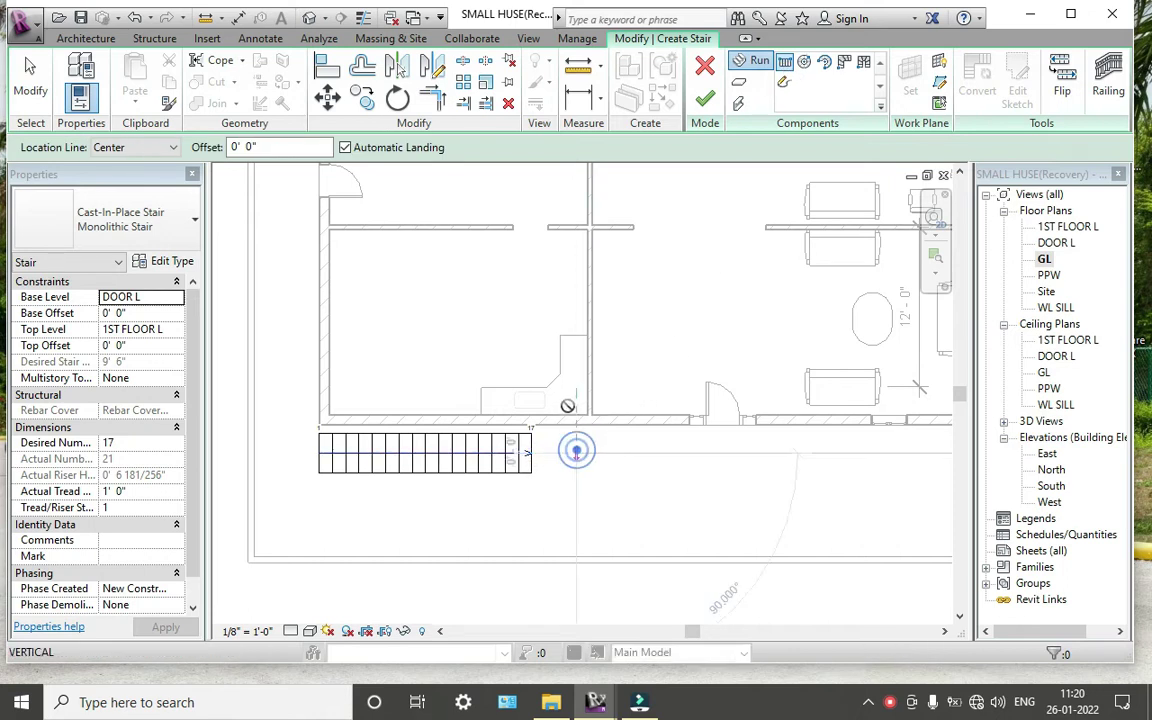
{"action": "left_click", "coordinate": [572, 388]}
{"action": "key", "text": "Escape"}
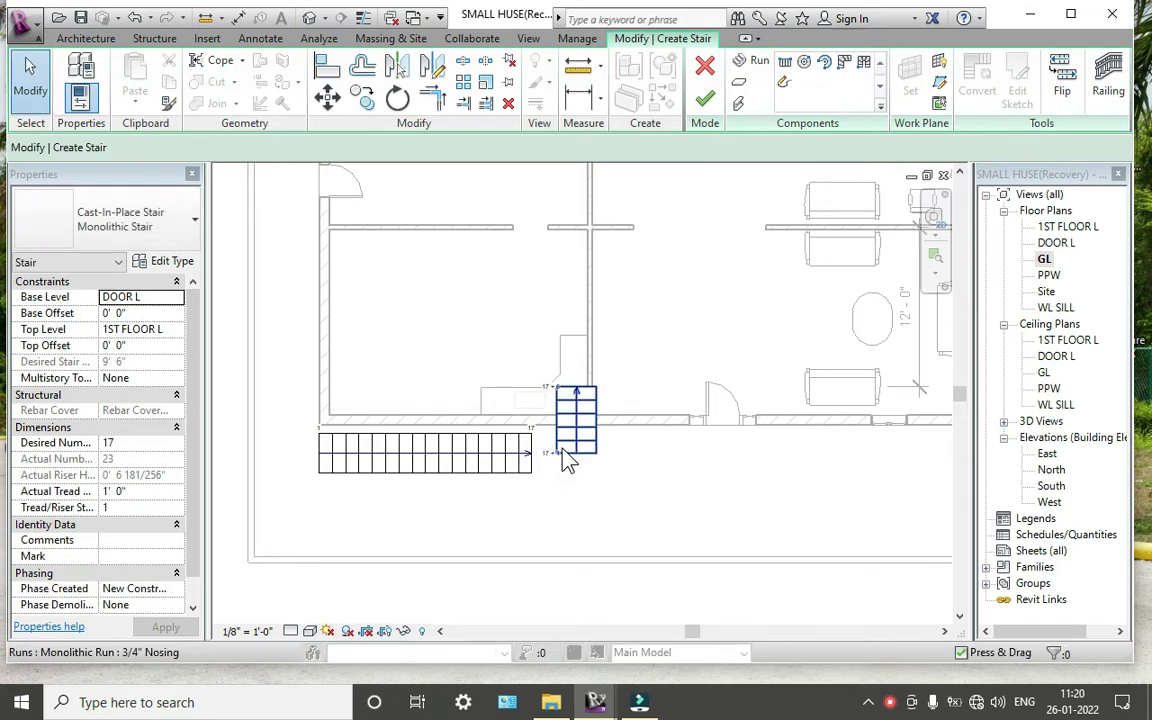
{"action": "left_click", "coordinate": [567, 459]}
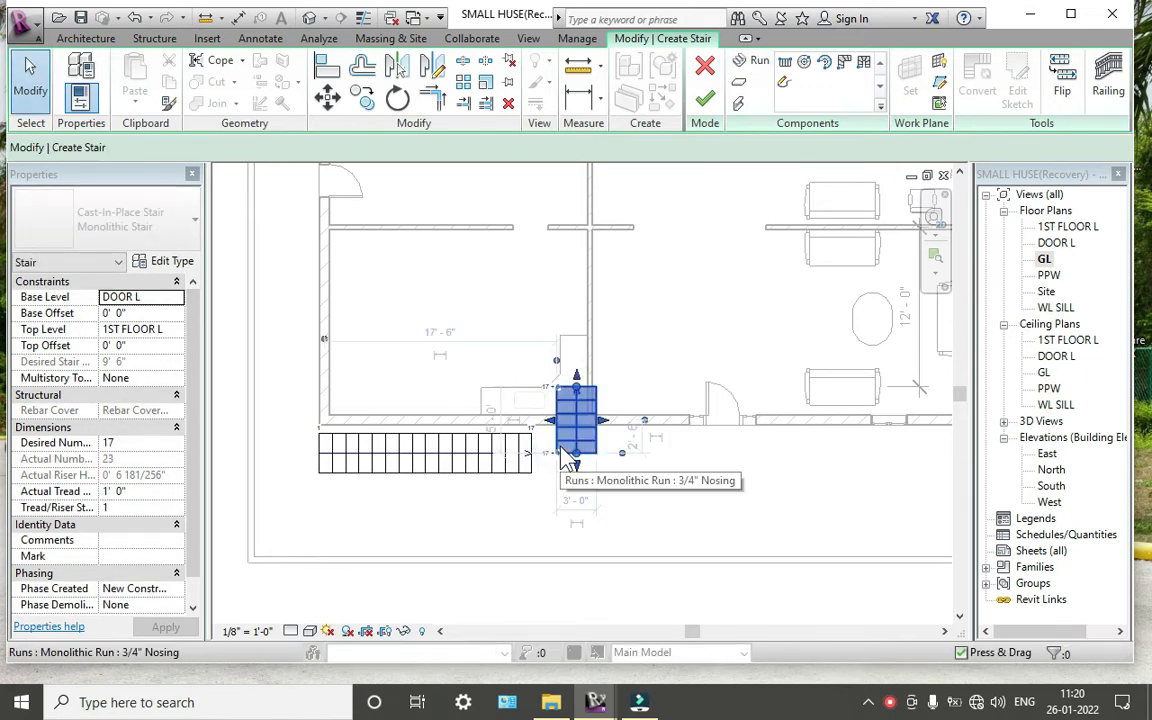
{"action": "mouse_move", "coordinate": [567, 459]}
{"action": "left_mouse_down"}
{"action": "mouse_move", "coordinate": [558, 447]}
{"action": "mouse_move", "coordinate": [565, 458]}
{"action": "left_mouse_up"}
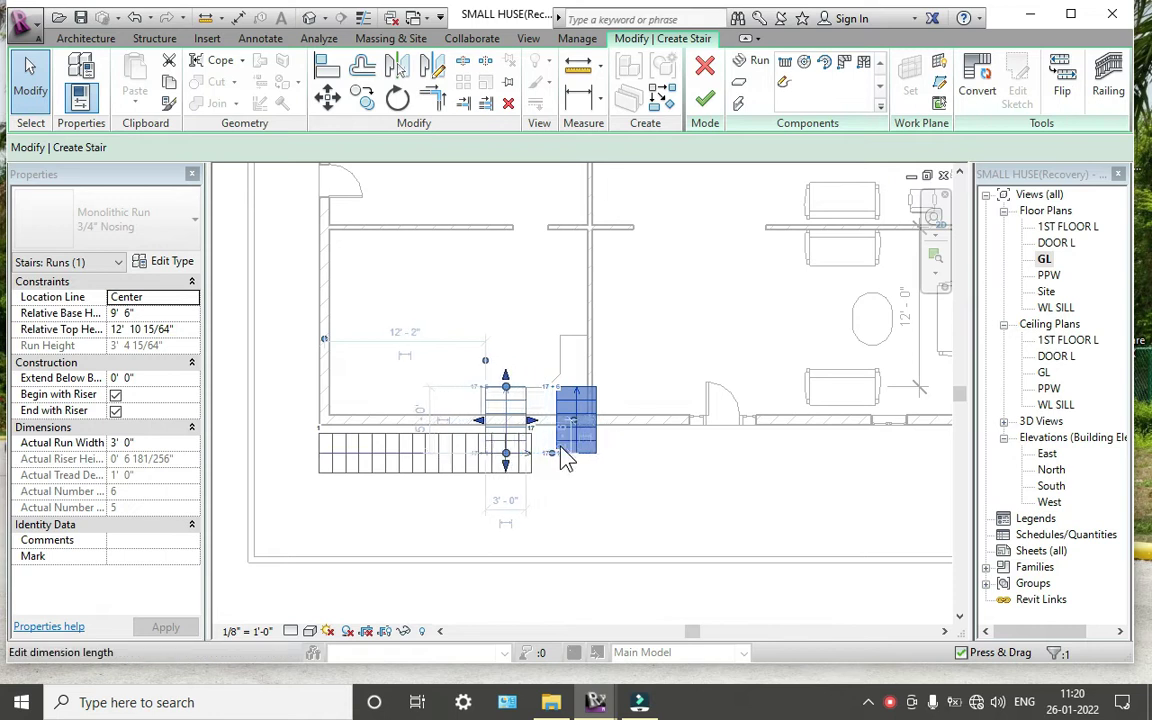
{"action": "mouse_move", "coordinate": [566, 458]}
{"action": "left_mouse_down"}
{"action": "mouse_move", "coordinate": [560, 446]}
{"action": "mouse_move", "coordinate": [574, 447]}
{"action": "left_mouse_up"}
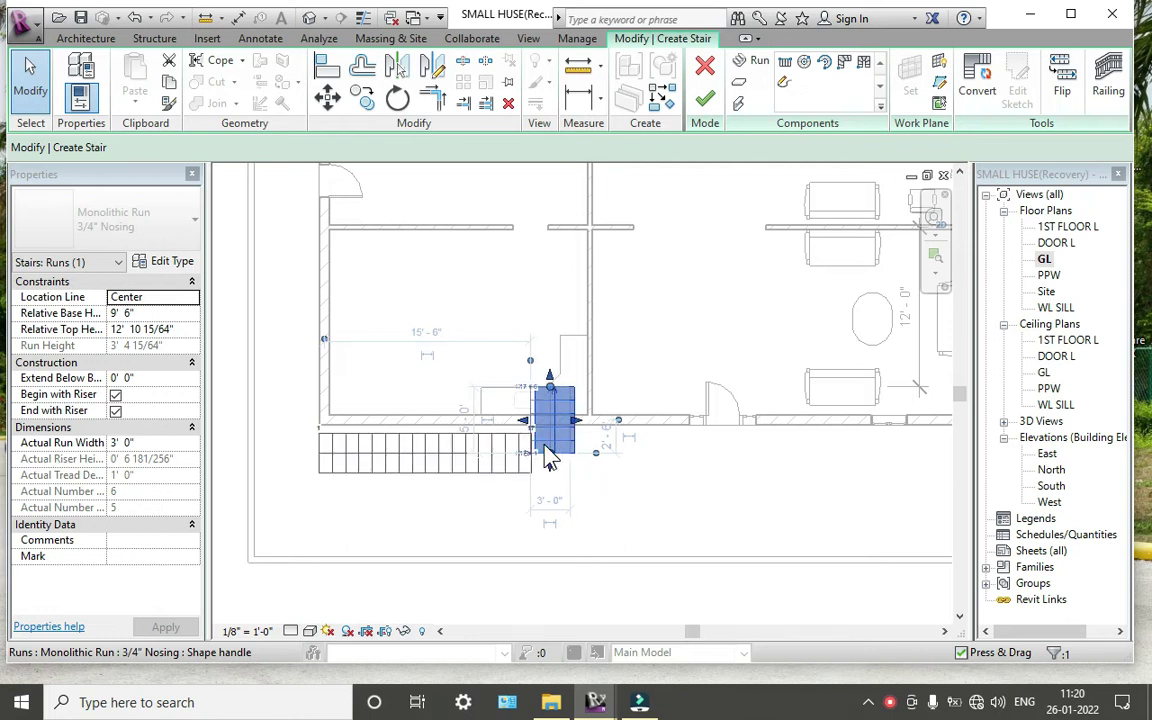
{"action": "left_click", "coordinate": [658, 530]}
{"action": "left_click", "coordinate": [553, 437]}
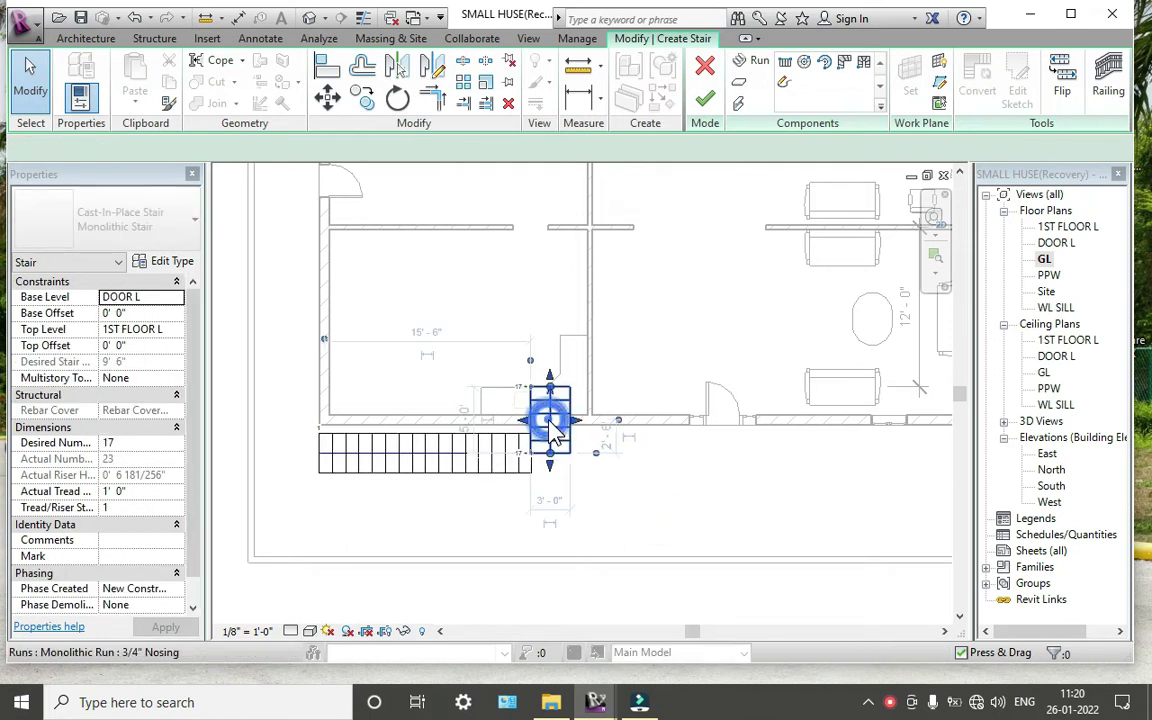
{"action": "key", "text": "Delete"}
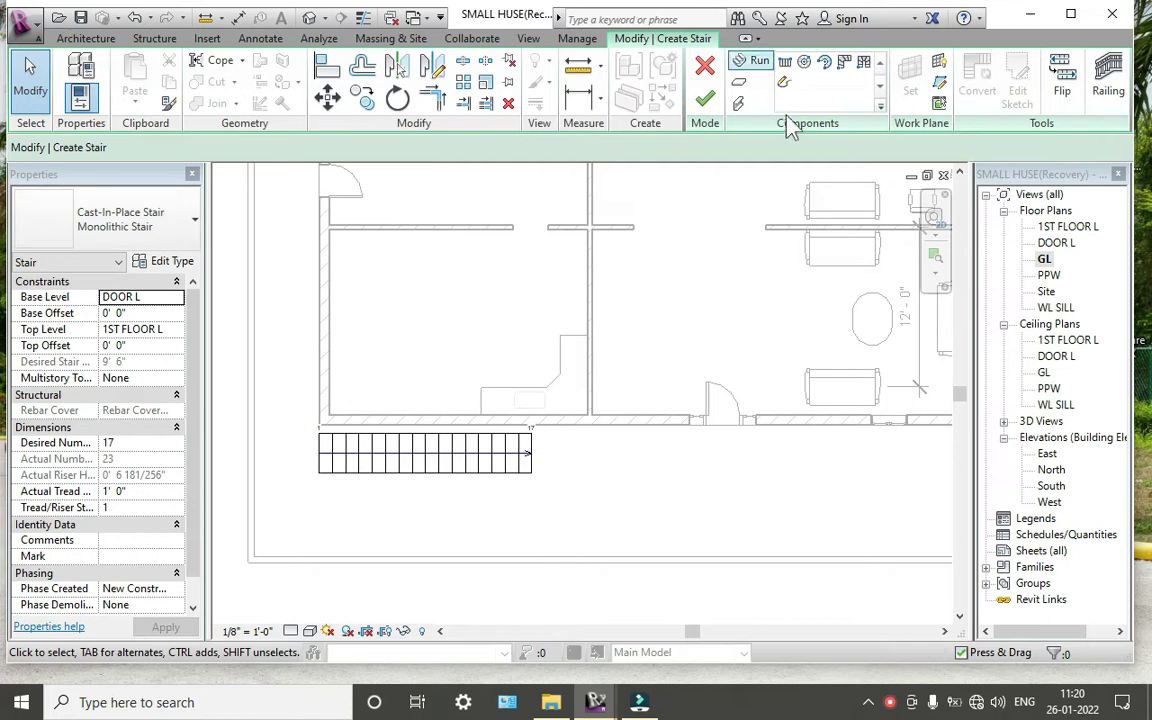
{"action": "left_click", "coordinate": [742, 83]}
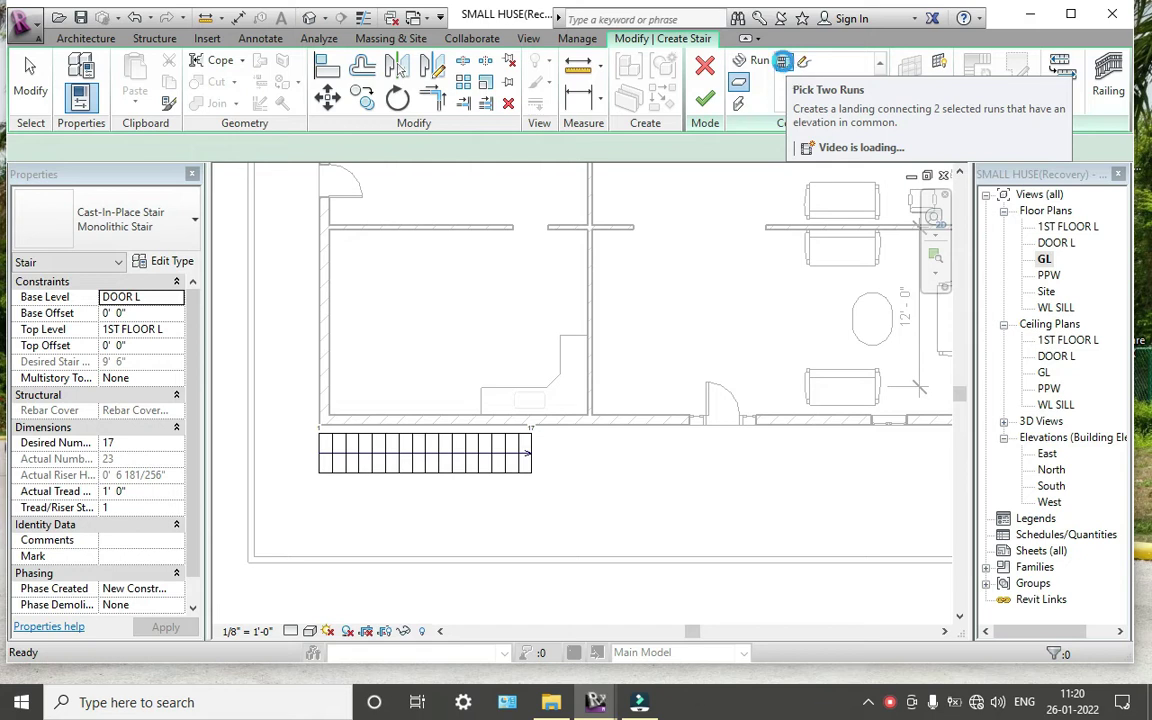
Try a landing from two runs, then cancel the stair edit and discard the stair
{"action": "left_click", "coordinate": [783, 61]}
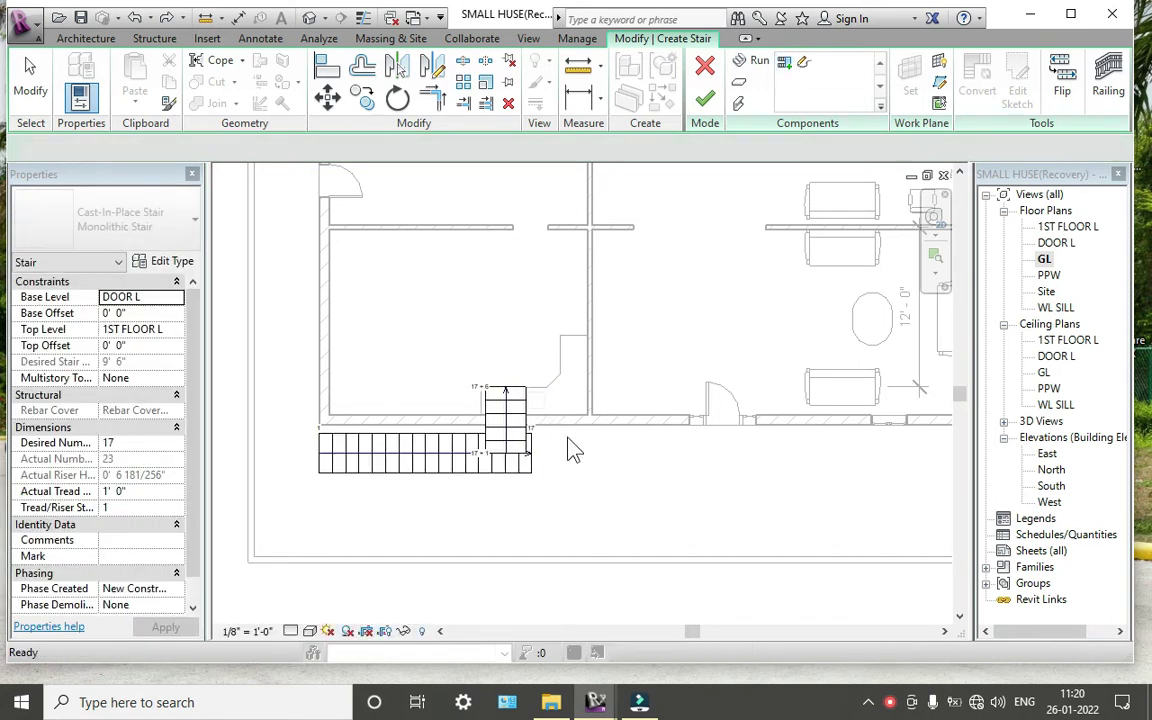
{"action": "key", "text": "Left"}
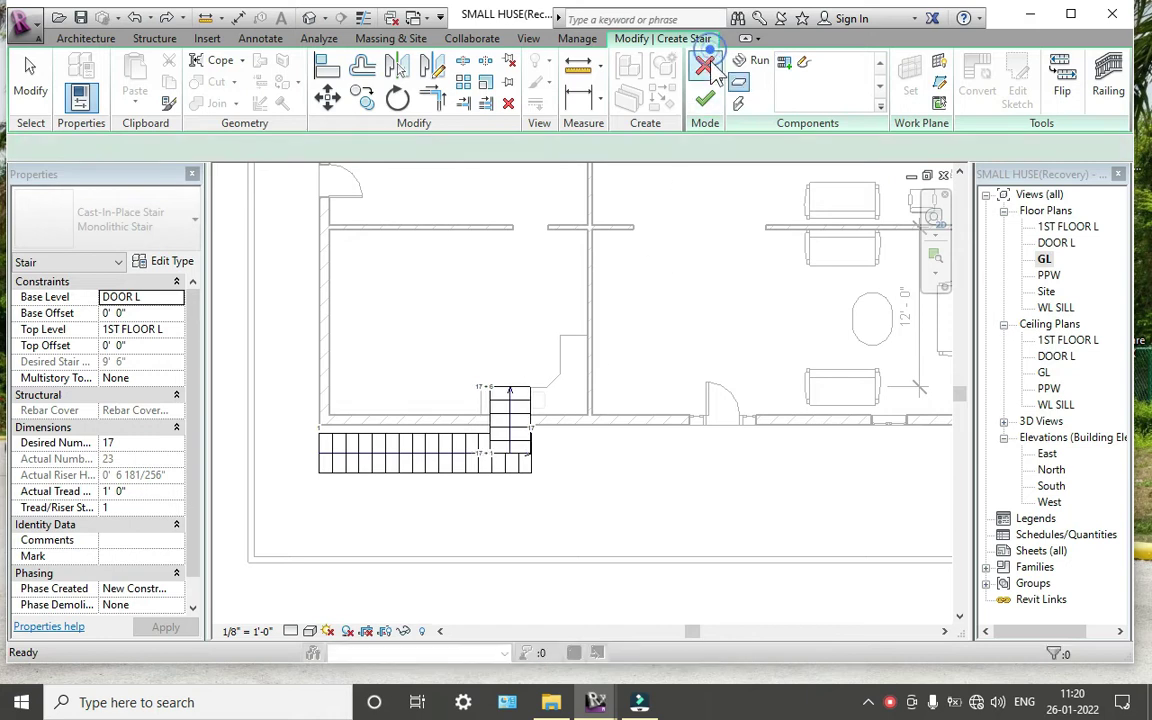
{"action": "left_click", "coordinate": [707, 70]}
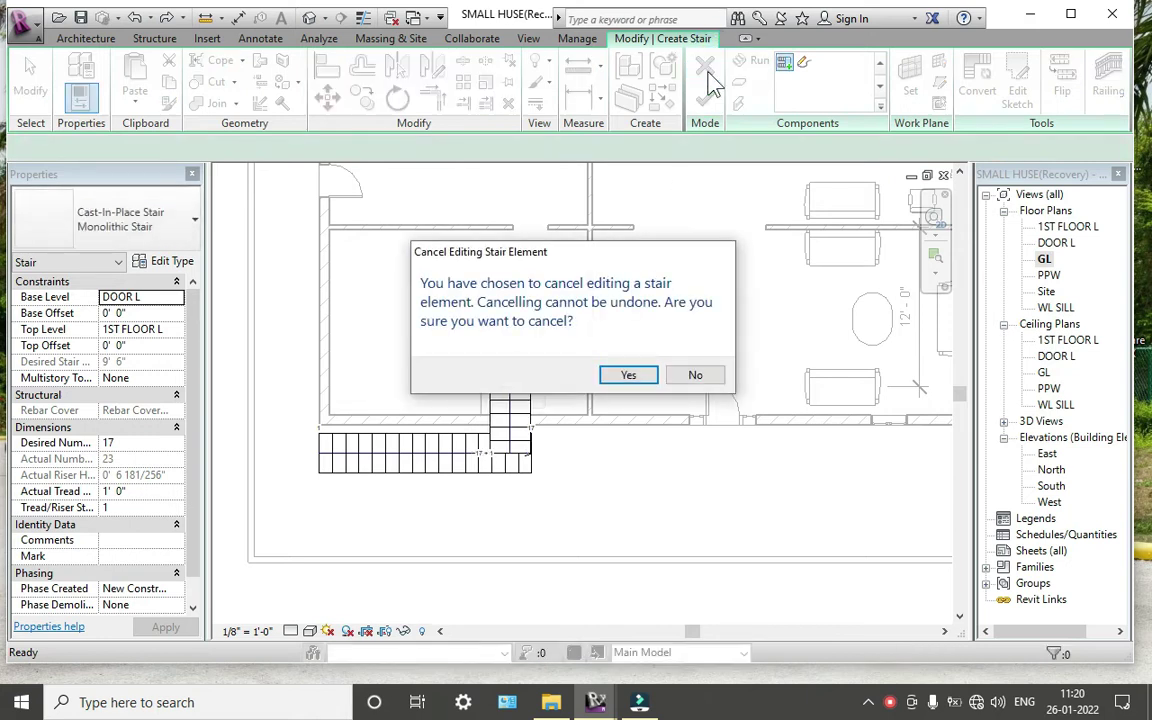
{"action": "left_click", "coordinate": [630, 385]}
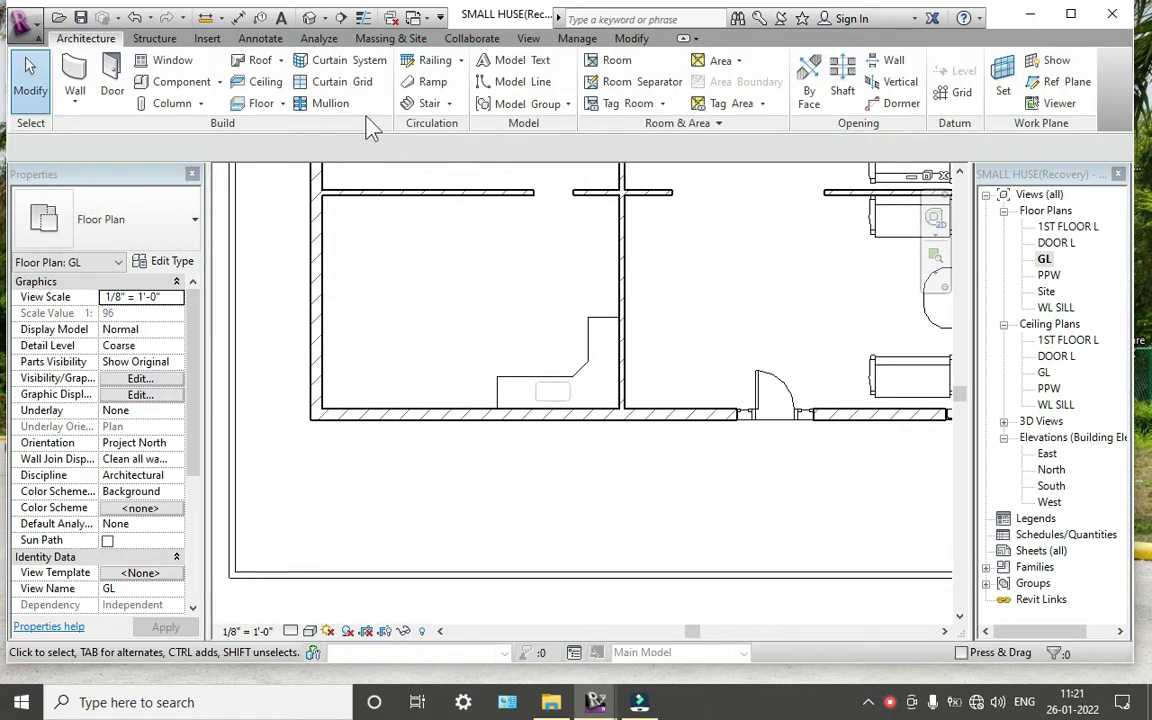
Start a new component stair with a six-riser straight run, abandoning an unfinished second run
{"action": "left_click", "coordinate": [449, 103]}
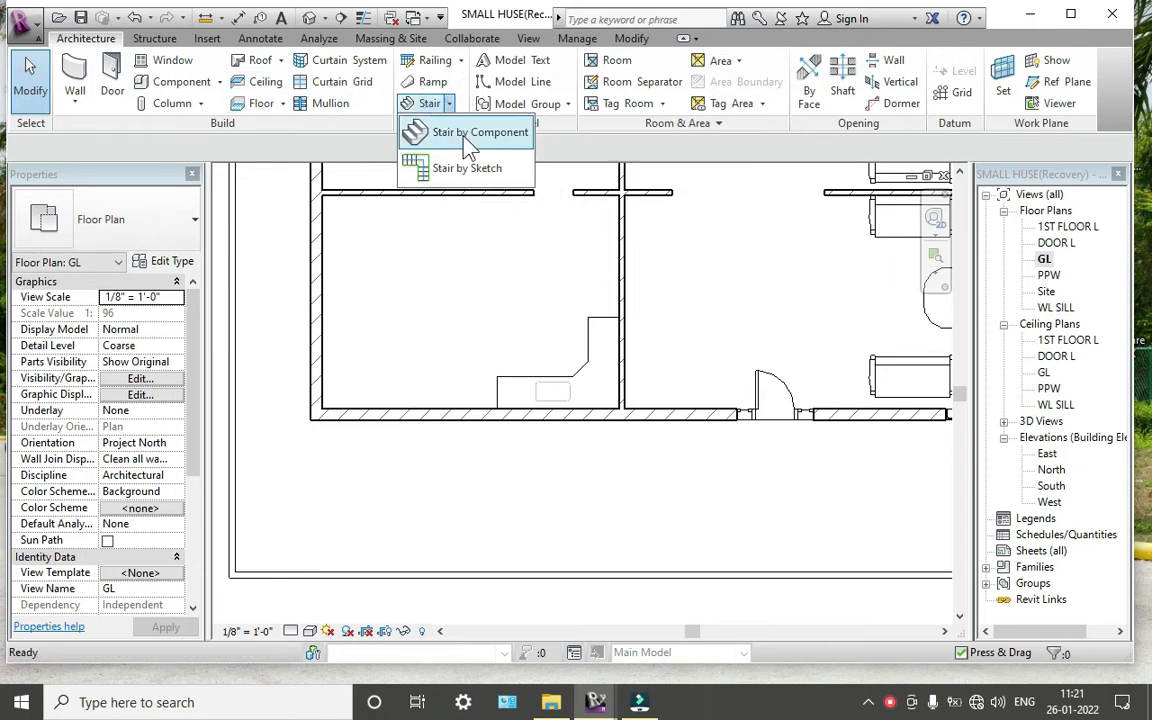
{"action": "left_click", "coordinate": [463, 133]}
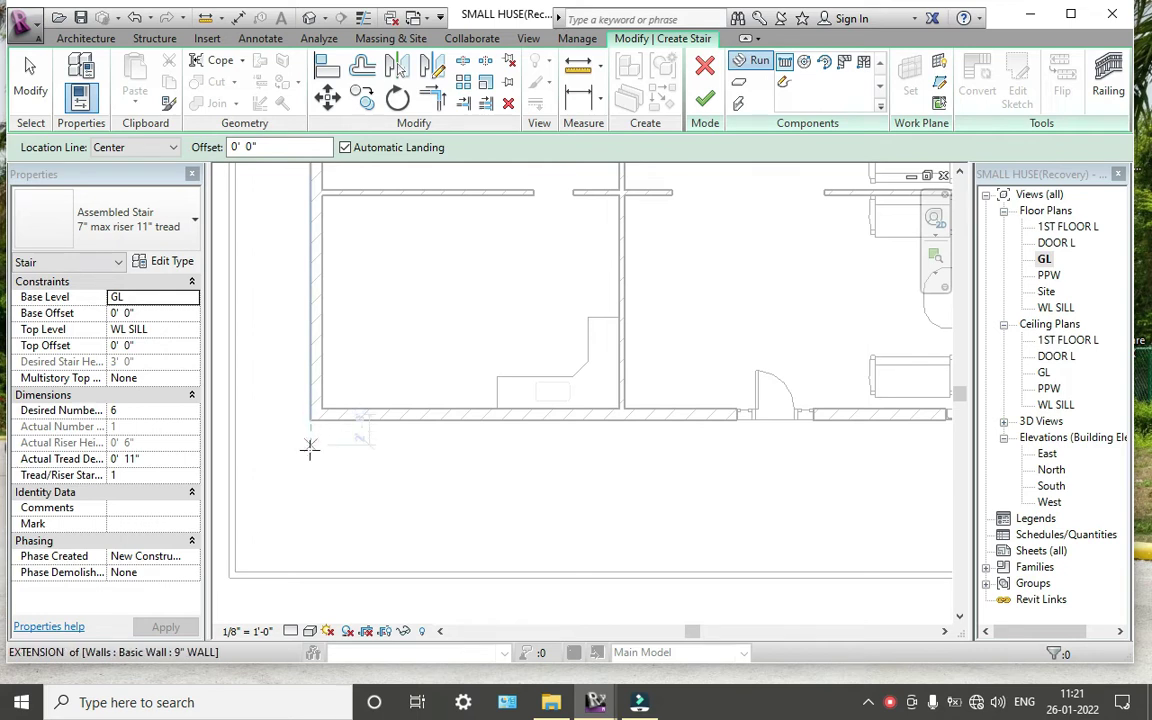
{"action": "left_click", "coordinate": [308, 452]}
{"action": "left_click", "coordinate": [463, 452]}
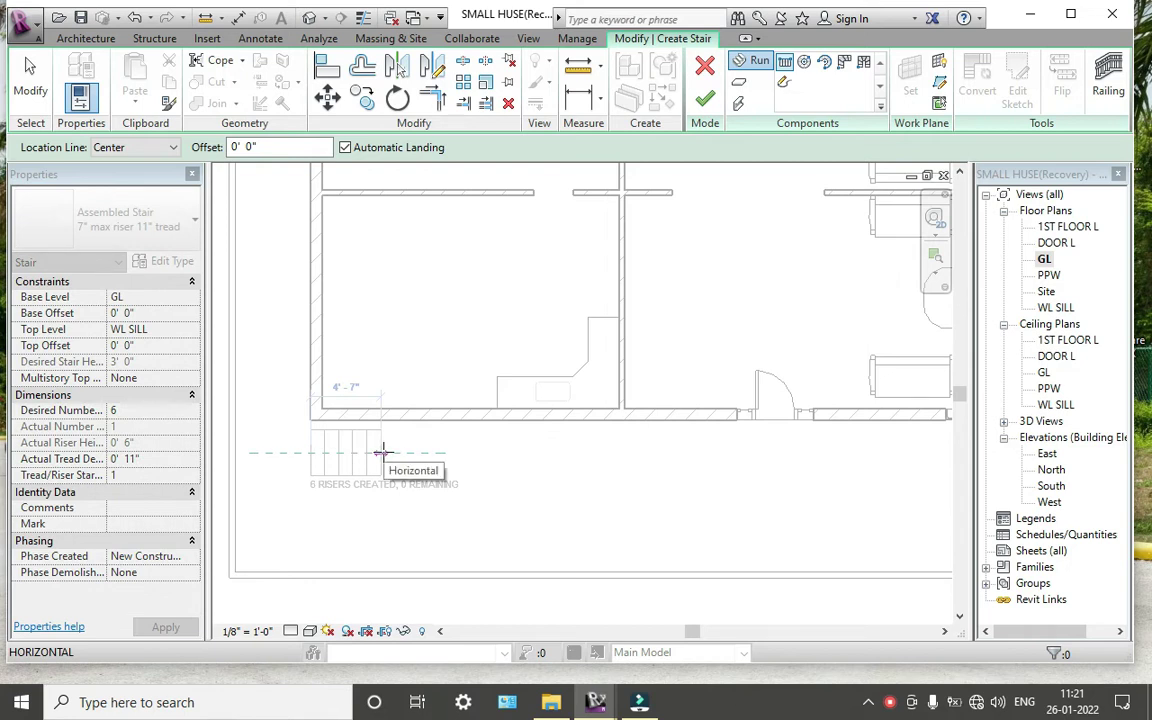
{"action": "left_click", "coordinate": [383, 452]}
{"action": "key", "text": "Escape"}
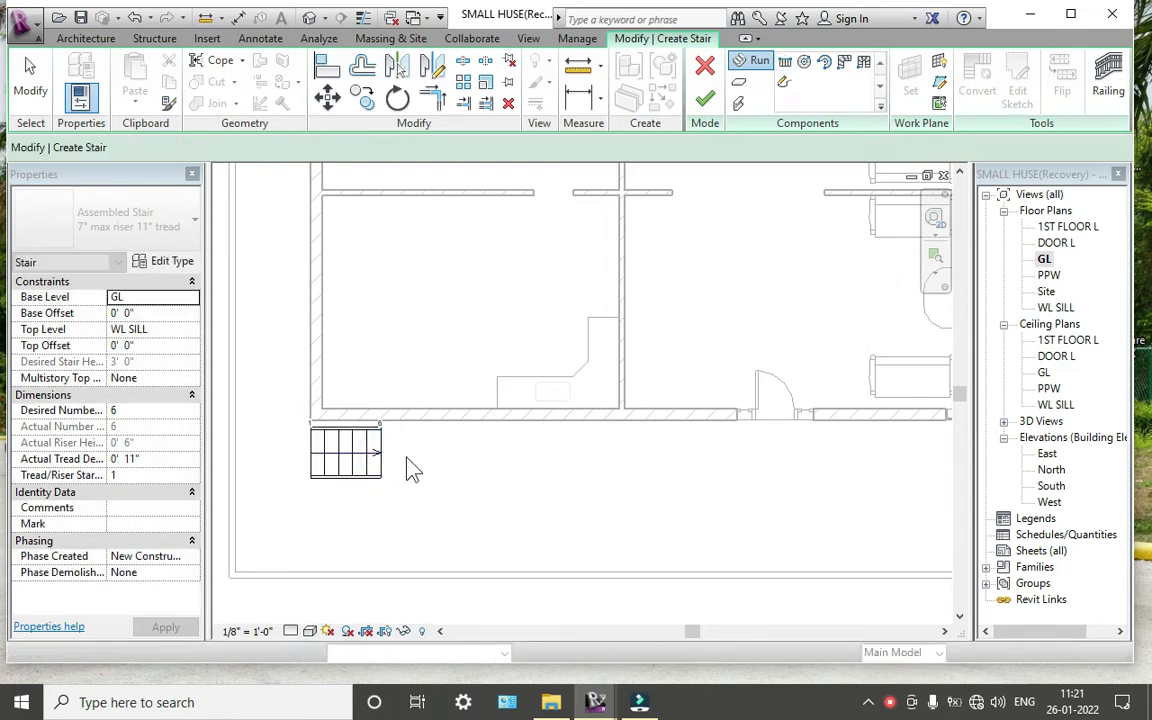
{"action": "left_click", "coordinate": [785, 66]}
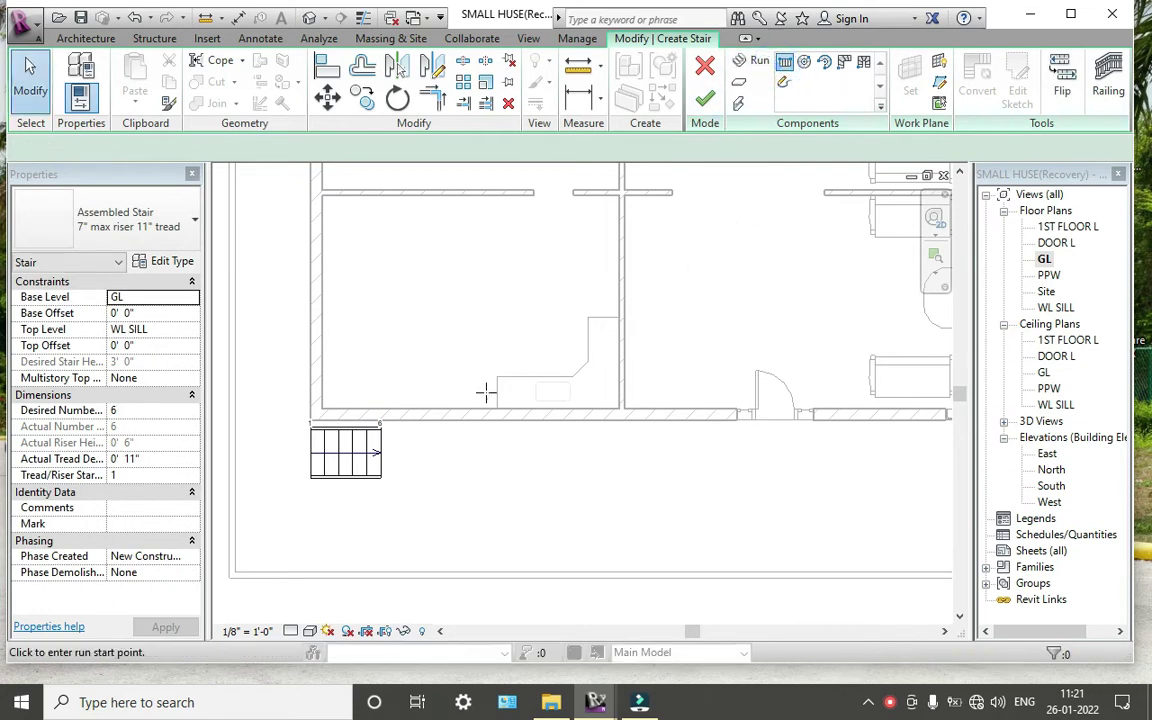
{"action": "left_click", "coordinate": [383, 453]}
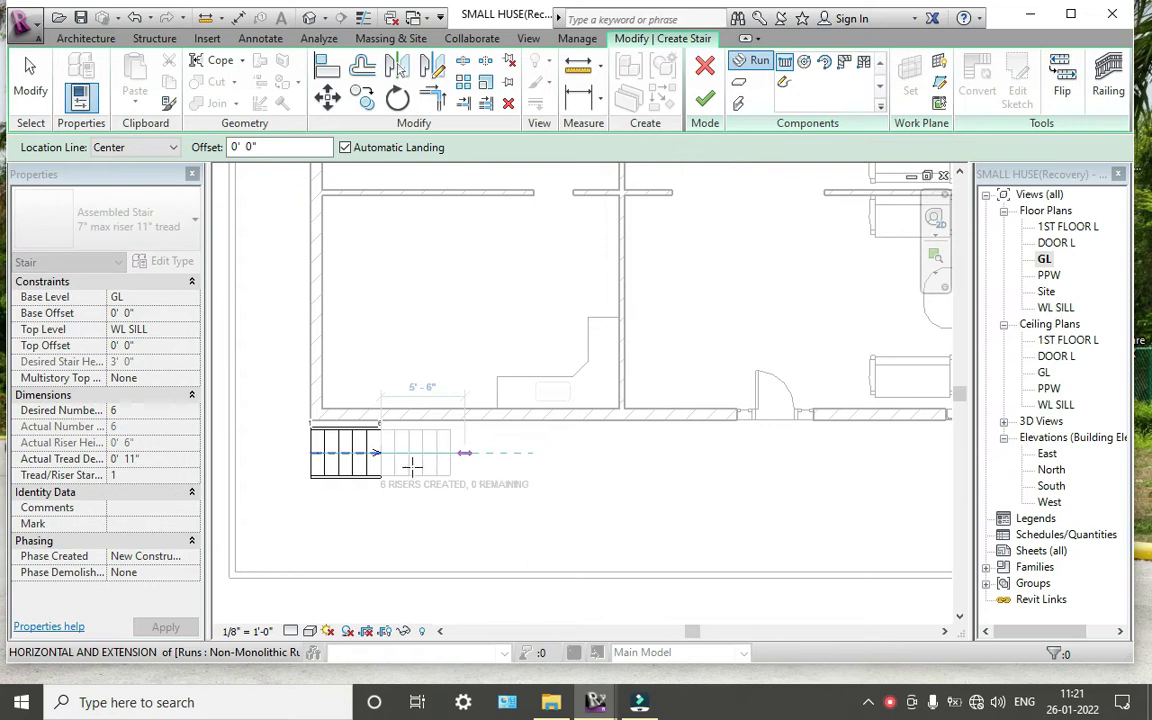
{"action": "key", "text": "Escape"}
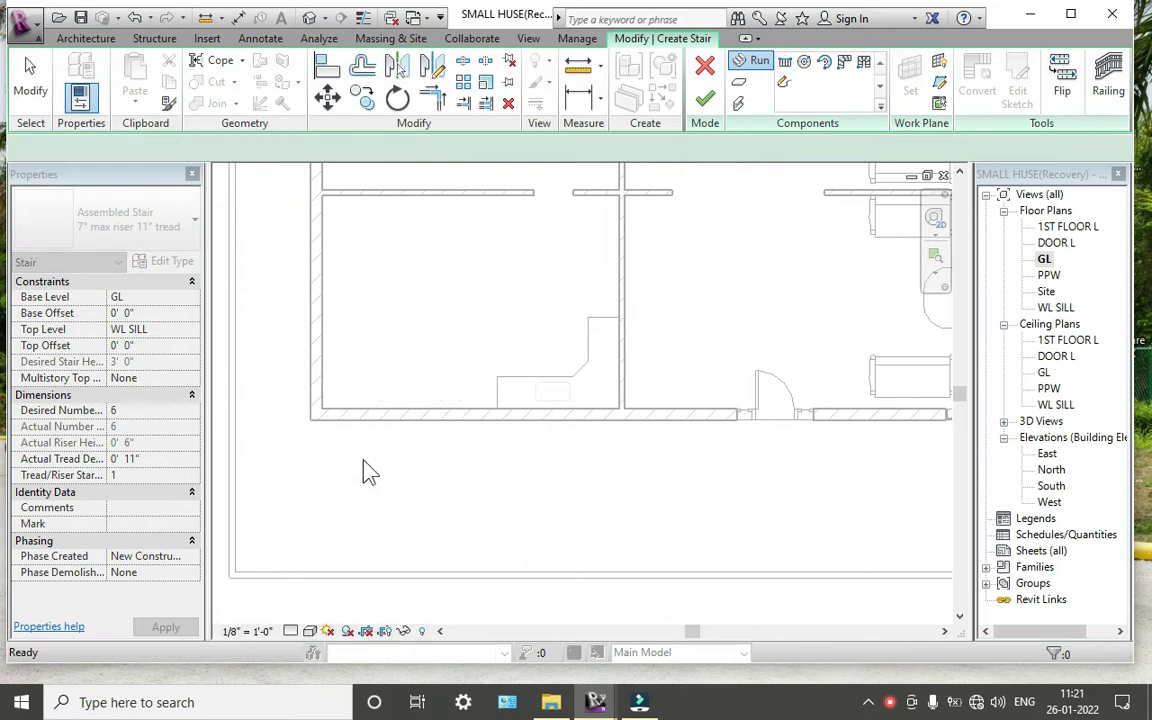
Switch to the Monolithic Stair type and cancel the failed L-shape winder run
{"action": "left_click", "coordinate": [128, 220]}
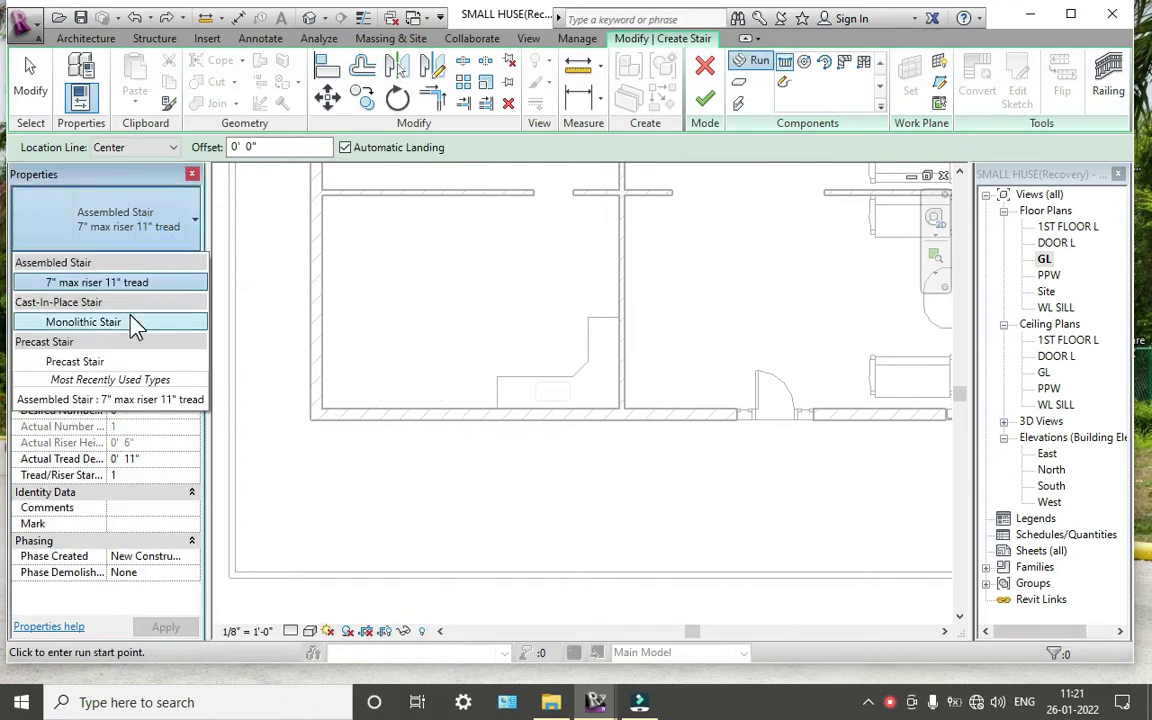
{"action": "left_click", "coordinate": [134, 322]}
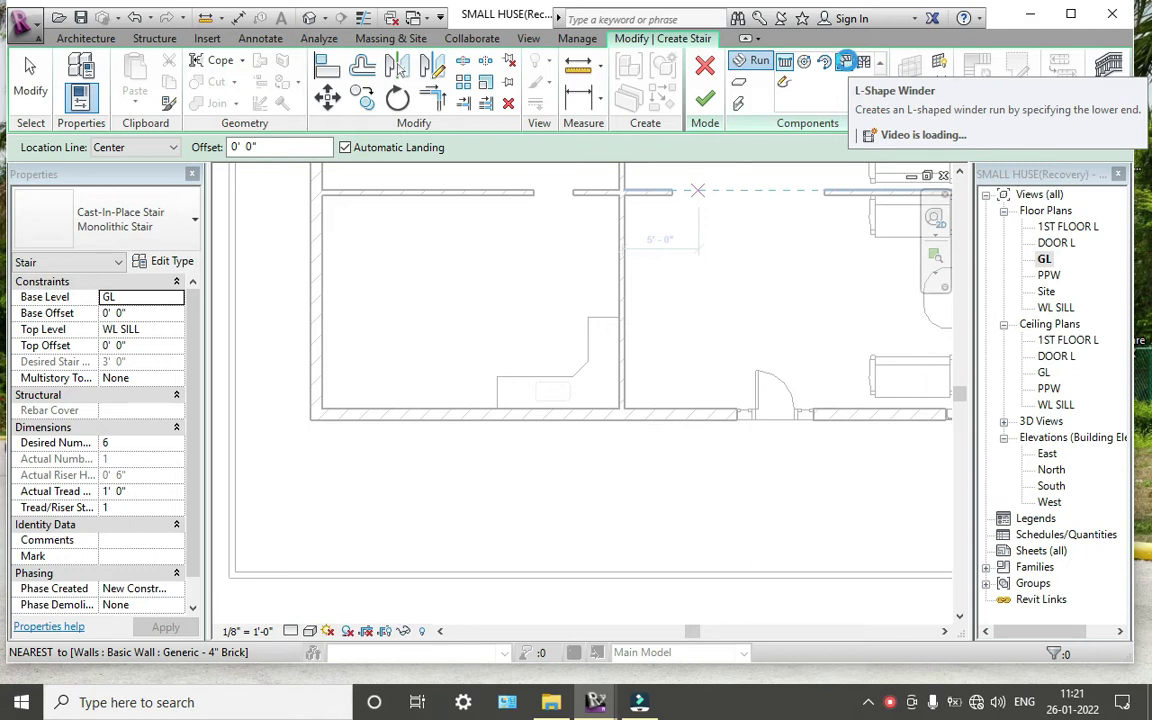
{"action": "left_click", "coordinate": [845, 62]}
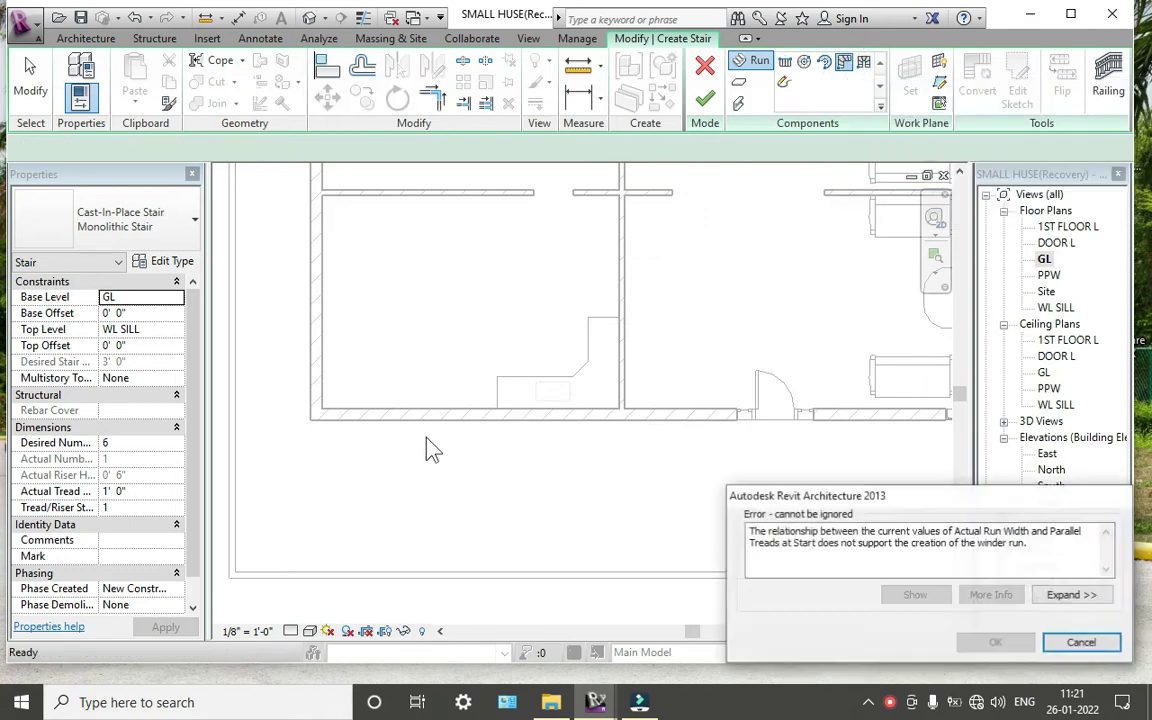
{"action": "left_click", "coordinate": [1081, 642]}
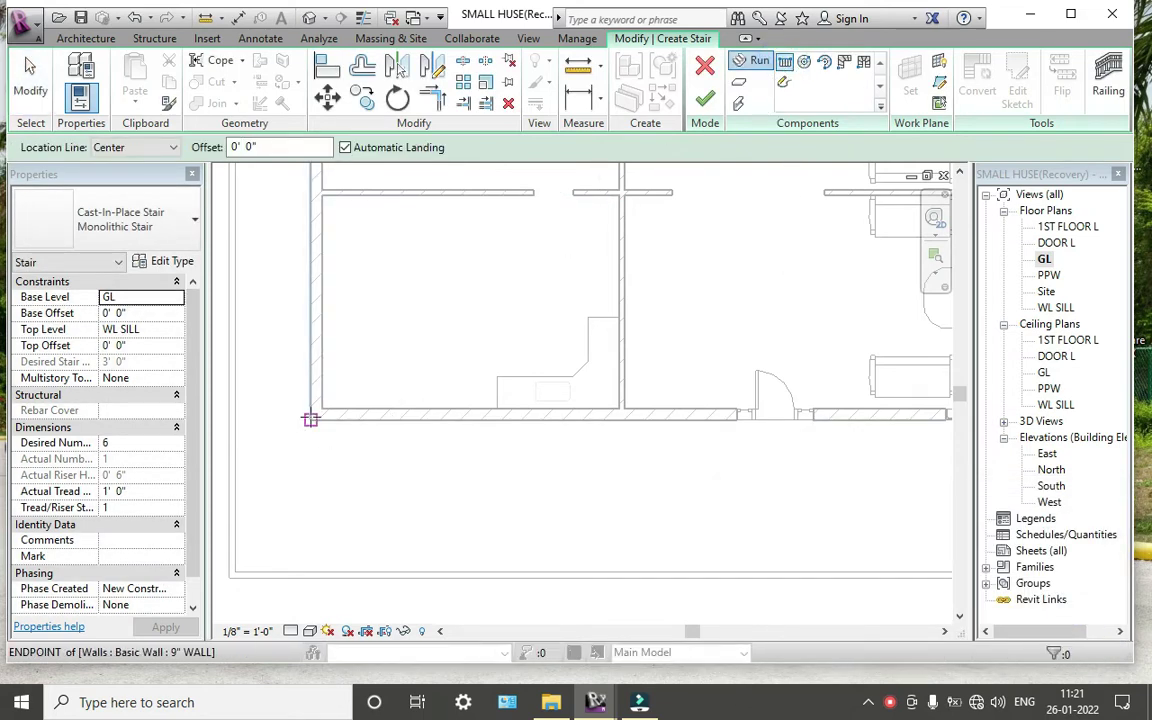
Sketch three consecutive 6-riser straight runs along the outside of the front wall
{"action": "left_click", "coordinate": [314, 455]}
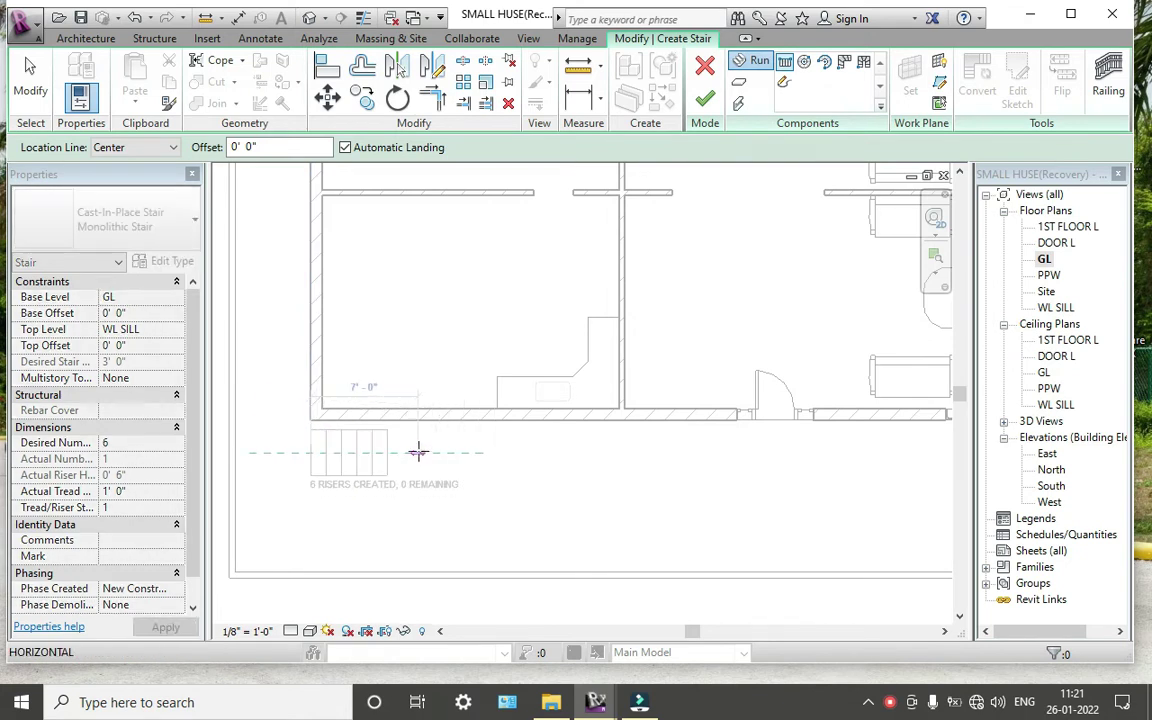
{"action": "left_click", "coordinate": [386, 455]}
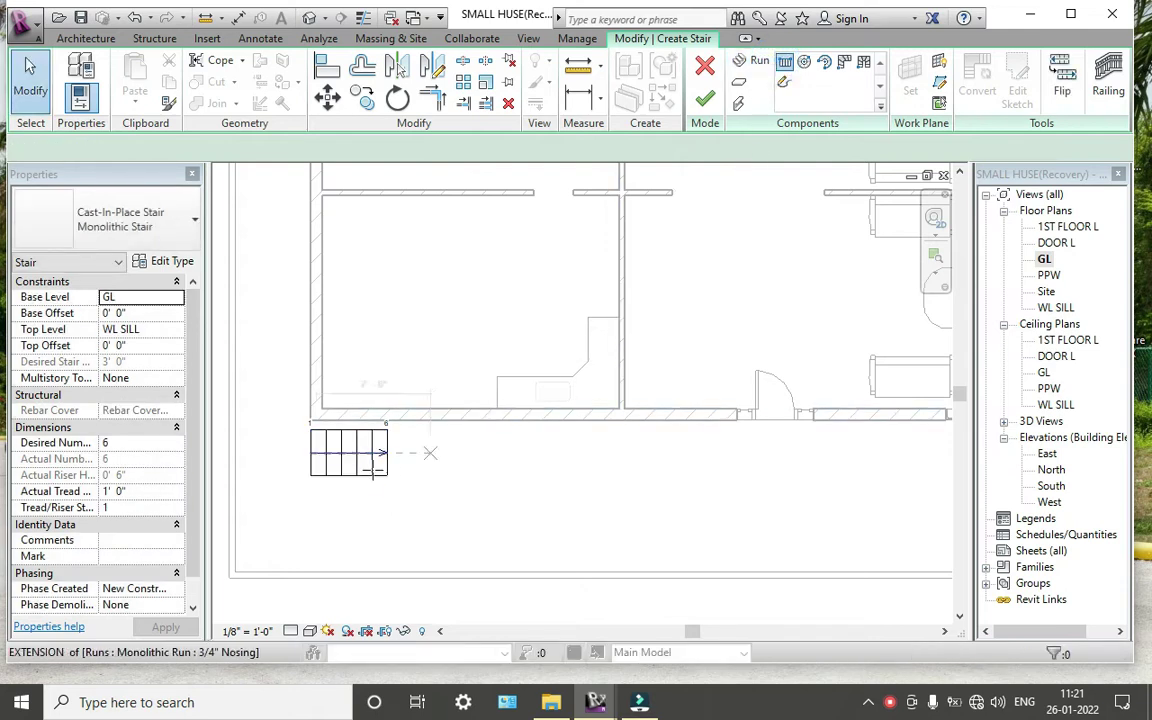
{"action": "left_click", "coordinate": [386, 452]}
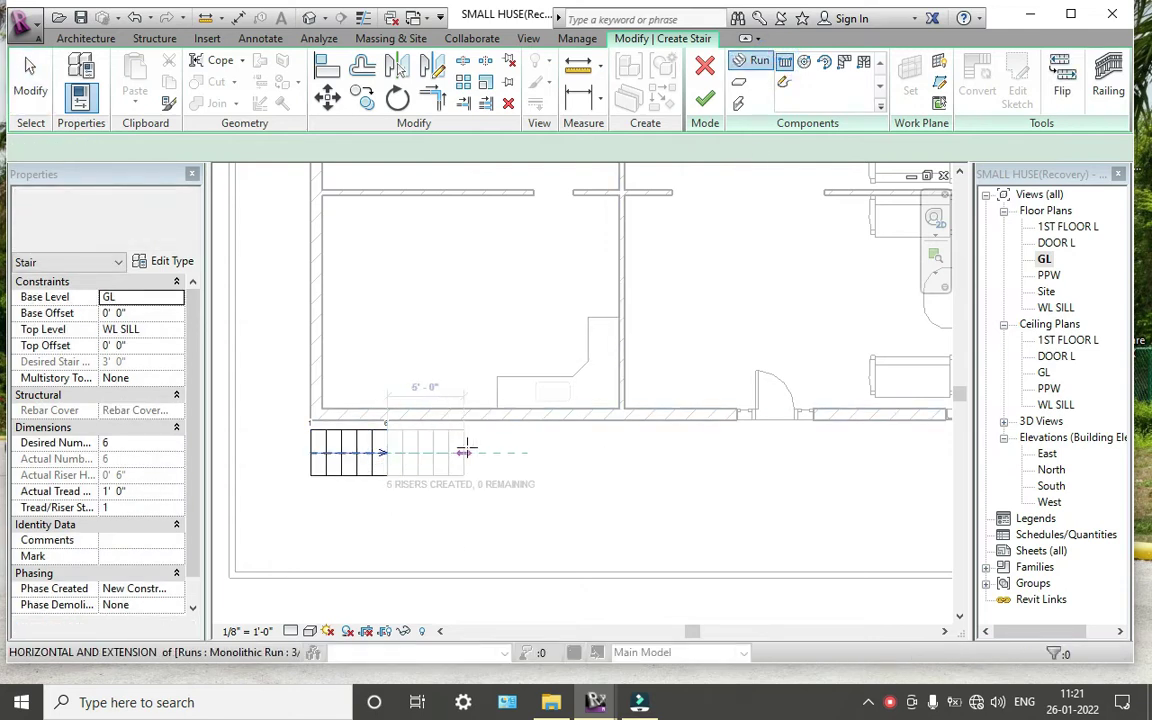
{"action": "left_click", "coordinate": [463, 452]}
{"action": "key", "text": "Escape"}
{"action": "left_click", "coordinate": [752, 61]}
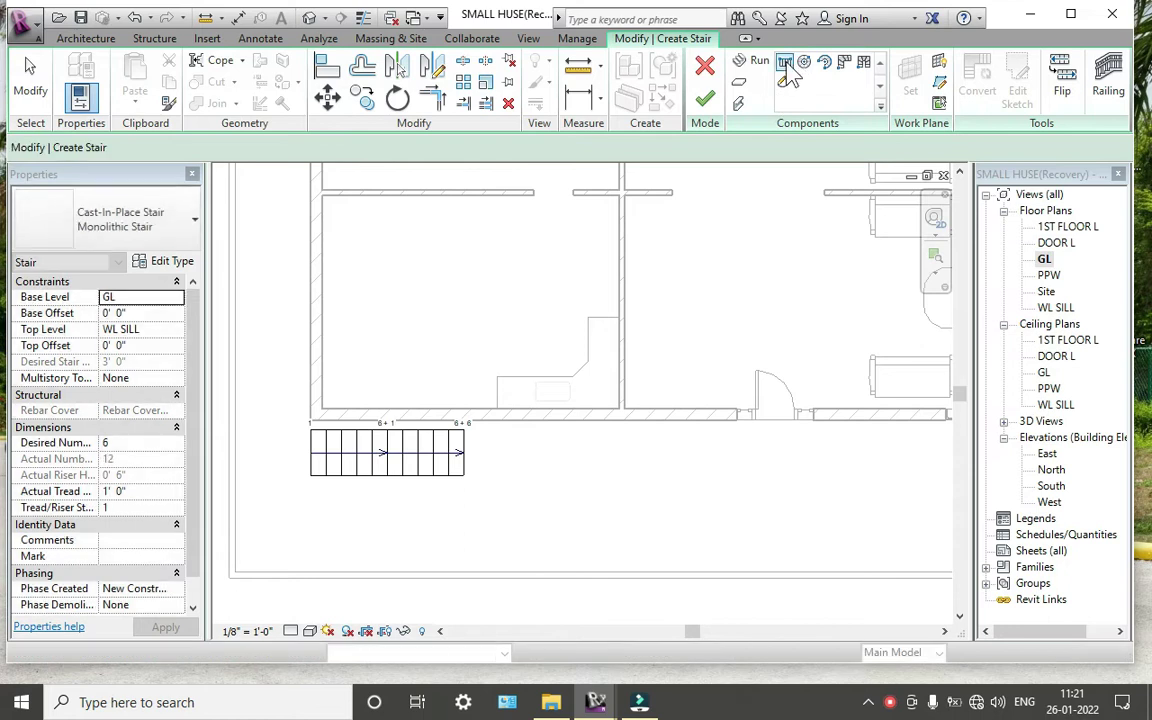
{"action": "left_click", "coordinate": [463, 452]}
{"action": "left_click", "coordinate": [540, 452]}
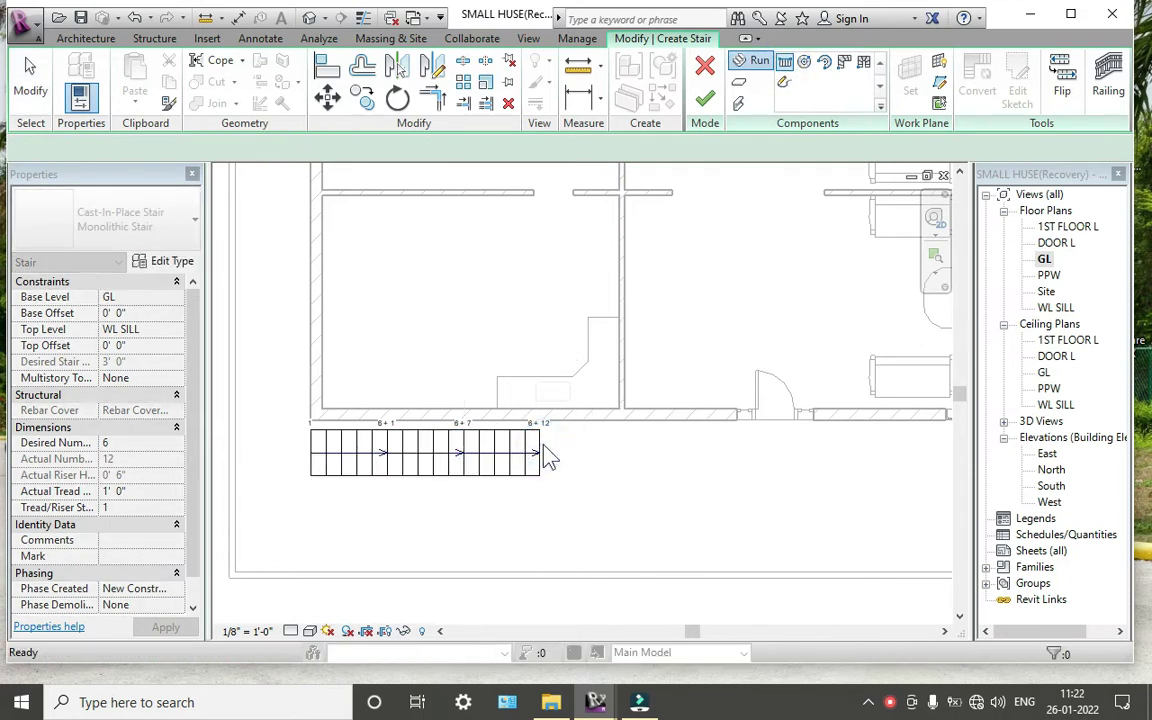
{"action": "key", "text": "Escape"}
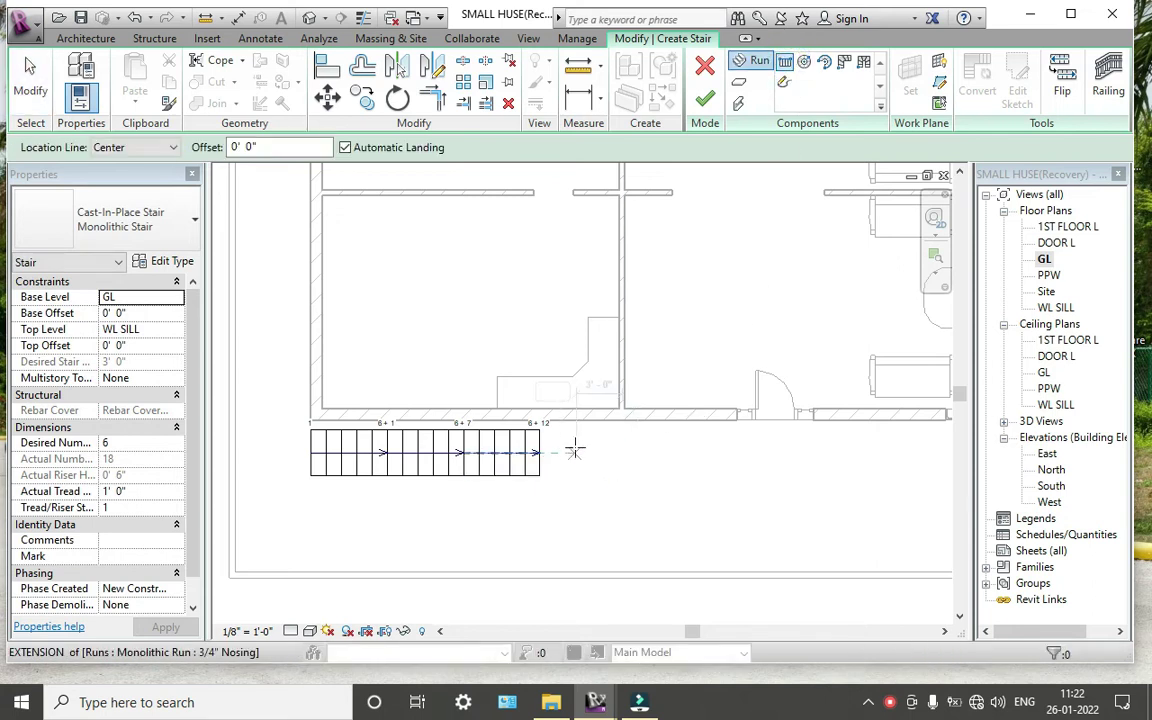
Draw a short run turning up toward the wall, nudge it into place, and begin a two-run landing from it
{"action": "left_click", "coordinate": [575, 451]}
{"action": "left_click", "coordinate": [576, 390]}
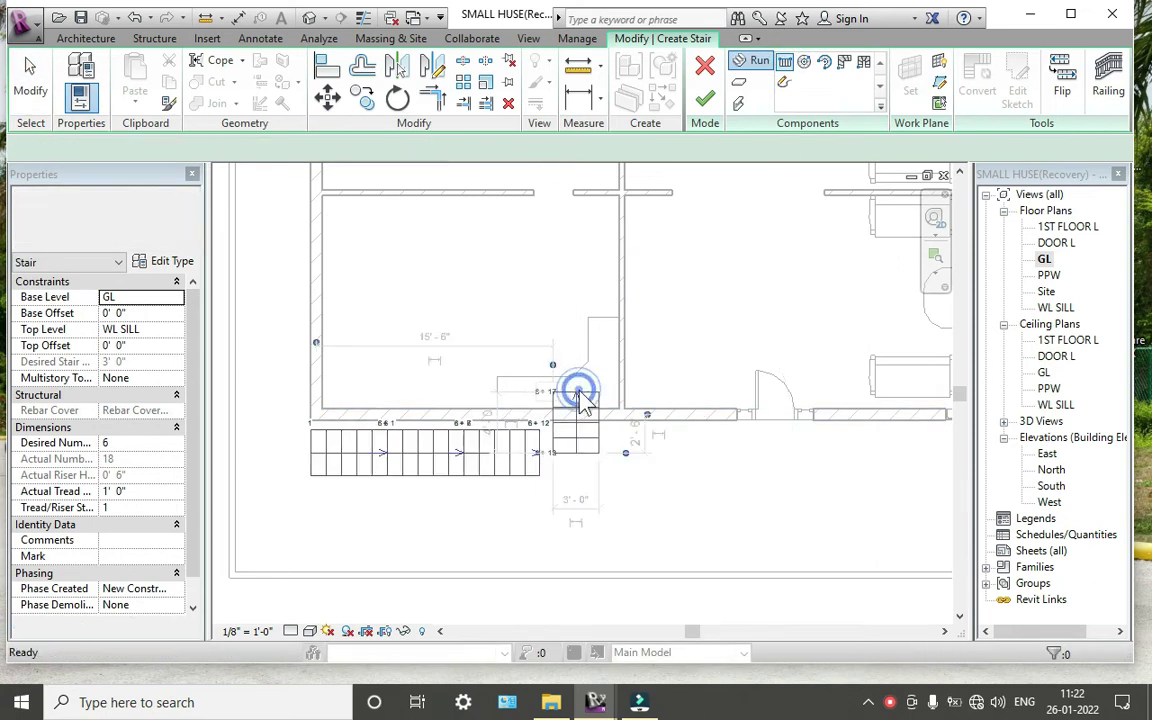
{"action": "key", "text": "Escape"}
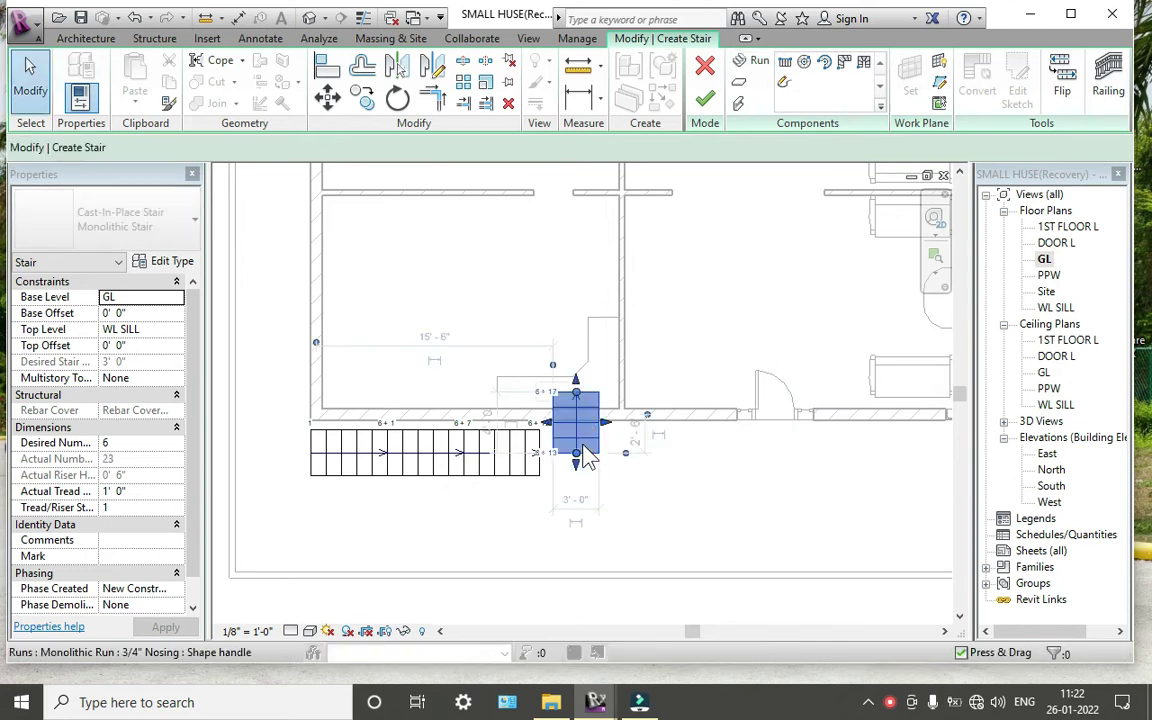
{"action": "left_click", "coordinate": [587, 456]}
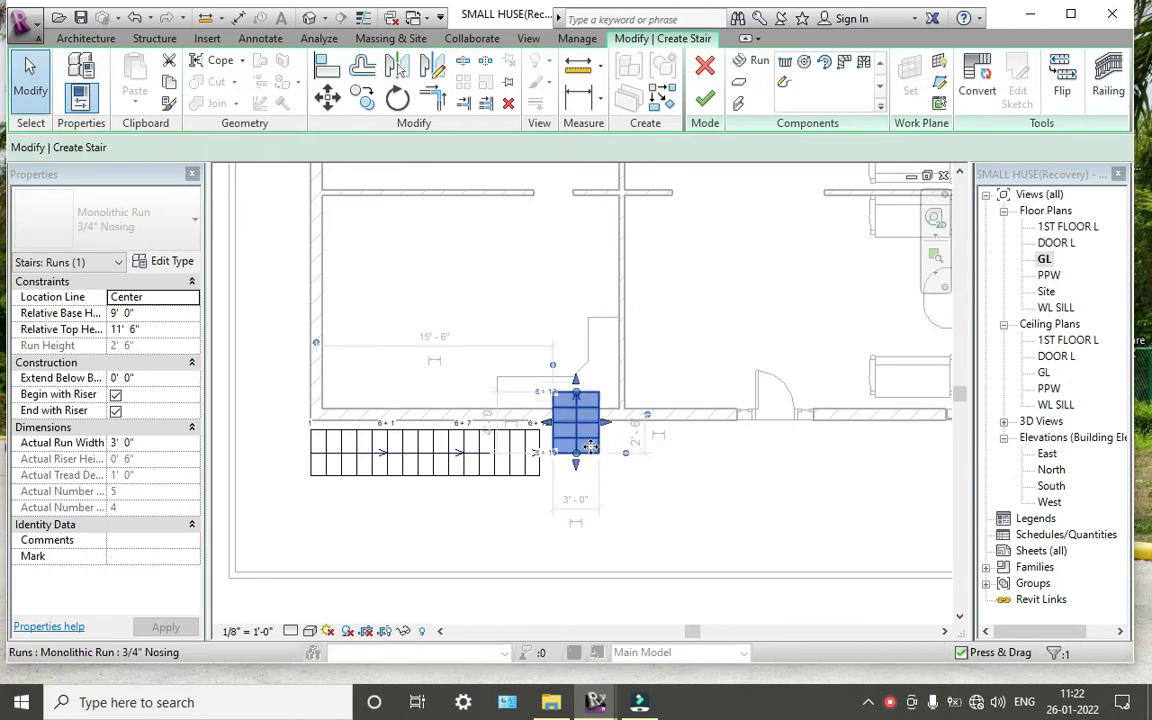
{"action": "left_click_drag", "start_coordinate": [590, 447], "coordinate": [590, 435]}
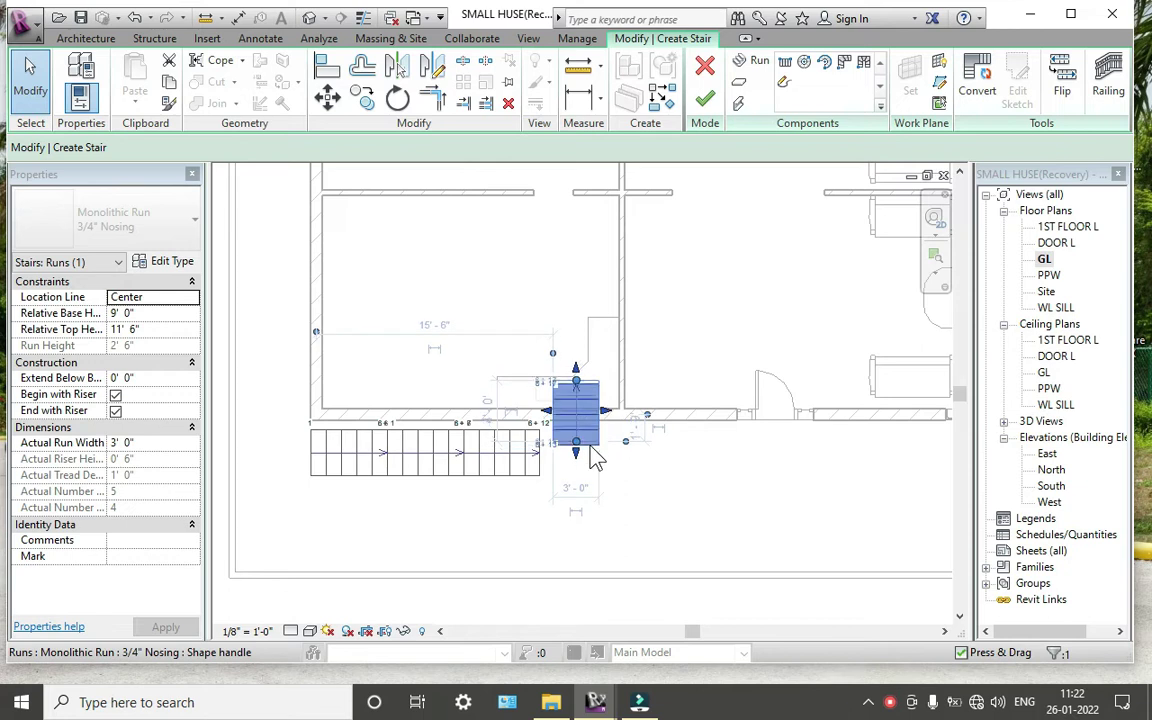
{"action": "key", "text": "Right"}
{"action": "key", "text": "Right"}
{"action": "key", "text": "Right"}
{"action": "key", "text": "Right"}
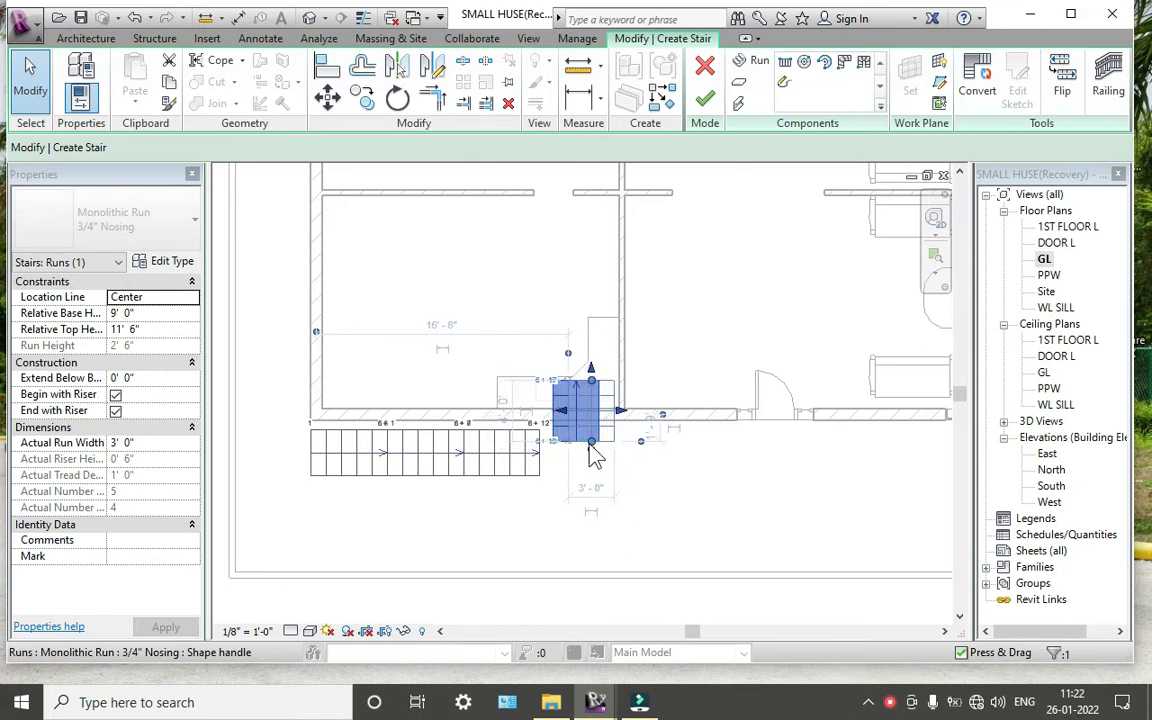
{"action": "key", "text": "Right"}
{"action": "key", "text": "Right"}
{"action": "key", "text": "Right"}
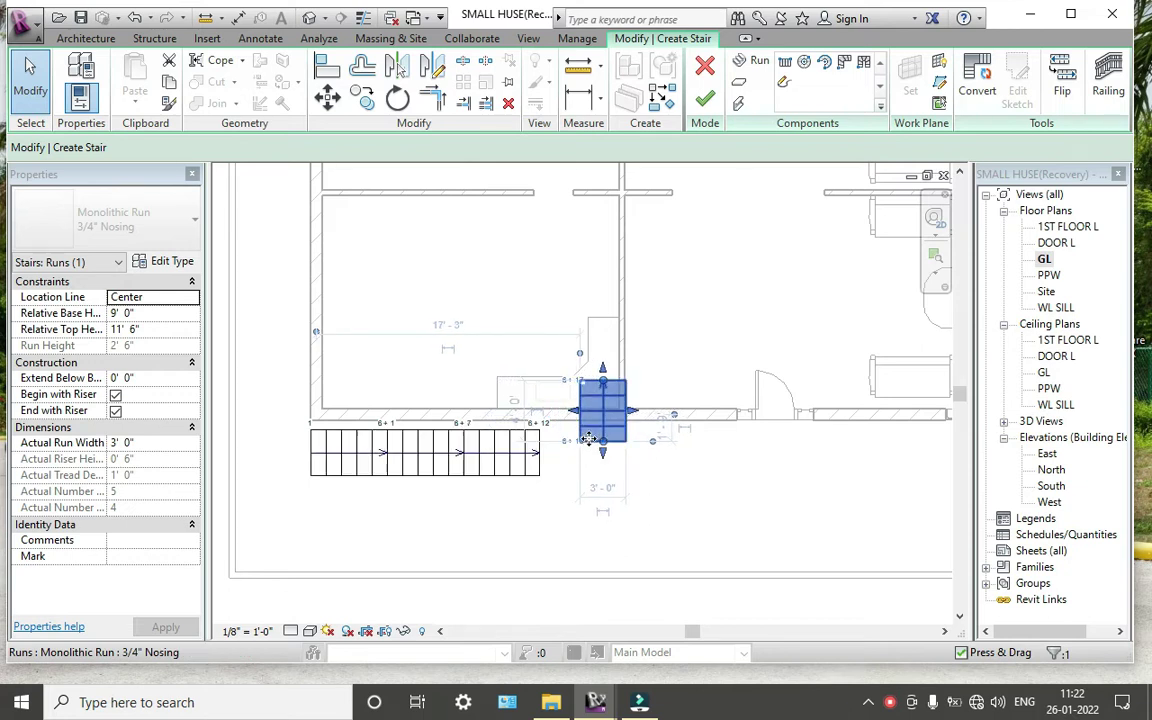
{"action": "key", "text": "Up"}
{"action": "key", "text": "Up"}
{"action": "key", "text": "Up"}
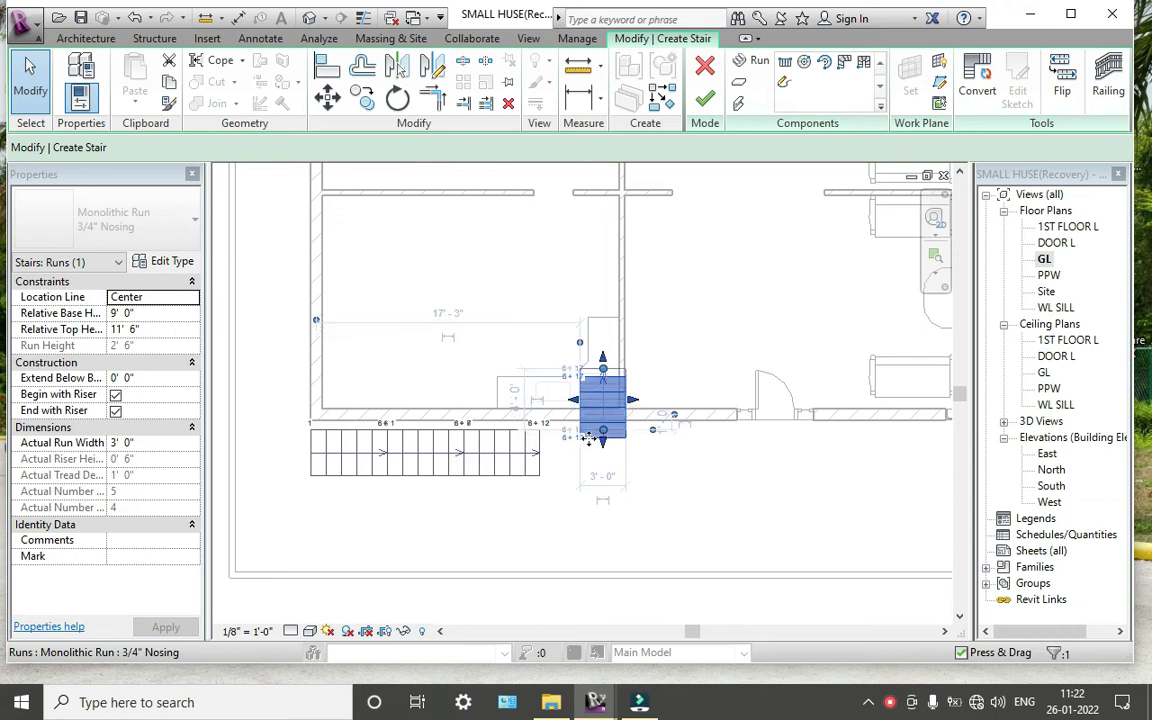
{"action": "key", "text": "Up"}
{"action": "key", "text": "Up"}
{"action": "left_click", "coordinate": [656, 514]}
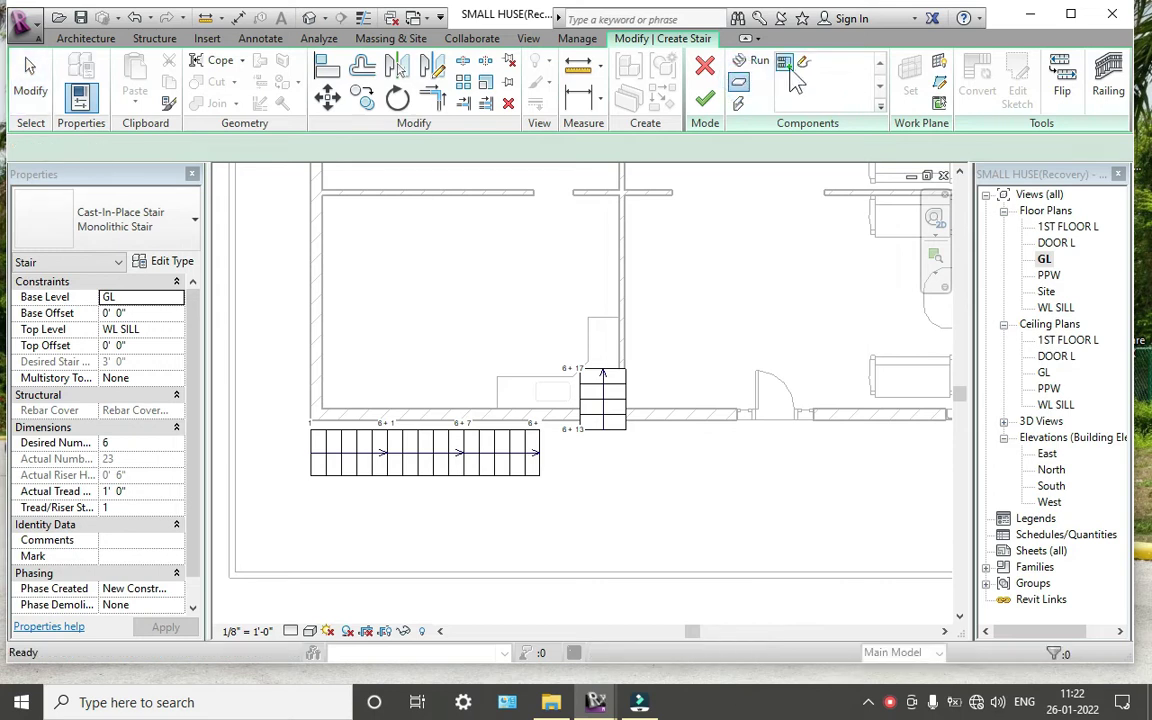
{"action": "left_click", "coordinate": [740, 85]}
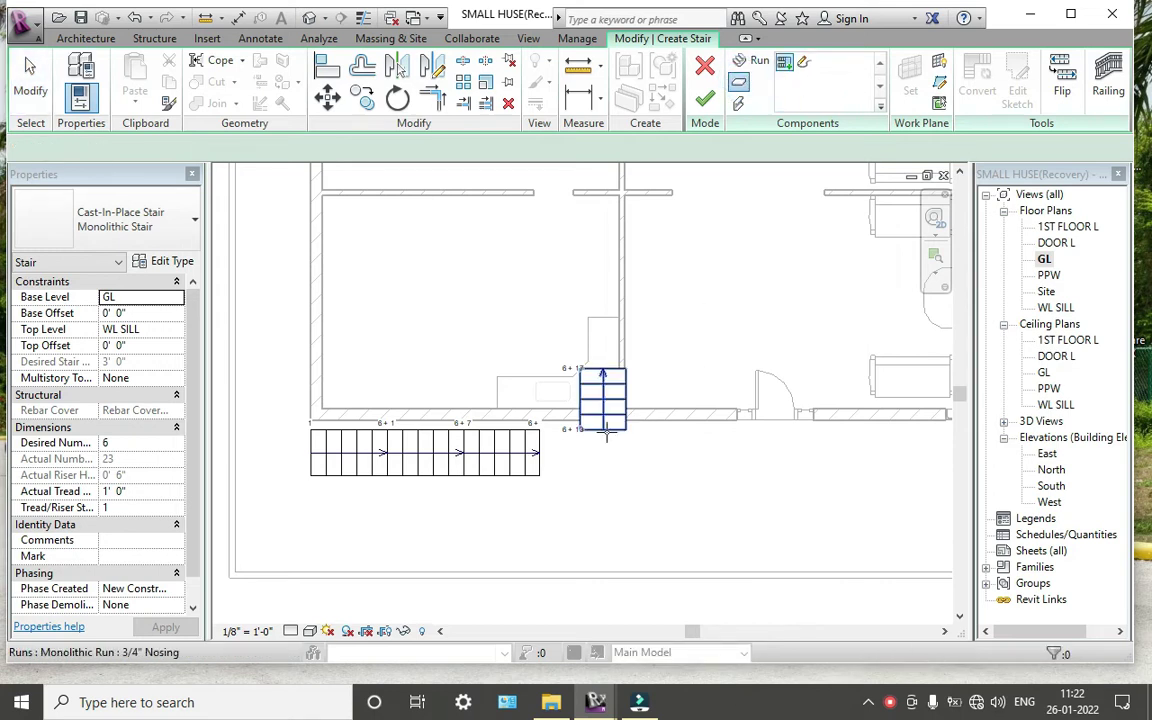
{"action": "left_click", "coordinate": [605, 430]}
Pick the long run to create the landing, dismiss the disconnection warning, and view the stair in 3D
{"action": "left_click", "coordinate": [533, 456]}
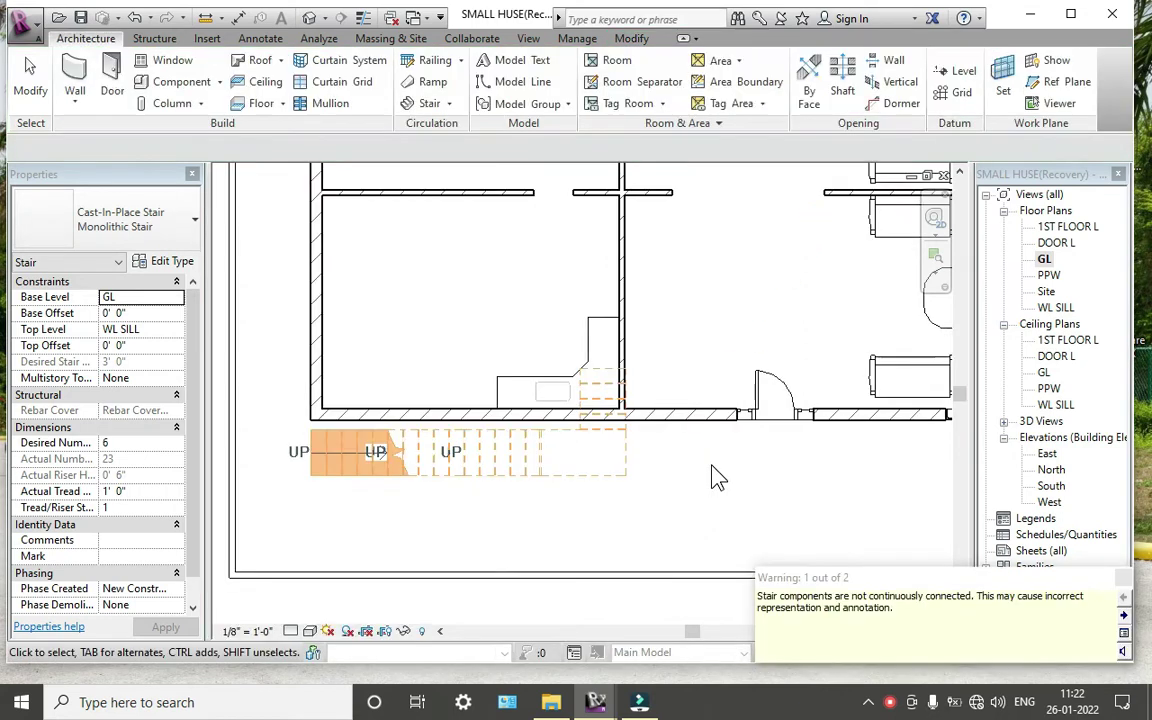
{"action": "left_click", "coordinate": [1124, 578]}
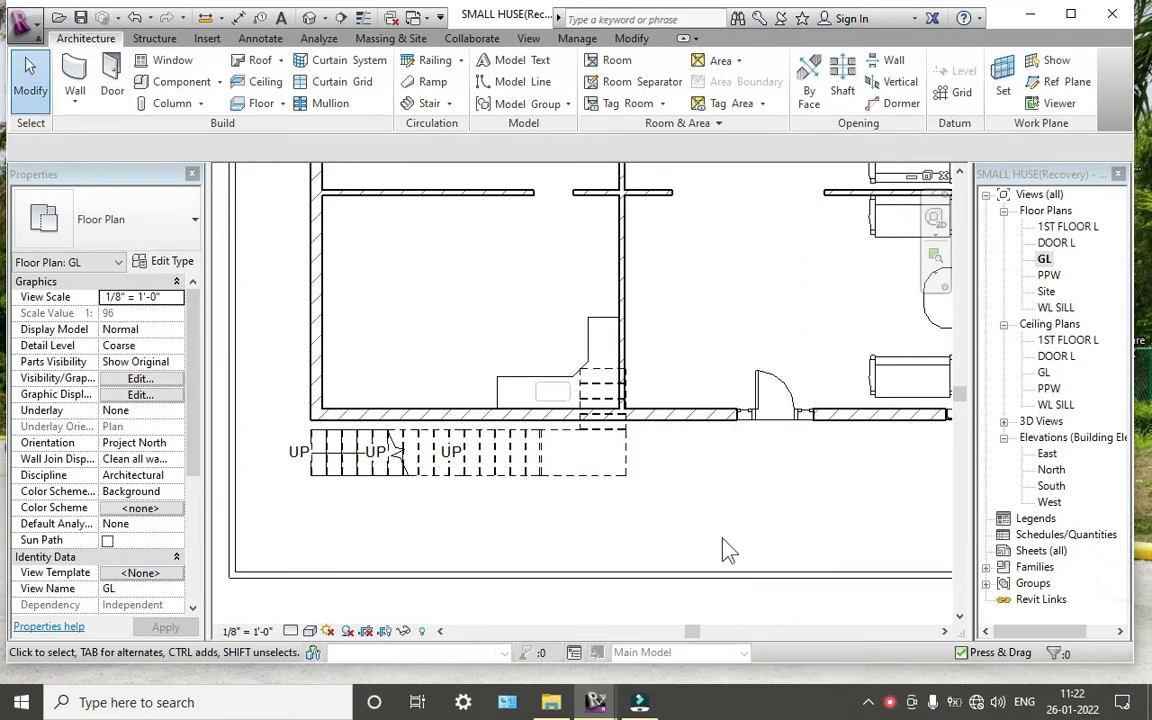
{"action": "left_click", "coordinate": [310, 20]}
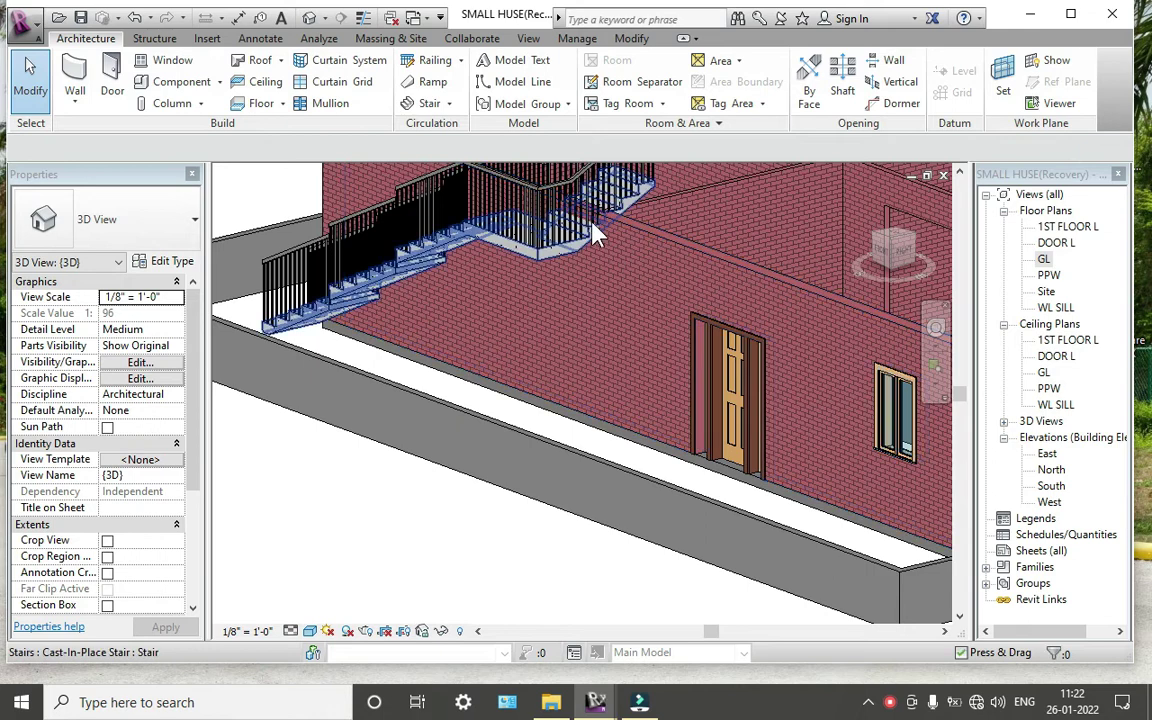
{"action": "middle_click_drag", "start_coordinate": [621, 258], "coordinate": [519, 428], "text": "shift"}
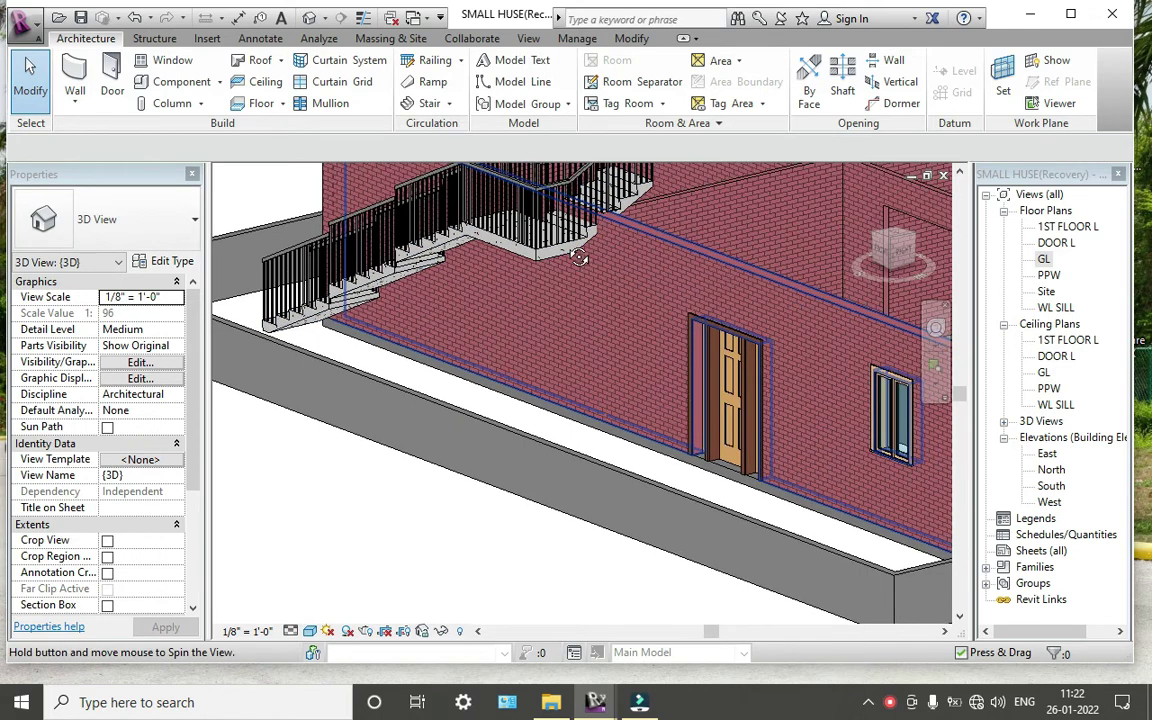
{"action": "scroll", "coordinate": [497, 324], "scroll_direction": "up", "scroll_amount": 1}
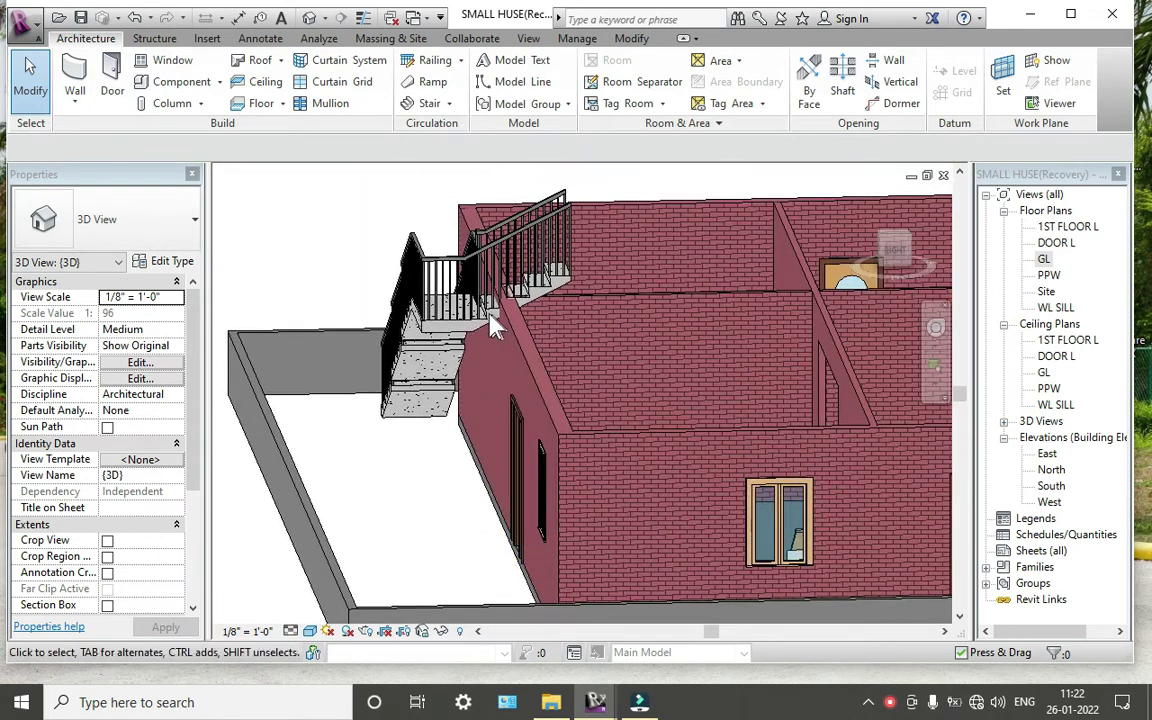
{"action": "scroll", "coordinate": [497, 321], "scroll_direction": "up", "scroll_amount": 2}
{"action": "scroll", "coordinate": [497, 321], "scroll_direction": "up", "scroll_amount": 1}
{"action": "scroll", "coordinate": [545, 322], "scroll_direction": "up", "scroll_amount": 1}
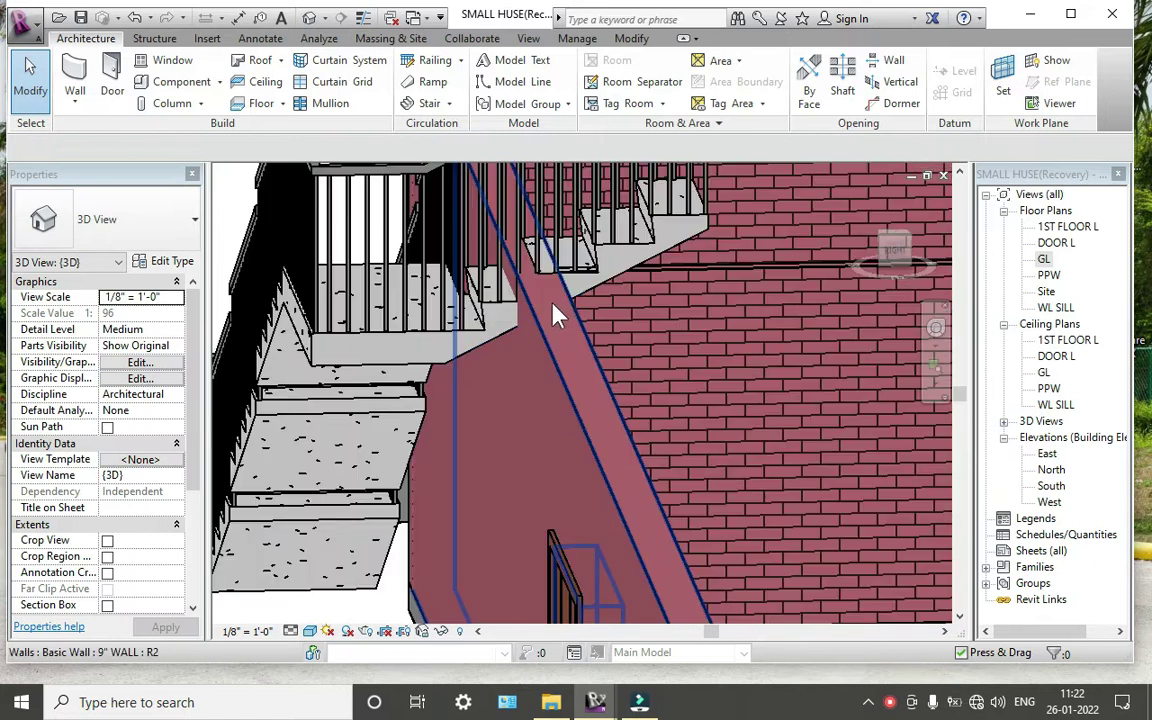
{"action": "left_click", "coordinate": [595, 265]}
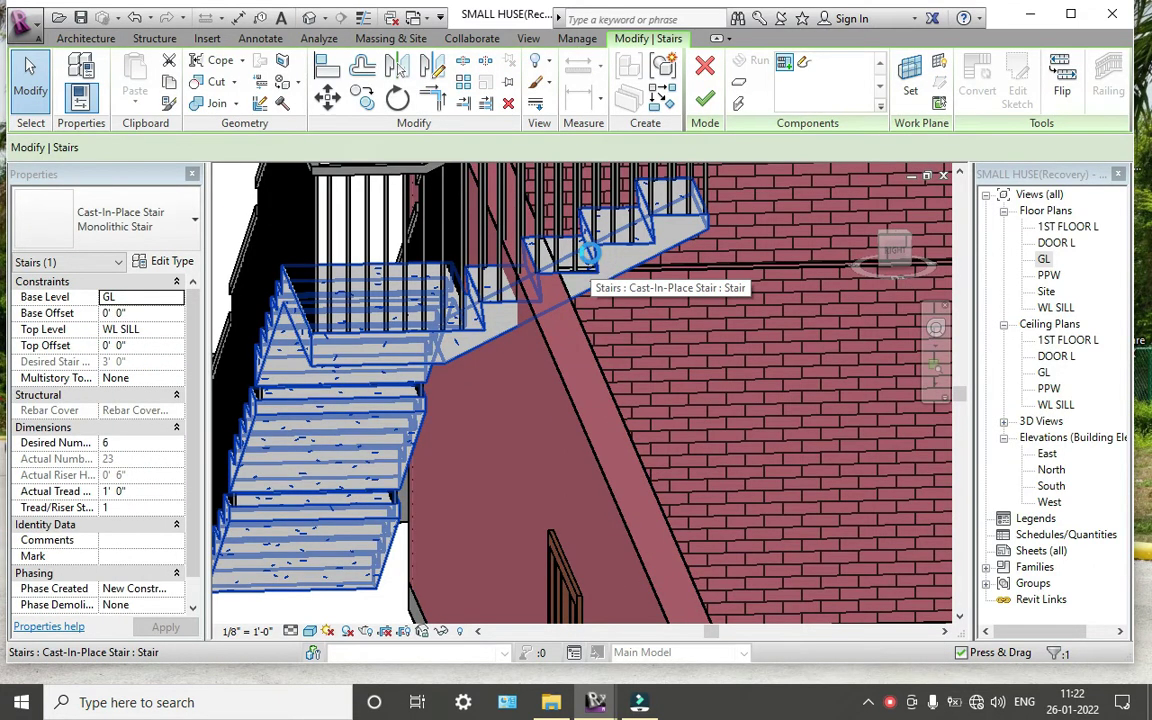
{"action": "mouse_move", "coordinate": [596, 265]}
{"action": "left_mouse_down"}
{"action": "mouse_move", "coordinate": [590, 255]}
{"action": "mouse_move", "coordinate": [566, 262]}
{"action": "left_mouse_up"}
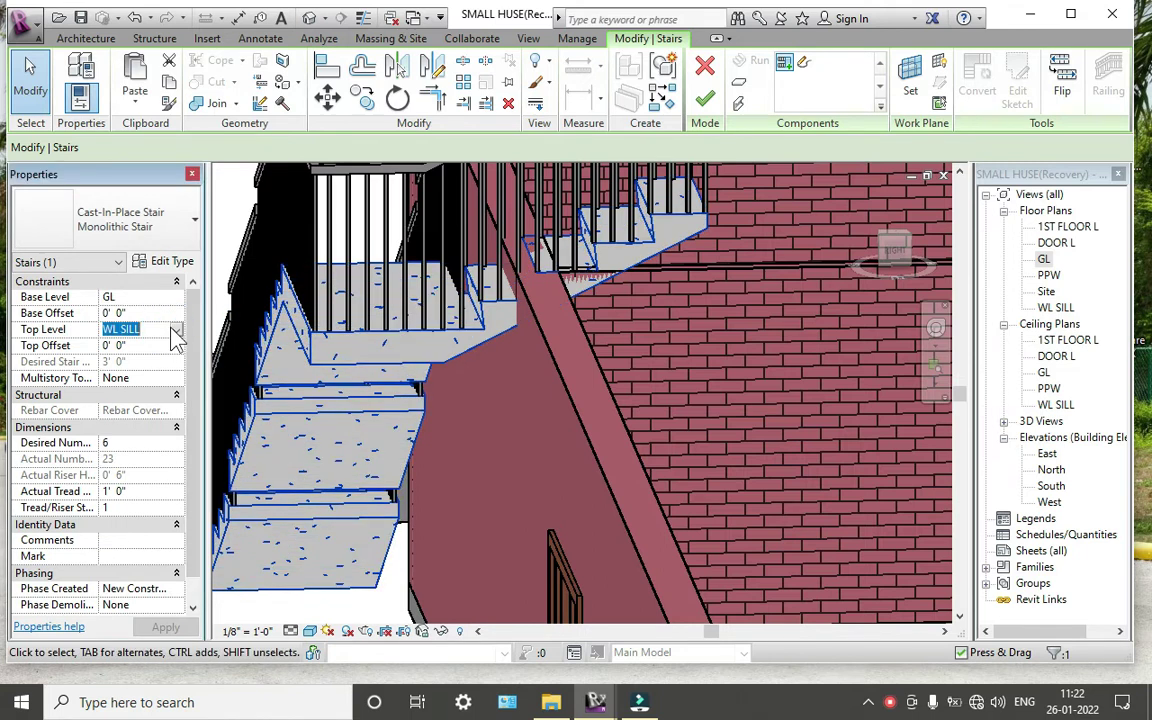
{"action": "left_click", "coordinate": [175, 331]}
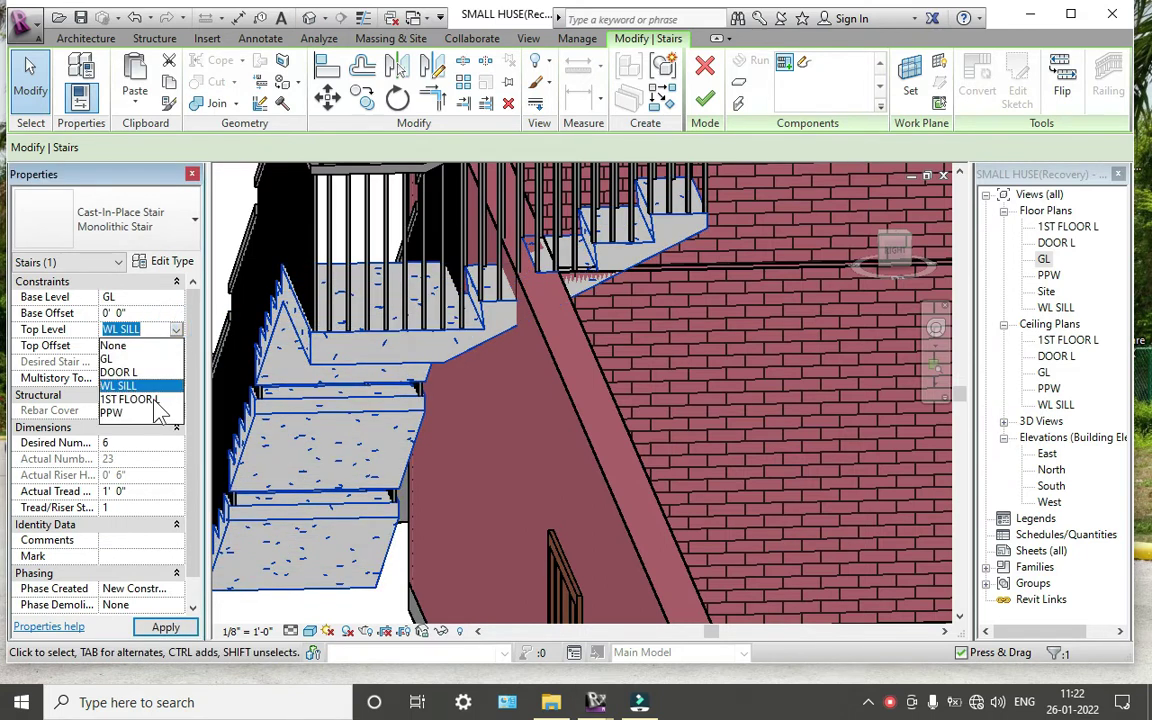
{"action": "left_click", "coordinate": [155, 403]}
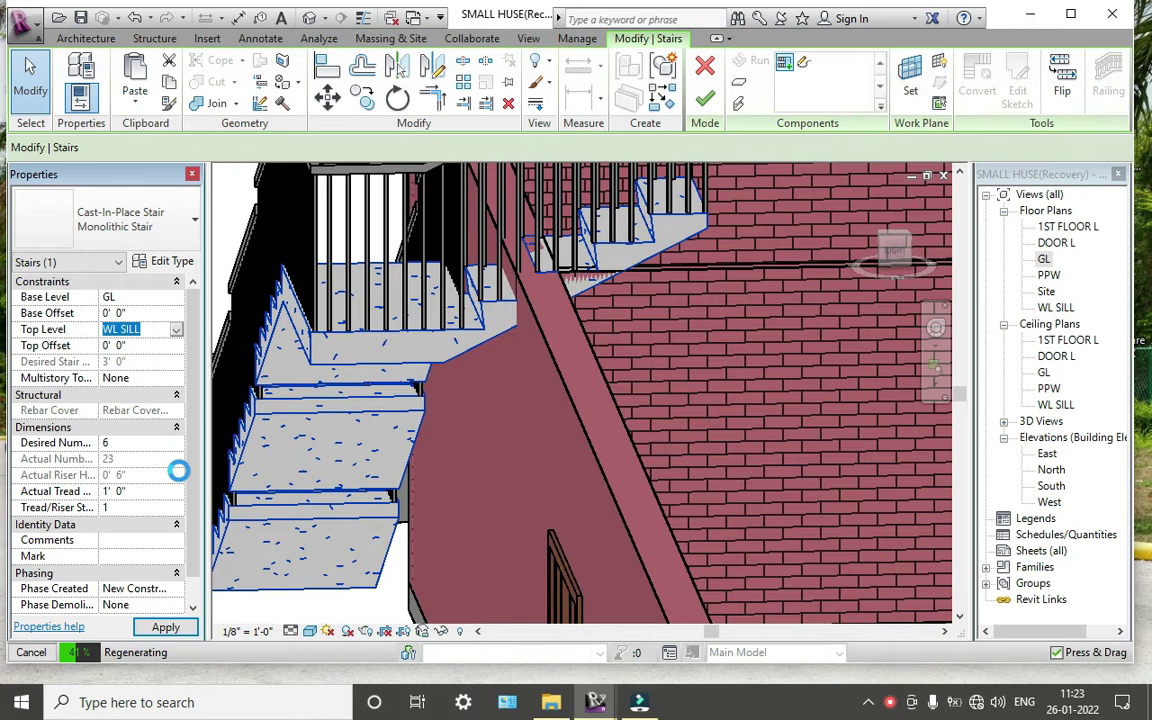
{"action": "left_click", "coordinate": [891, 702]}
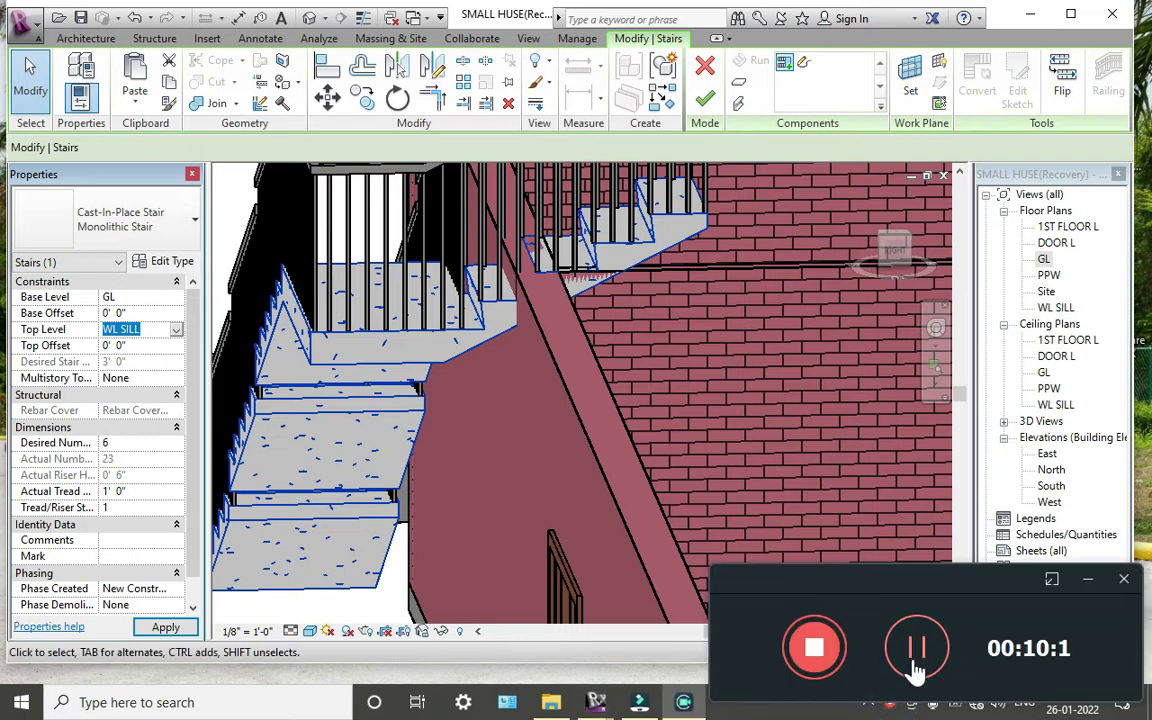
{"action": "left_click", "coordinate": [913, 650]}
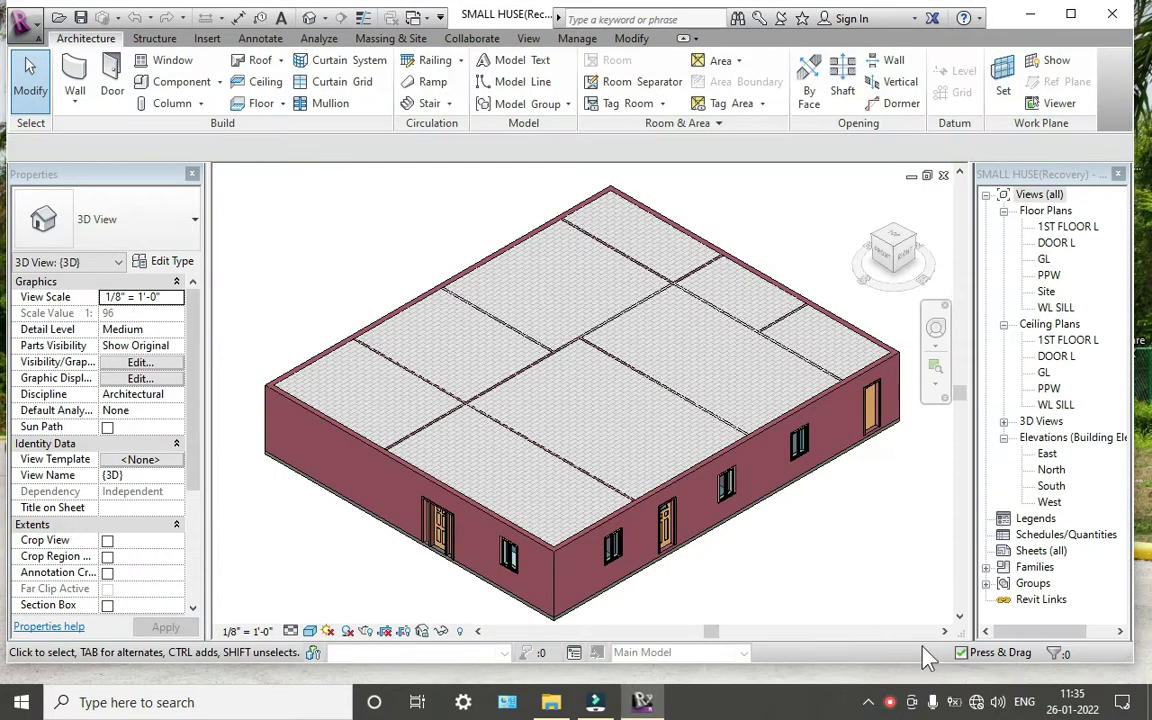
{"action": "double_click", "coordinate": [1050, 228]}
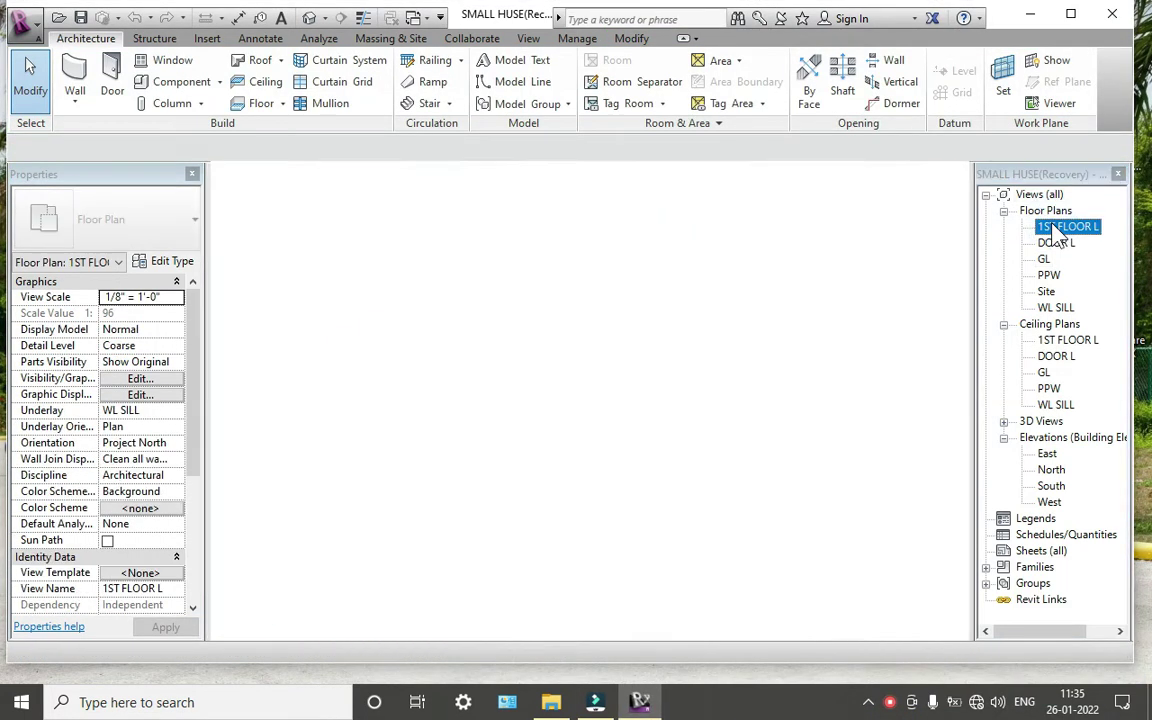
{"action": "scroll", "coordinate": [509, 268], "scroll_direction": "up", "scroll_amount": 3}
{"action": "scroll", "coordinate": [509, 268], "scroll_direction": "up", "scroll_amount": 3}
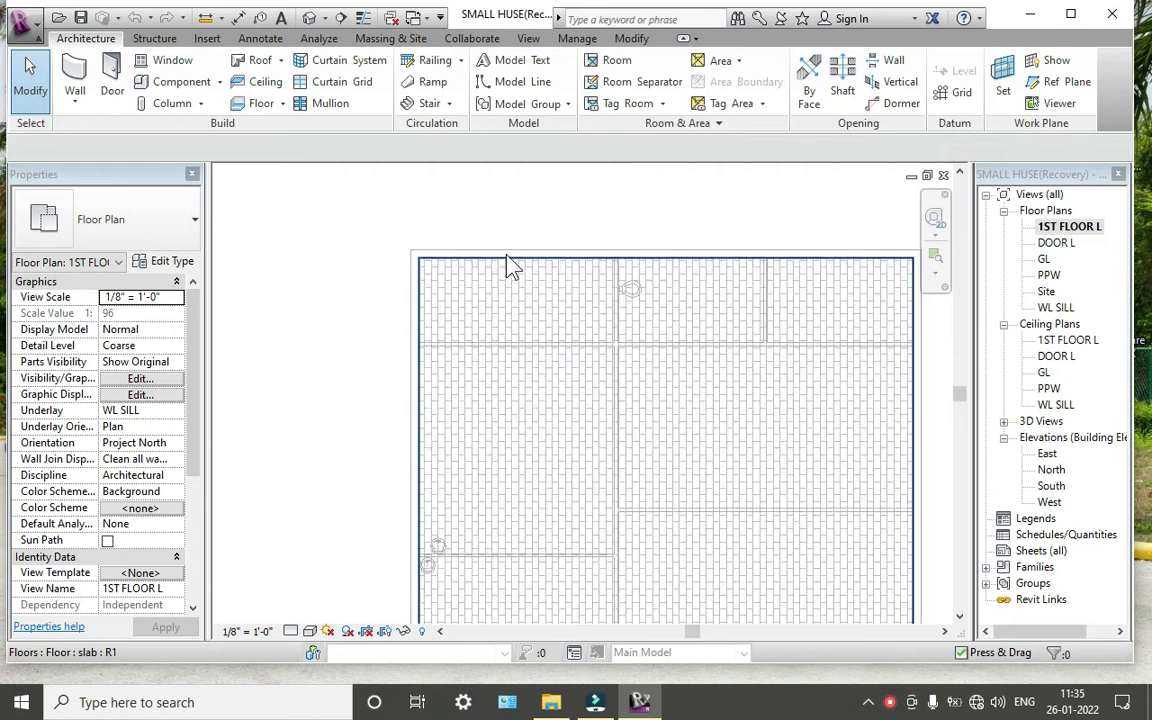
{"action": "scroll", "coordinate": [510, 268], "scroll_direction": "up", "scroll_amount": 2}
{"action": "scroll", "coordinate": [508, 262], "scroll_direction": "up", "scroll_amount": 1}
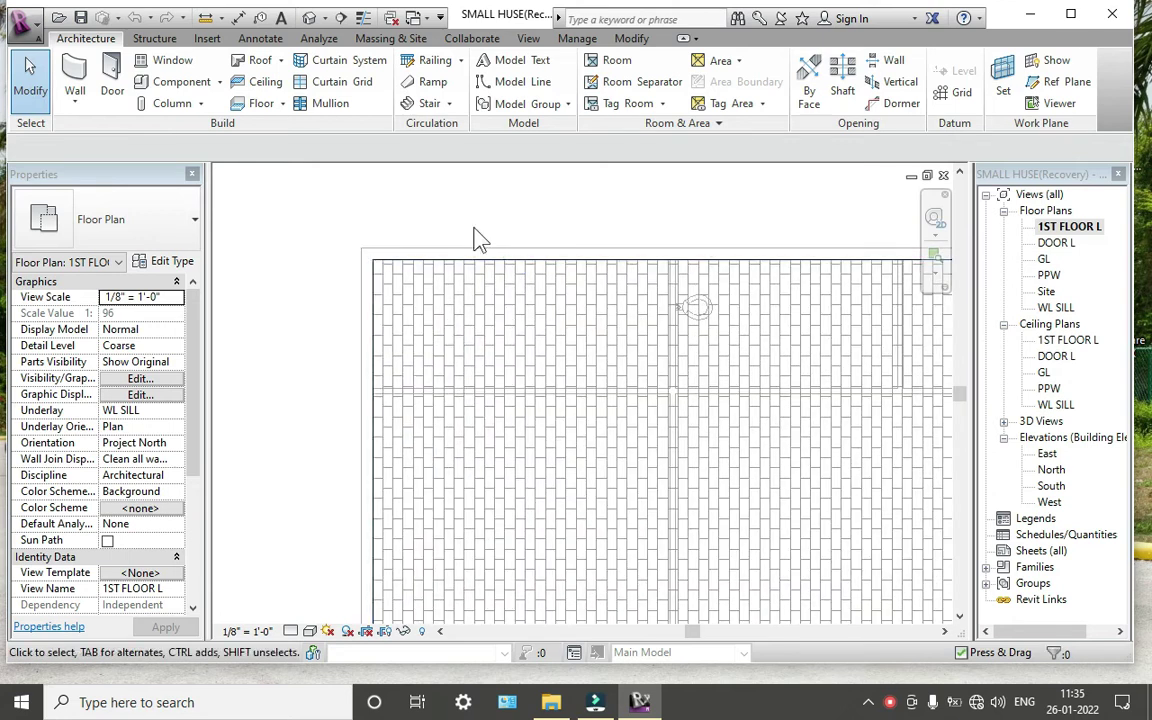
Start a wall using the Basic Wall Generic - 4" Brick type
{"action": "left_click", "coordinate": [76, 72]}
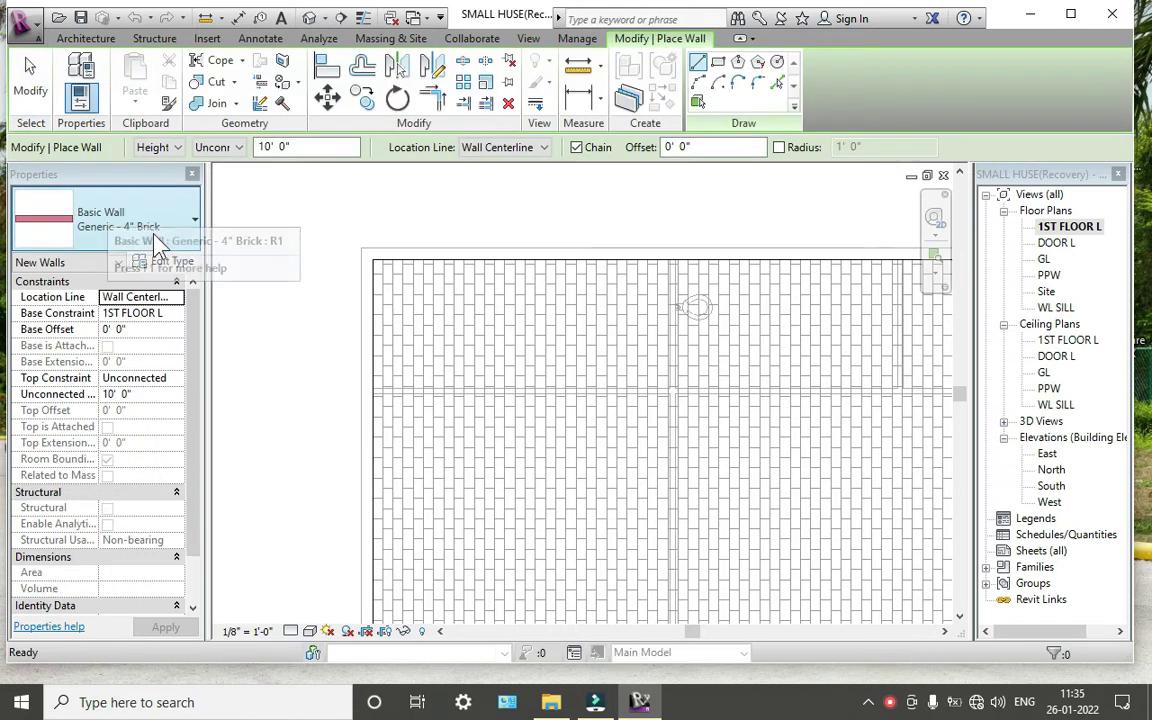
{"action": "left_click", "coordinate": [153, 232]}
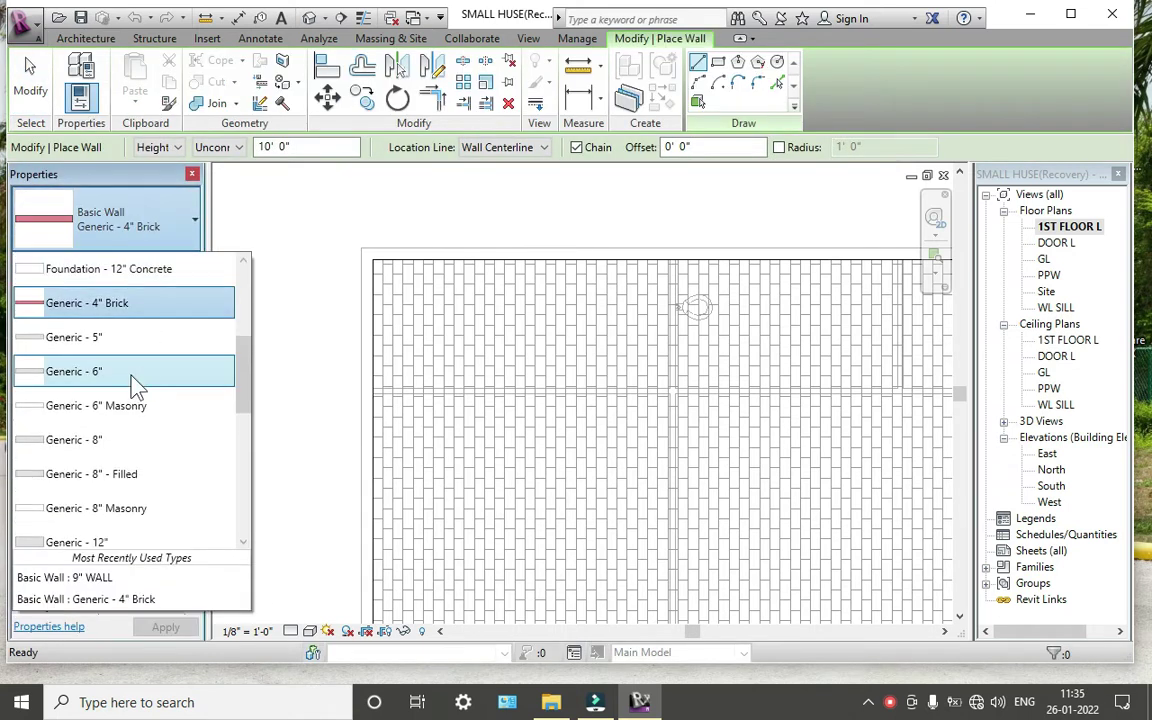
{"action": "scroll", "coordinate": [134, 368], "scroll_direction": "up", "scroll_amount": 2}
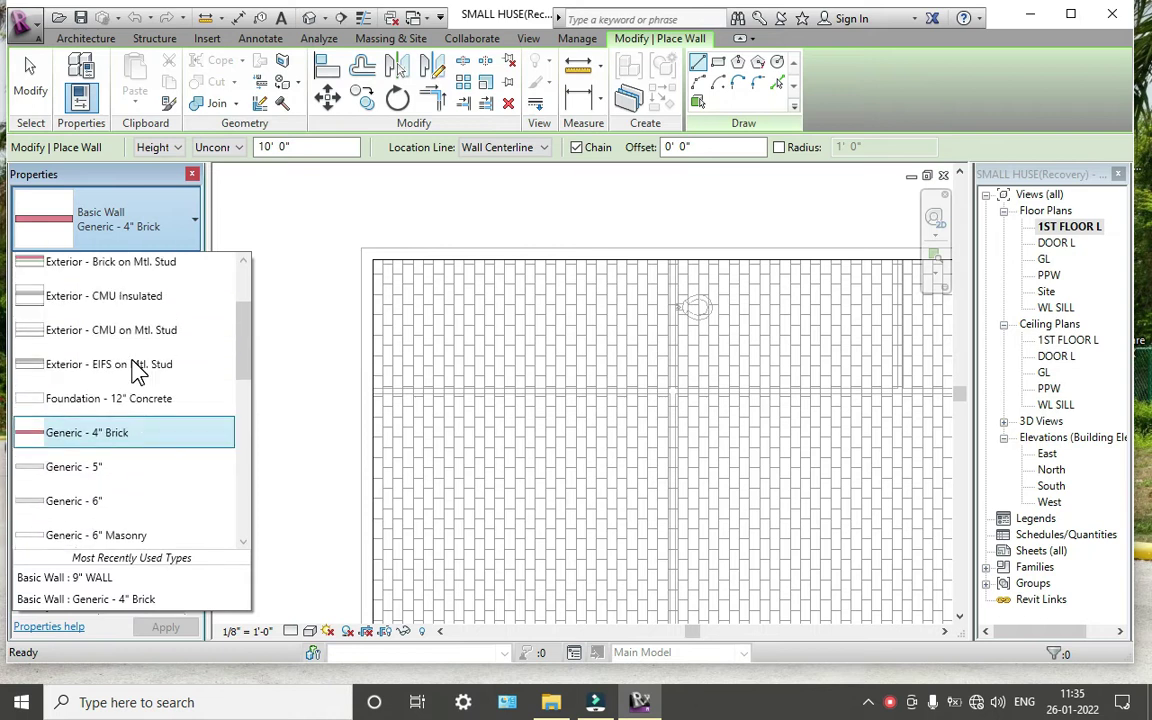
{"action": "scroll", "coordinate": [138, 368], "scroll_direction": "up", "scroll_amount": 2}
{"action": "scroll", "coordinate": [138, 368], "scroll_direction": "down", "scroll_amount": 2}
{"action": "scroll", "coordinate": [138, 366], "scroll_direction": "down", "scroll_amount": 3}
{"action": "scroll", "coordinate": [138, 366], "scroll_direction": "down", "scroll_amount": 3}
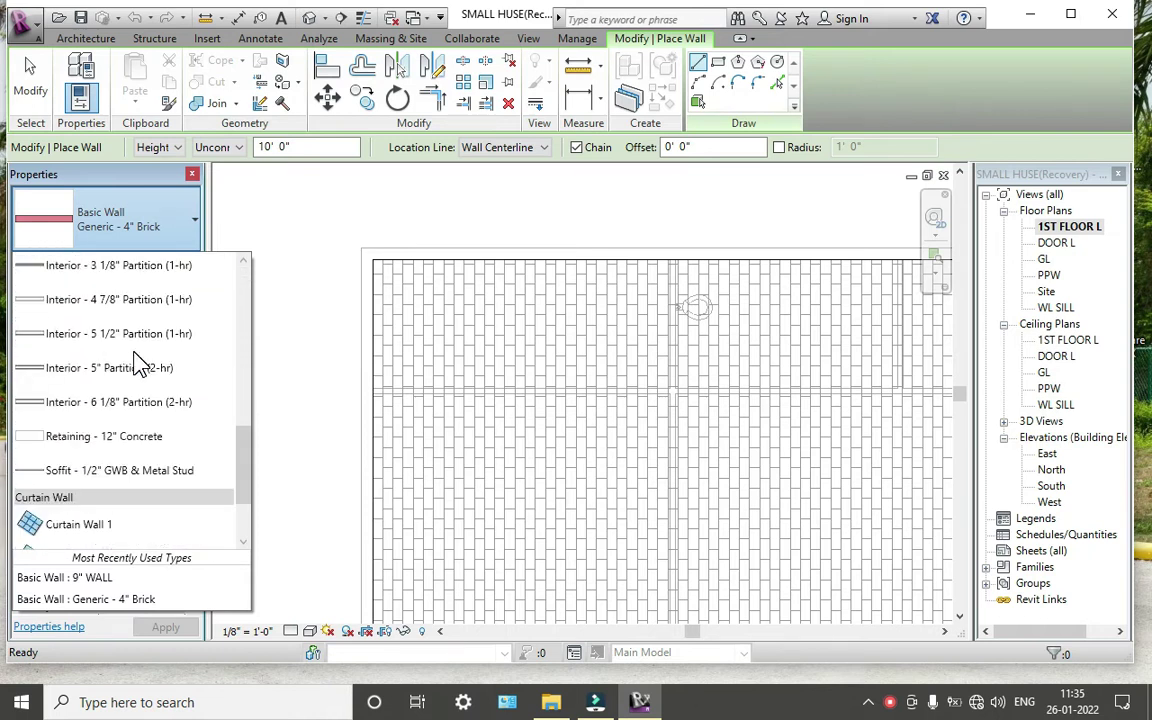
{"action": "scroll", "coordinate": [138, 366], "scroll_direction": "down", "scroll_amount": 2}
{"action": "scroll", "coordinate": [136, 358], "scroll_direction": "up", "scroll_amount": 3}
{"action": "scroll", "coordinate": [136, 358], "scroll_direction": "up", "scroll_amount": 2}
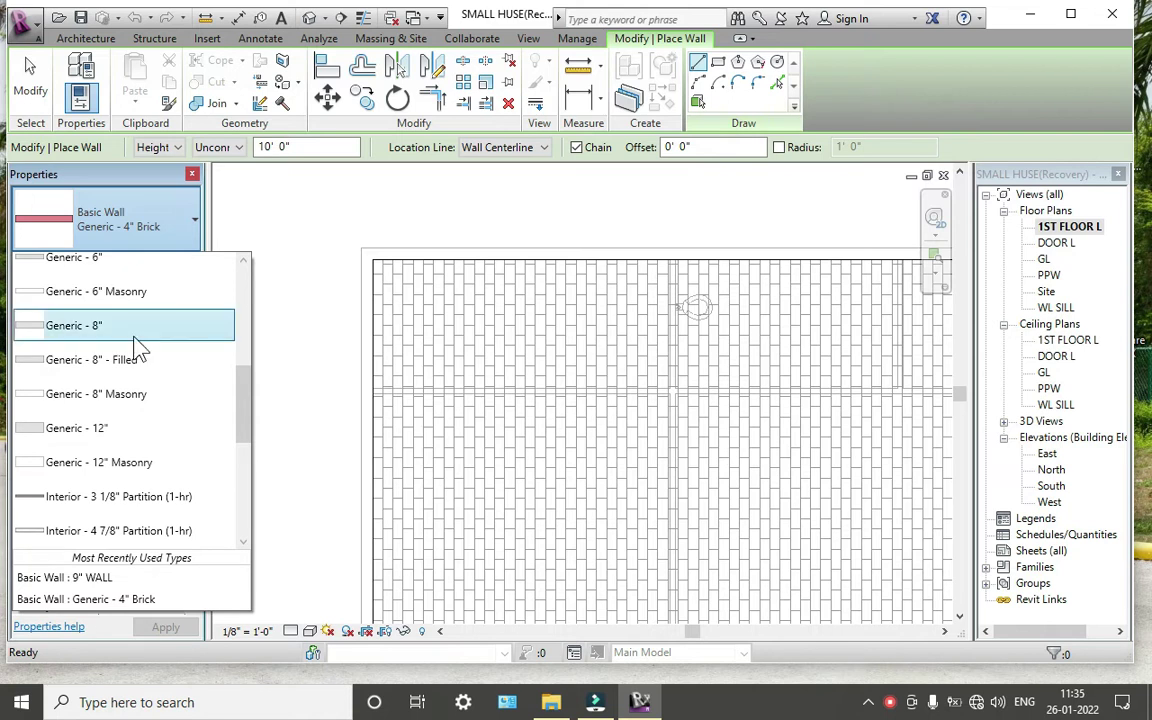
{"action": "scroll", "coordinate": [136, 345], "scroll_direction": "up", "scroll_amount": 1}
{"action": "left_click", "coordinate": [130, 320]}
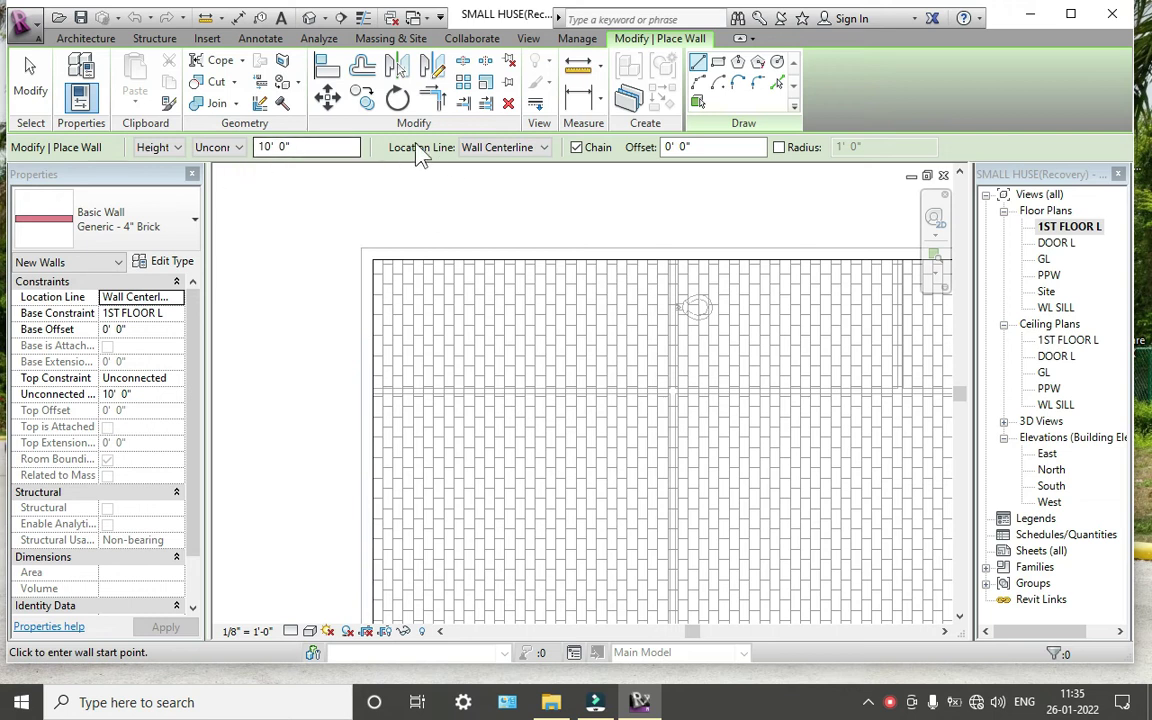
Keep the wall height Unconnected at 10' 0" and location line at Wall Centerline
{"action": "left_click", "coordinate": [232, 150]}
{"action": "left_click", "coordinate": [230, 150]}
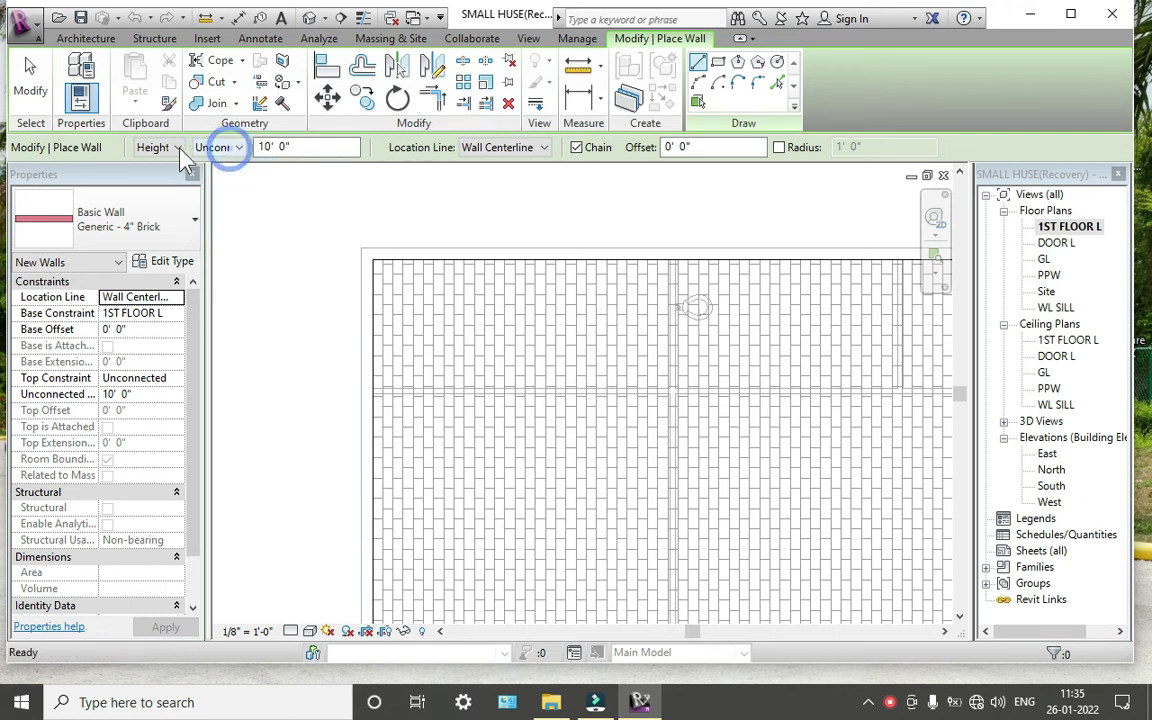
{"action": "left_click", "coordinate": [505, 147]}
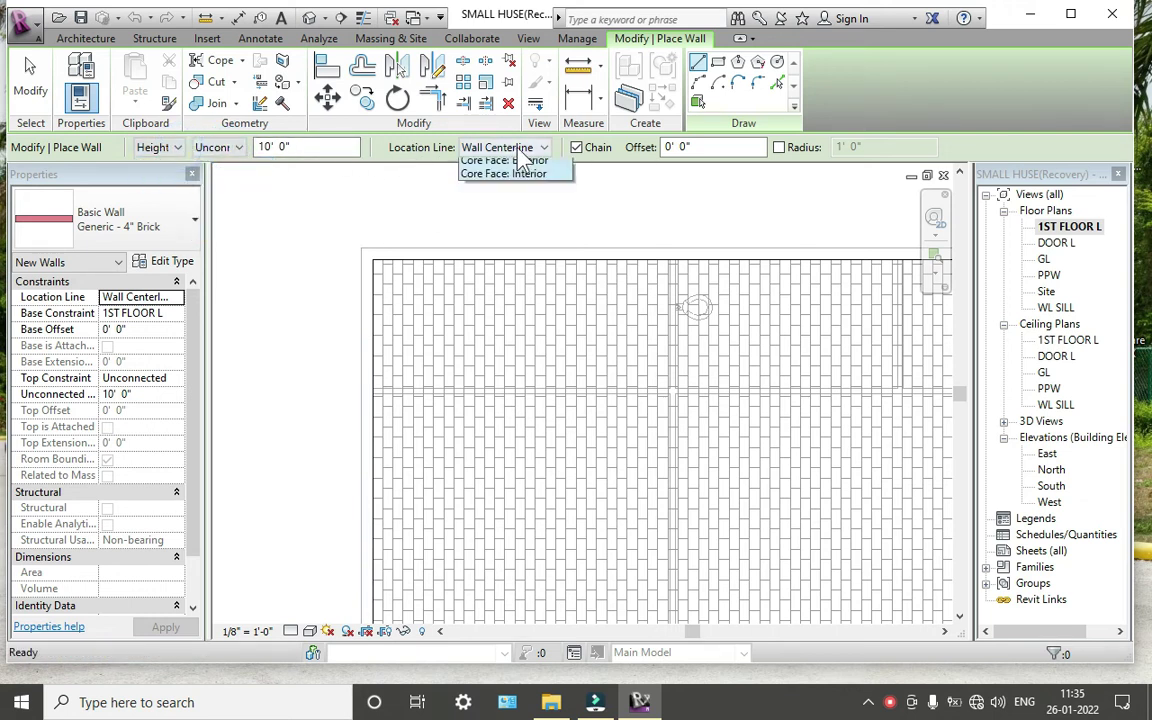
{"action": "left_click", "coordinate": [512, 147]}
Set location line to Finish Face: Exterior and draw the brick wall along the house's top edge
{"action": "scroll", "coordinate": [375, 262], "scroll_direction": "up", "scroll_amount": 5}
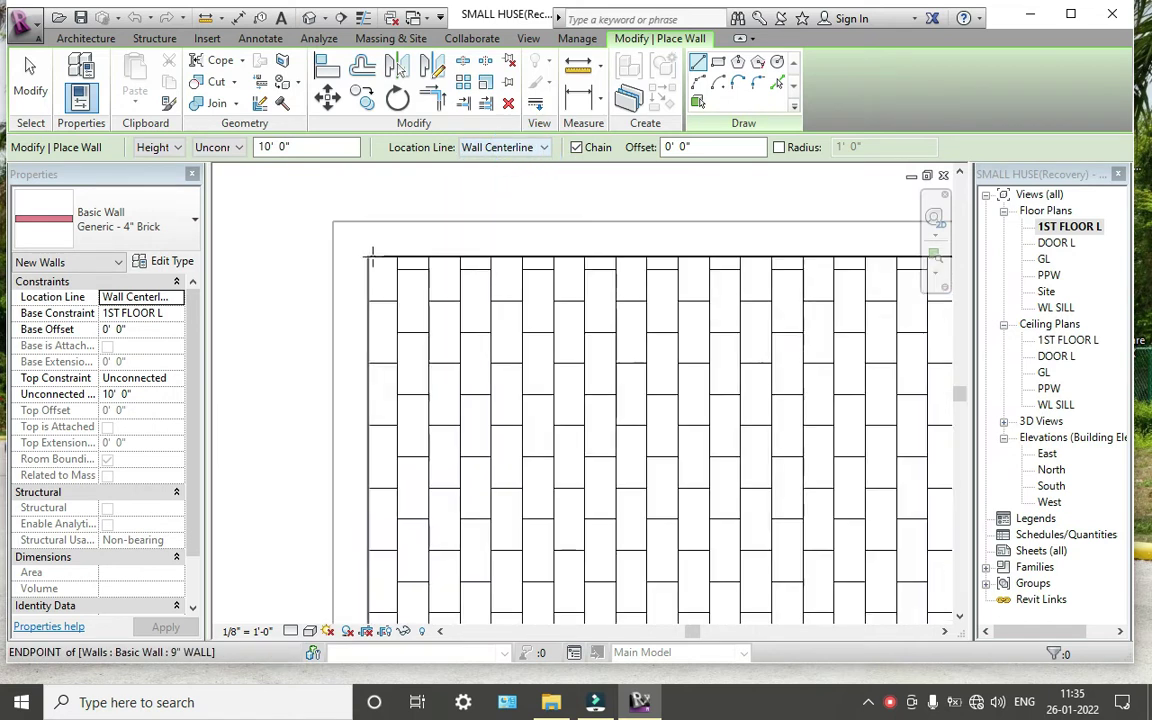
{"action": "scroll", "coordinate": [368, 250], "scroll_direction": "up", "scroll_amount": 1}
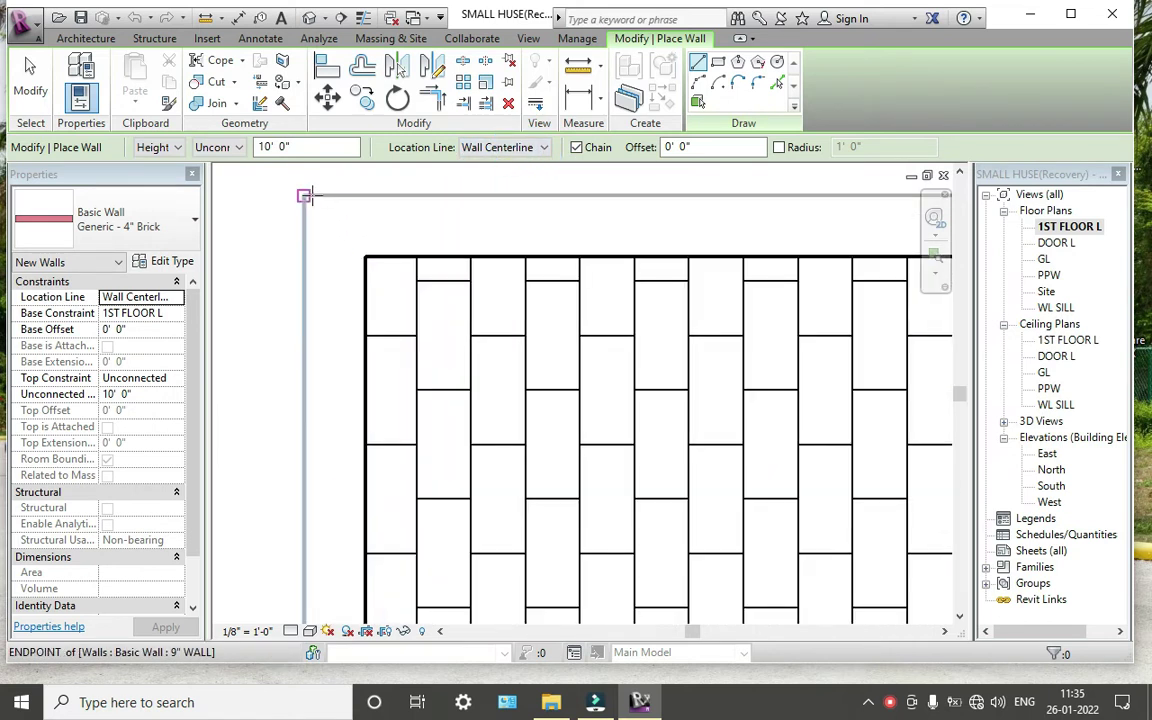
{"action": "left_click", "coordinate": [493, 149]}
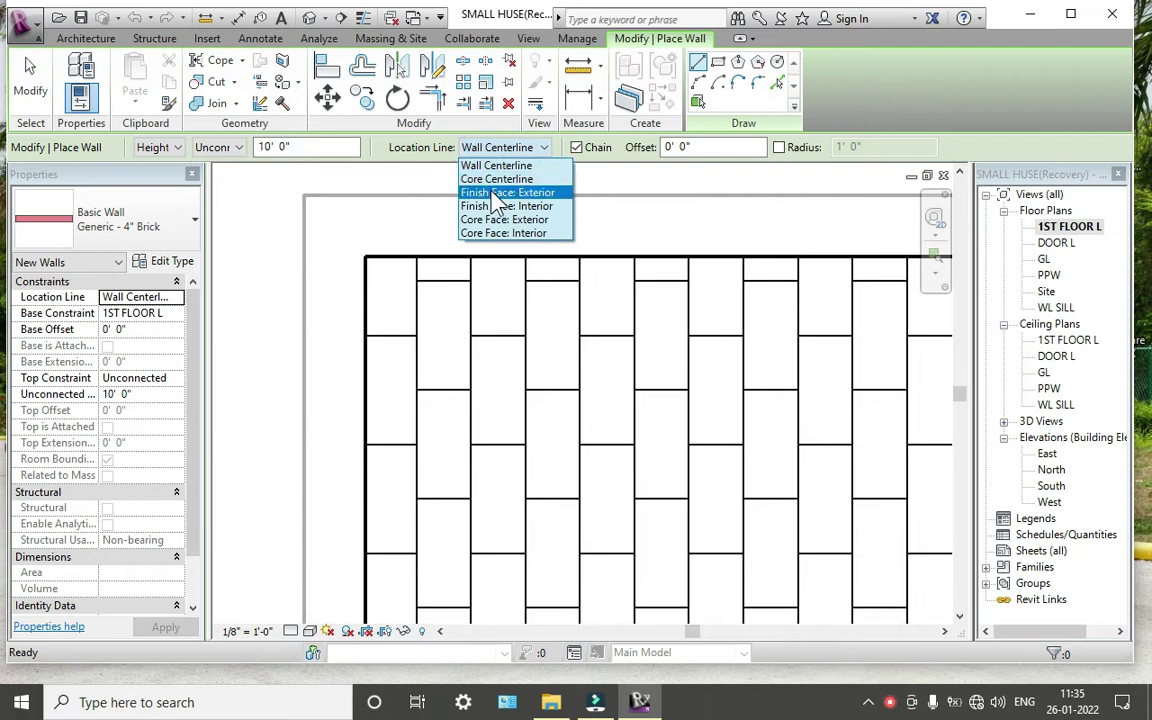
{"action": "left_click", "coordinate": [497, 192]}
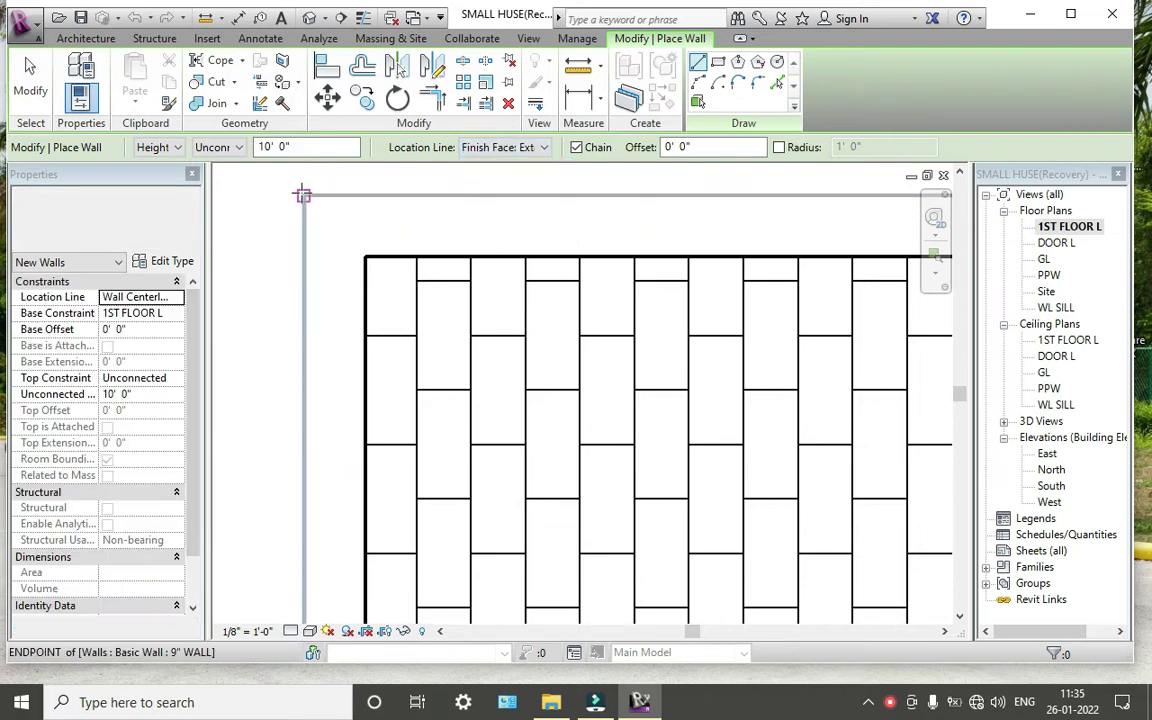
{"action": "left_click", "coordinate": [305, 196]}
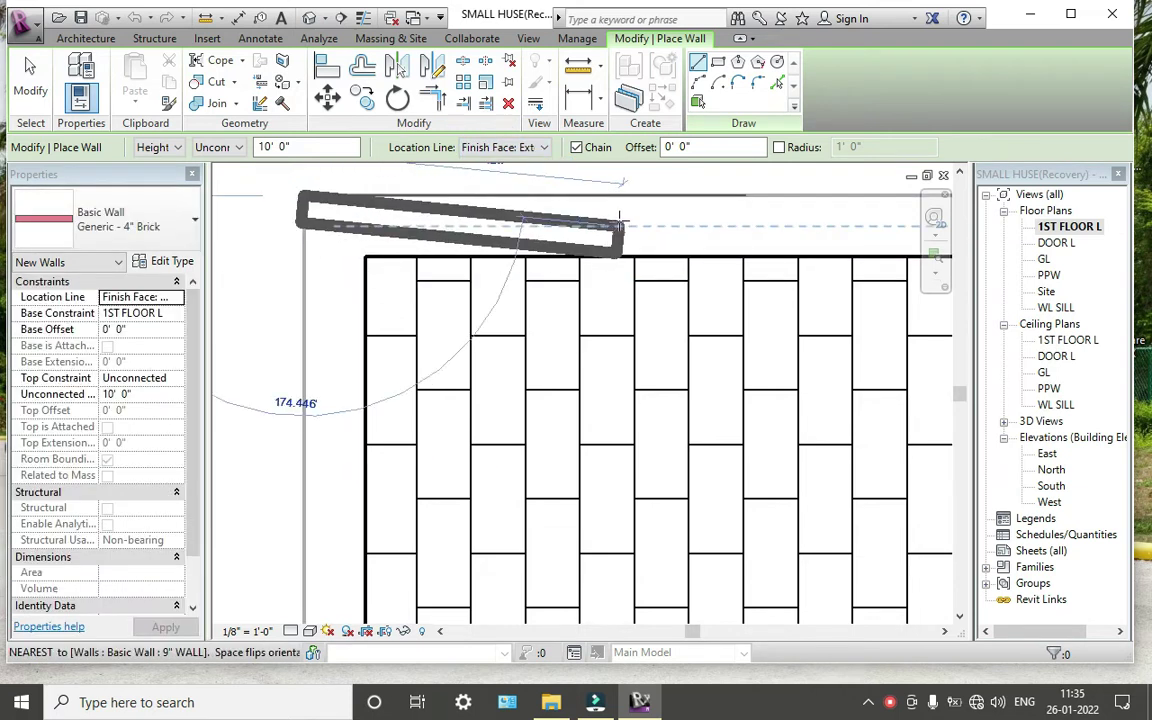
{"action": "scroll", "coordinate": [617, 226], "scroll_direction": "down", "scroll_amount": 3}
{"action": "middle_click_drag", "start_coordinate": [533, 270], "coordinate": [270, 411]}
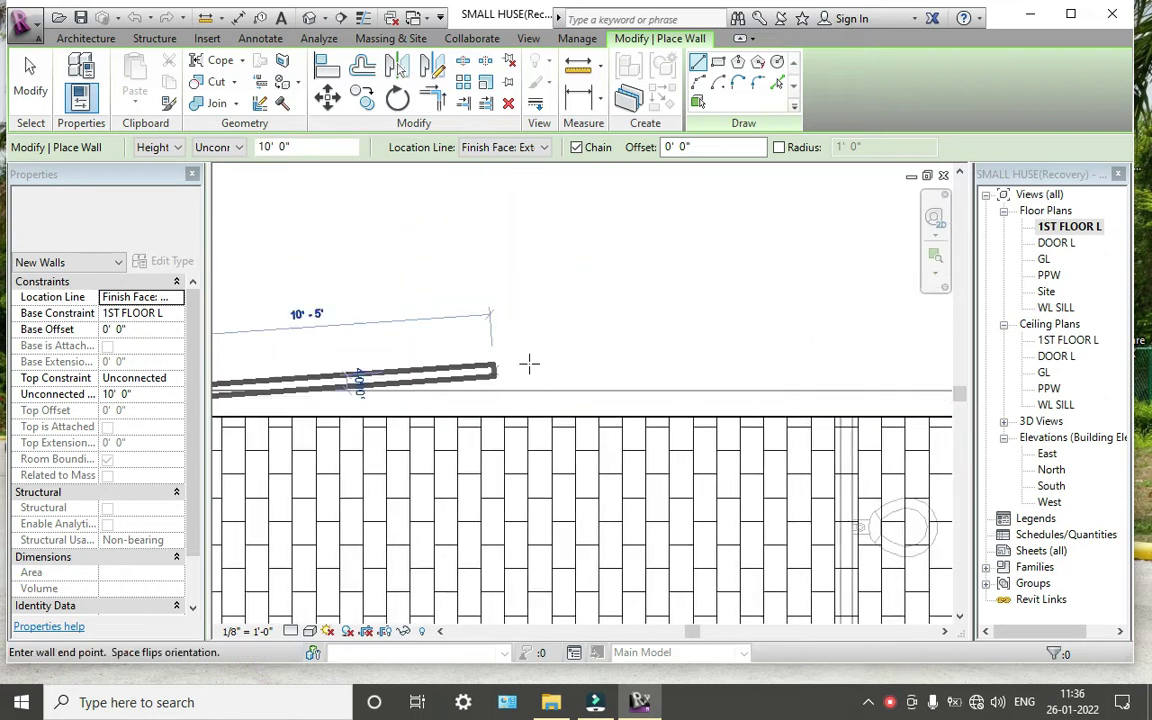
{"action": "scroll", "coordinate": [530, 366], "scroll_direction": "down", "scroll_amount": 3}
{"action": "scroll", "coordinate": [700, 390], "scroll_direction": "down", "scroll_amount": 2}
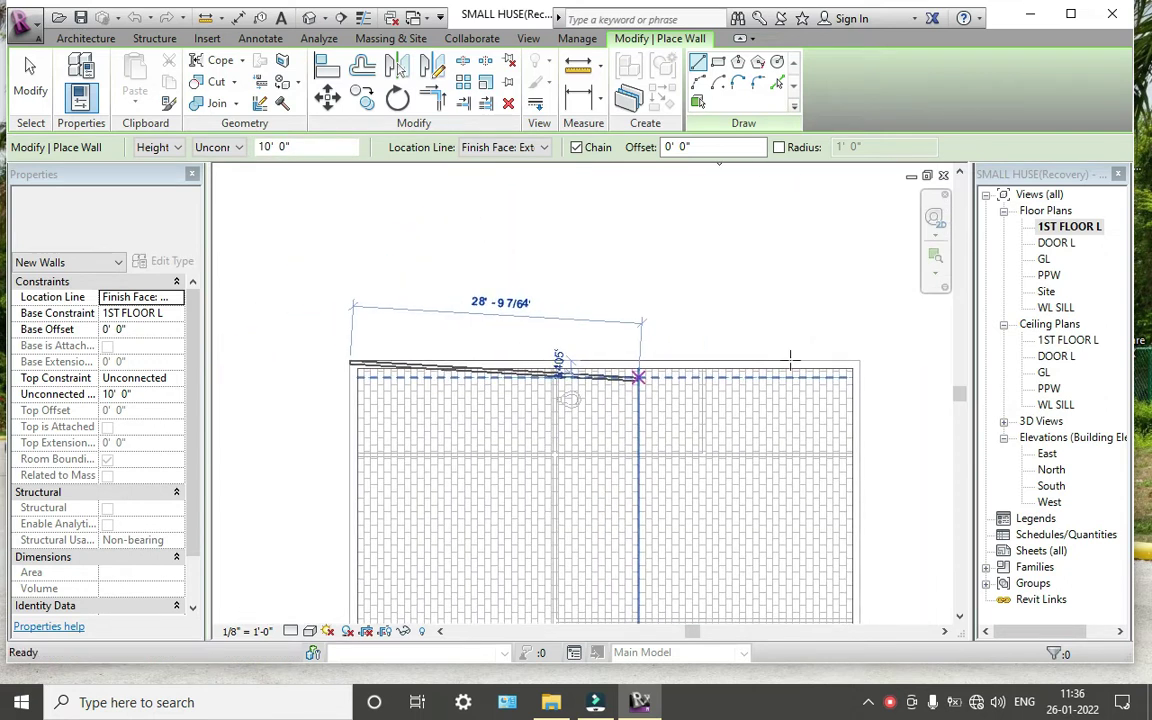
{"action": "scroll", "coordinate": [840, 358], "scroll_direction": "up", "scroll_amount": 2}
{"action": "scroll", "coordinate": [864, 362], "scroll_direction": "up", "scroll_amount": 2}
{"action": "scroll", "coordinate": [855, 345], "scroll_direction": "up", "scroll_amount": 2}
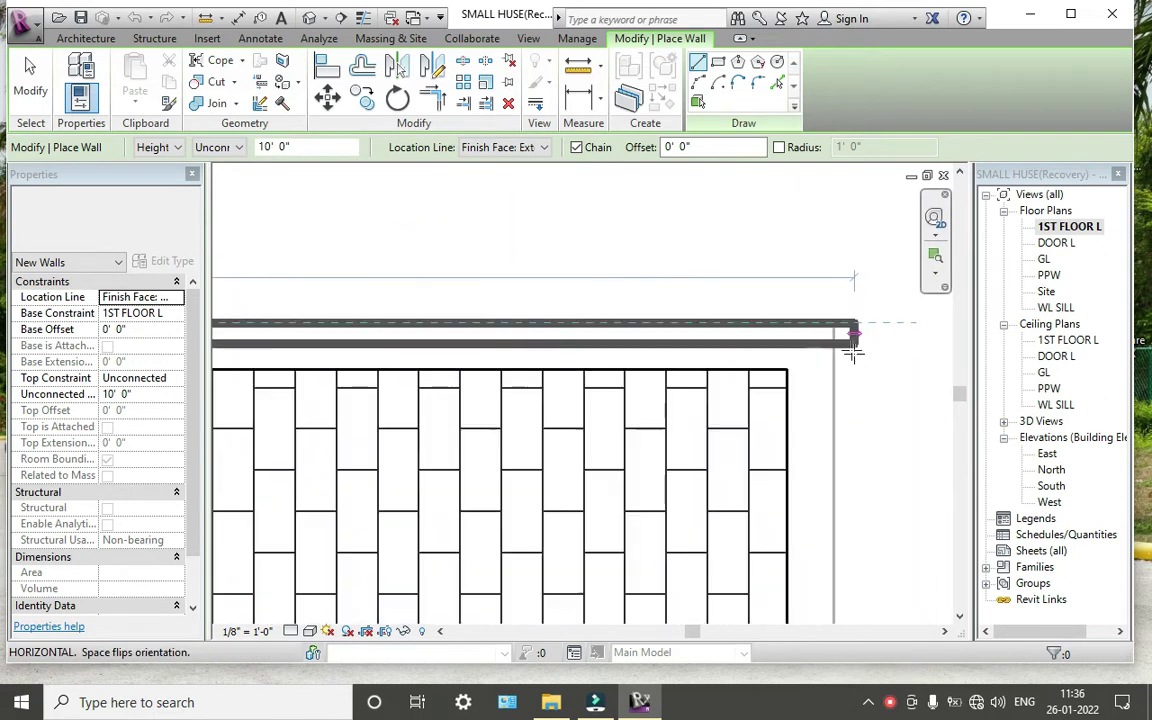
{"action": "scroll", "coordinate": [845, 335], "scroll_direction": "up", "scroll_amount": 2}
{"action": "left_click", "coordinate": [822, 306]}
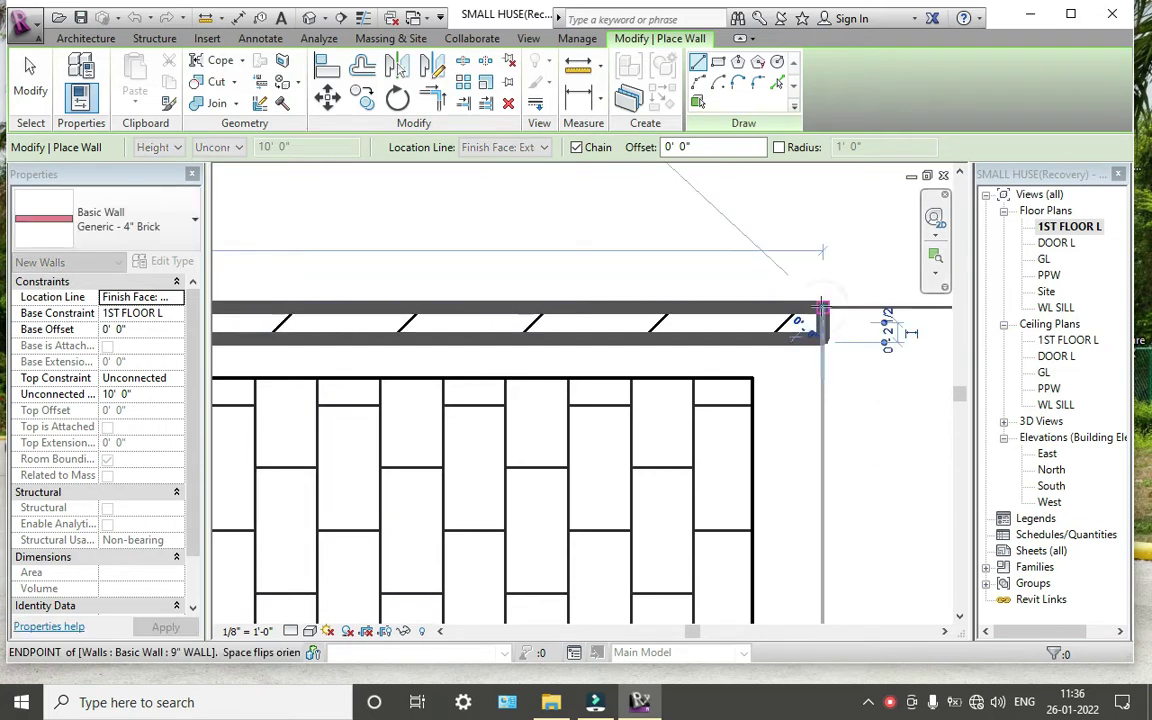
Continue the brick wall down the house's right side to the bottom-right corner
{"action": "scroll", "coordinate": [813, 520], "scroll_direction": "down", "scroll_amount": 1}
{"action": "scroll", "coordinate": [813, 520], "scroll_direction": "down", "scroll_amount": 1}
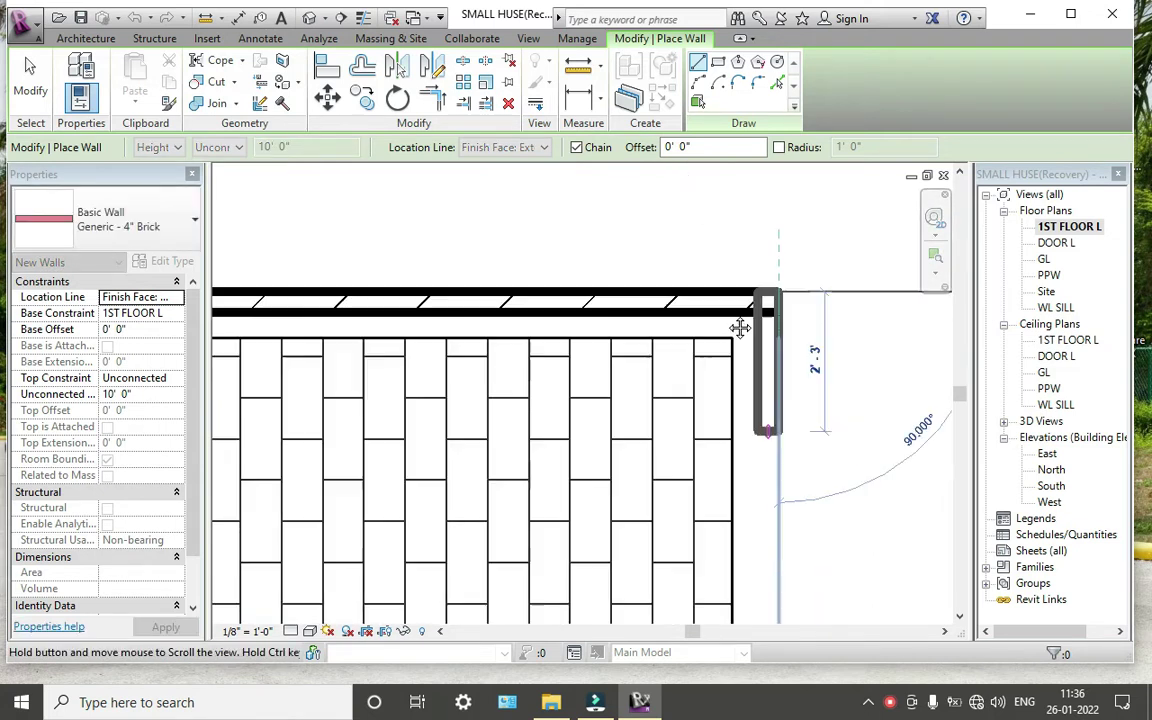
{"action": "scroll", "coordinate": [740, 368], "scroll_direction": "down", "scroll_amount": 2}
{"action": "scroll", "coordinate": [766, 368], "scroll_direction": "down", "scroll_amount": 1}
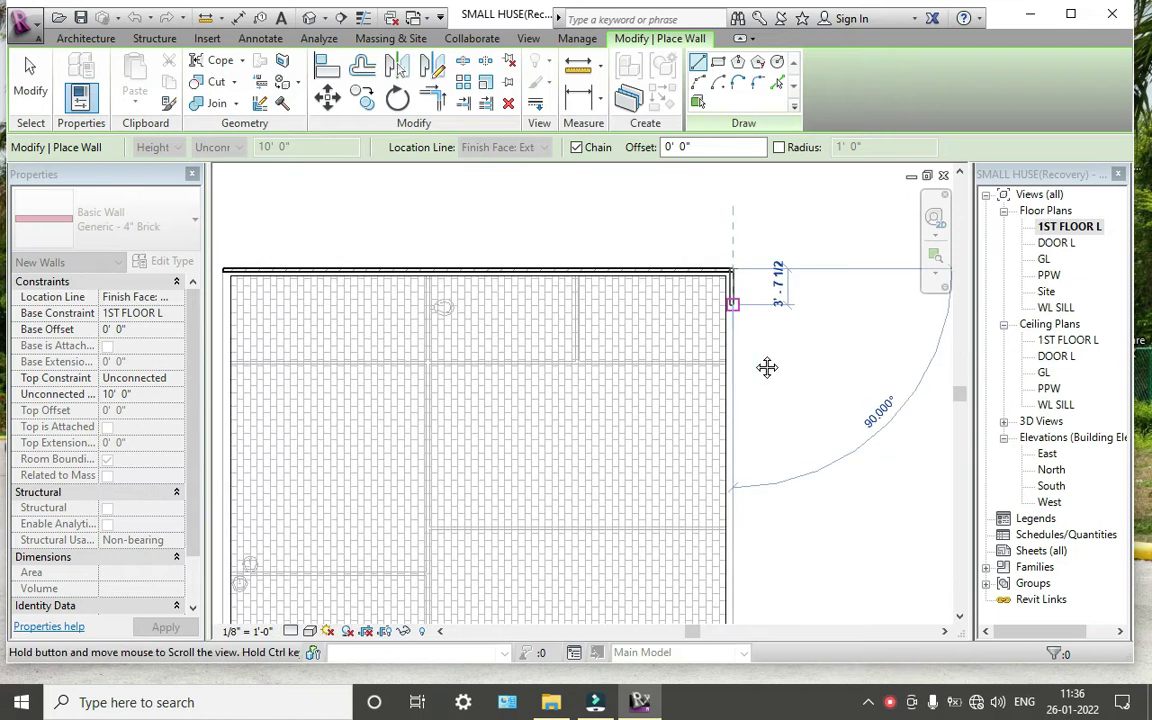
{"action": "scroll", "coordinate": [764, 398], "scroll_direction": "down", "scroll_amount": 1}
{"action": "scroll", "coordinate": [693, 378], "scroll_direction": "down", "scroll_amount": 1}
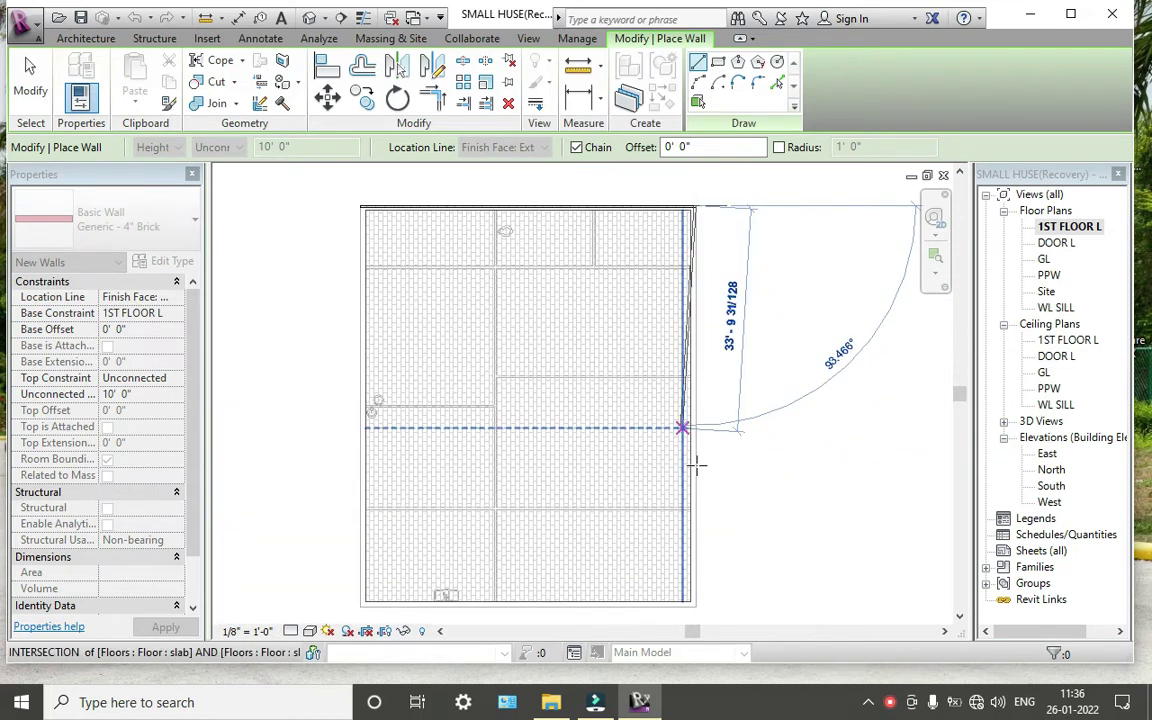
{"action": "middle_click_drag", "start_coordinate": [694, 463], "coordinate": [660, 258]}
{"action": "scroll", "coordinate": [645, 383], "scroll_direction": "up", "scroll_amount": 1}
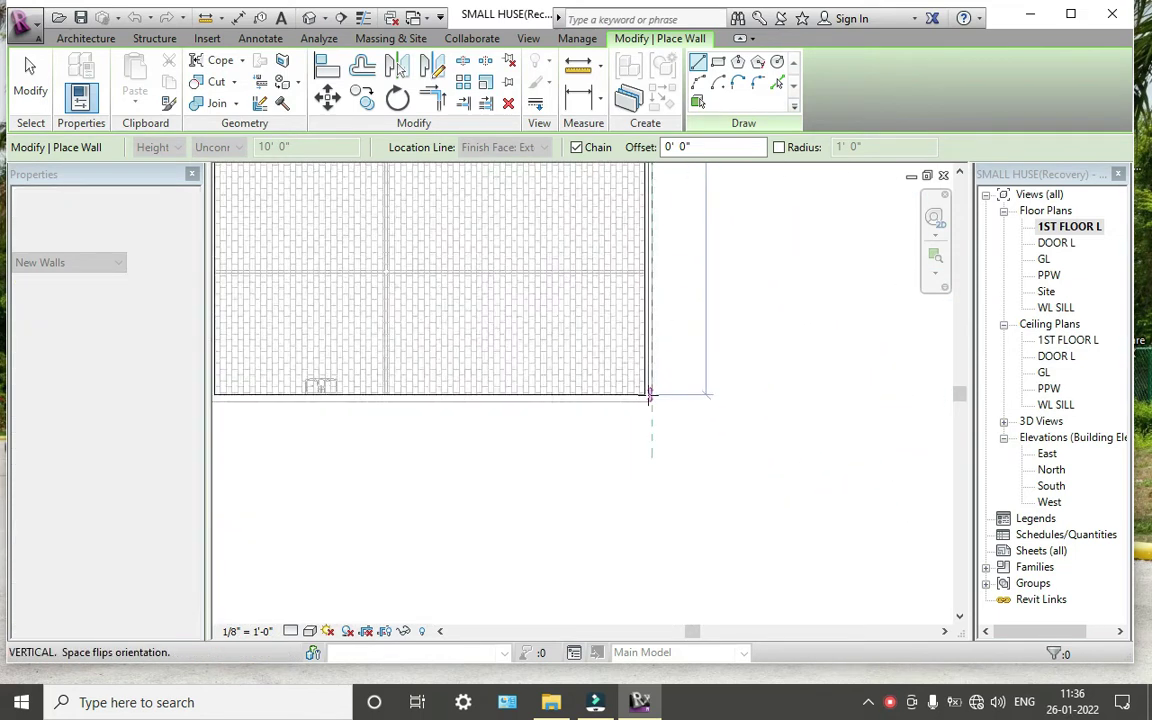
{"action": "scroll", "coordinate": [648, 385], "scroll_direction": "up", "scroll_amount": 1}
{"action": "scroll", "coordinate": [652, 387], "scroll_direction": "up", "scroll_amount": 1}
{"action": "scroll", "coordinate": [655, 395], "scroll_direction": "up", "scroll_amount": 1}
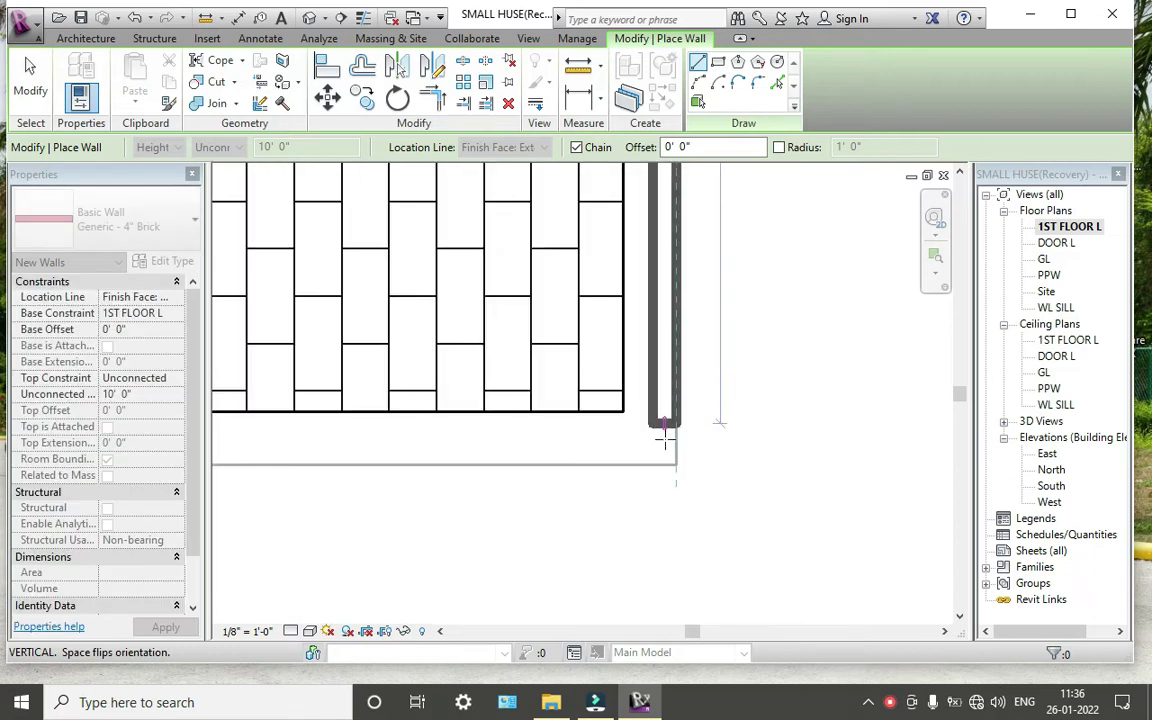
{"action": "left_click", "coordinate": [676, 465]}
{"action": "scroll", "coordinate": [380, 437], "scroll_direction": "down", "scroll_amount": 1}
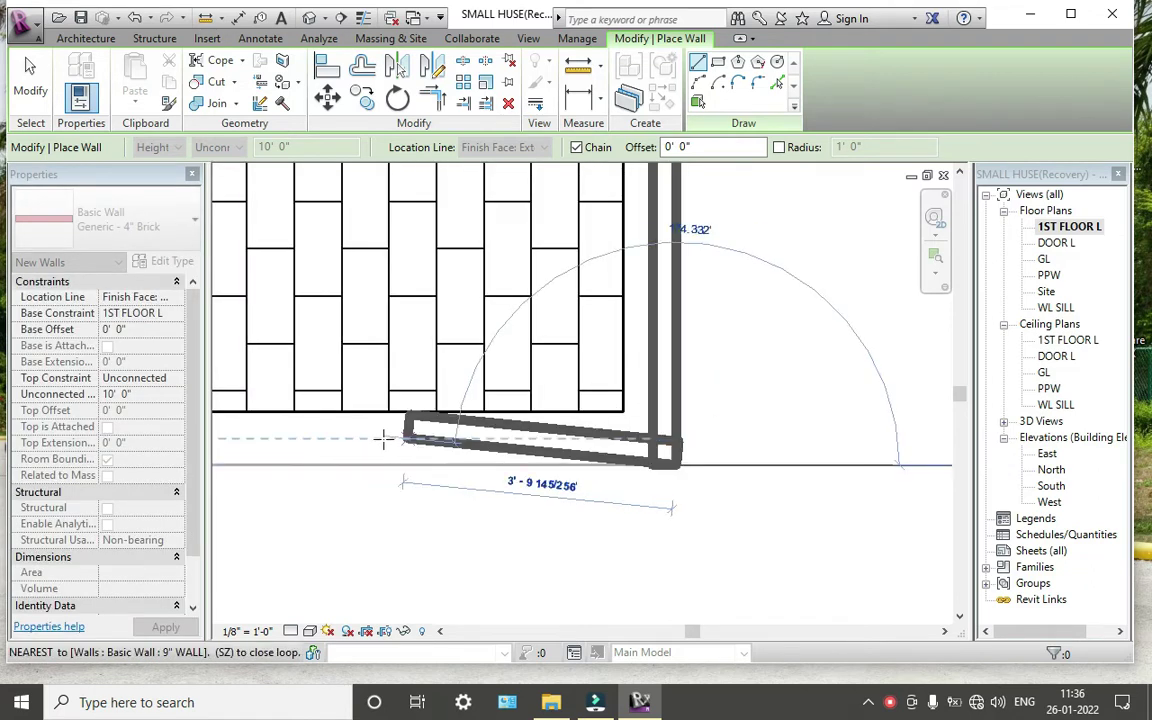
{"action": "scroll", "coordinate": [375, 437], "scroll_direction": "down", "scroll_amount": 1}
{"action": "middle_click_drag", "start_coordinate": [663, 415], "coordinate": [950, 365]}
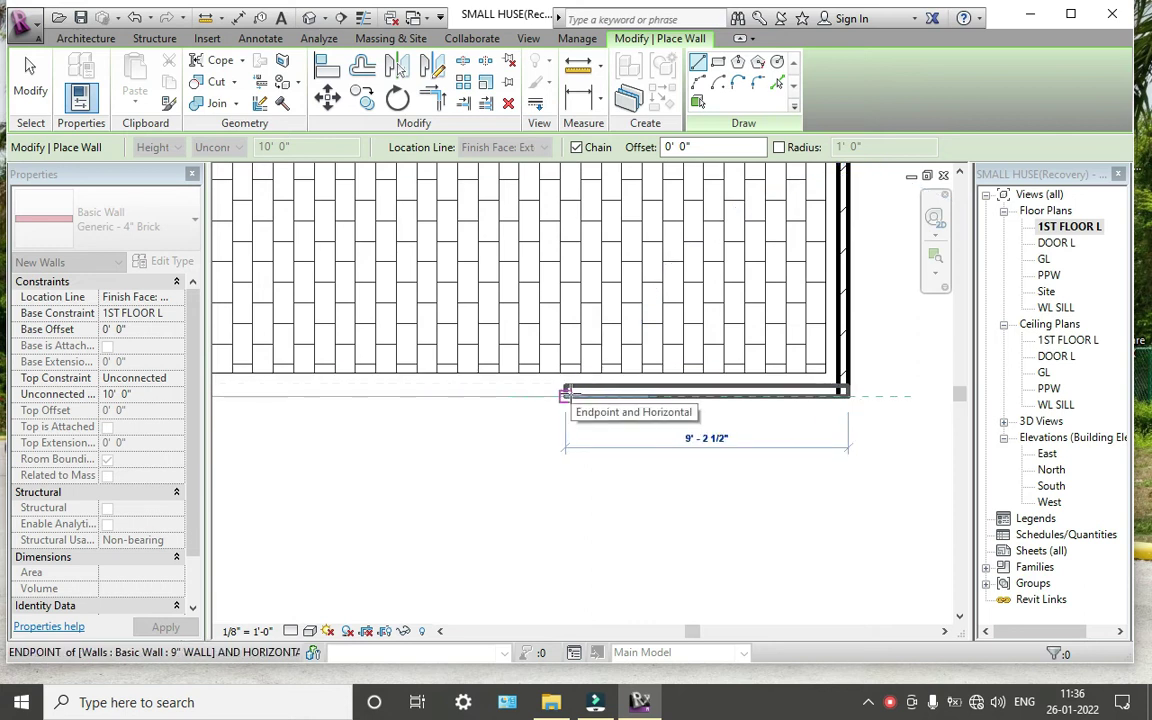
End the current brick wall chain at the midpoint of the bottom edge
{"action": "scroll", "coordinate": [565, 395], "scroll_direction": "down", "scroll_amount": 1}
{"action": "scroll", "coordinate": [565, 393], "scroll_direction": "down", "scroll_amount": 1}
{"action": "mouse_move", "coordinate": [684, 406]}
{"action": "middle_mouse_down"}
{"action": "mouse_move", "coordinate": [548, 410]}
{"action": "mouse_move", "coordinate": [577, 400]}
{"action": "middle_mouse_up"}
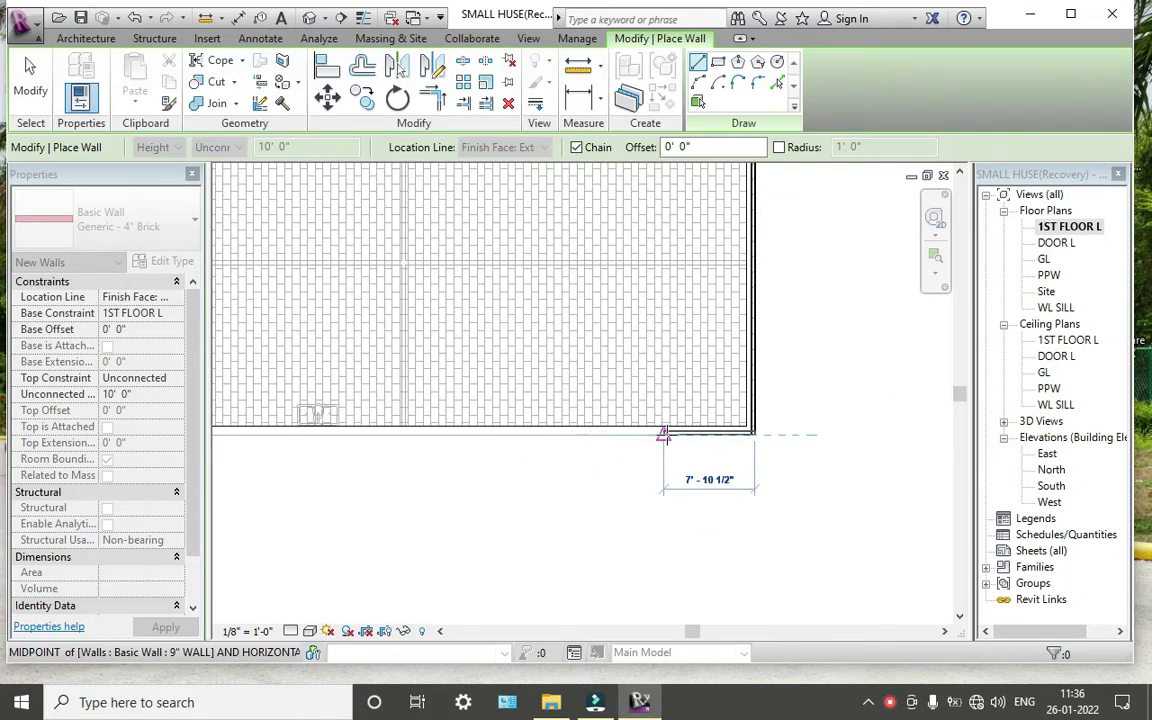
{"action": "left_click", "coordinate": [663, 435]}
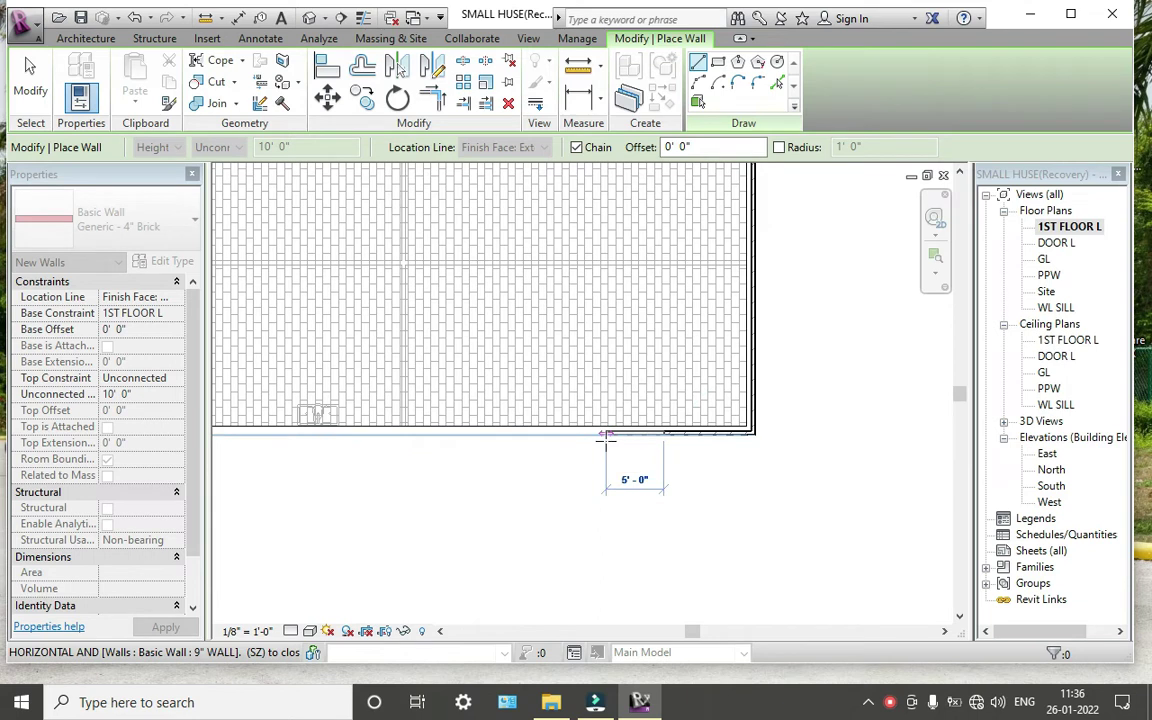
{"action": "key", "text": "Escape"}
{"action": "key", "text": "Escape"}
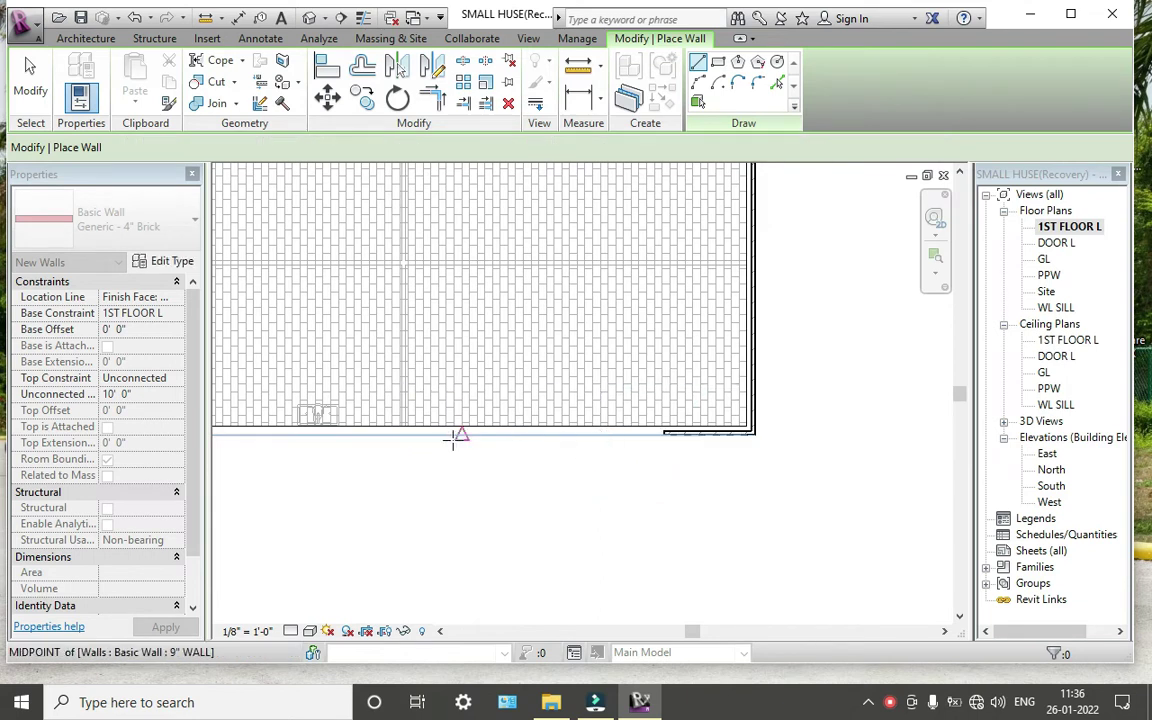
Draw the front 4" brick wall from the bottom-left corner to its endpoint
{"action": "middle_click_drag", "start_coordinate": [453, 440], "coordinate": [712, 463]}
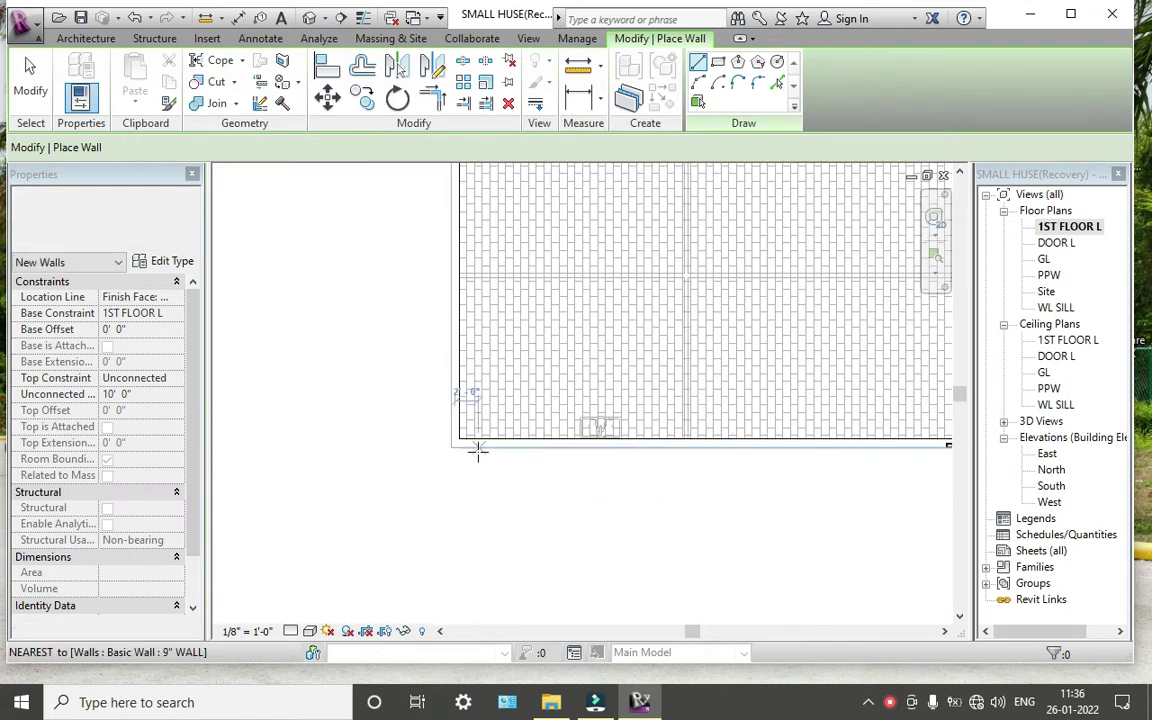
{"action": "scroll", "coordinate": [455, 445], "scroll_direction": "up", "scroll_amount": 3}
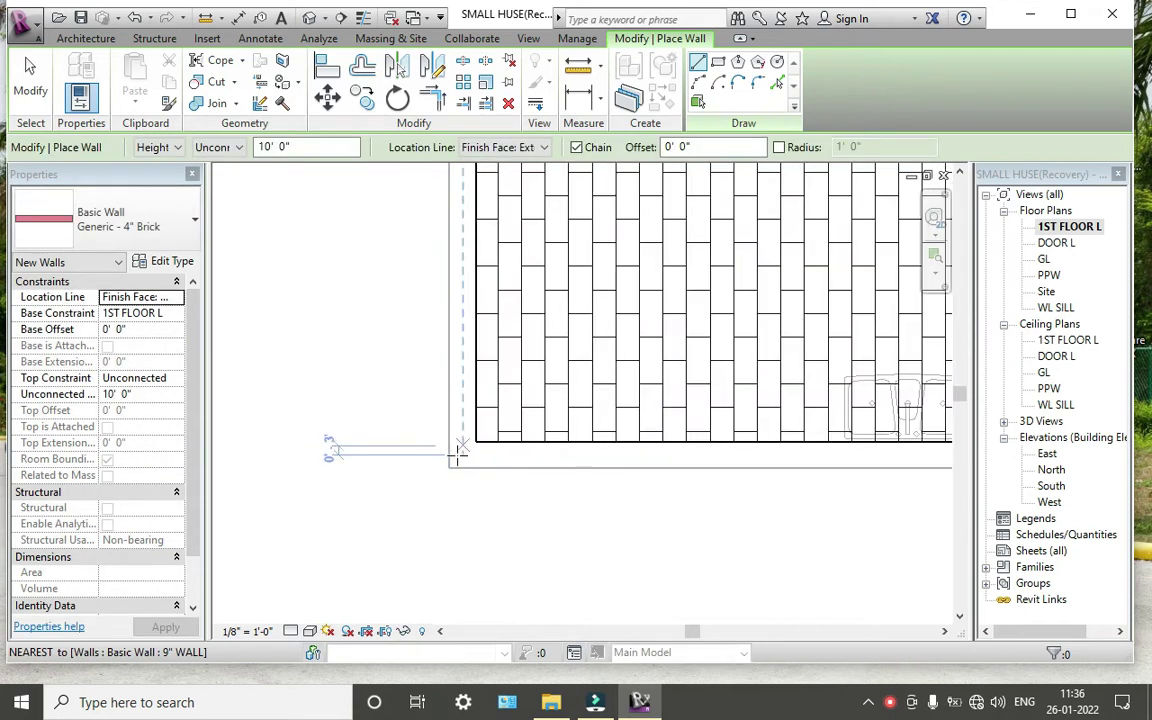
{"action": "left_click", "coordinate": [449, 468]}
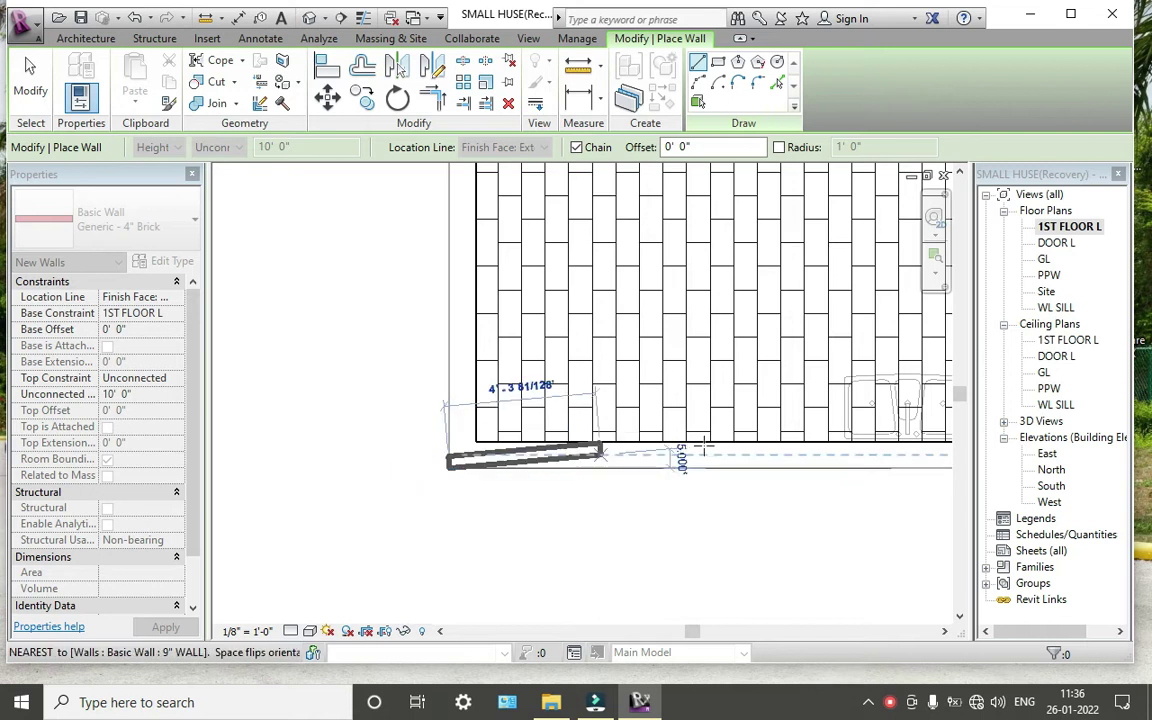
{"action": "mouse_move", "coordinate": [491, 456]}
{"action": "middle_mouse_down"}
{"action": "mouse_move", "coordinate": [427, 443]}
{"action": "mouse_move", "coordinate": [504, 417]}
{"action": "middle_mouse_up"}
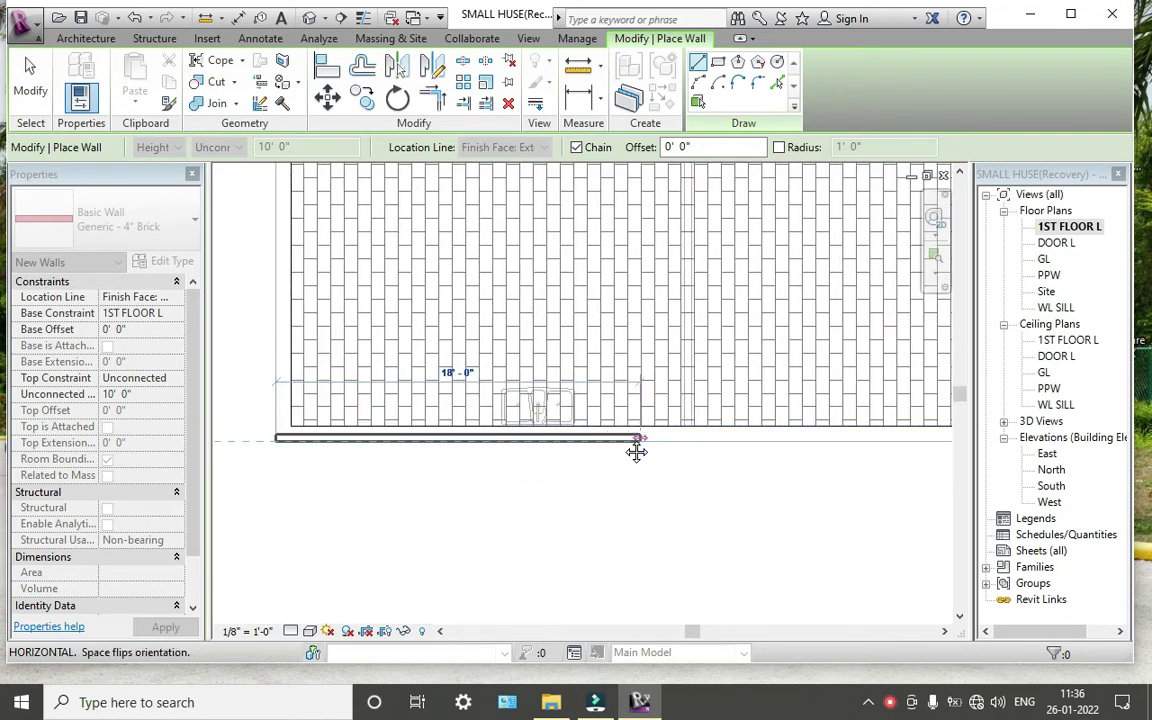
{"action": "middle_click_drag", "start_coordinate": [635, 450], "coordinate": [394, 433]}
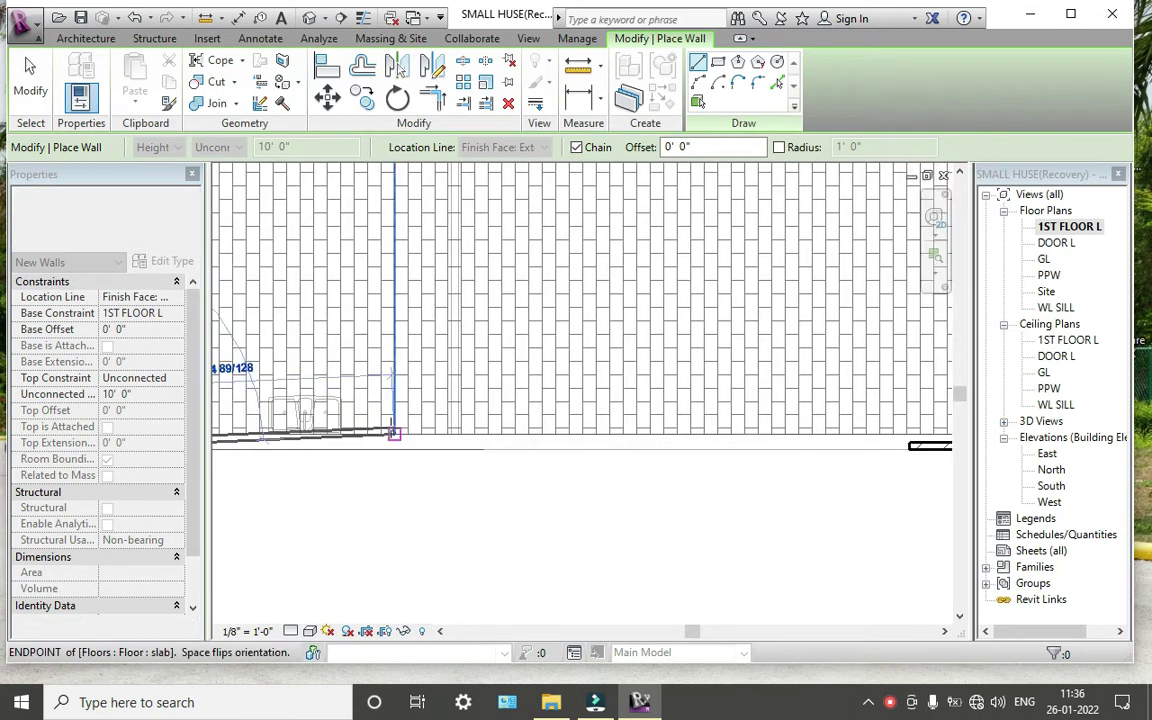
{"action": "left_click", "coordinate": [566, 449]}
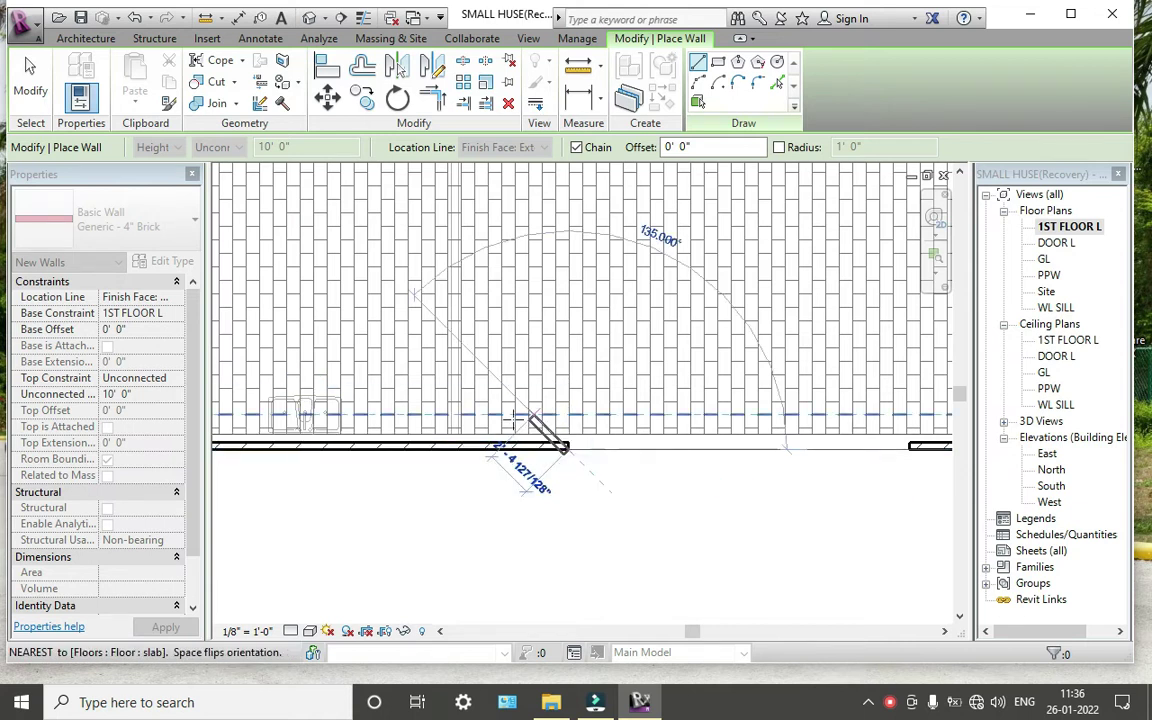
{"action": "key", "text": "Escape"}
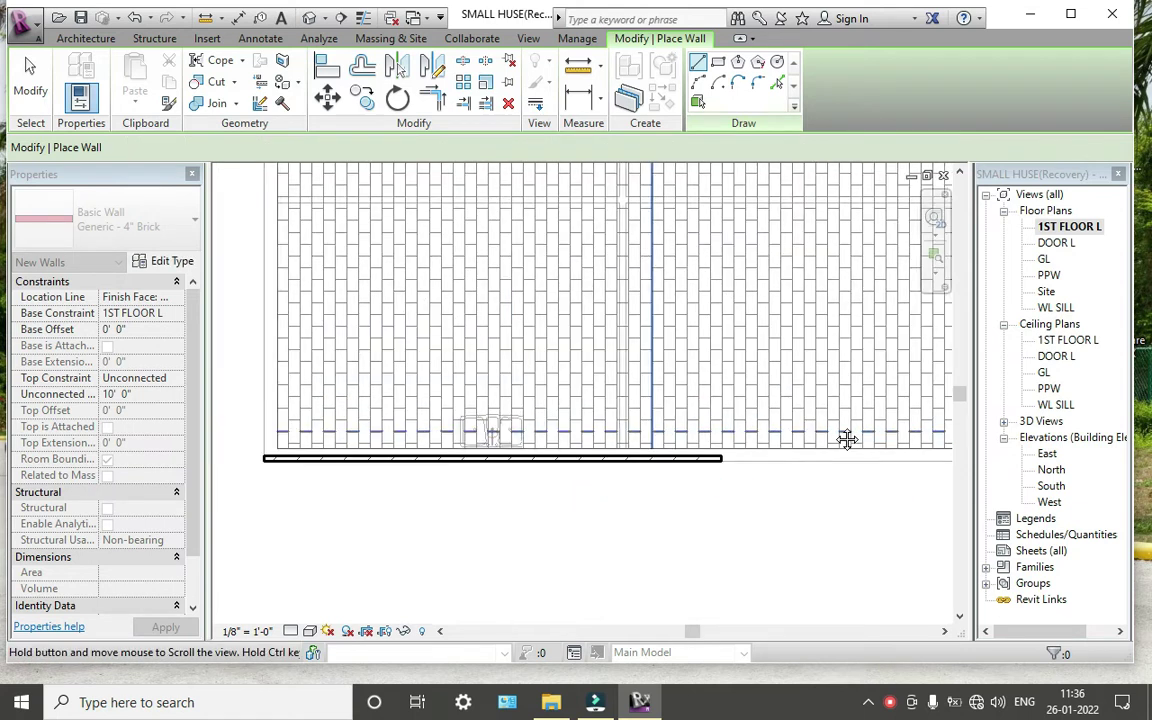
Draw the left brick wall from the front wall's left end up to the top-left corner
{"action": "middle_click_drag", "start_coordinate": [240, 450], "coordinate": [451, 445]}
{"action": "scroll", "coordinate": [449, 448], "scroll_direction": "up", "scroll_amount": 2}
{"action": "scroll", "coordinate": [445, 460], "scroll_direction": "up", "scroll_amount": 2}
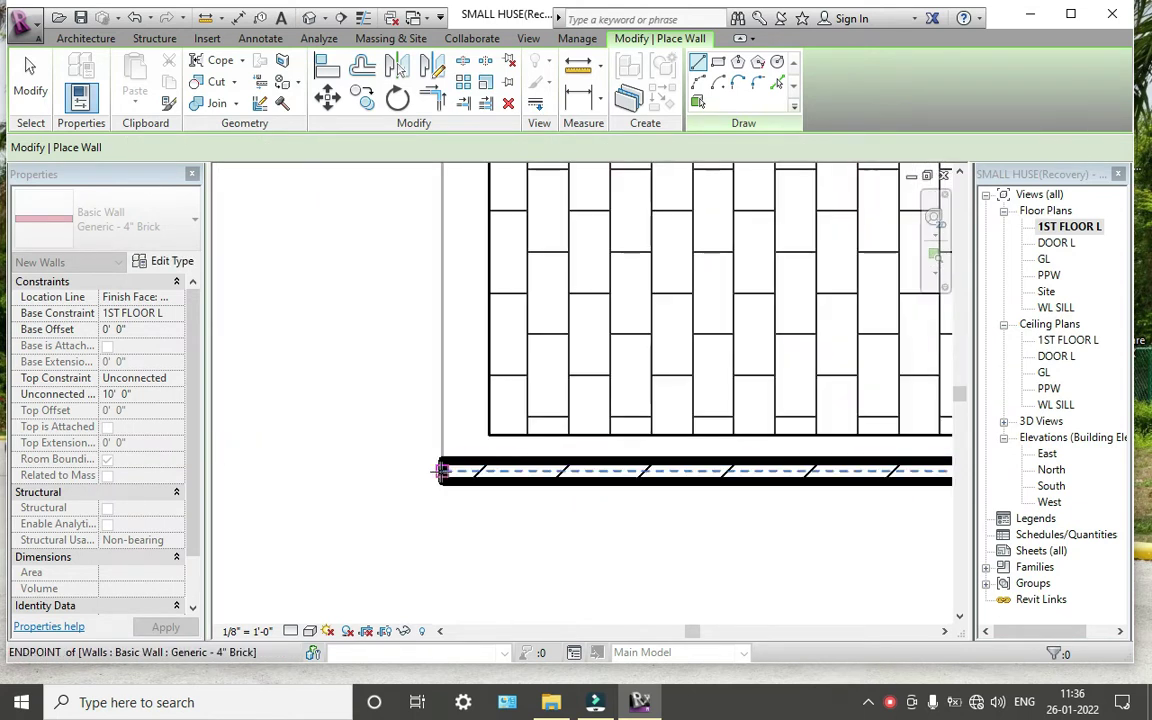
{"action": "left_click", "coordinate": [445, 479]}
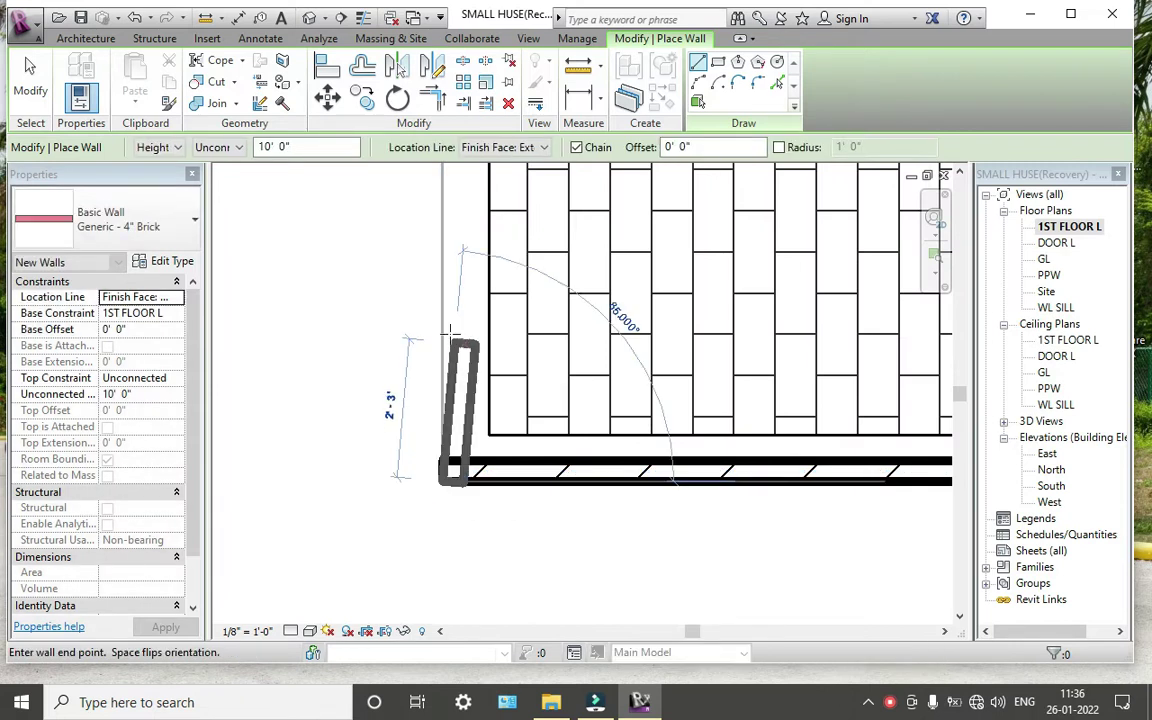
{"action": "scroll", "coordinate": [449, 296], "scroll_direction": "down", "scroll_amount": 3}
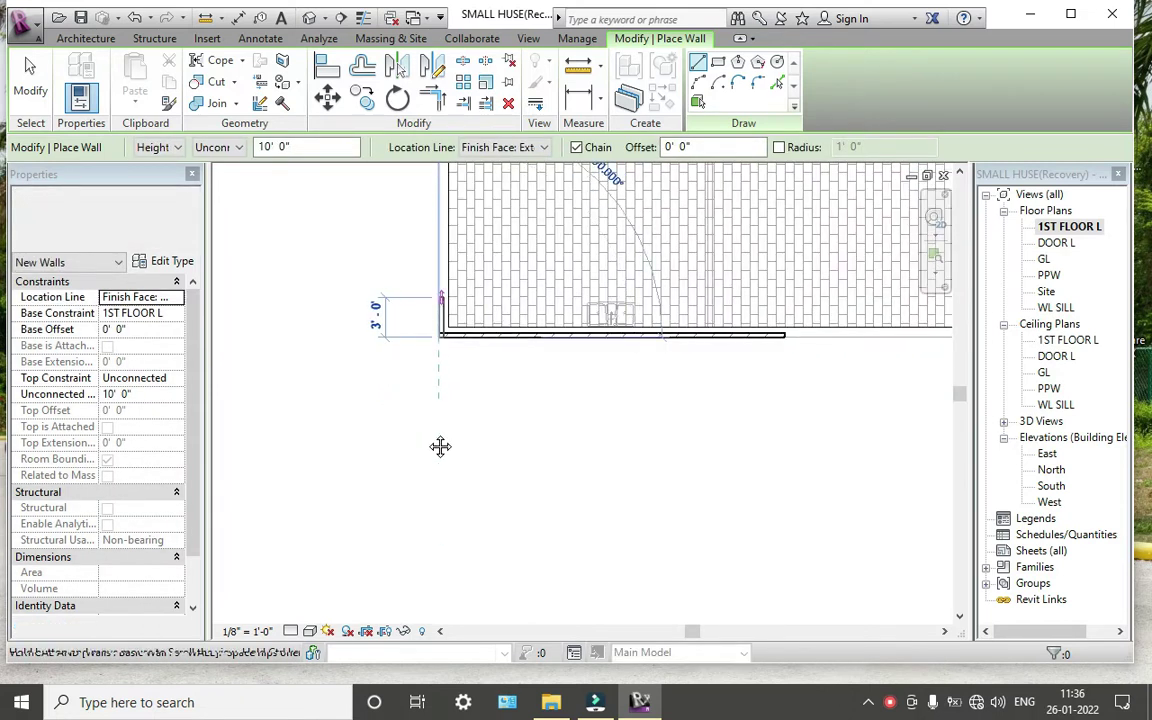
{"action": "middle_click_drag", "start_coordinate": [440, 445], "coordinate": [445, 372]}
{"action": "scroll", "coordinate": [445, 372], "scroll_direction": "down", "scroll_amount": 2}
{"action": "middle_click_drag", "start_coordinate": [445, 560], "coordinate": [450, 506]}
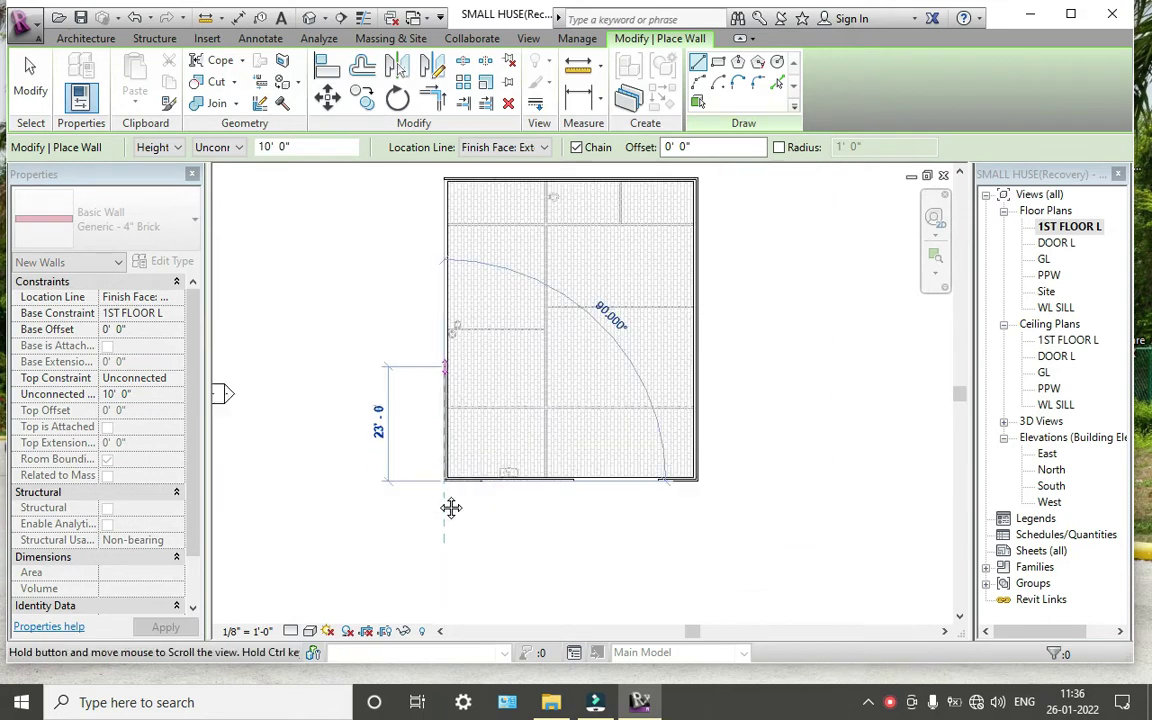
{"action": "scroll", "coordinate": [458, 336], "scroll_direction": "up", "scroll_amount": 2}
{"action": "scroll", "coordinate": [458, 336], "scroll_direction": "up", "scroll_amount": 2}
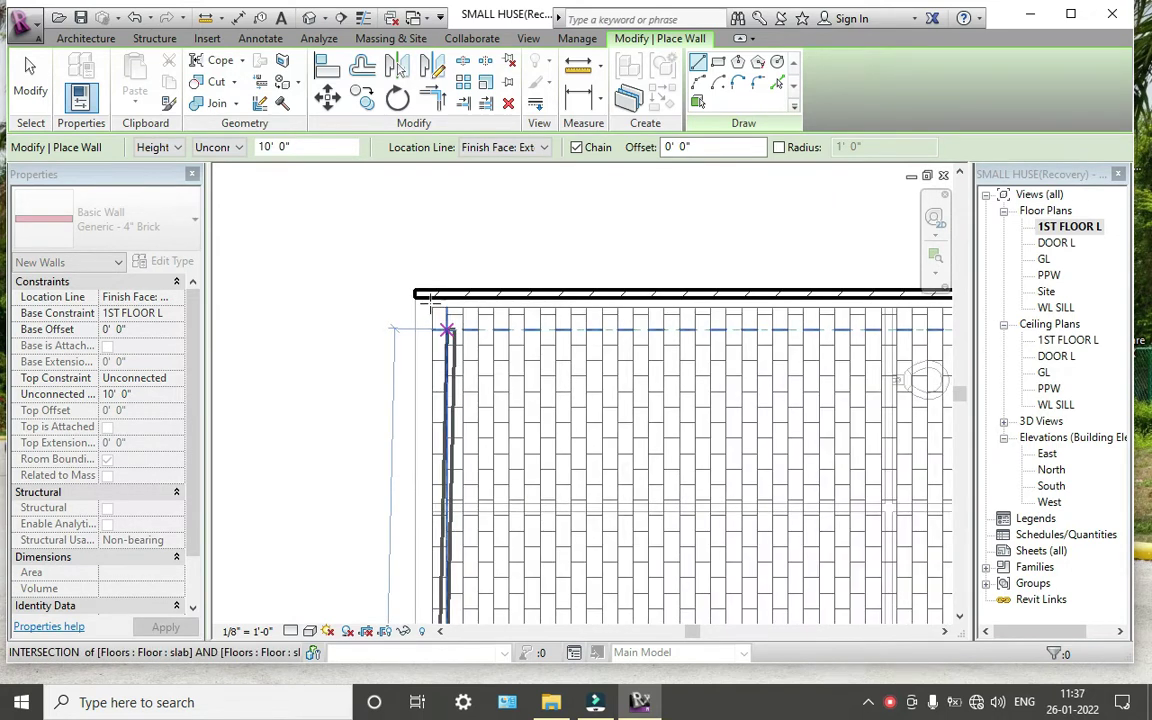
{"action": "scroll", "coordinate": [458, 336], "scroll_direction": "up", "scroll_amount": 1}
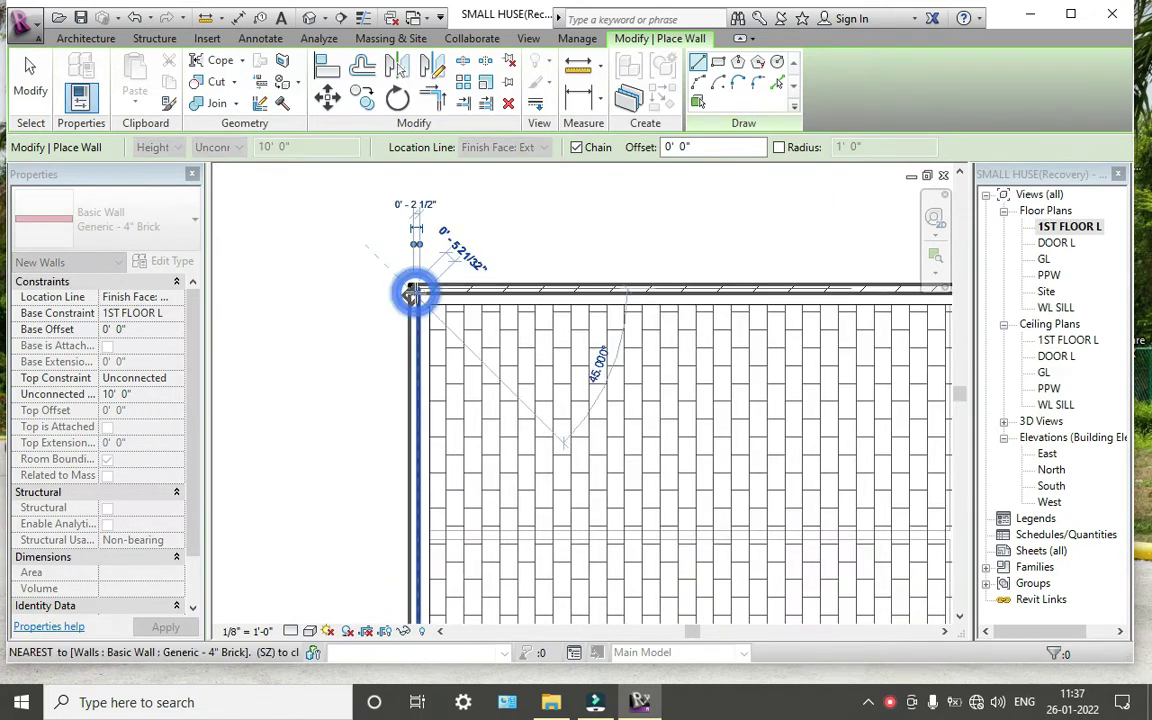
{"action": "left_click", "coordinate": [411, 289]}
{"action": "key", "text": "Escape"}
{"action": "key", "text": "Escape"}
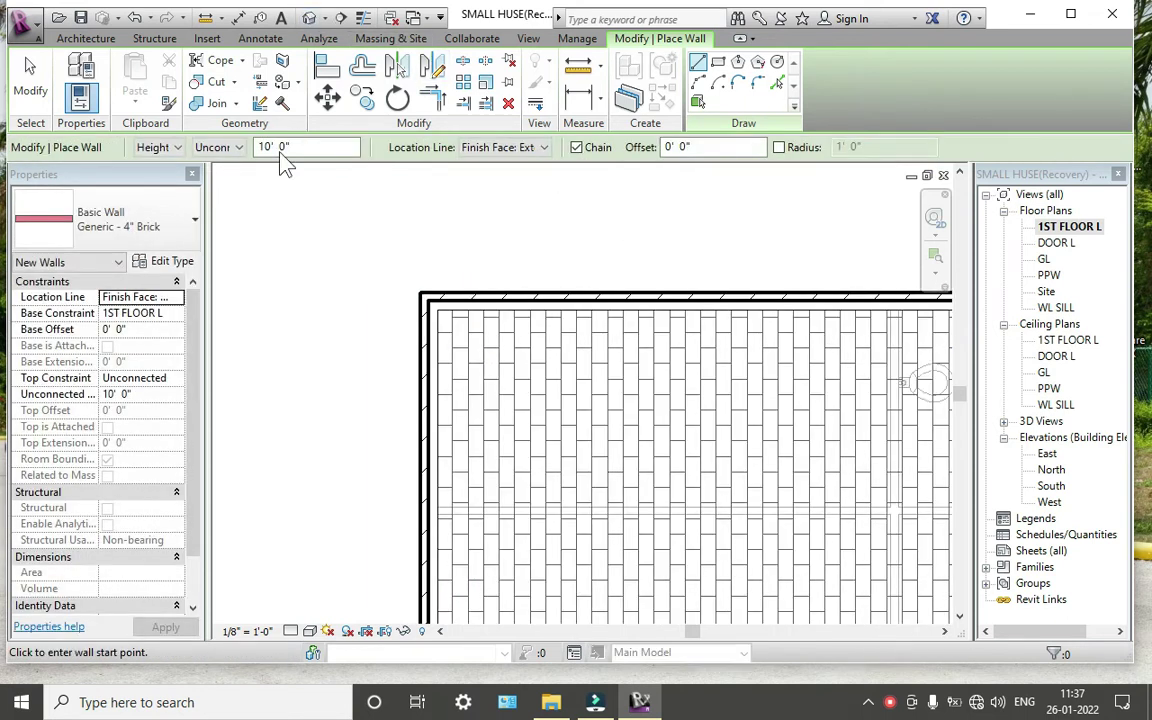
{"action": "key", "text": "Escape"}
{"action": "key", "text": "Escape"}
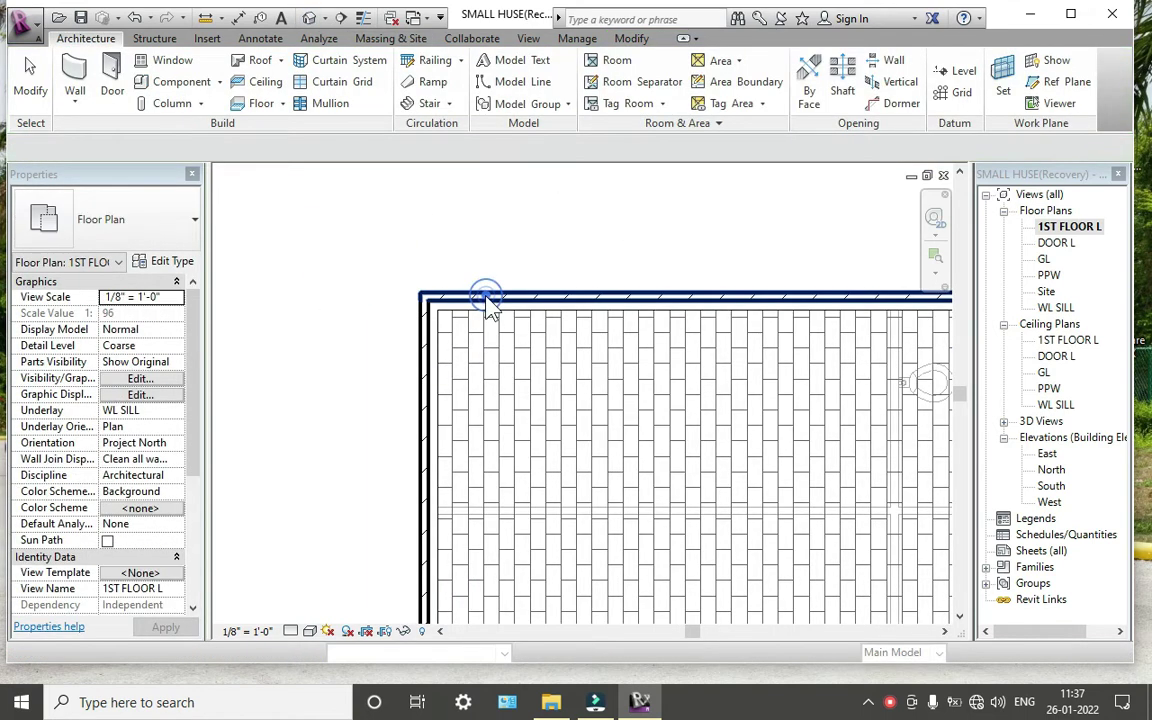
Select the top, left, front and short front-right brick walls together
{"action": "left_click", "coordinate": [487, 300]}
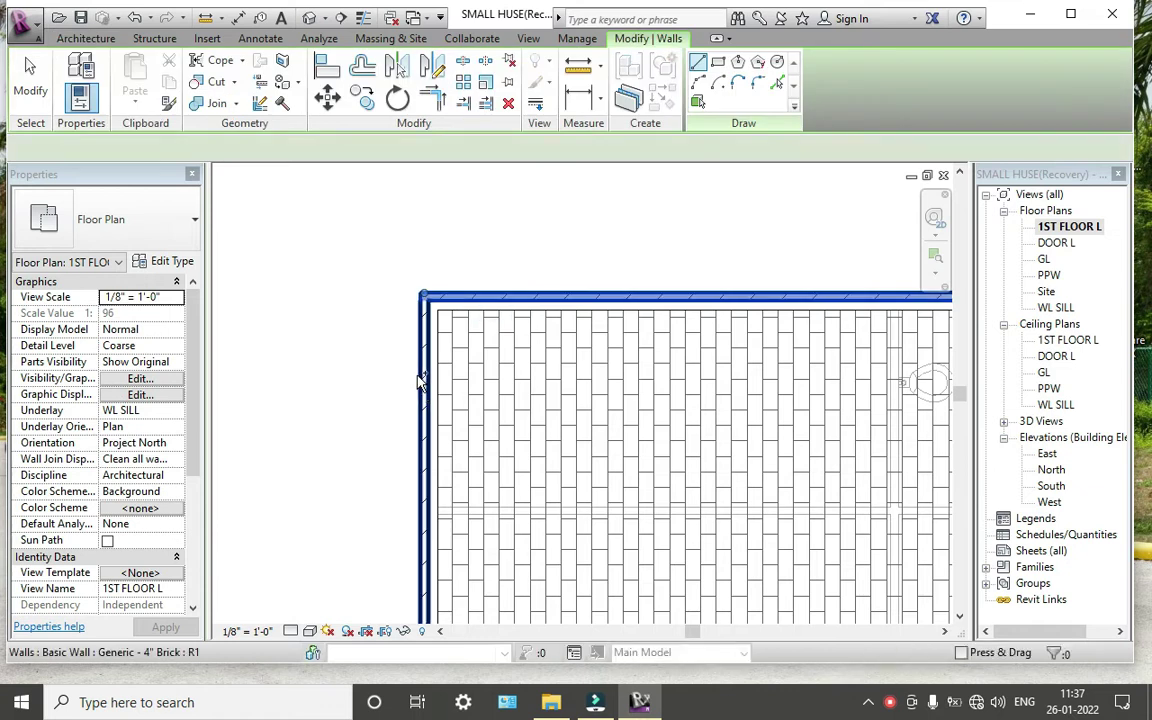
{"action": "left_click", "coordinate": [428, 425], "text": "ctrl"}
{"action": "scroll", "coordinate": [470, 415], "scroll_direction": "down", "scroll_amount": 2}
{"action": "scroll", "coordinate": [752, 420], "scroll_direction": "down", "scroll_amount": 1}
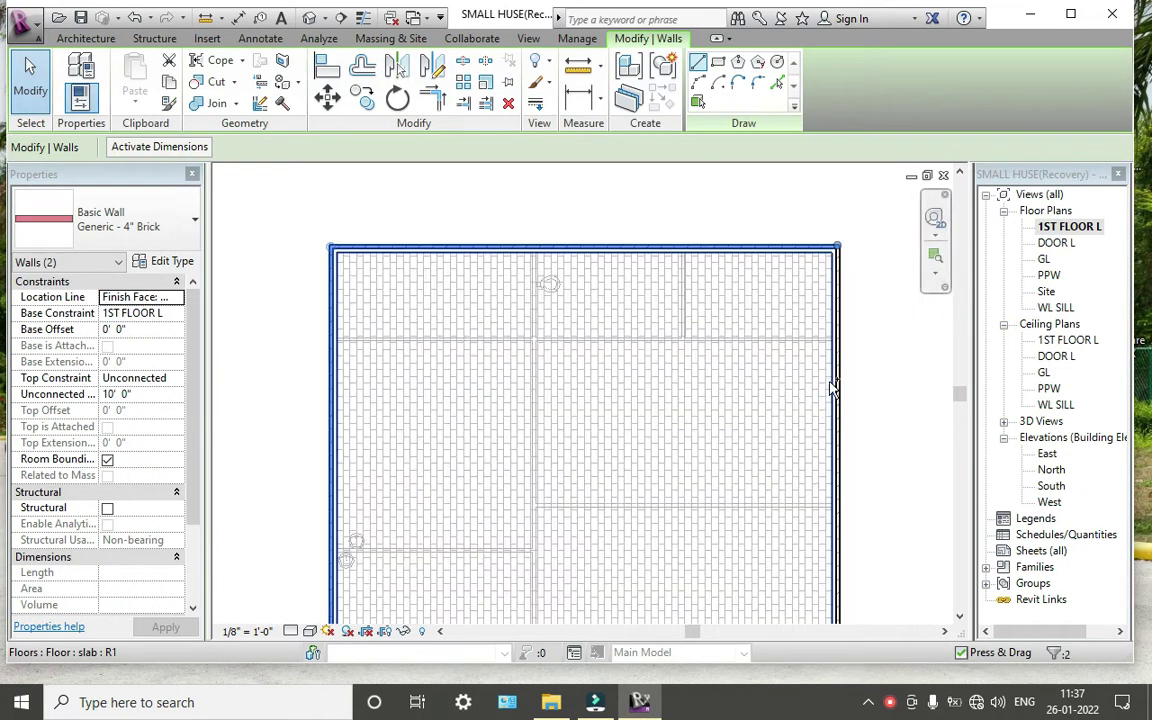
{"action": "scroll", "coordinate": [766, 494], "scroll_direction": "down", "scroll_amount": 1}
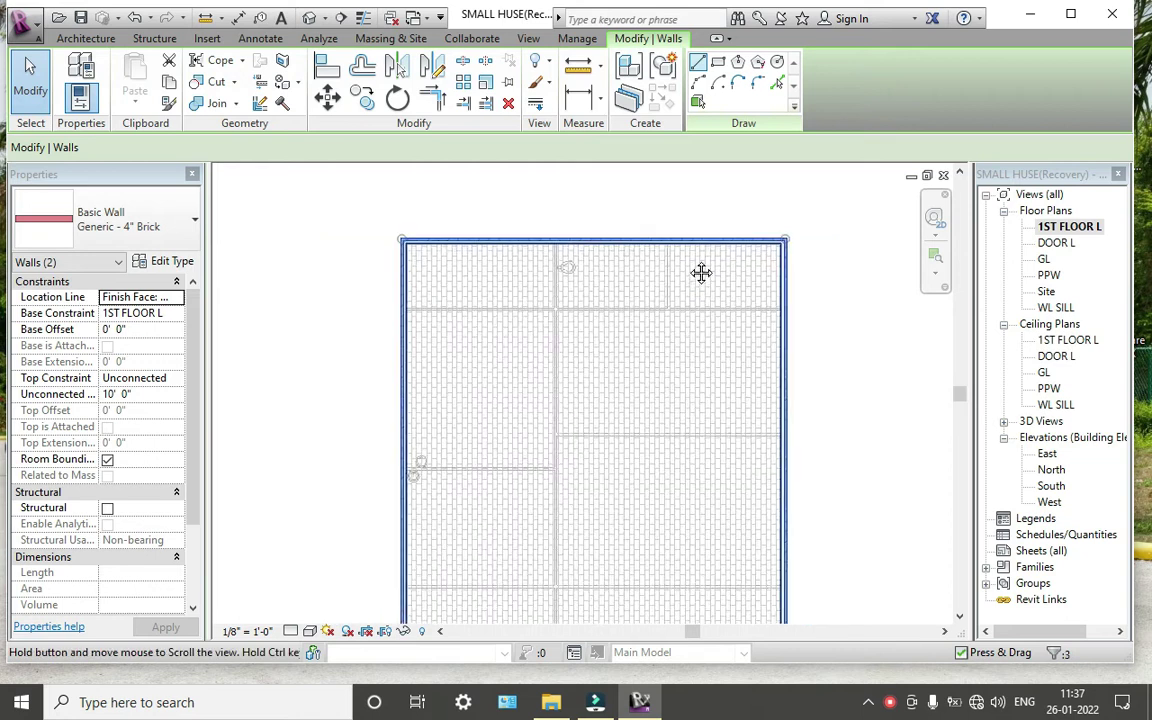
{"action": "middle_click_drag", "start_coordinate": [700, 270], "coordinate": [712, 432]}
{"action": "left_click", "coordinate": [527, 470], "text": "ctrl"}
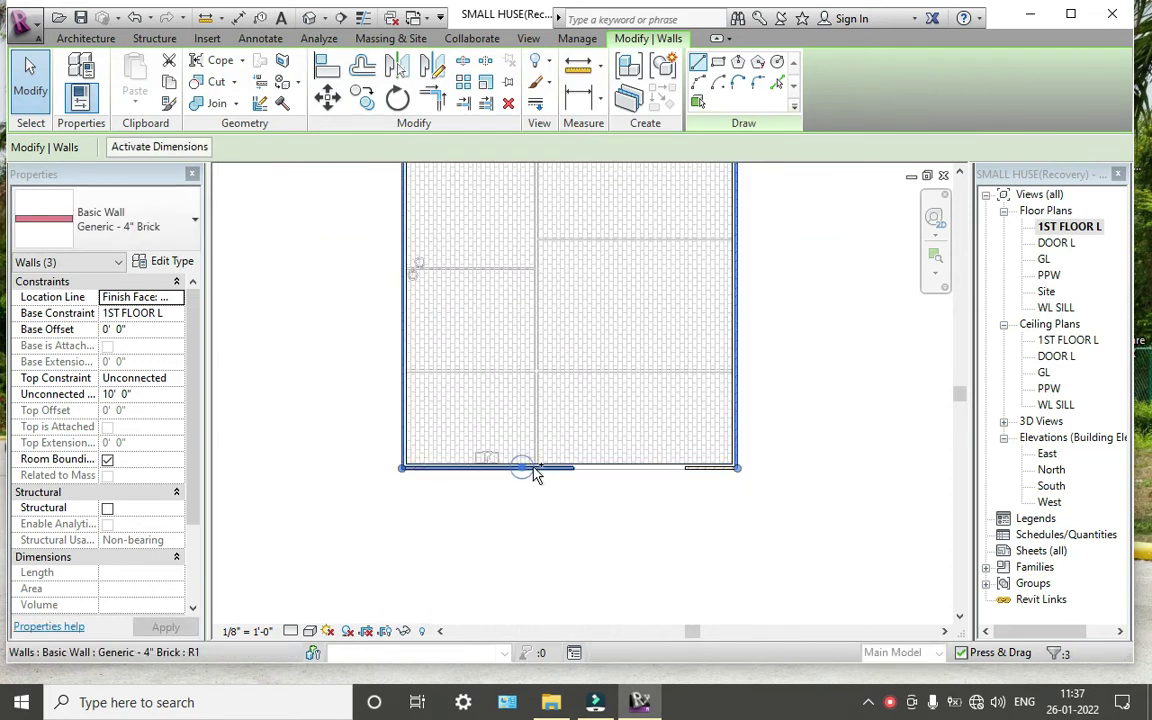
{"action": "left_click", "coordinate": [722, 474], "text": "ctrl"}
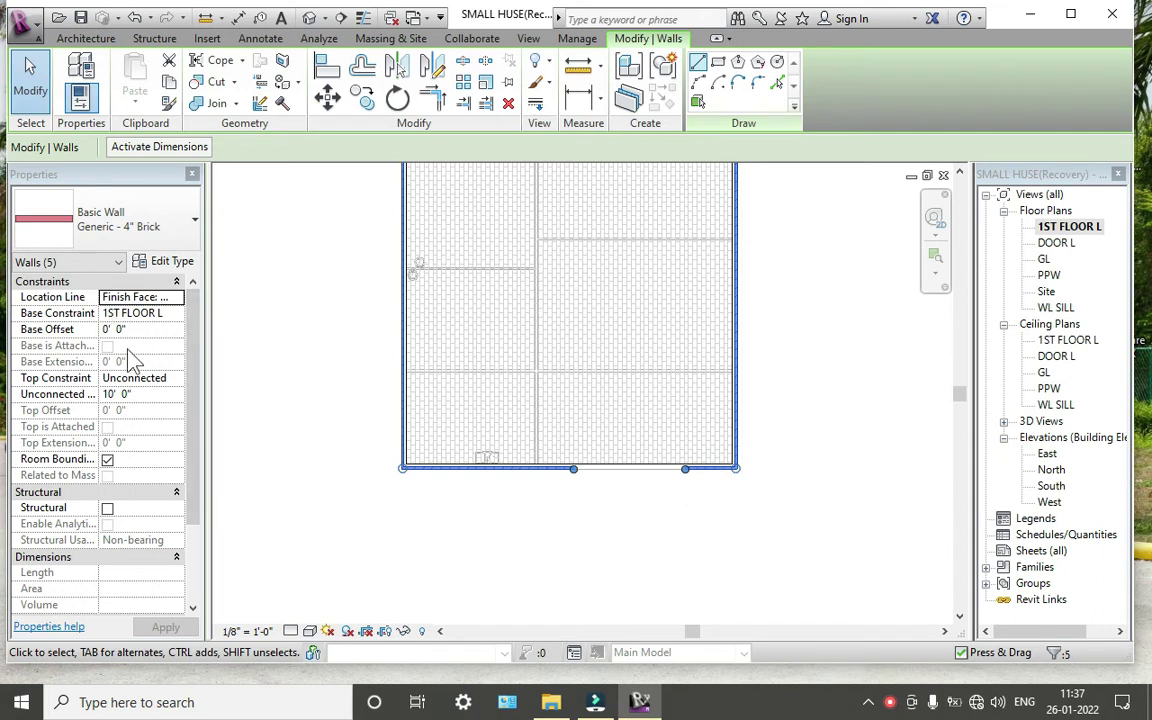
Set the walls' Top Constraint to Up to level PPW and apply it
{"action": "left_click", "coordinate": [175, 379]}
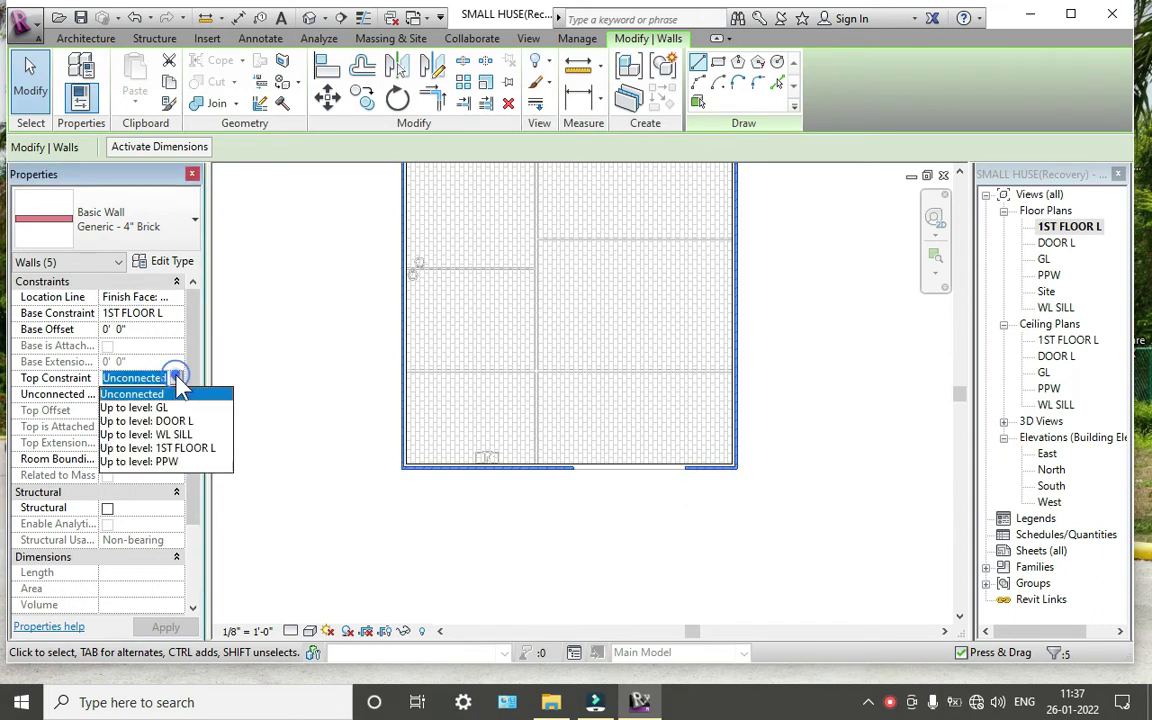
{"action": "left_click", "coordinate": [181, 461]}
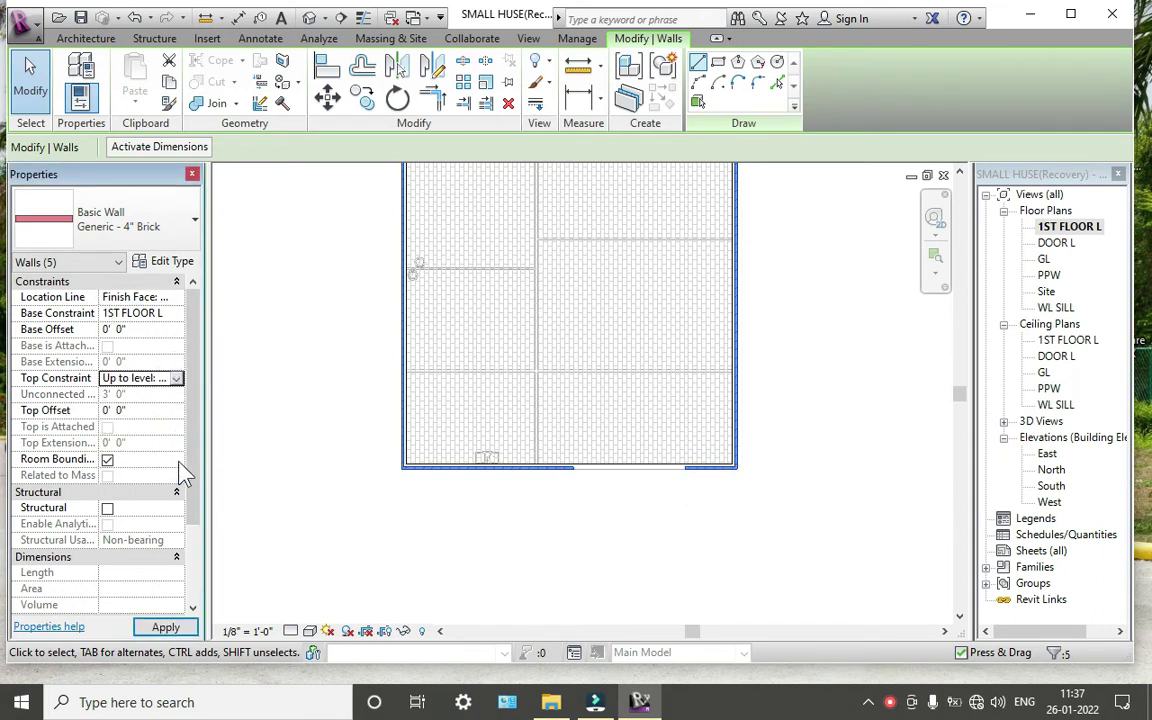
{"action": "left_click", "coordinate": [168, 628]}
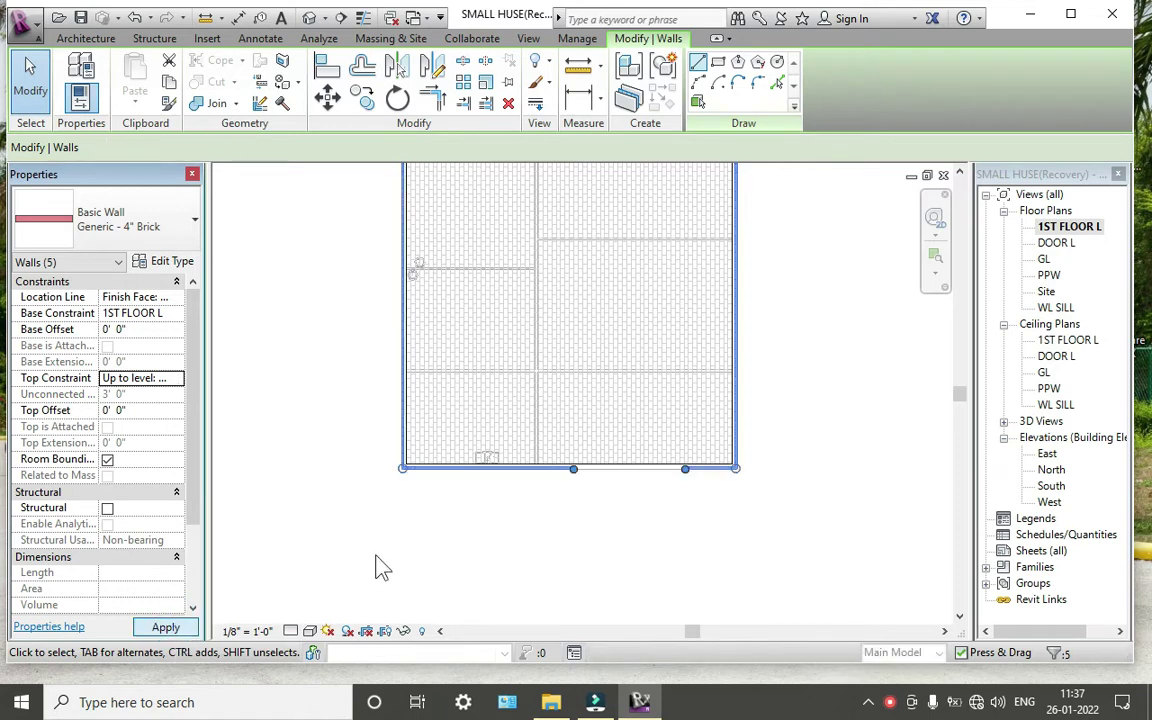
{"action": "left_click", "coordinate": [310, 20]}
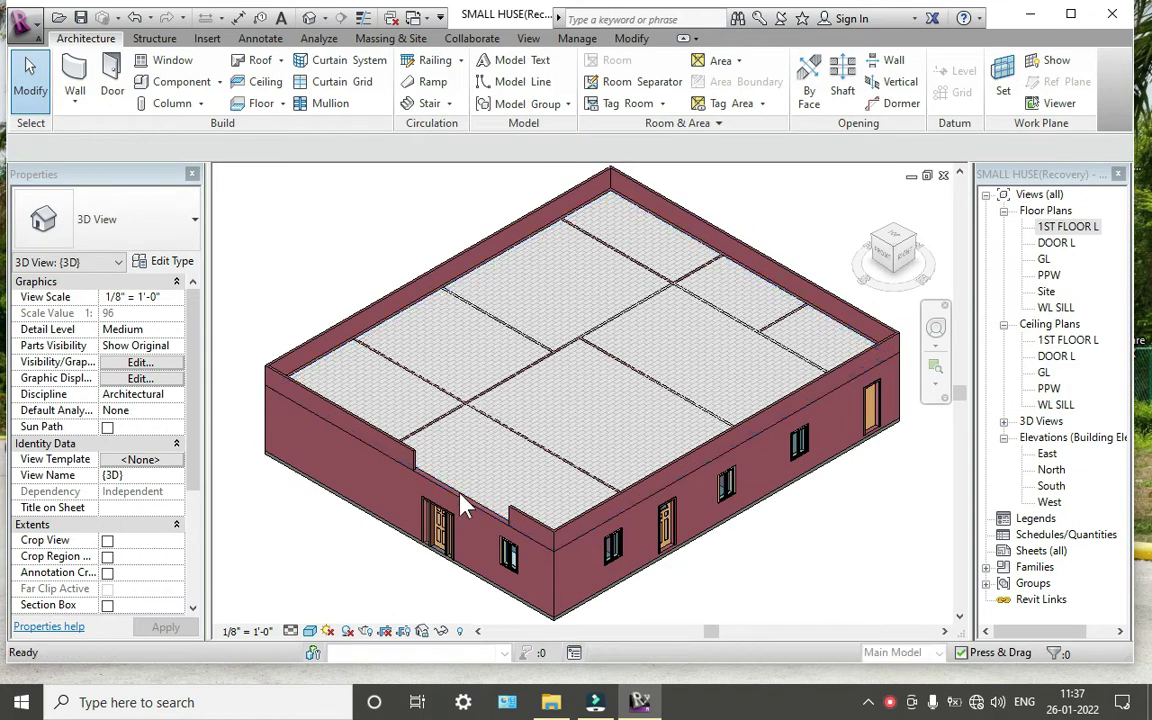
{"action": "scroll", "coordinate": [420, 458], "scroll_direction": "up", "scroll_amount": 1}
{"action": "scroll", "coordinate": [510, 505], "scroll_direction": "up", "scroll_amount": 1}
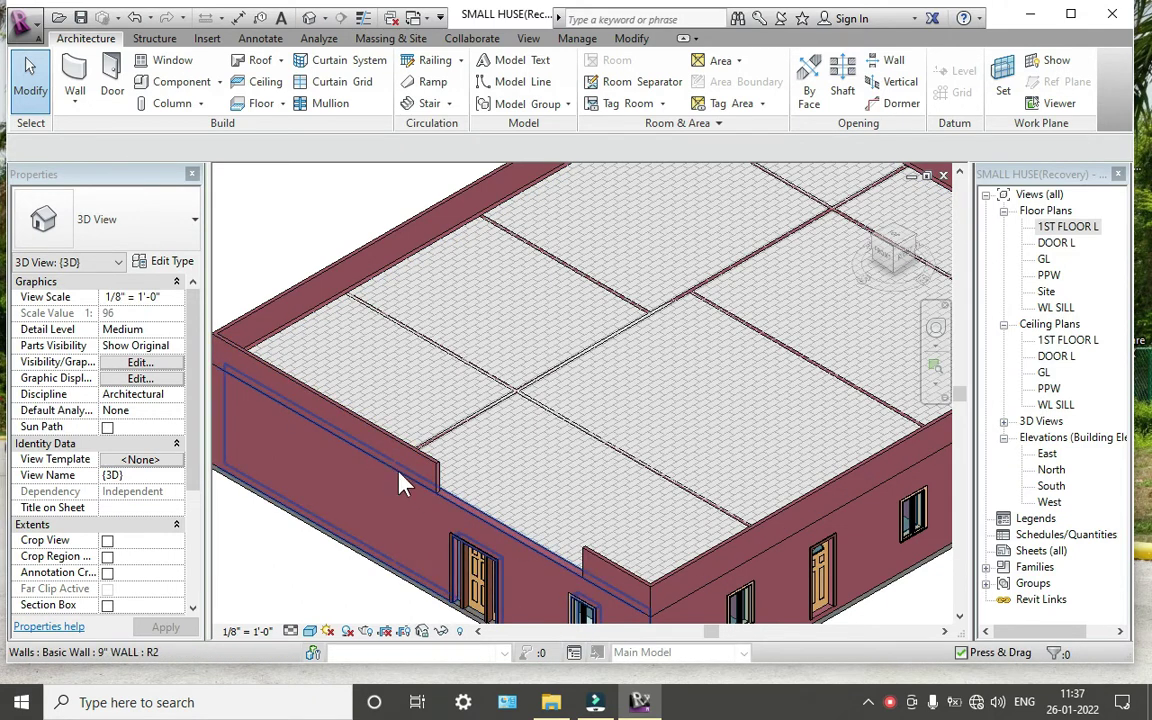
{"action": "double_click", "coordinate": [1067, 226]}
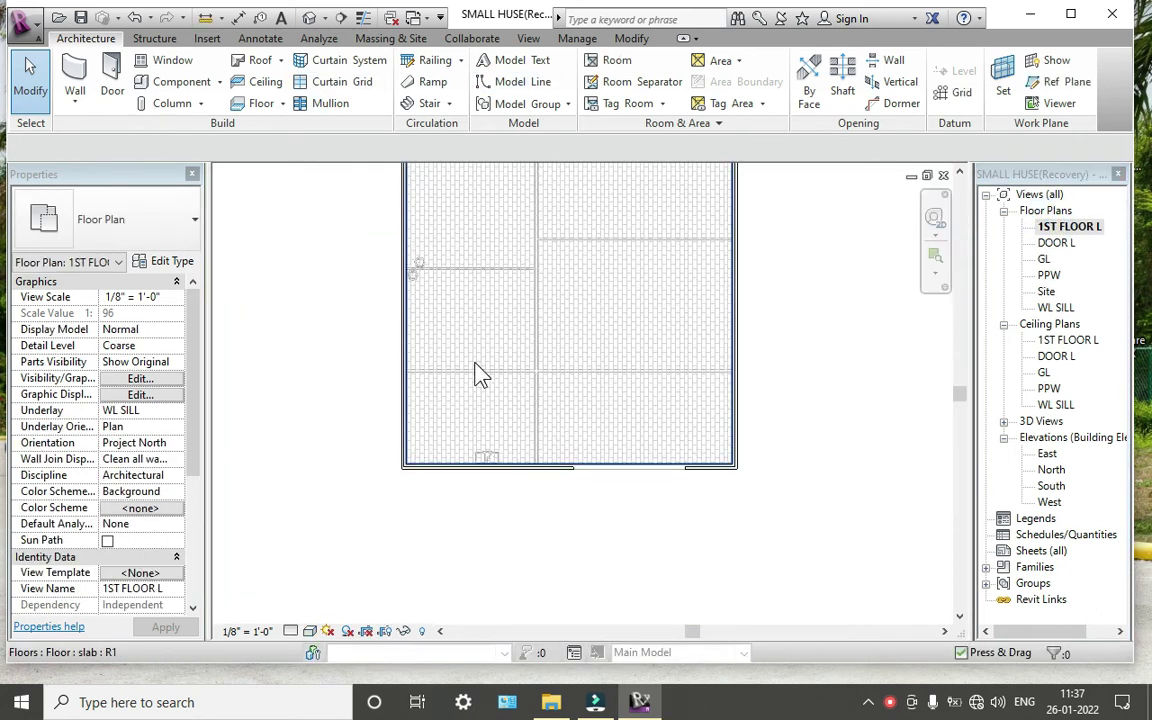
{"action": "scroll", "coordinate": [475, 385], "scroll_direction": "down", "scroll_amount": 1}
Sketch a railing path along the front wall from one wall end to the other
{"action": "left_click", "coordinate": [462, 62]}
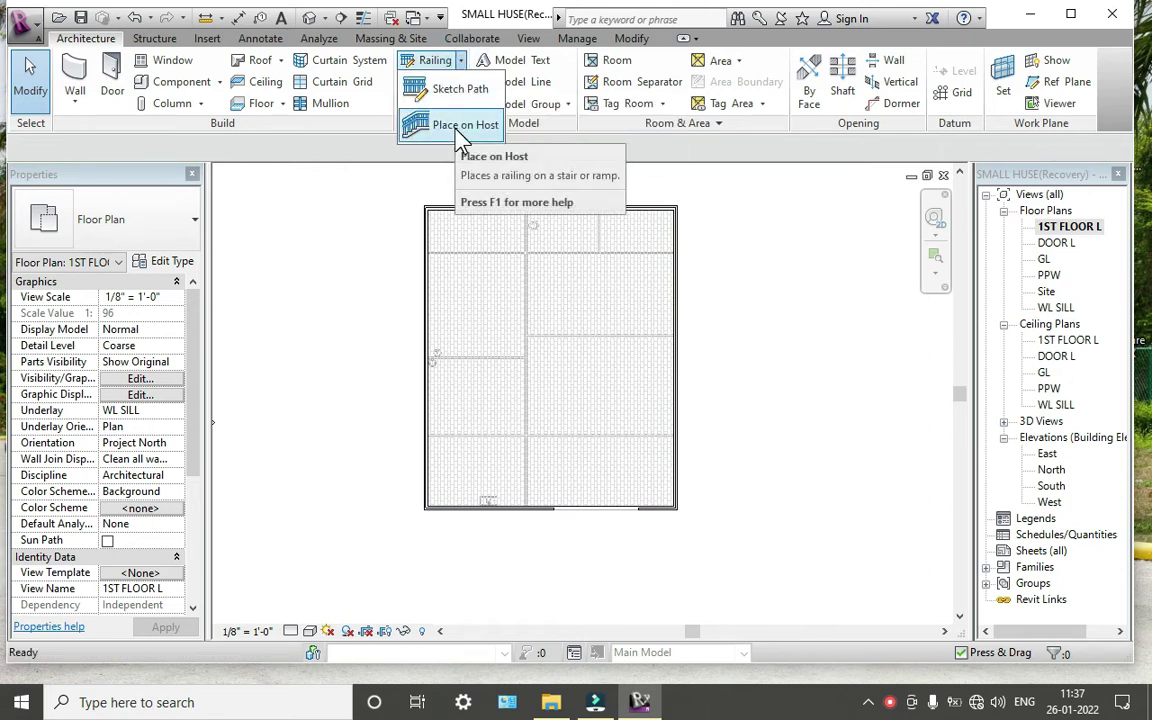
{"action": "left_click", "coordinate": [428, 60]}
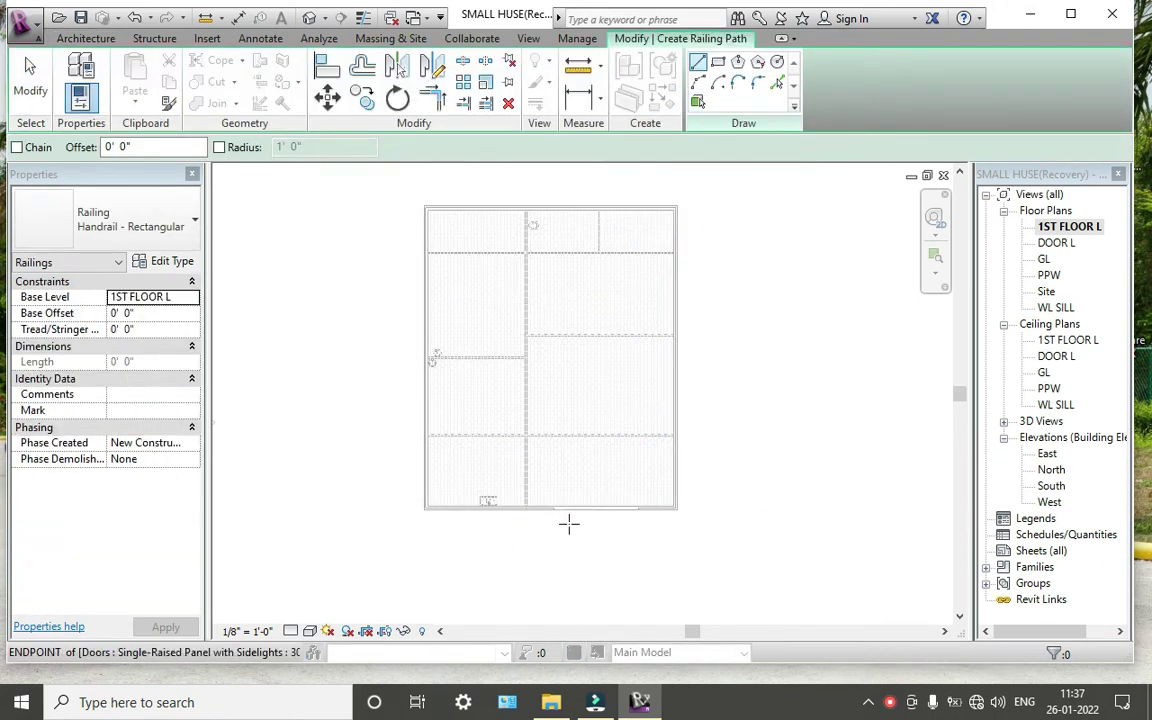
{"action": "scroll", "coordinate": [568, 522], "scroll_direction": "up", "scroll_amount": 3}
{"action": "scroll", "coordinate": [555, 508], "scroll_direction": "up", "scroll_amount": 2}
{"action": "scroll", "coordinate": [525, 483], "scroll_direction": "up", "scroll_amount": 2}
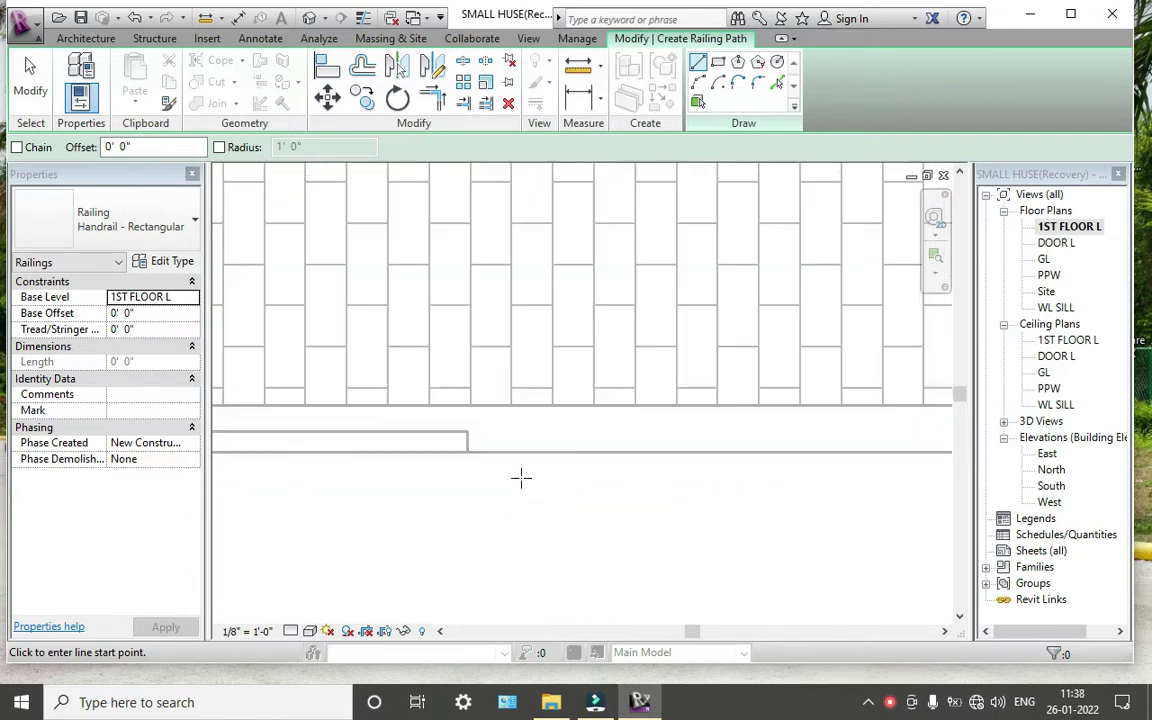
{"action": "scroll", "coordinate": [498, 460], "scroll_direction": "up", "scroll_amount": 2}
{"action": "left_click", "coordinate": [440, 422]}
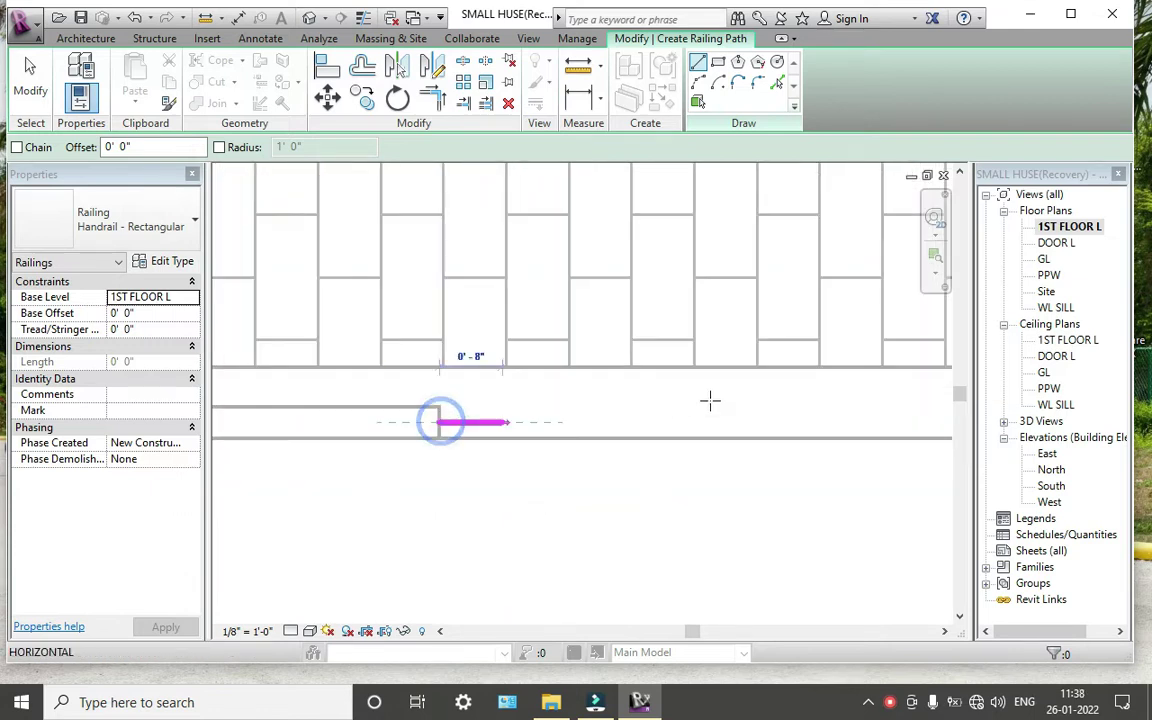
{"action": "scroll", "coordinate": [334, 437], "scroll_direction": "down", "scroll_amount": 2}
{"action": "scroll", "coordinate": [648, 436], "scroll_direction": "down", "scroll_amount": 1}
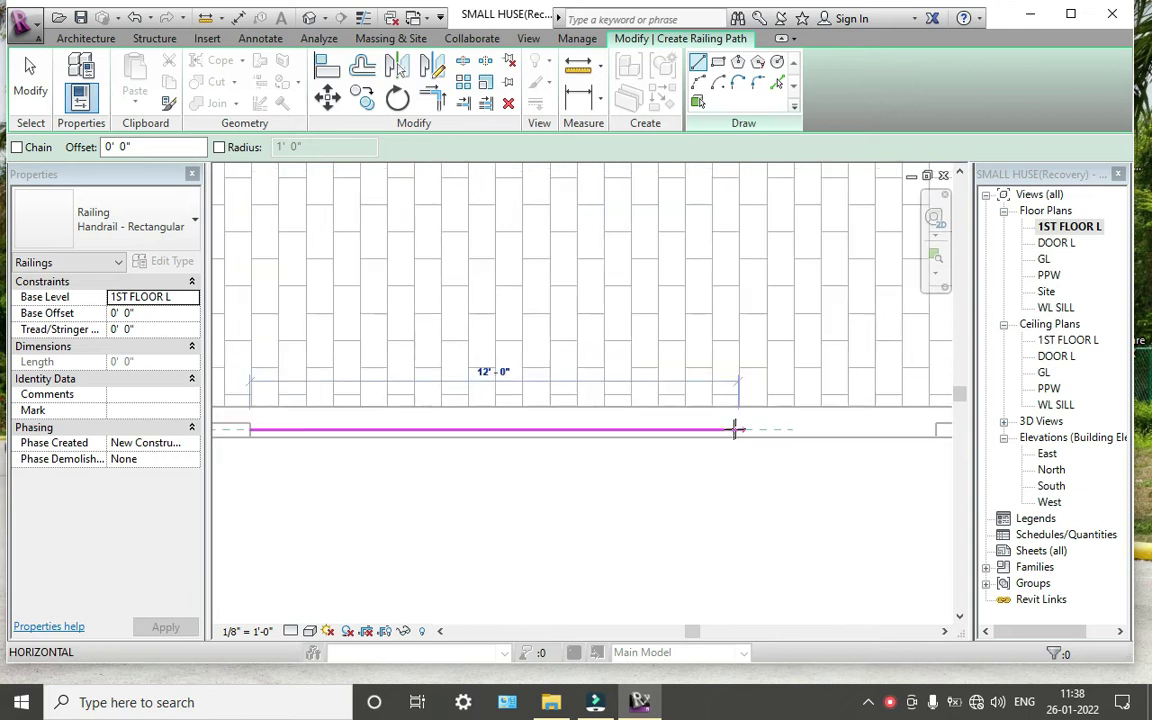
{"action": "middle_click_drag", "start_coordinate": [735, 427], "coordinate": [432, 465]}
{"action": "scroll", "coordinate": [591, 452], "scroll_direction": "up", "scroll_amount": 1}
{"action": "scroll", "coordinate": [591, 452], "scroll_direction": "up", "scroll_amount": 2}
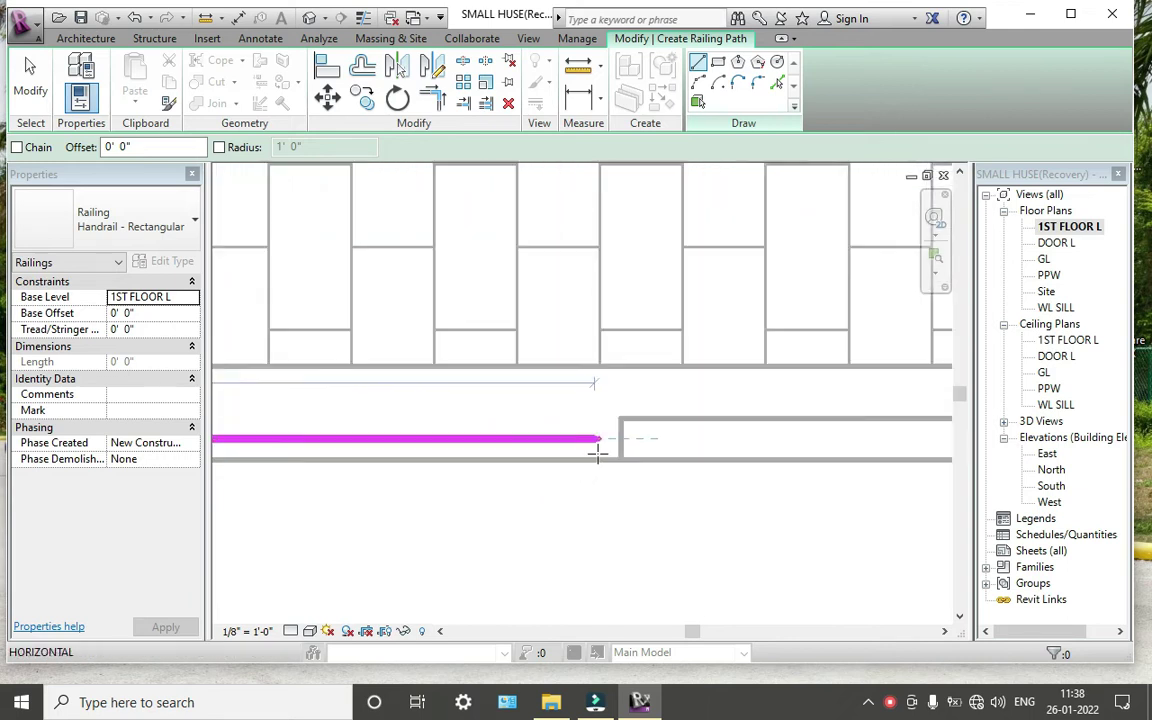
{"action": "scroll", "coordinate": [597, 453], "scroll_direction": "up", "scroll_amount": 2}
{"action": "scroll", "coordinate": [593, 435], "scroll_direction": "up", "scroll_amount": 1}
{"action": "left_click", "coordinate": [657, 414]}
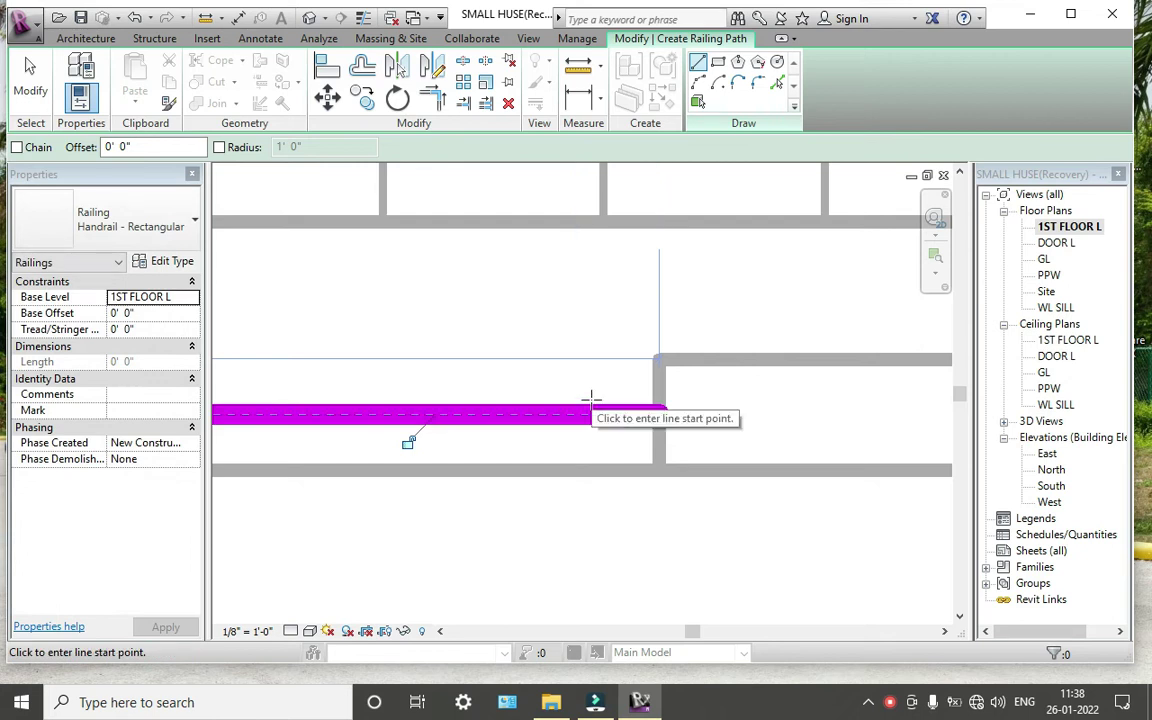
Switch the railing to Guardrail - Rectangular and finish the path sketch
{"action": "left_click", "coordinate": [155, 225]}
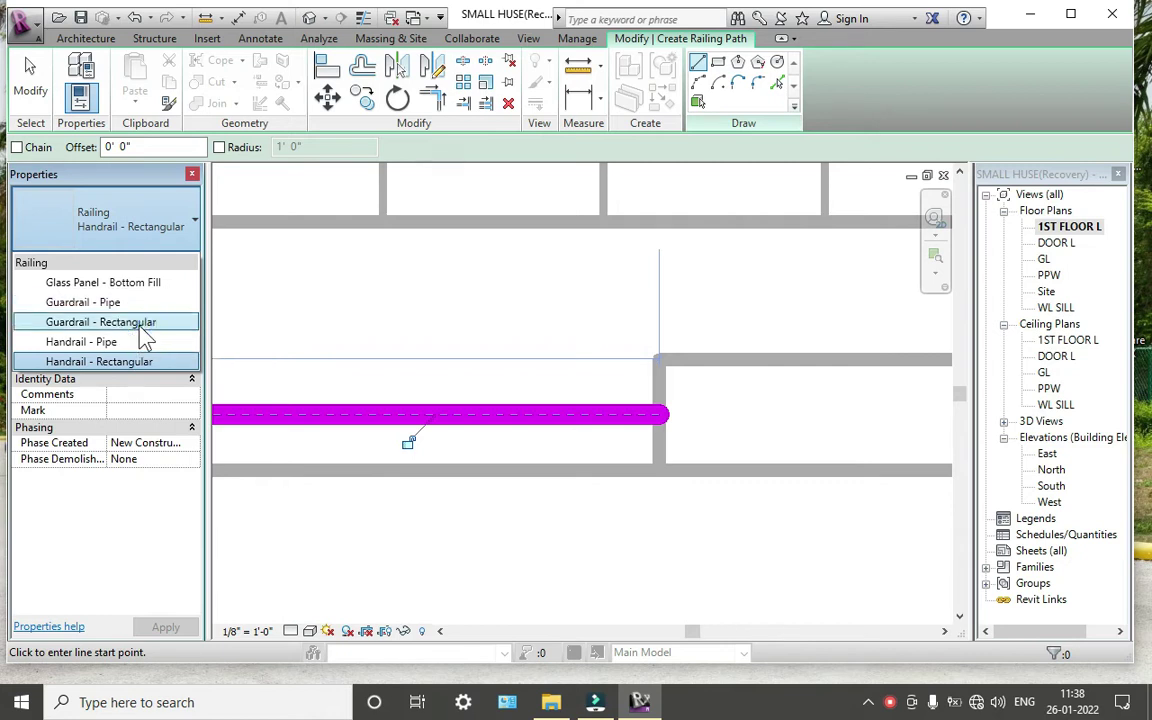
{"action": "left_click", "coordinate": [145, 328]}
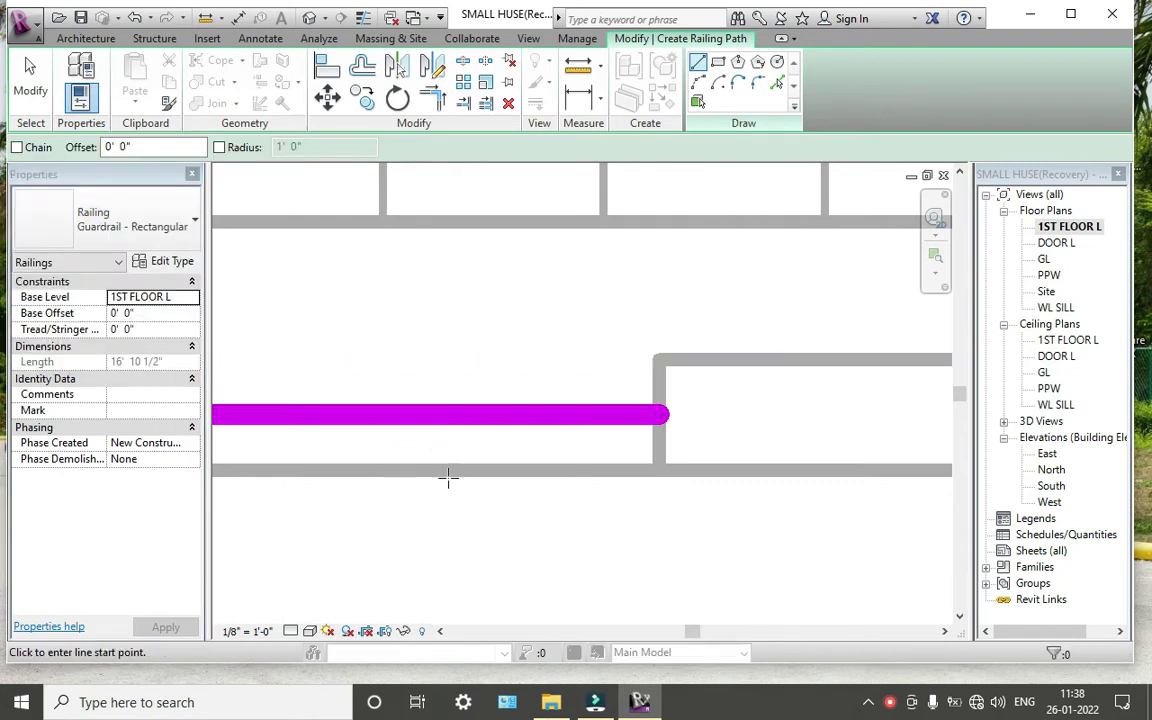
{"action": "key", "text": "Escape"}
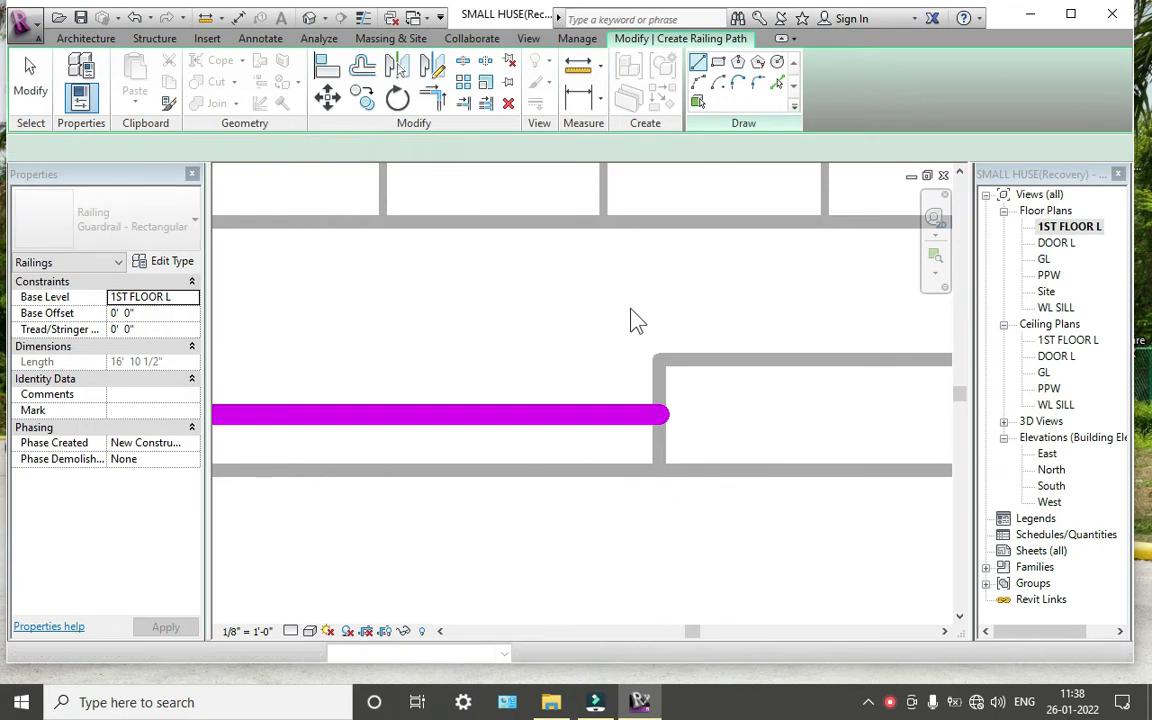
{"action": "scroll", "coordinate": [577, 328], "scroll_direction": "down", "scroll_amount": 1}
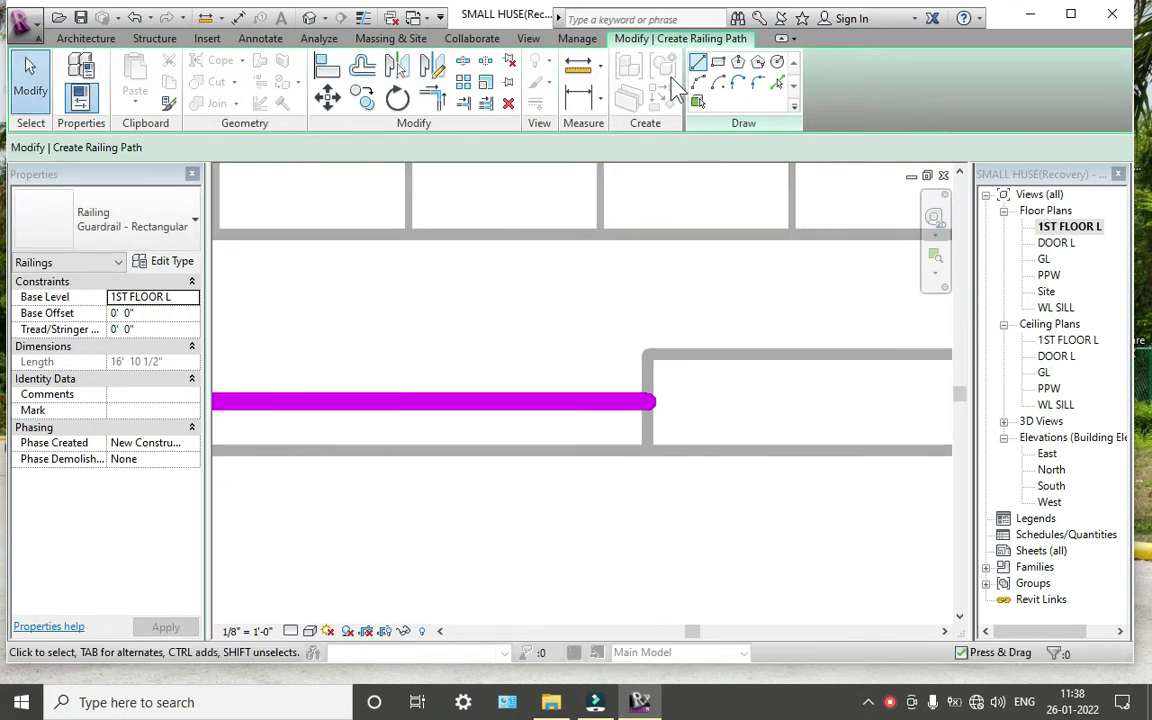
{"action": "double_click", "coordinate": [684, 38]}
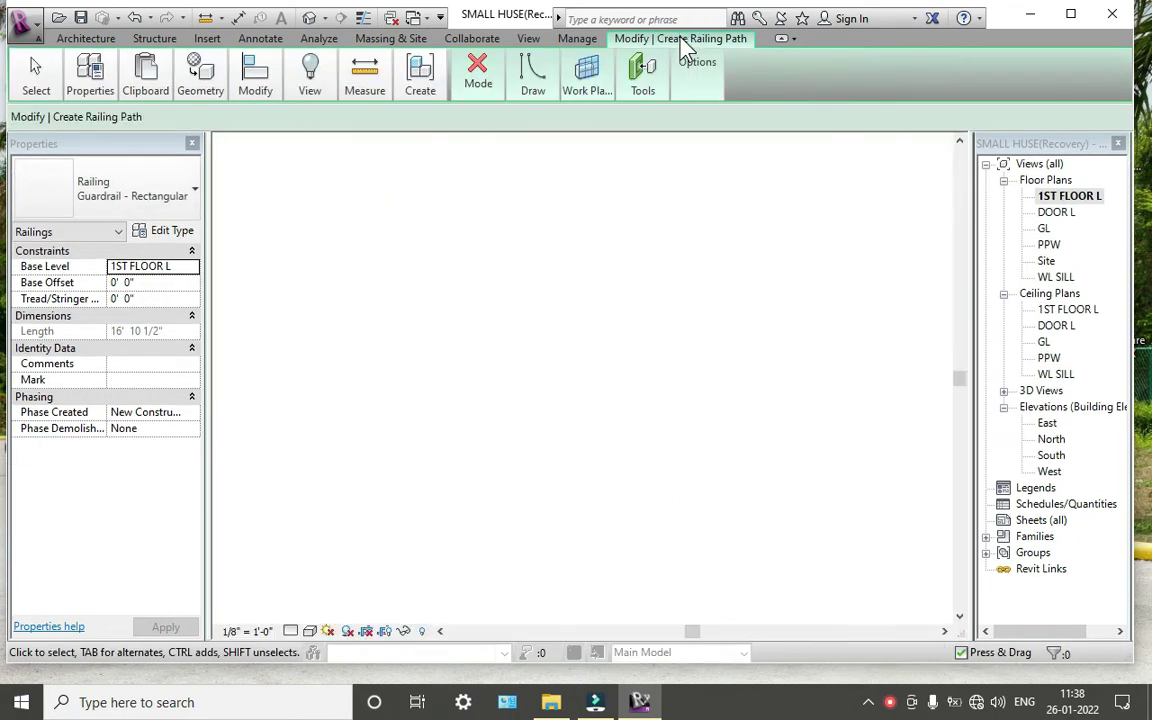
{"action": "double_click", "coordinate": [684, 40]}
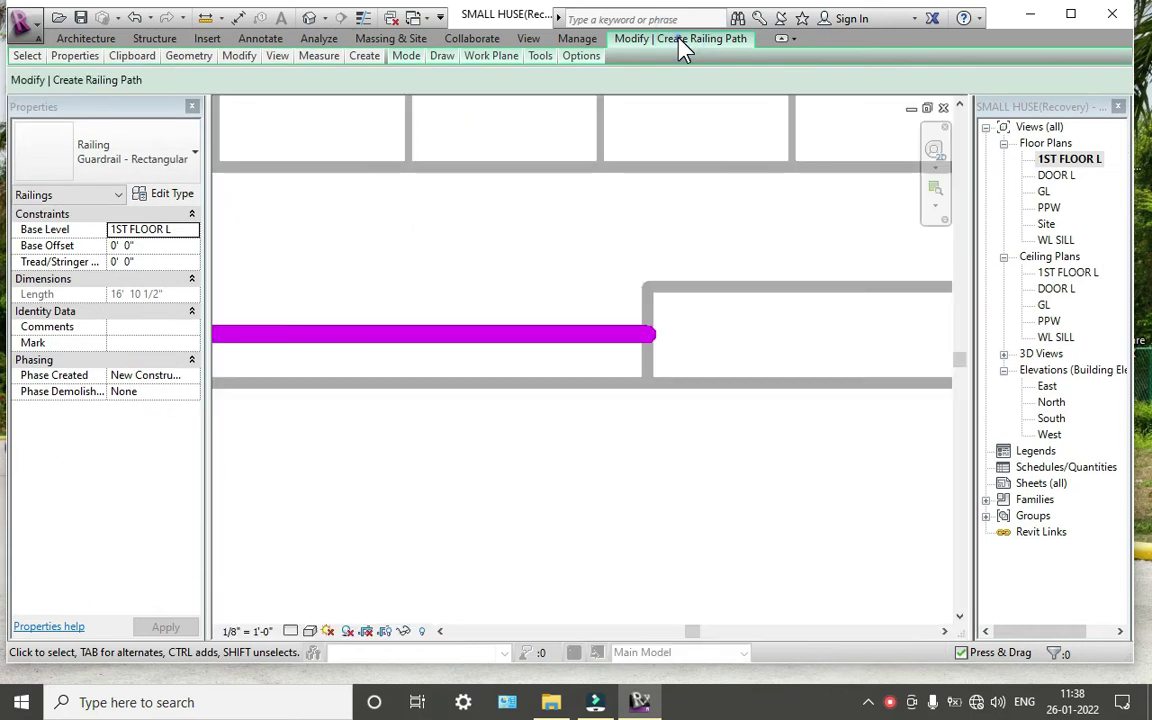
{"action": "double_click", "coordinate": [679, 40]}
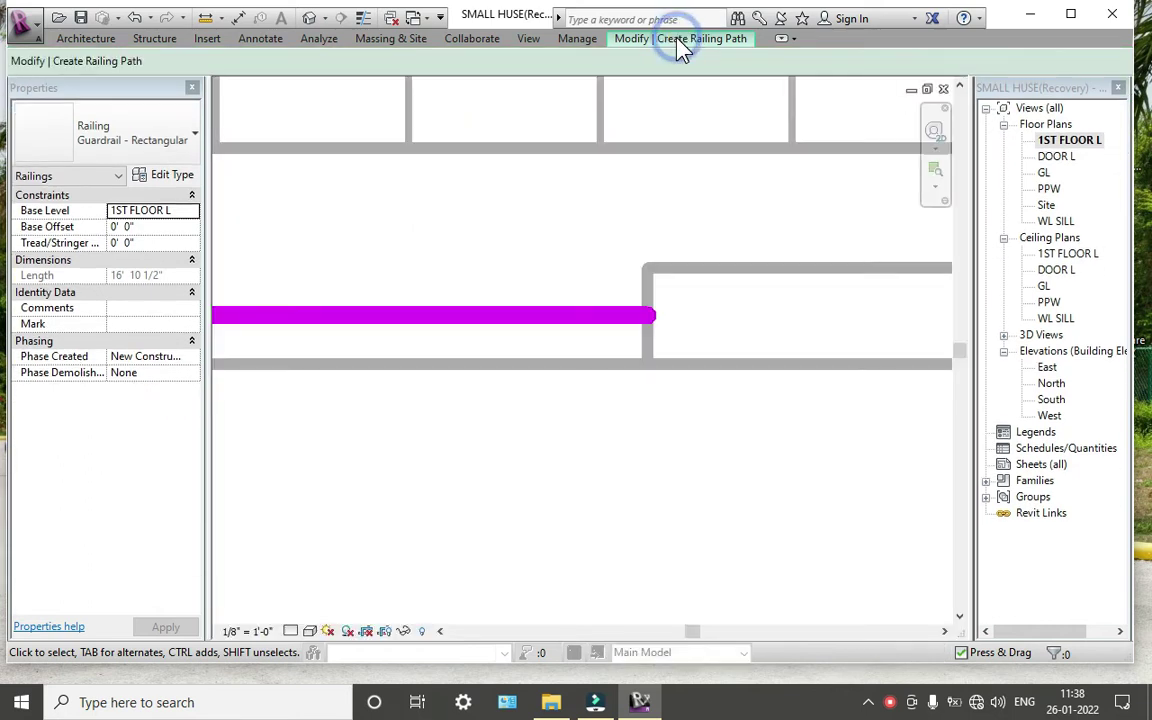
{"action": "double_click", "coordinate": [676, 42]}
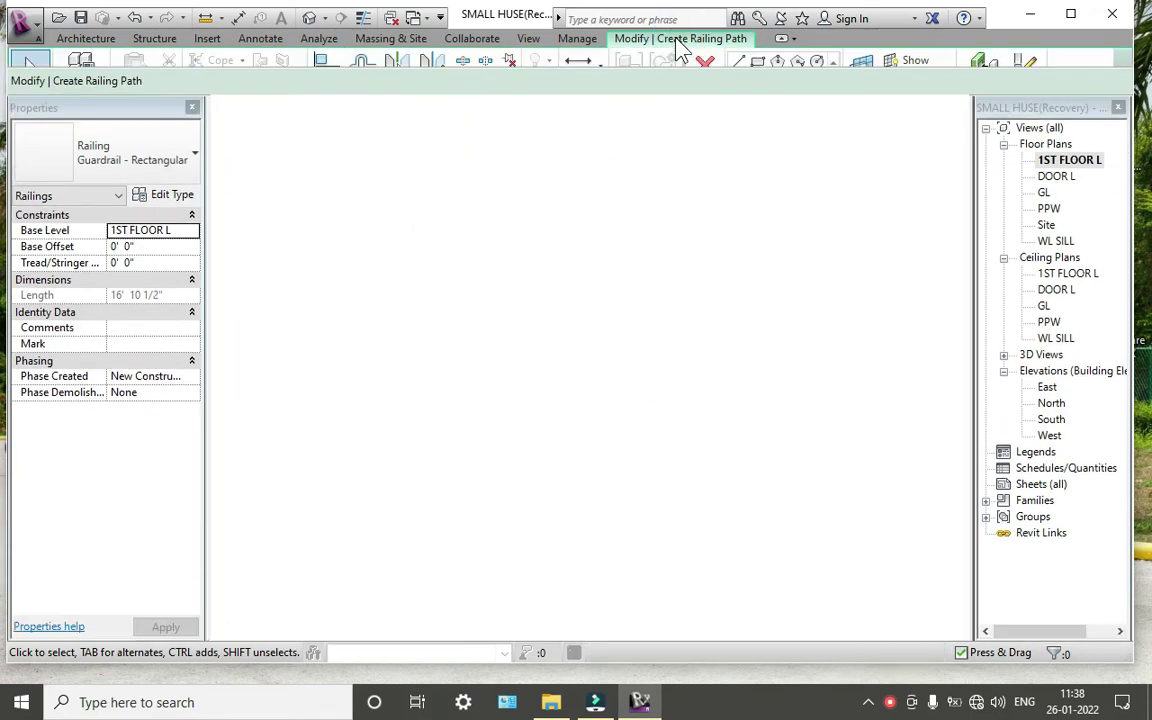
{"action": "left_click", "coordinate": [706, 102]}
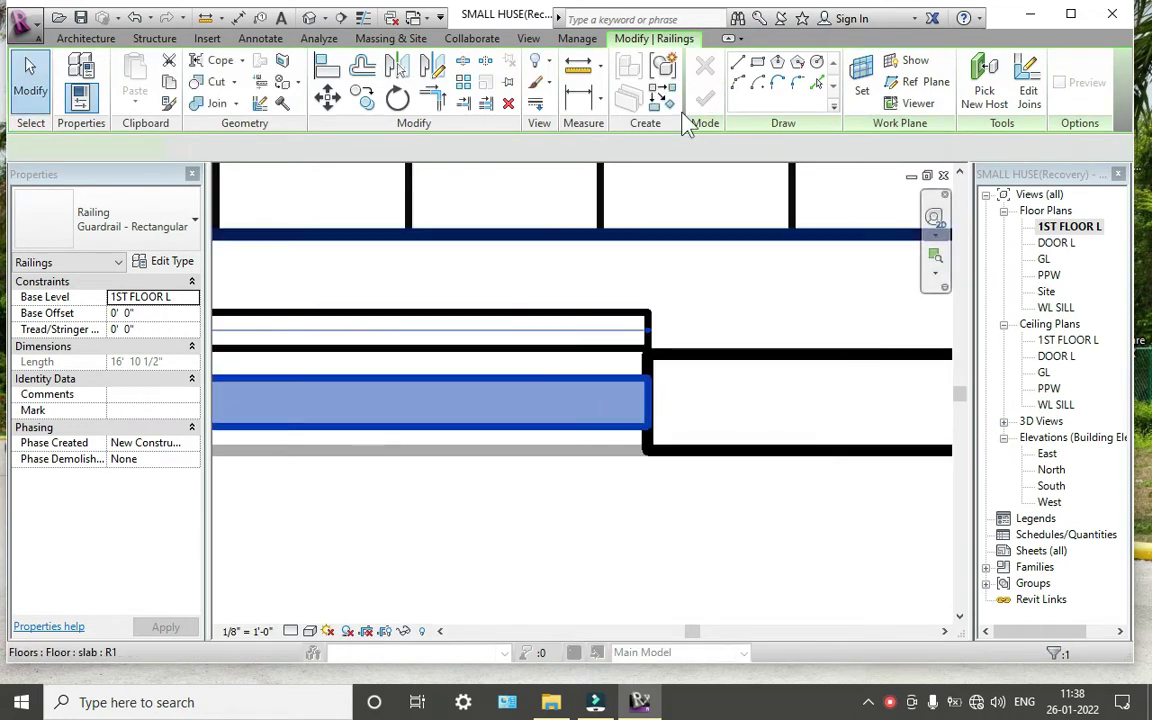
In the Default 3D view, change the roof railing to Glass Panel - Bottom Fill
{"action": "left_click", "coordinate": [309, 18]}
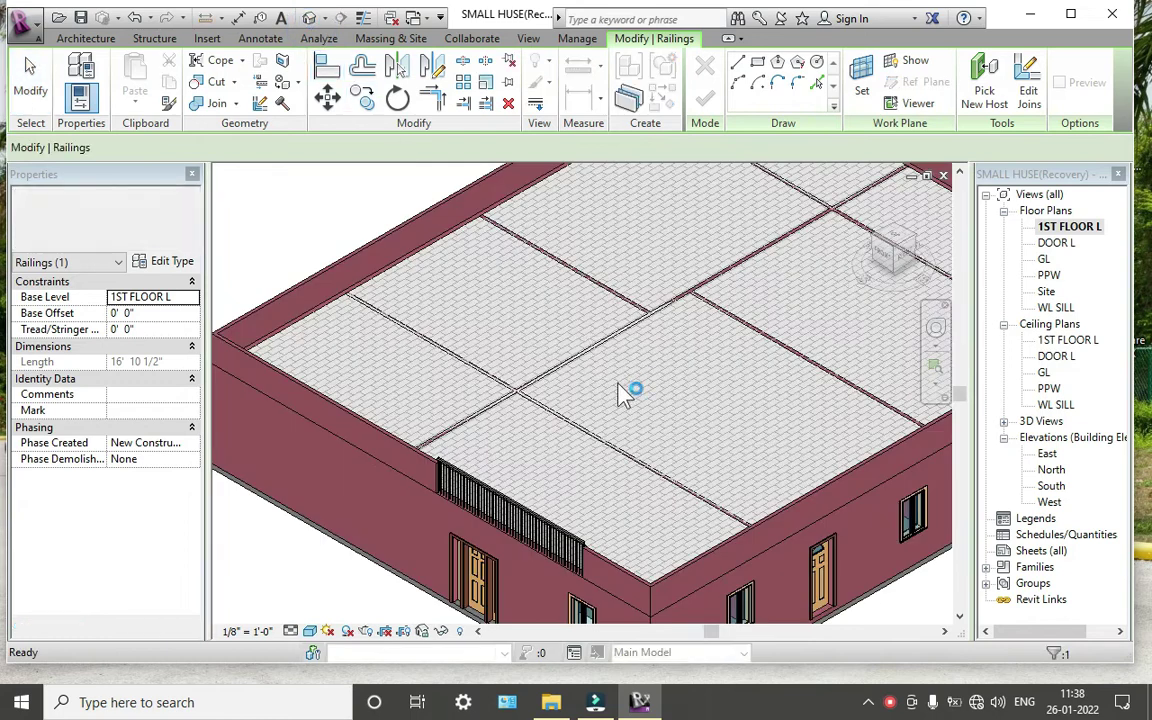
{"action": "scroll", "coordinate": [496, 506], "scroll_direction": "up", "scroll_amount": 2}
{"action": "scroll", "coordinate": [496, 506], "scroll_direction": "up", "scroll_amount": 2}
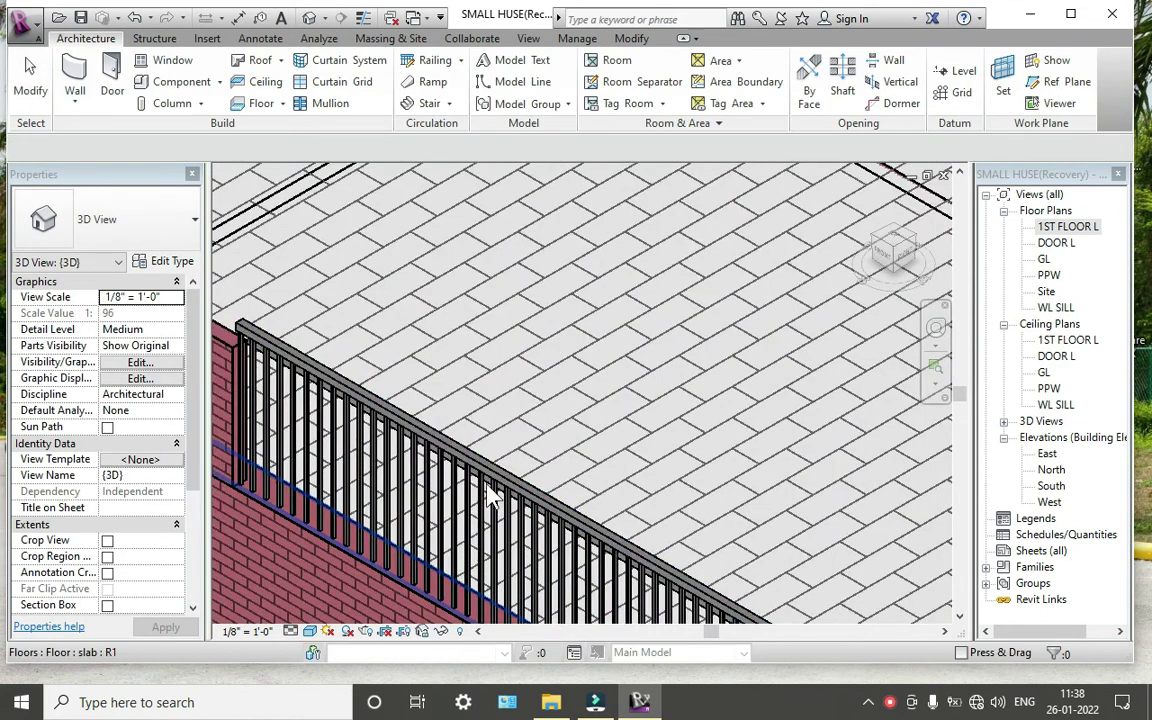
{"action": "scroll", "coordinate": [492, 495], "scroll_direction": "up", "scroll_amount": 1}
{"action": "left_click", "coordinate": [490, 487]}
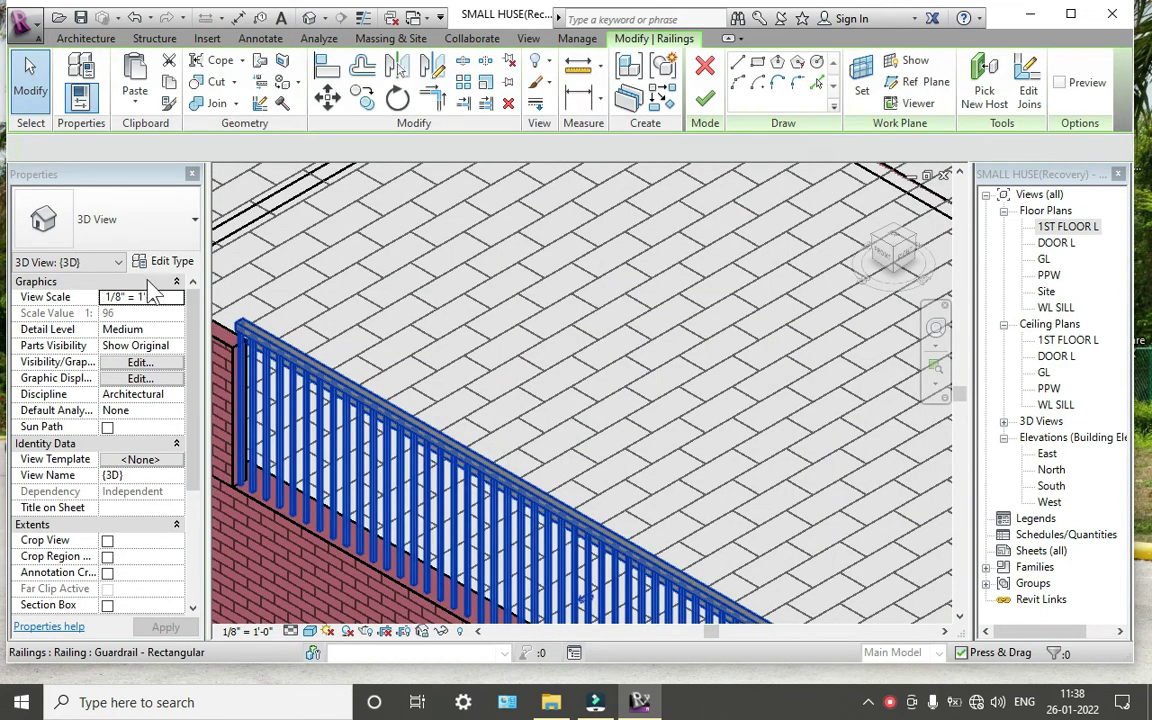
{"action": "left_click", "coordinate": [120, 220]}
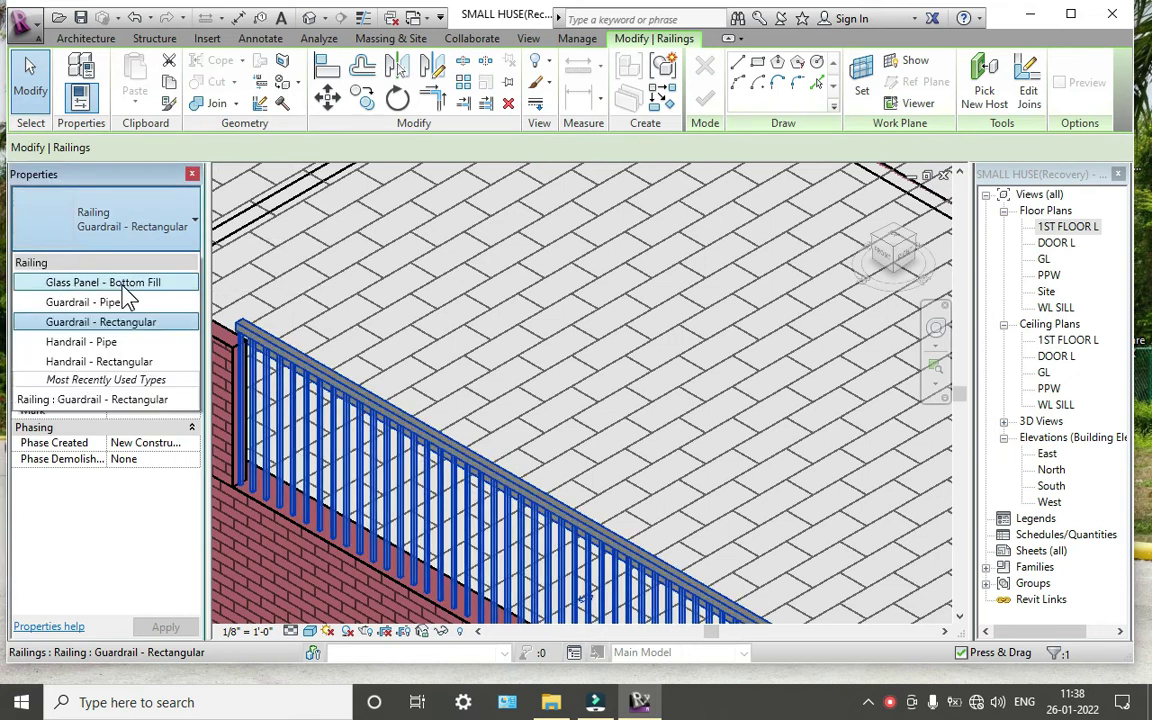
{"action": "left_click", "coordinate": [120, 282]}
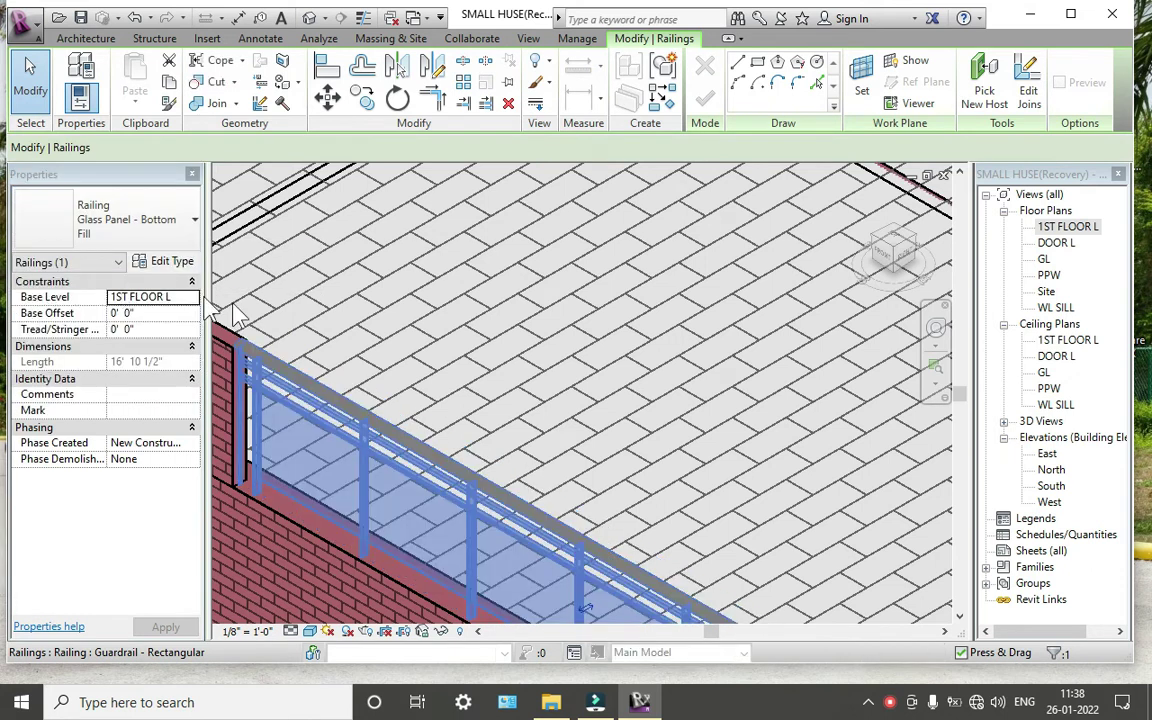
{"action": "key", "text": "Escape"}
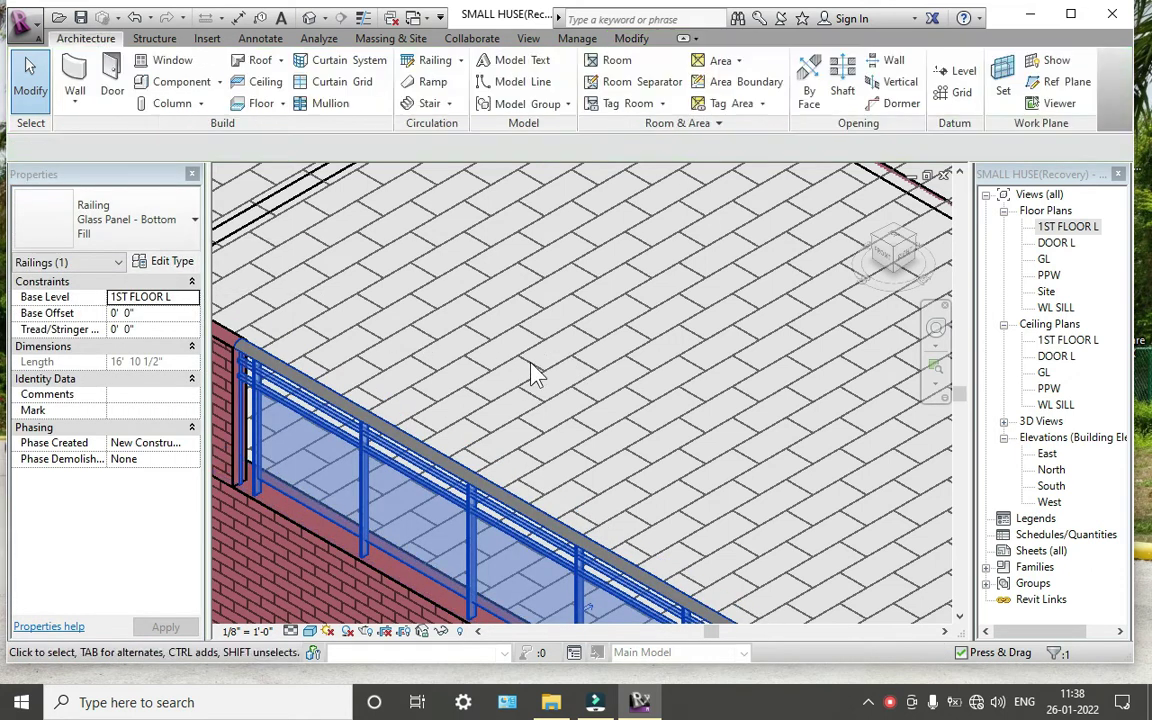
Pan and orbit the 3D view to face the front brick wall and door
{"action": "scroll", "coordinate": [530, 424], "scroll_direction": "down", "scroll_amount": 3}
{"action": "middle_click_drag", "start_coordinate": [509, 321], "coordinate": [578, 419]}
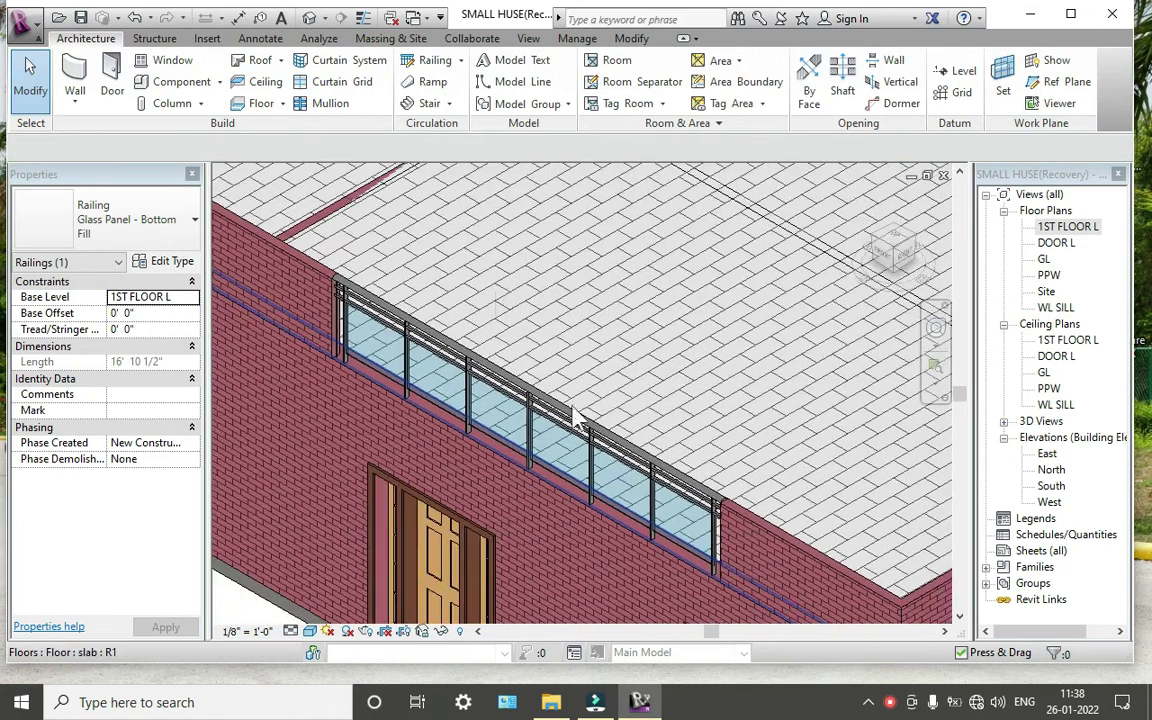
{"action": "scroll", "coordinate": [563, 404], "scroll_direction": "up", "scroll_amount": 1}
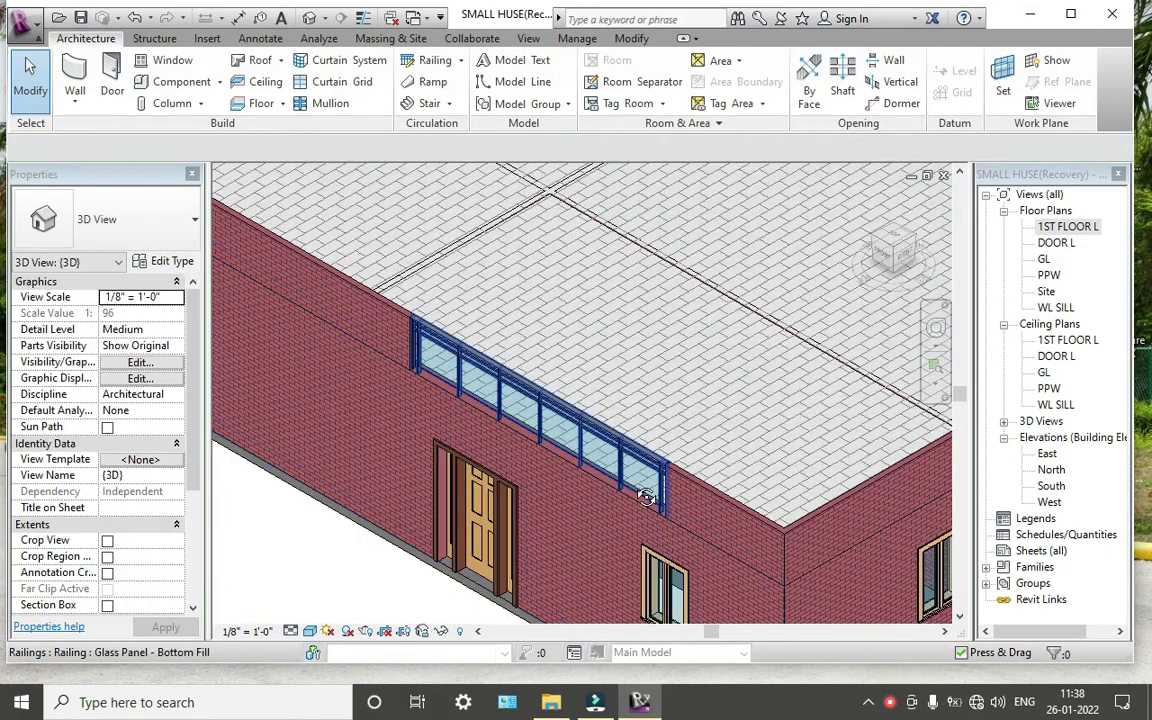
{"action": "mouse_move", "coordinate": [646, 497]}
{"action": "middle_mouse_down", "text": "shift"}
{"action": "mouse_move", "coordinate": [733, 388]}
{"action": "mouse_move", "coordinate": [568, 468]}
{"action": "middle_mouse_up", "text": "shift"}
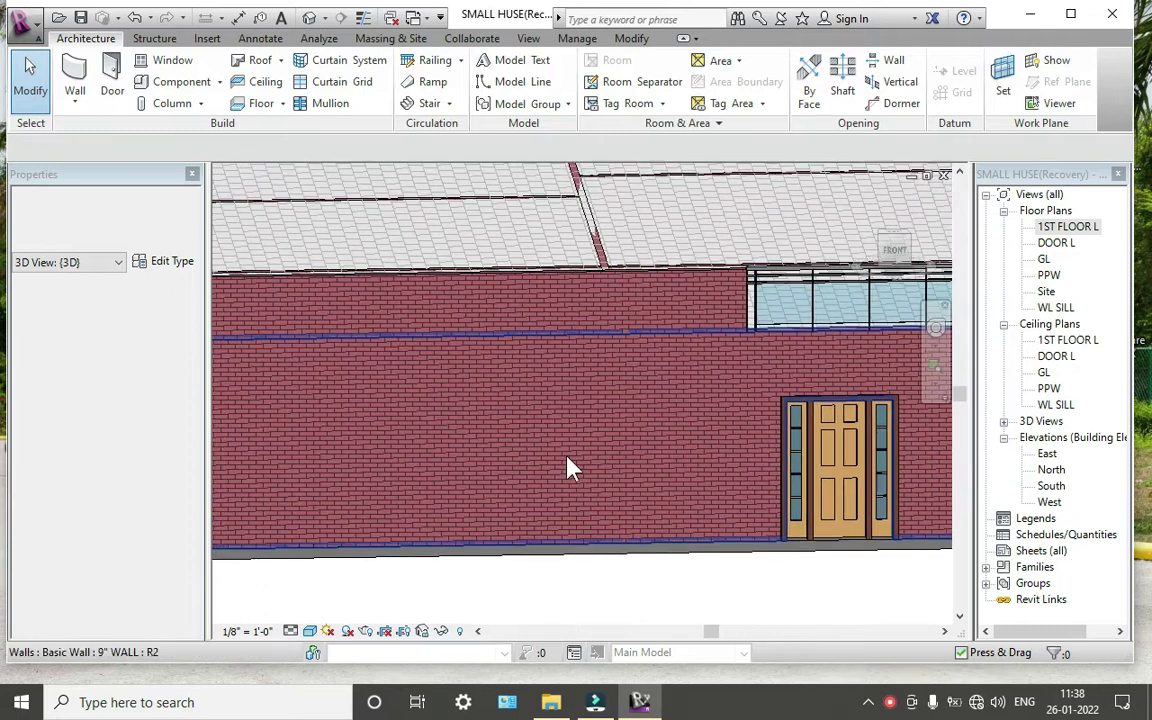
{"action": "left_click", "coordinate": [514, 288]}
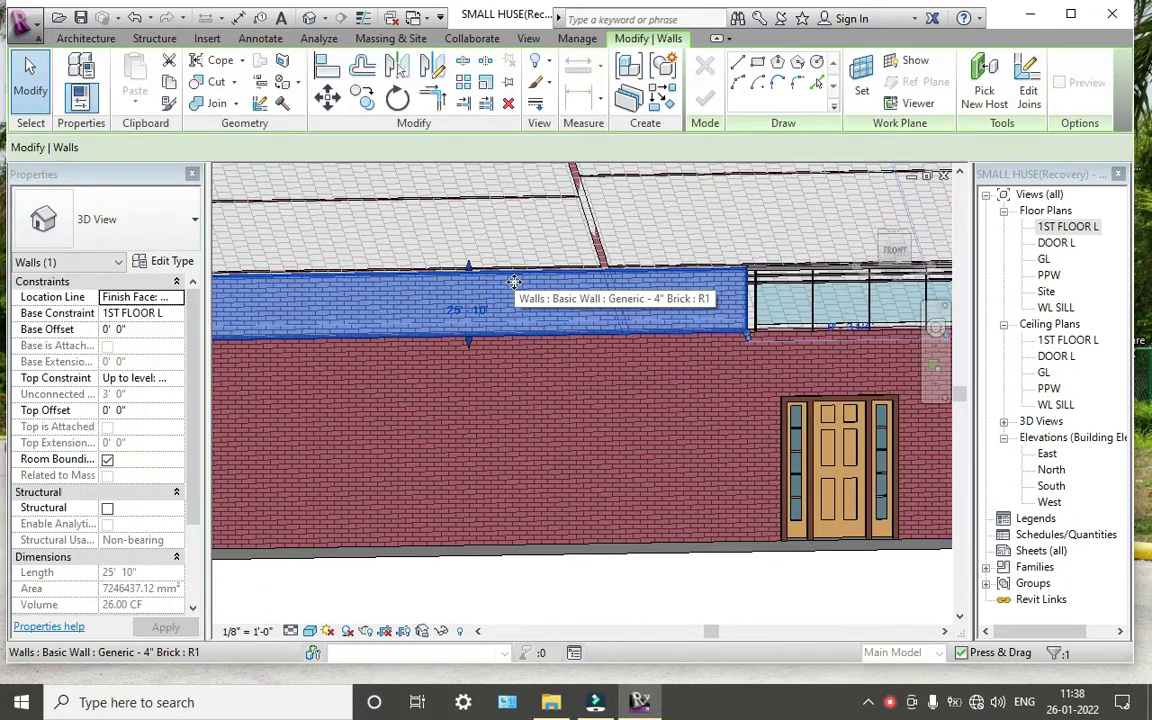
{"action": "key", "text": "Escape"}
{"action": "mouse_move", "coordinate": [522, 314]}
{"action": "middle_mouse_down", "text": "shift"}
{"action": "mouse_move", "coordinate": [537, 362]}
{"action": "mouse_move", "coordinate": [525, 380]}
{"action": "middle_mouse_up", "text": "shift"}
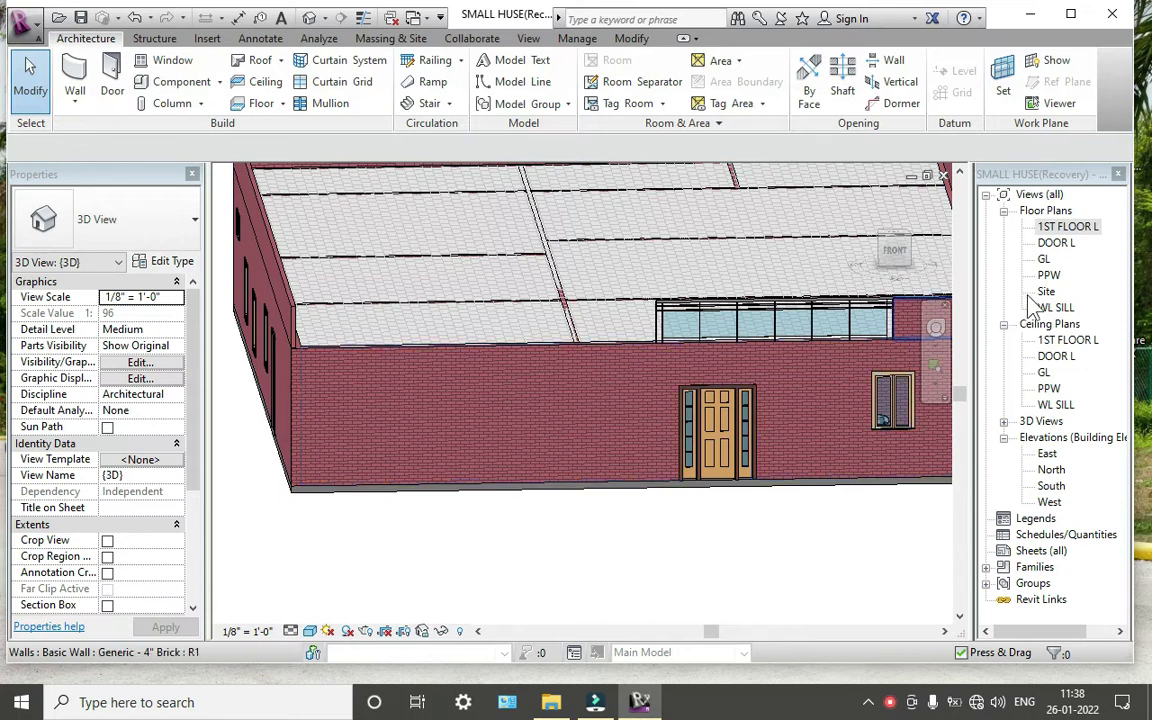
View the front wall on the DOOR L plan, then open GL and launch Stair
{"action": "double_click", "coordinate": [1055, 243]}
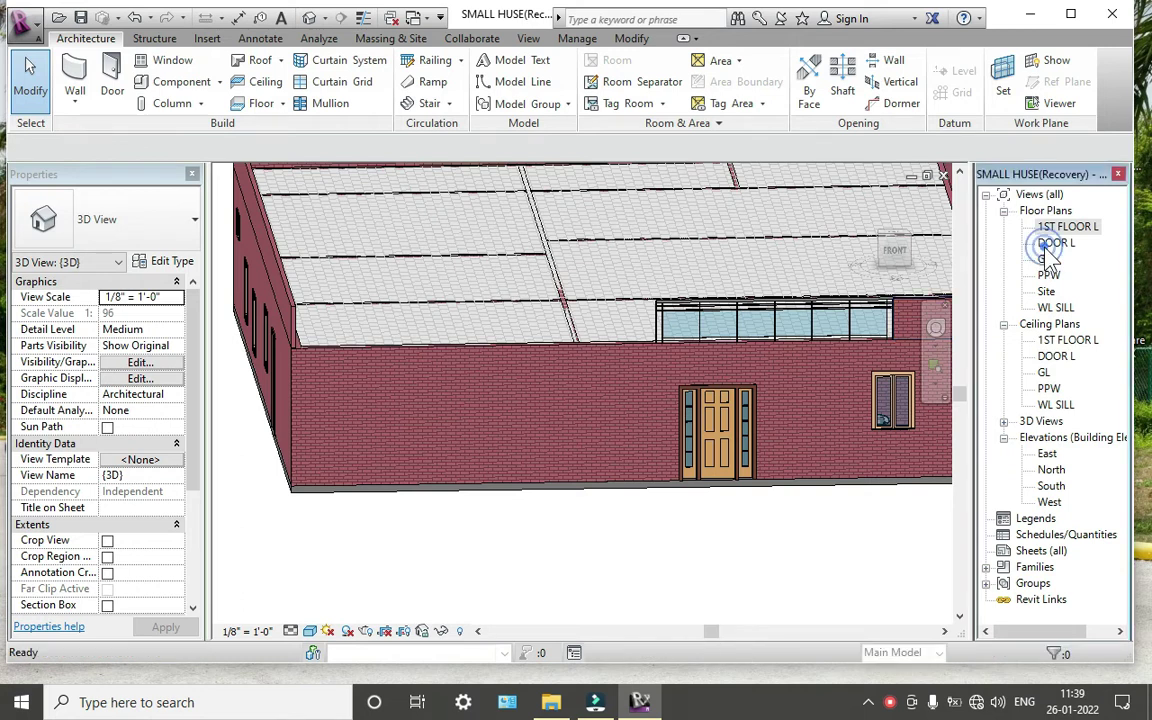
{"action": "scroll", "coordinate": [655, 545], "scroll_direction": "down", "scroll_amount": 3}
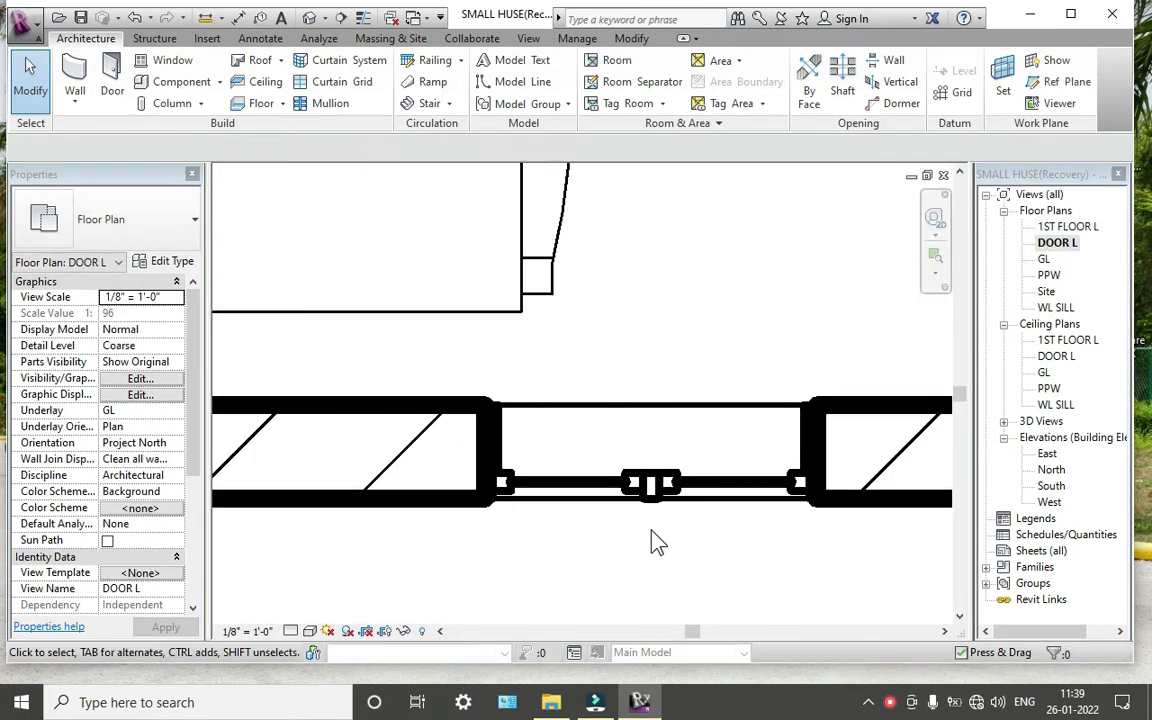
{"action": "scroll", "coordinate": [651, 540], "scroll_direction": "down", "scroll_amount": 2}
{"action": "scroll", "coordinate": [651, 540], "scroll_direction": "down", "scroll_amount": 1}
{"action": "scroll", "coordinate": [660, 541], "scroll_direction": "down", "scroll_amount": 1}
{"action": "middle_click_drag", "start_coordinate": [663, 541], "coordinate": [754, 453]}
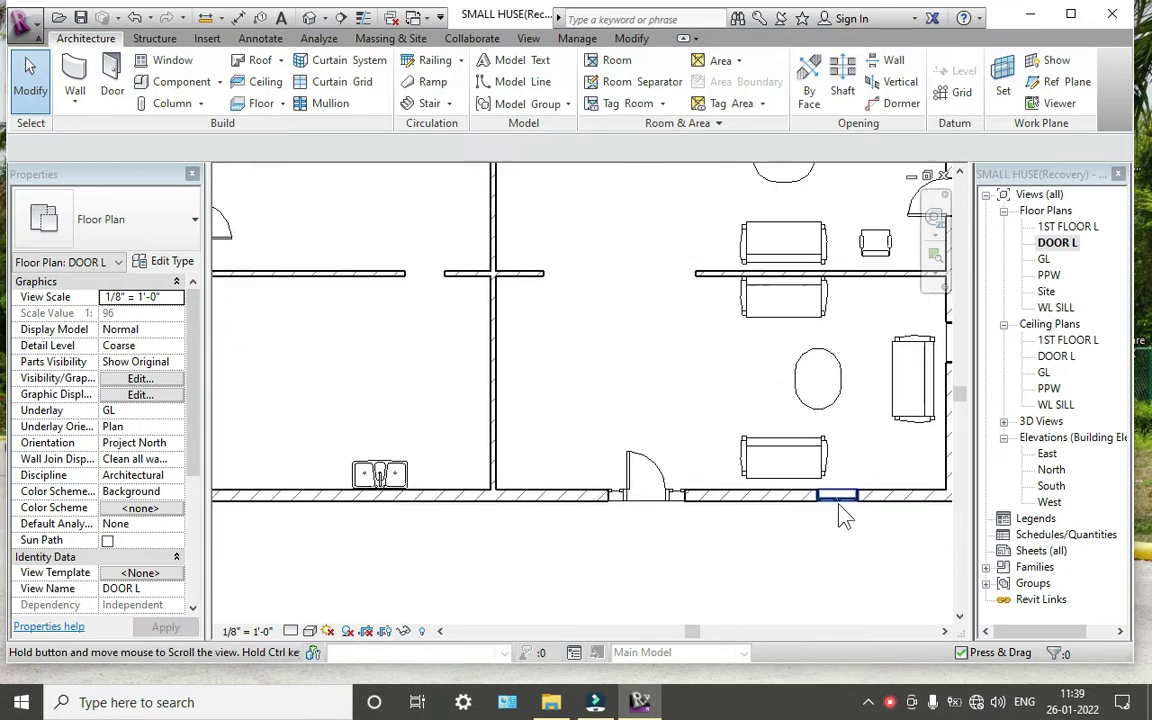
{"action": "middle_click_drag", "start_coordinate": [504, 432], "coordinate": [587, 437]}
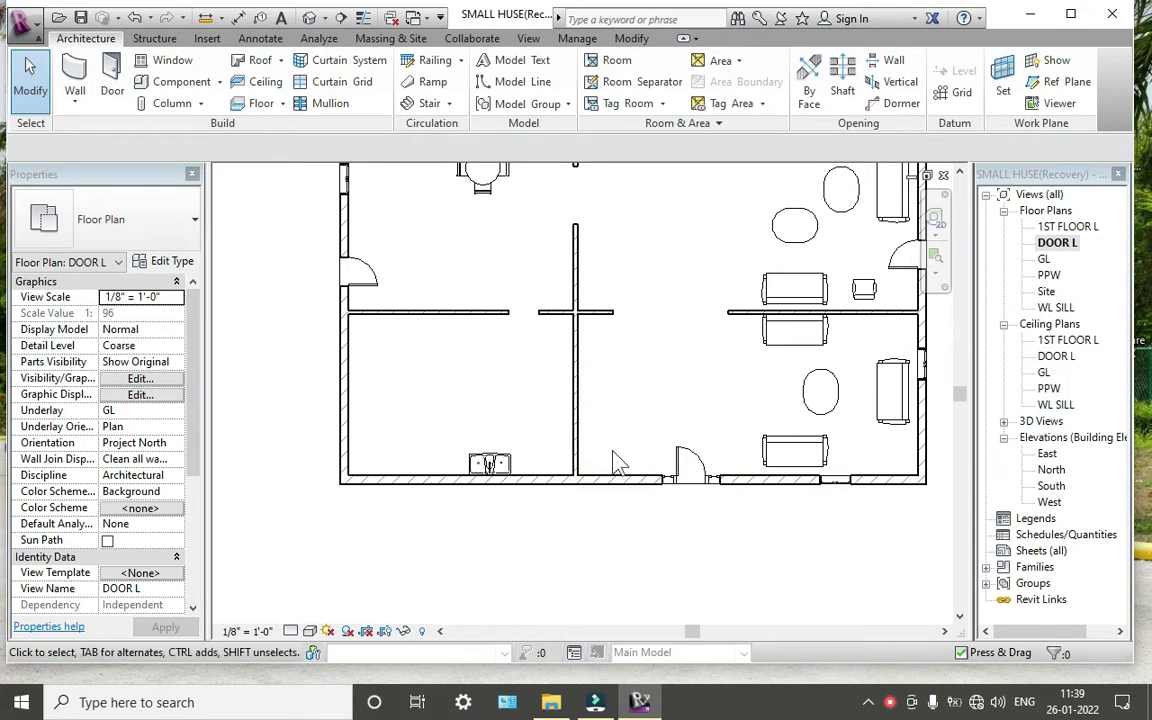
{"action": "double_click", "coordinate": [1044, 259]}
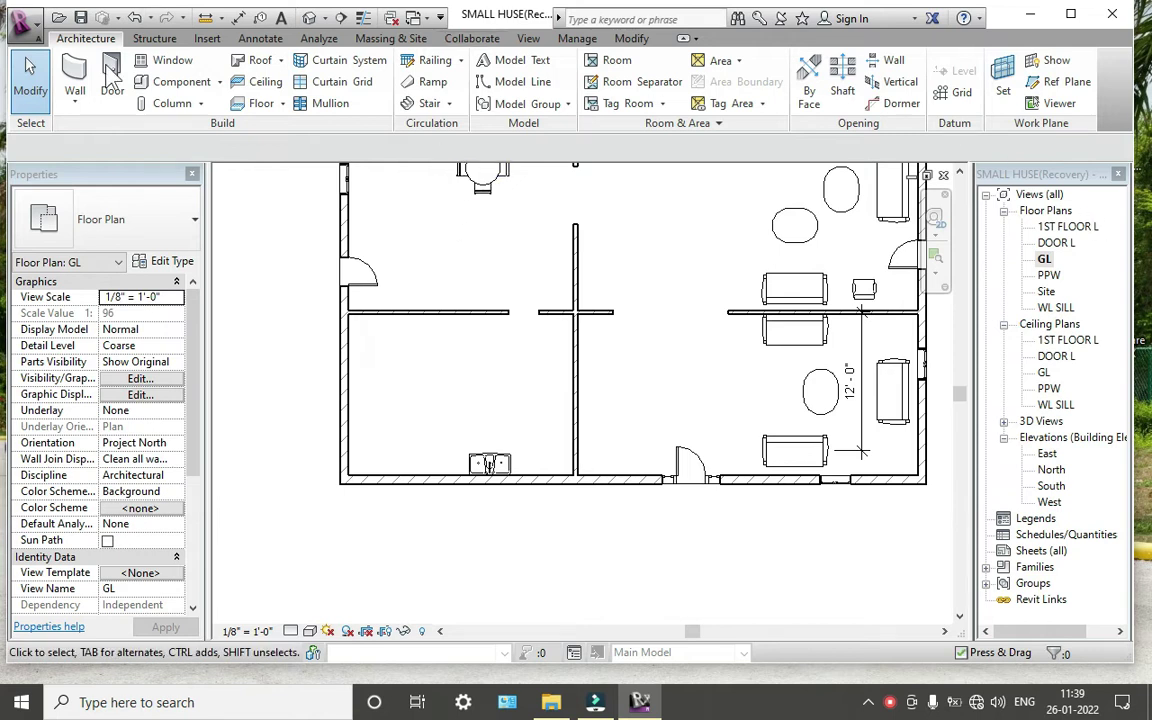
{"action": "left_click", "coordinate": [431, 103]}
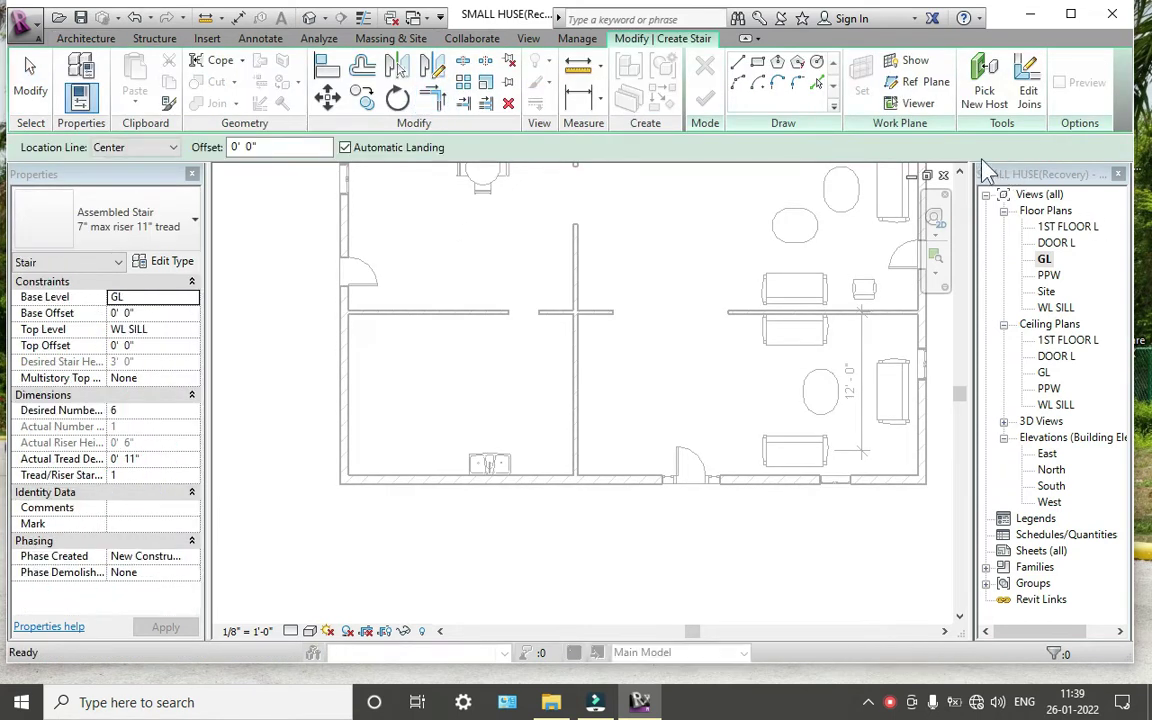
Pick the stair run sketch option and minimise the ribbon for a larger view
{"action": "left_click", "coordinate": [757, 63]}
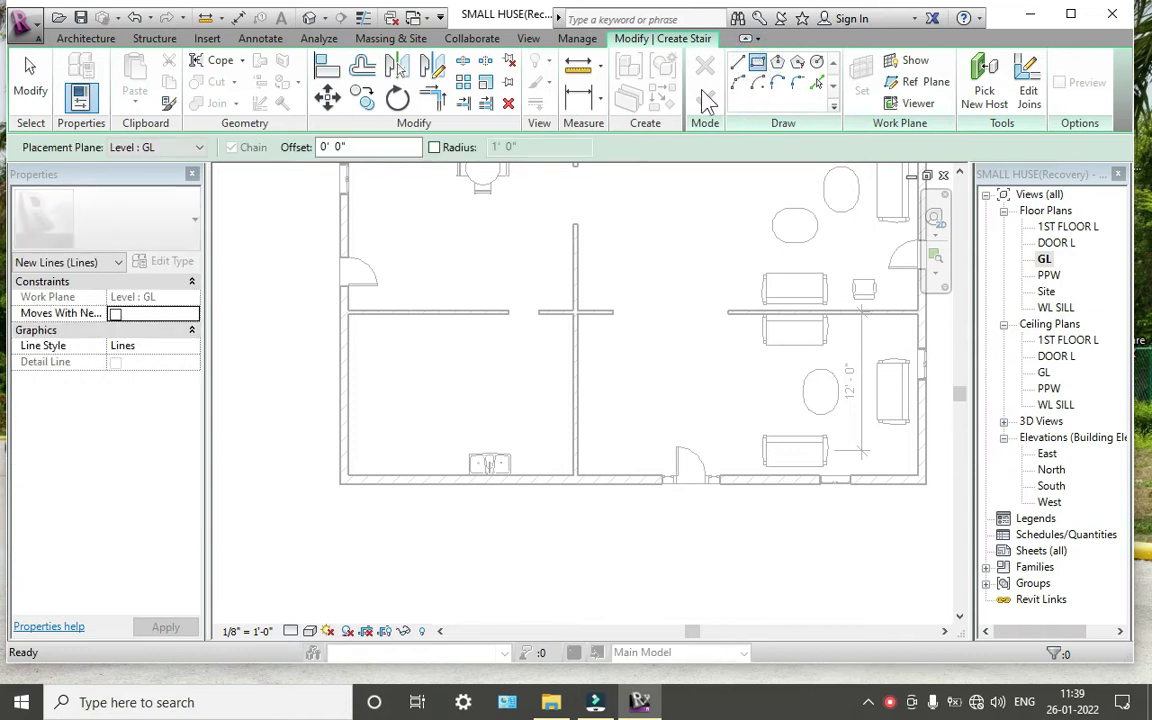
{"action": "double_click", "coordinate": [668, 42]}
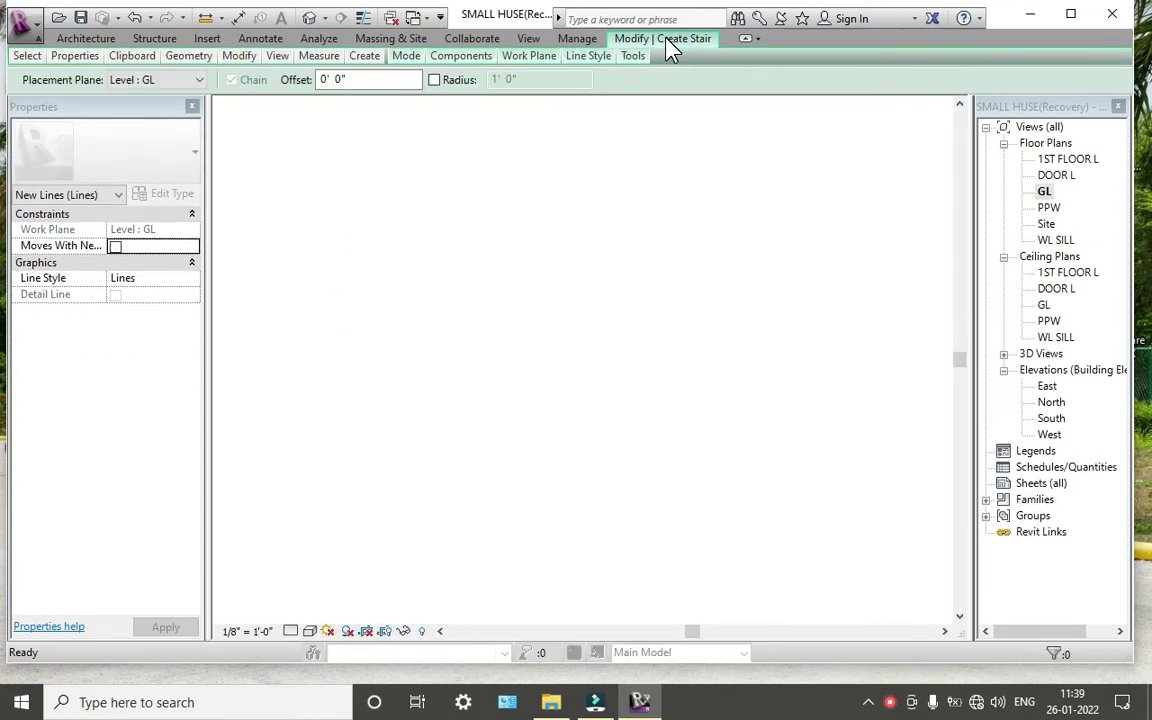
{"action": "double_click", "coordinate": [668, 43]}
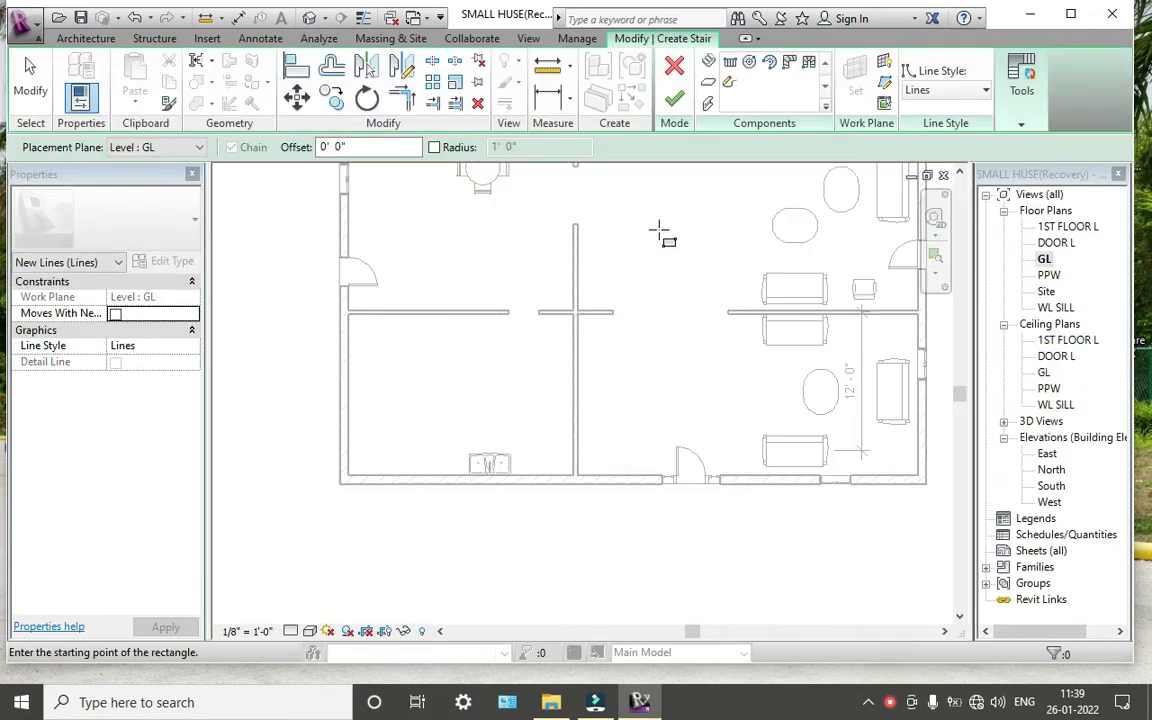
{"action": "left_click", "coordinate": [730, 66]}
Keep the Assembled Stair type with 8 desired risers and tread/riser start number 2
{"action": "left_click", "coordinate": [145, 228]}
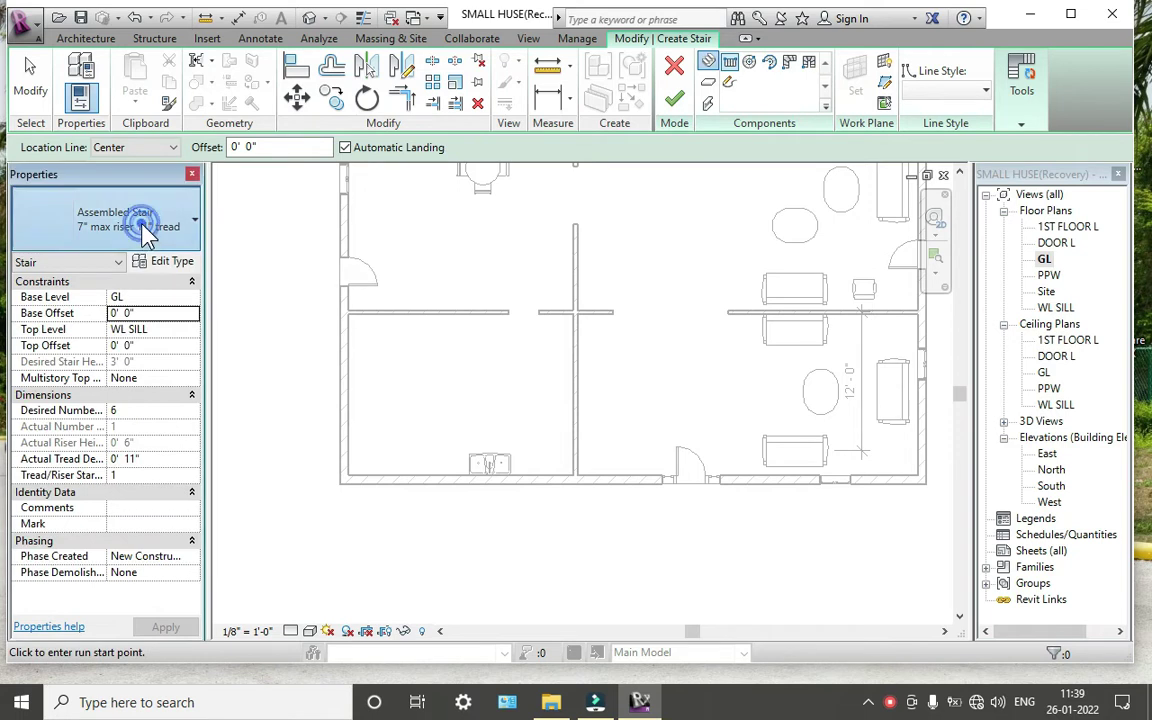
{"action": "left_click", "coordinate": [145, 230]}
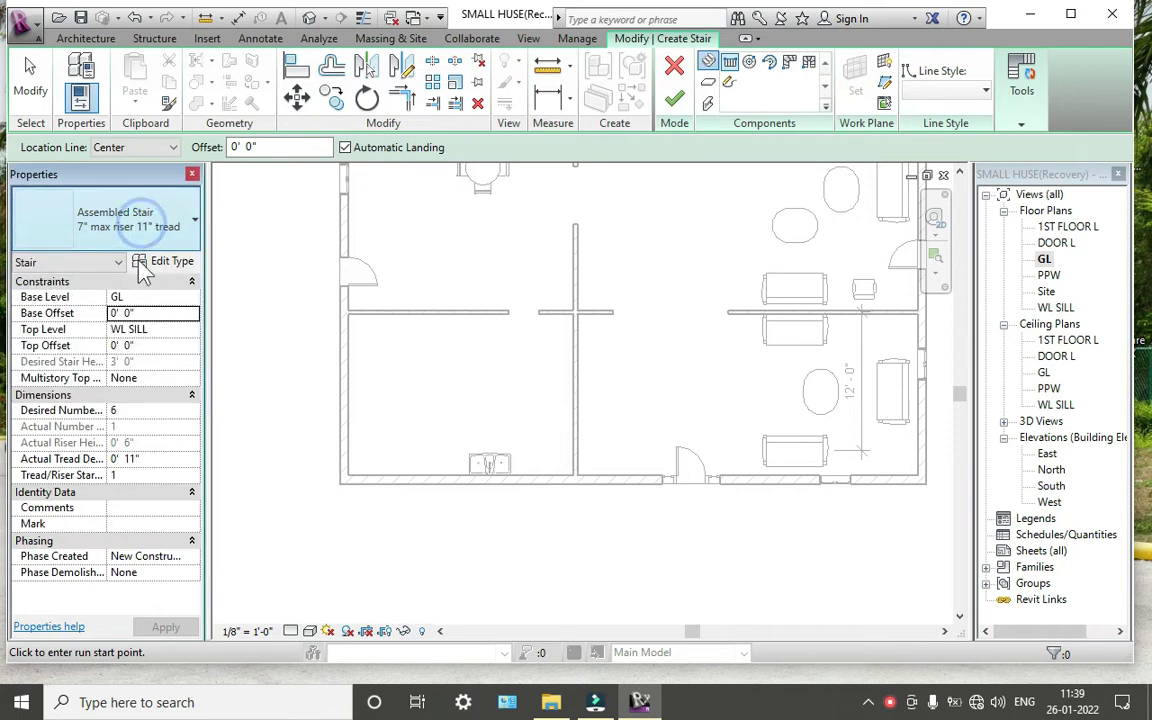
{"action": "left_click", "coordinate": [178, 410]}
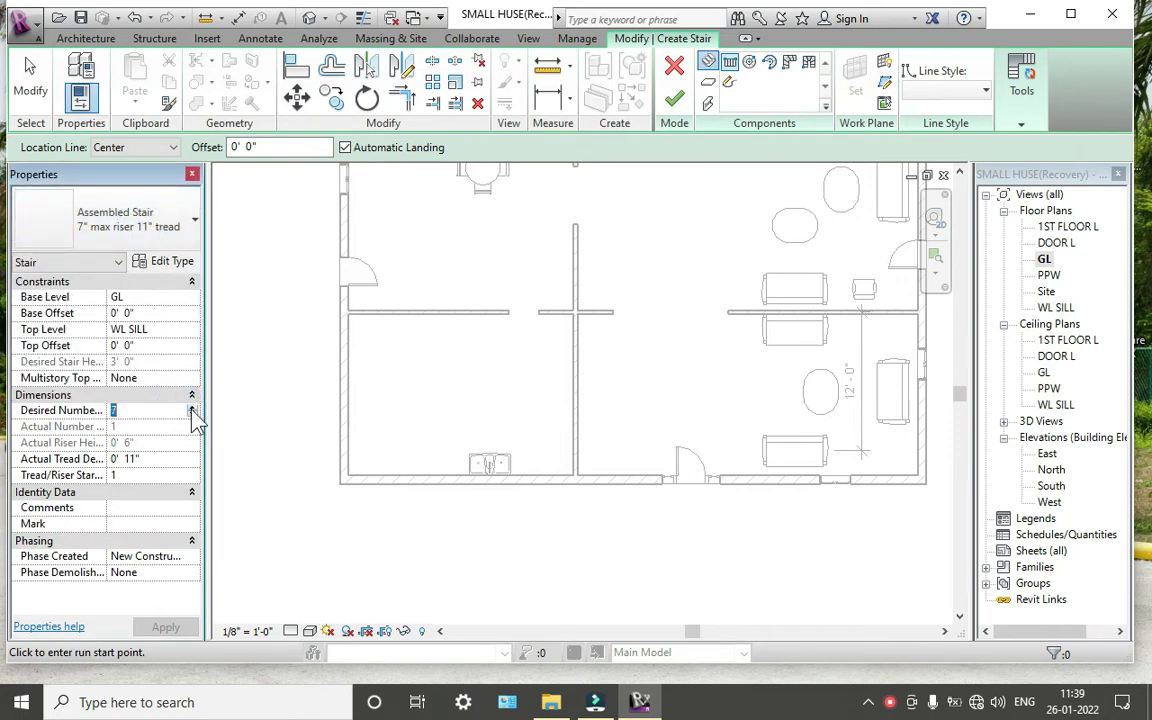
{"action": "left_click", "coordinate": [192, 405]}
{"action": "left_click", "coordinate": [193, 476]}
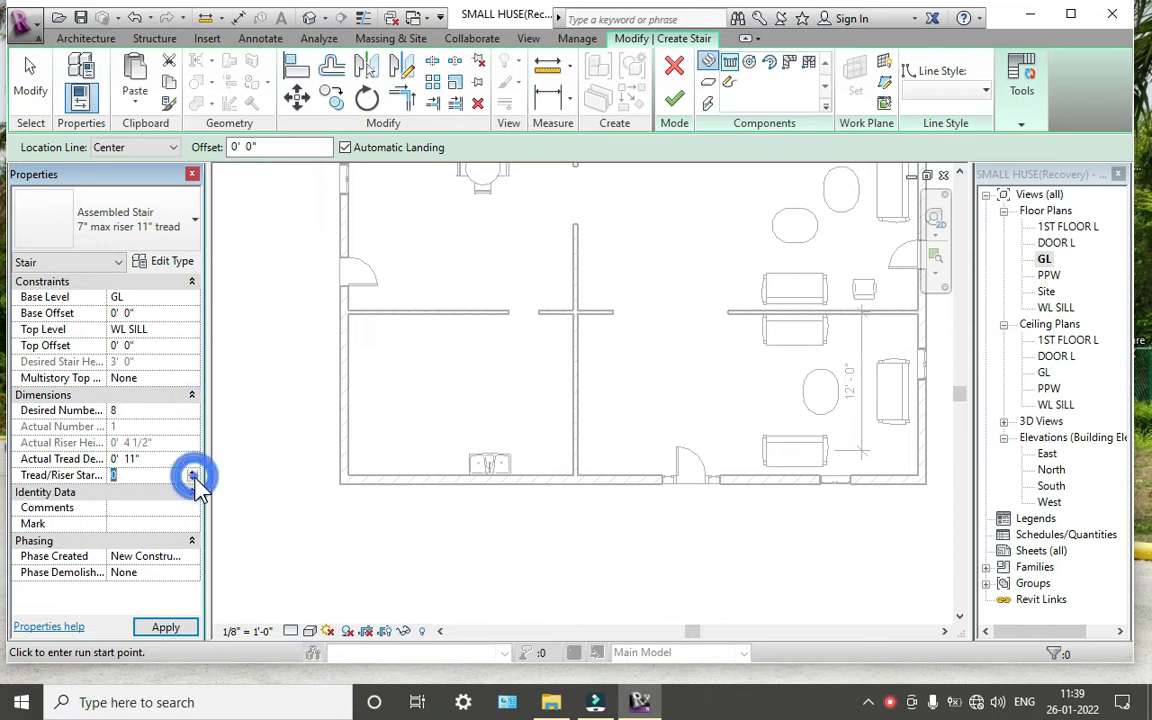
{"action": "left_click", "coordinate": [193, 472]}
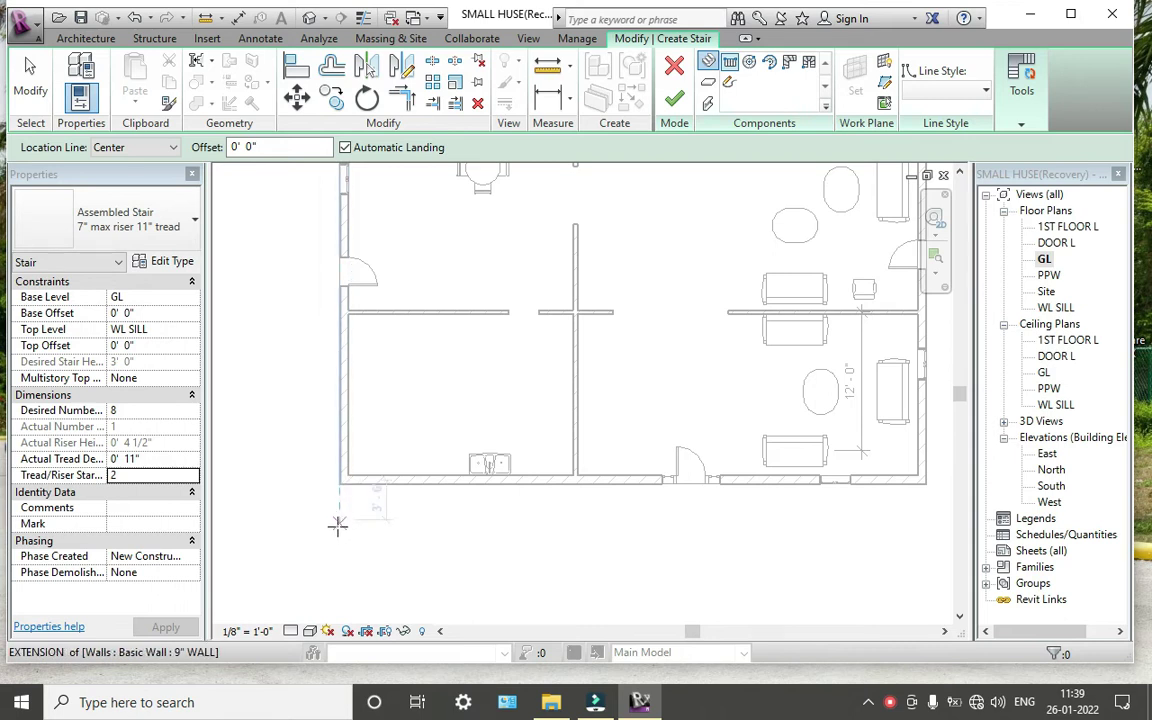
Draw an 8-riser horizontal run, then a second run up to the front wall
{"action": "left_click", "coordinate": [340, 537]}
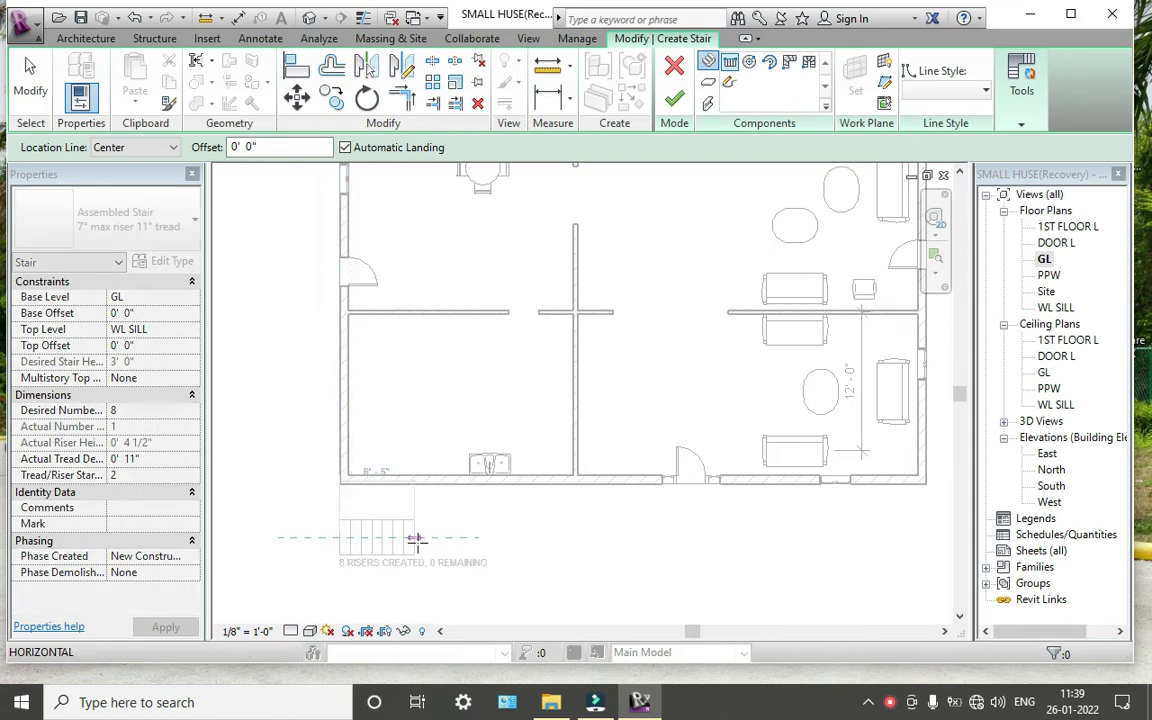
{"action": "left_click", "coordinate": [414, 538]}
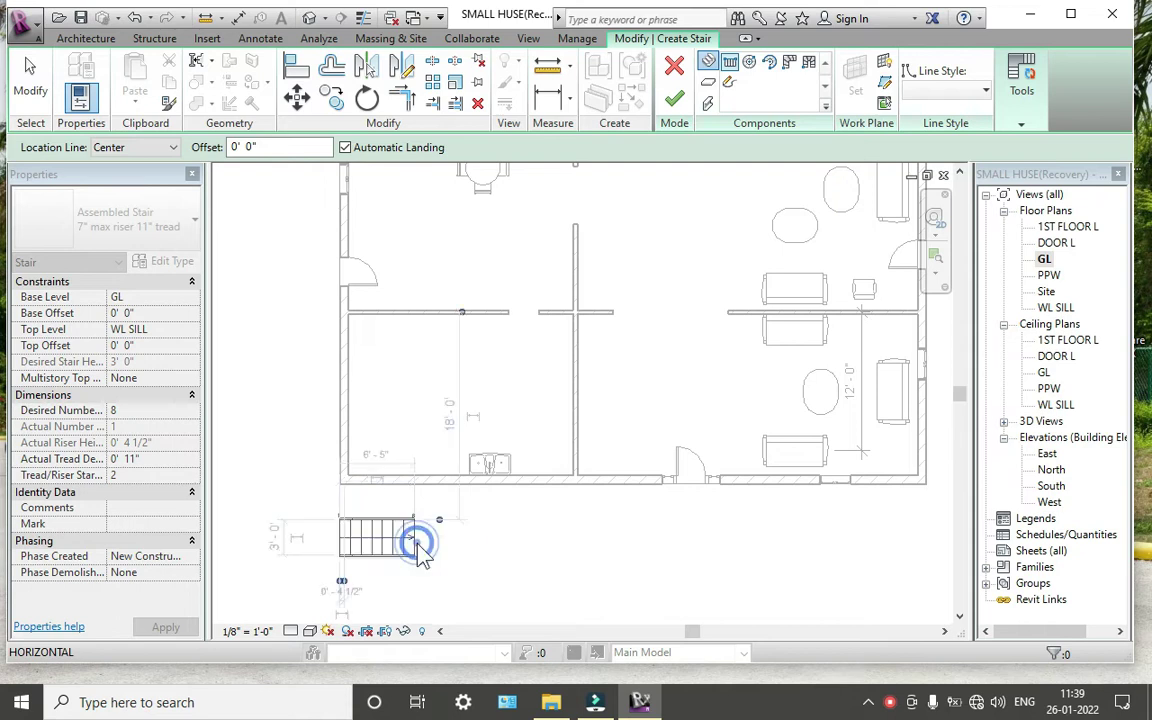
{"action": "key", "text": "Escape"}
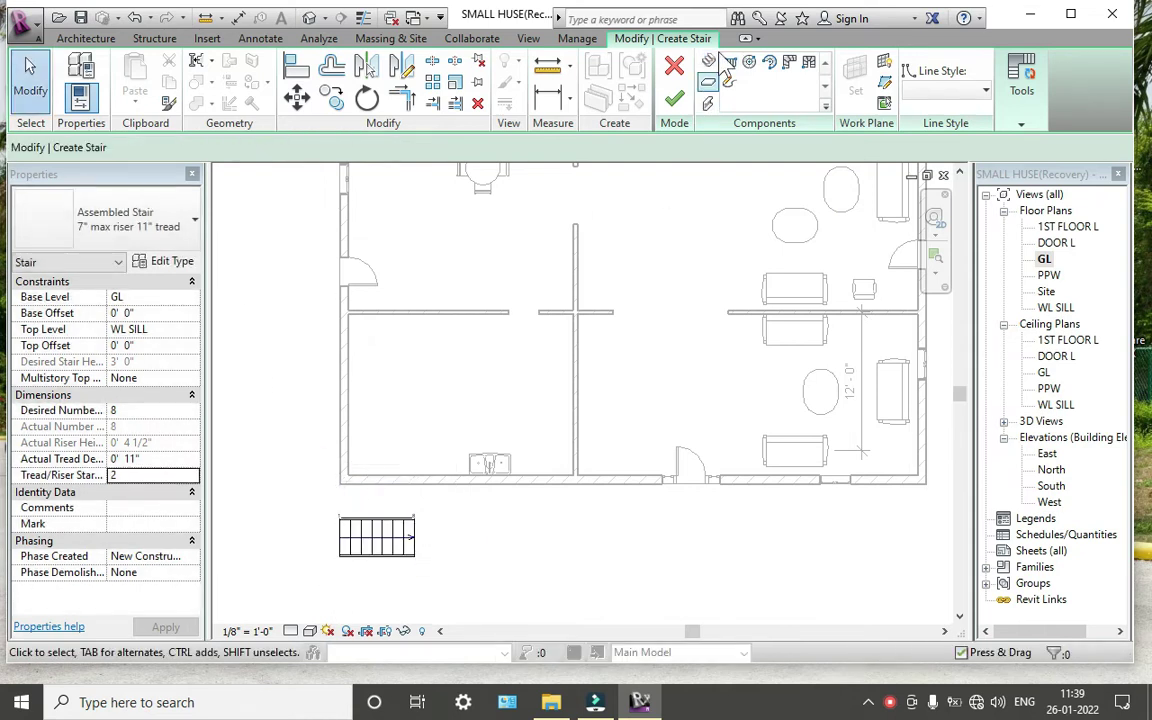
{"action": "left_click", "coordinate": [710, 64]}
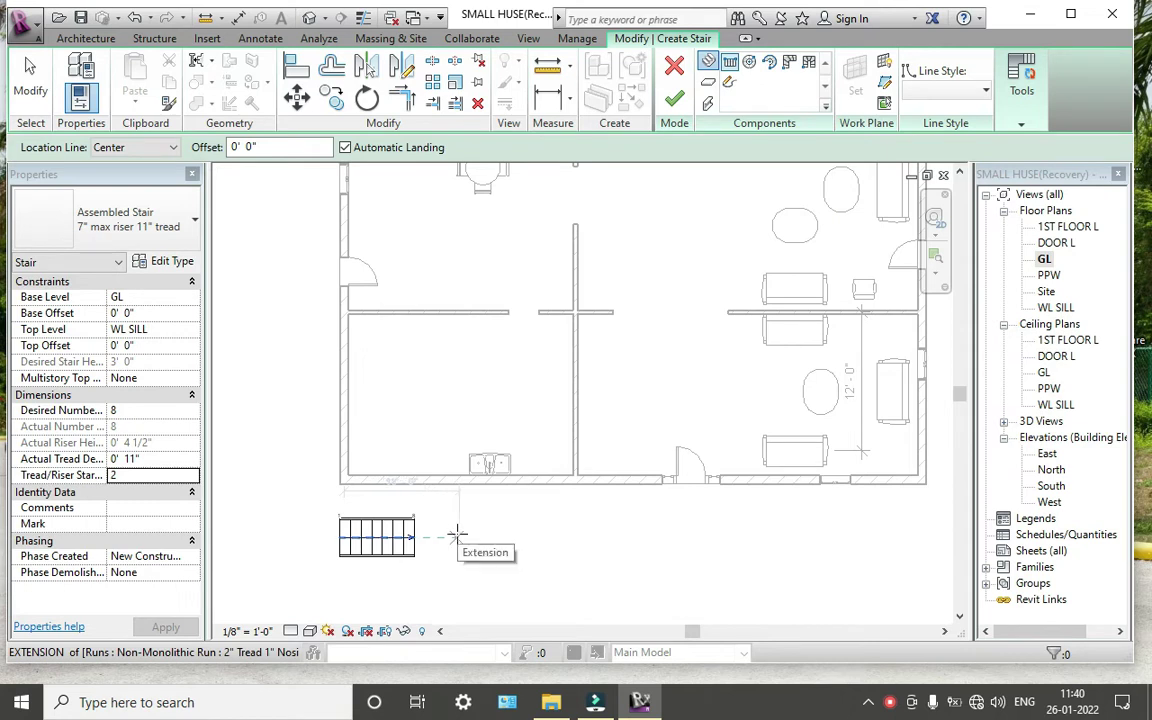
{"action": "left_click", "coordinate": [458, 533]}
{"action": "scroll", "coordinate": [460, 480], "scroll_direction": "up", "scroll_amount": 1}
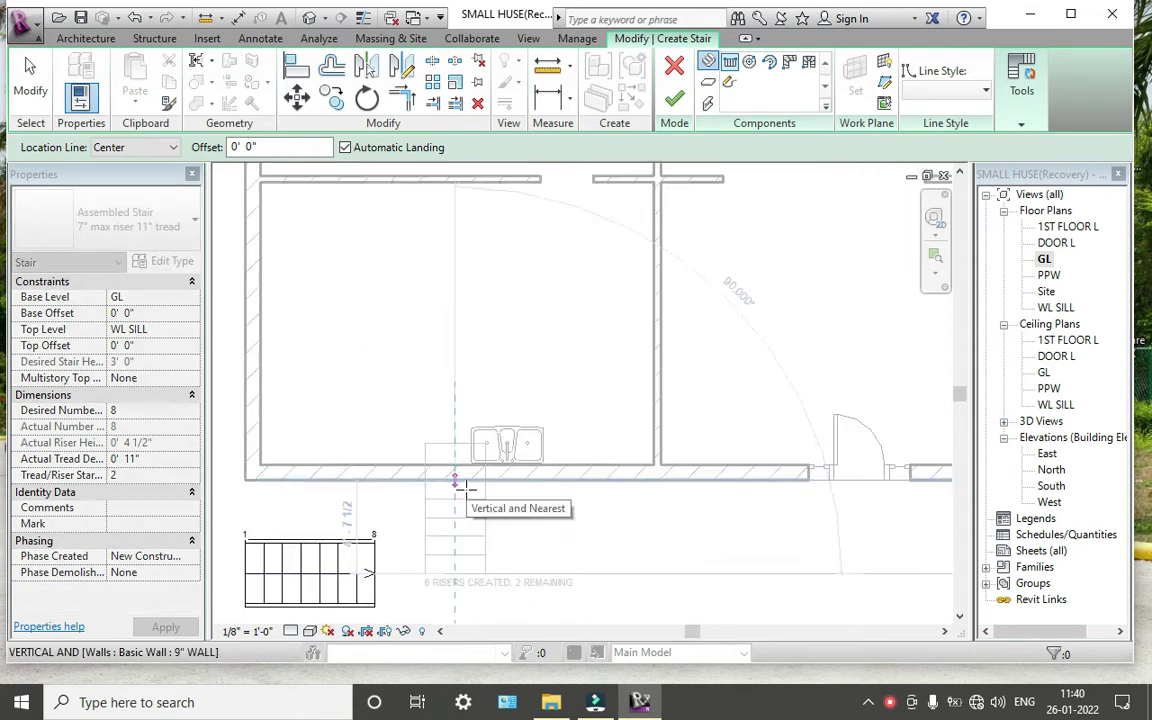
{"action": "scroll", "coordinate": [463, 488], "scroll_direction": "up", "scroll_amount": 2}
{"action": "scroll", "coordinate": [440, 482], "scroll_direction": "up", "scroll_amount": 1}
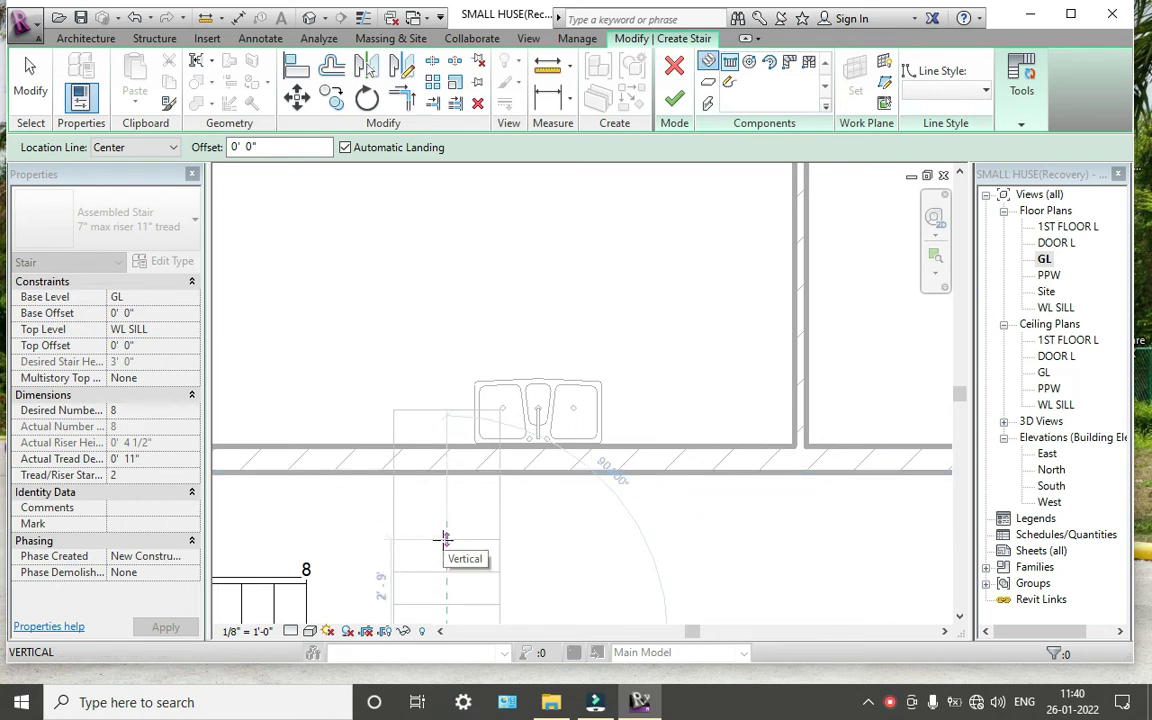
{"action": "left_click", "coordinate": [446, 478]}
{"action": "key", "text": "Escape"}
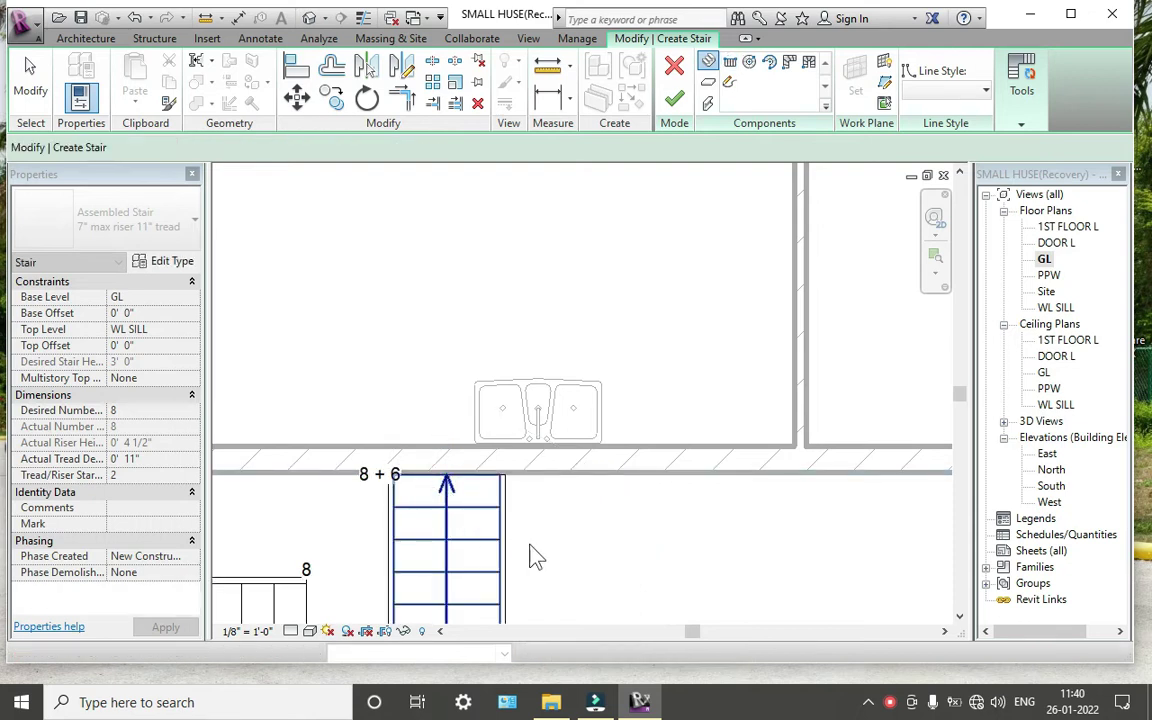
Shift the horizontal 8-riser run slightly lower
{"action": "scroll", "coordinate": [538, 558], "scroll_direction": "down", "scroll_amount": 1}
{"action": "scroll", "coordinate": [538, 558], "scroll_direction": "down", "scroll_amount": 1}
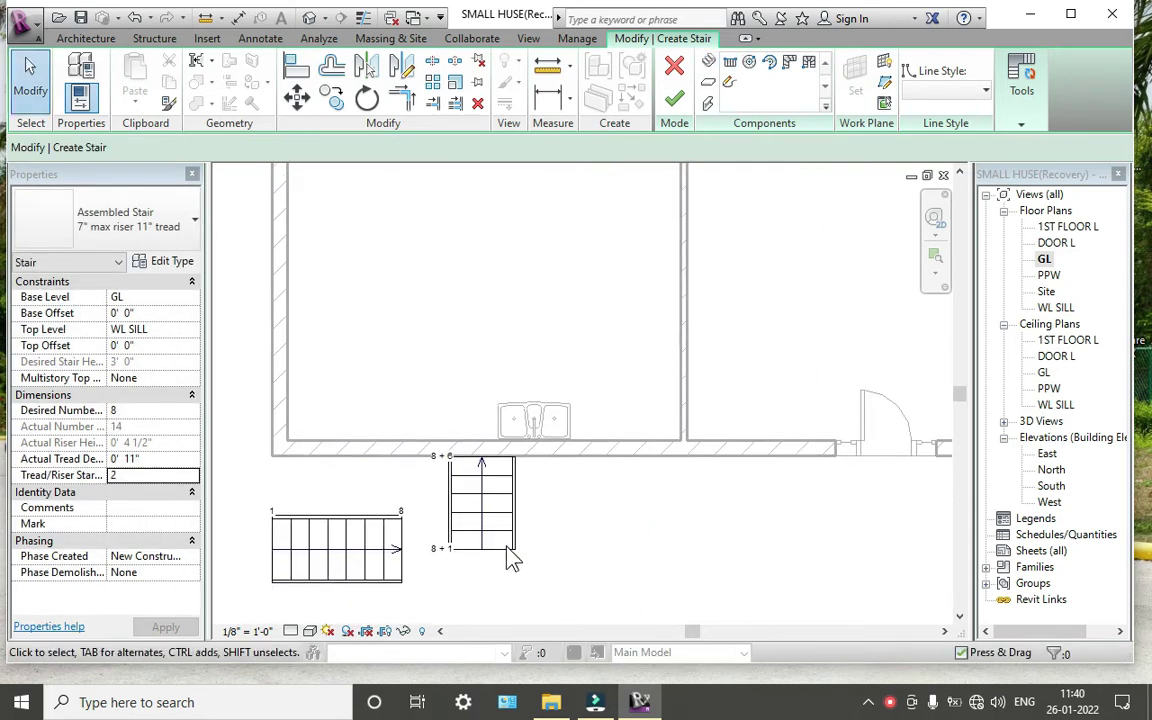
{"action": "left_click", "coordinate": [384, 566]}
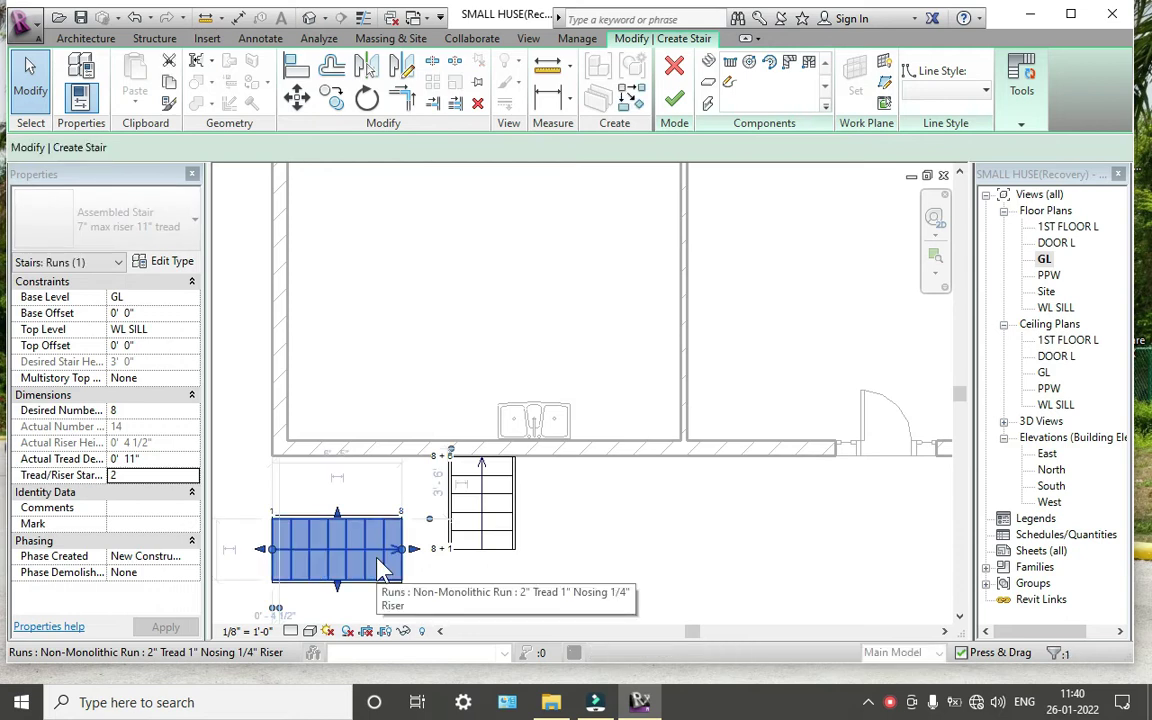
{"action": "left_click_drag", "start_coordinate": [378, 566], "coordinate": [376, 557]}
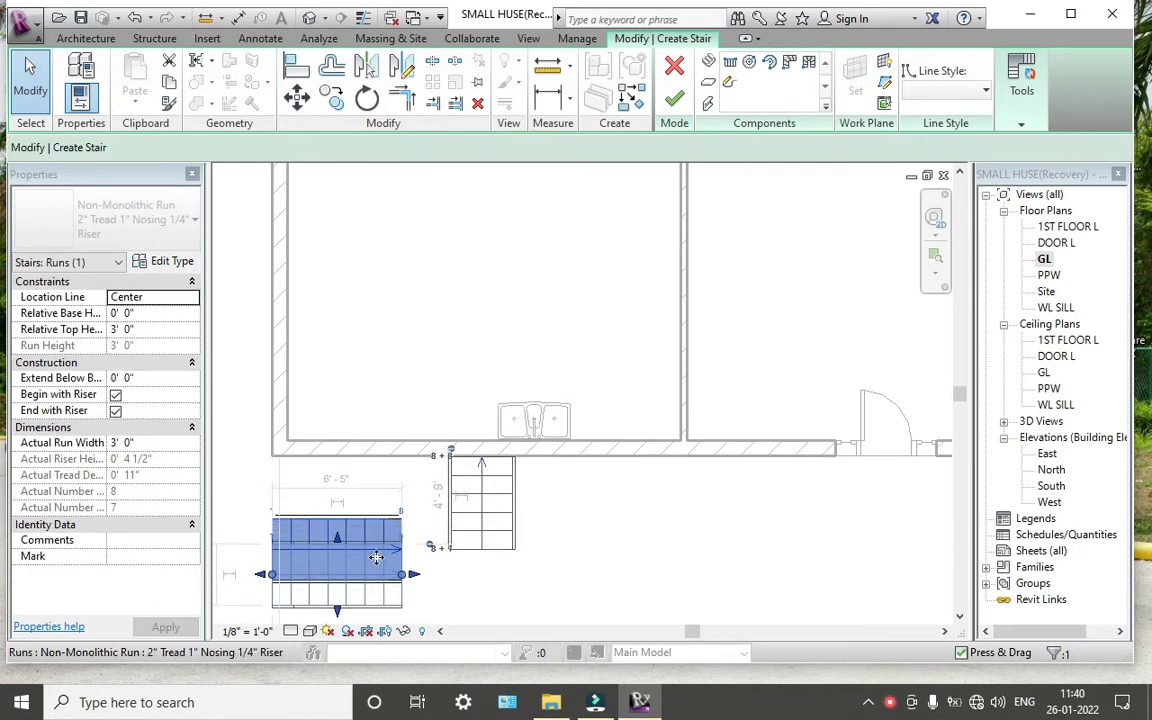
{"action": "key", "text": "Down"}
{"action": "key", "text": "Down"}
{"action": "key", "text": "Down"}
{"action": "key", "text": "Down"}
{"action": "key", "text": "Down"}
{"action": "key", "text": "Down"}
{"action": "key", "text": "Up"}
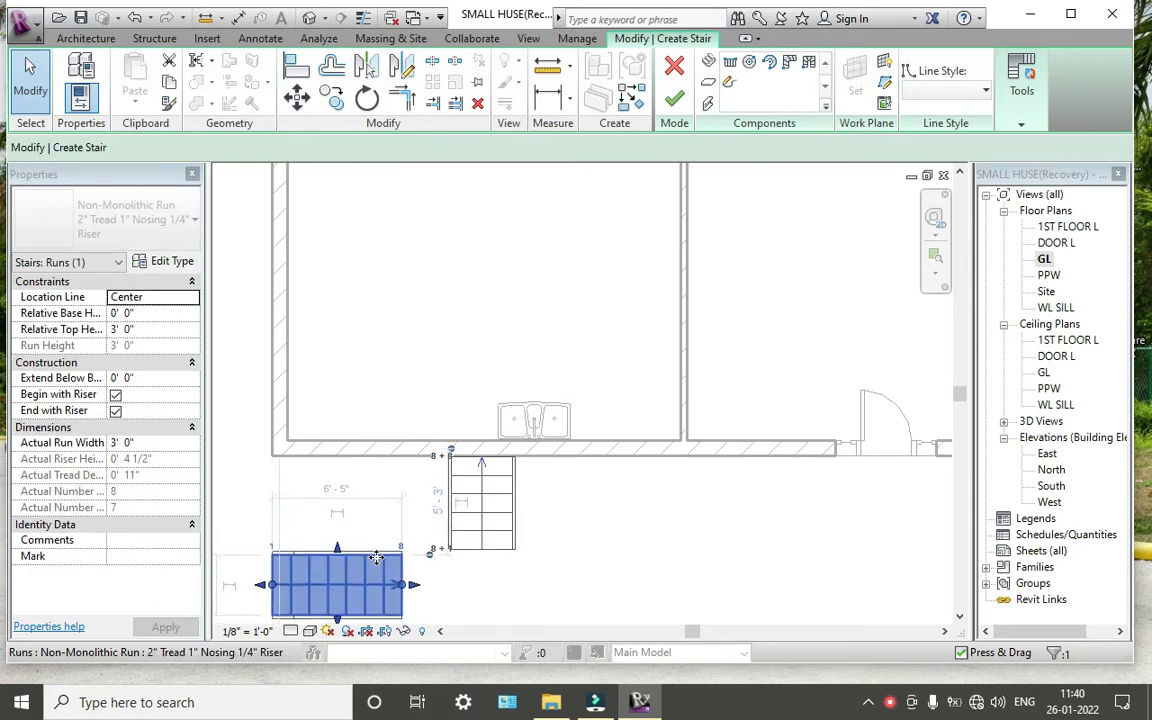
{"action": "left_click", "coordinate": [636, 578]}
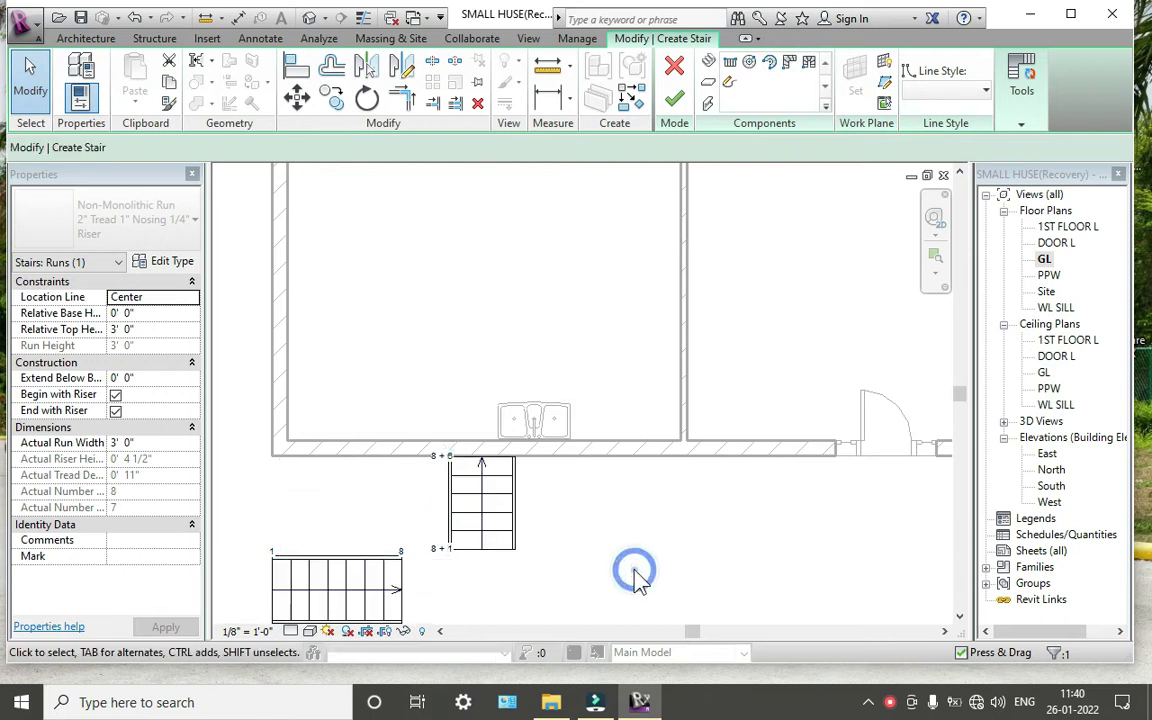
Connect the vertical and horizontal runs with a landing
{"action": "left_click", "coordinate": [727, 84]}
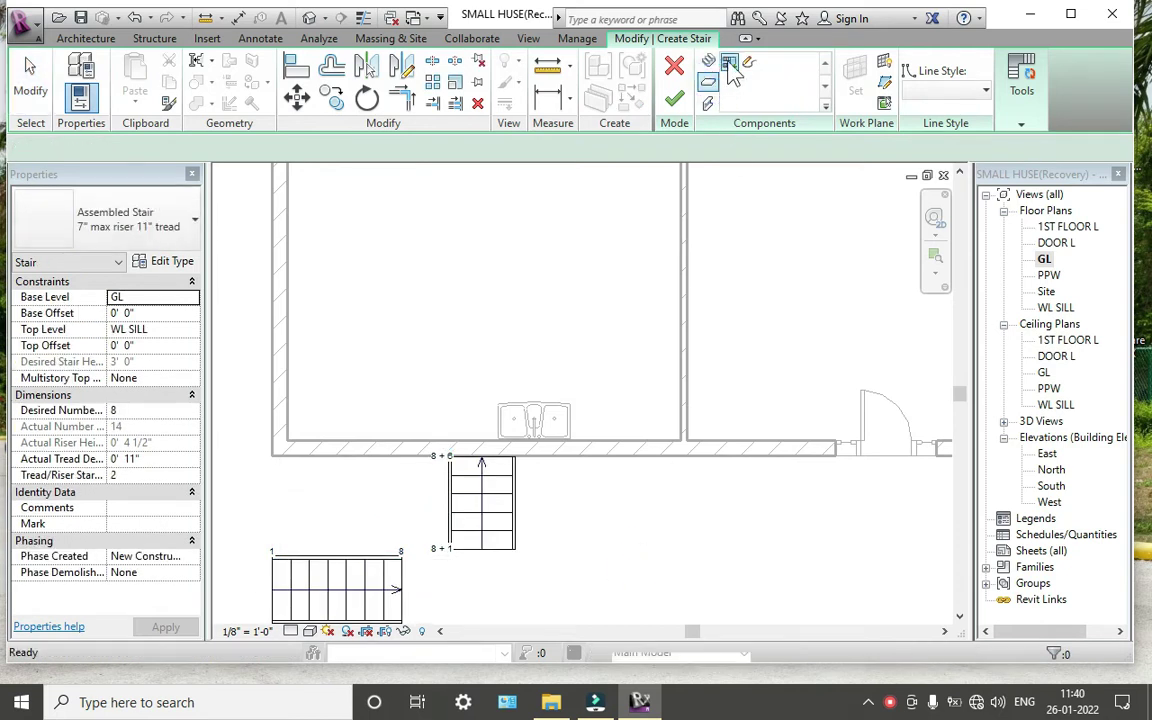
{"action": "left_click", "coordinate": [481, 546]}
{"action": "left_click", "coordinate": [386, 588]}
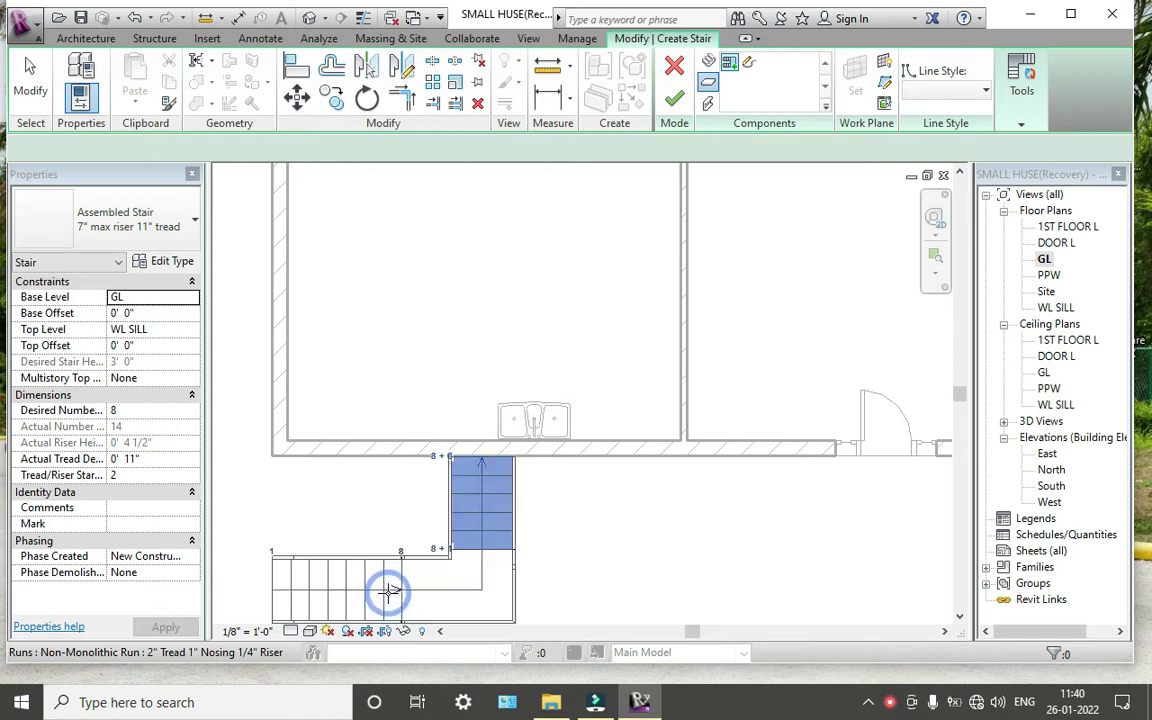
Finish the stair, dismiss the non-continuous rail warning, and view it in 3D
{"action": "left_click", "coordinate": [675, 98]}
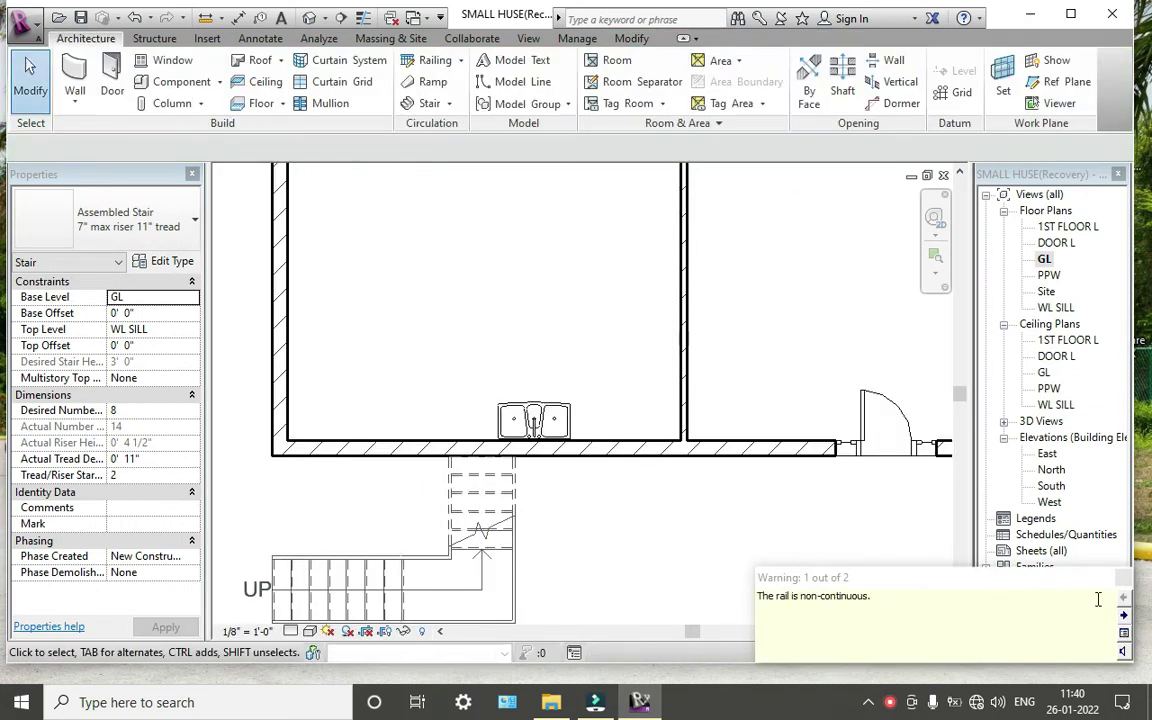
{"action": "left_click", "coordinate": [1123, 579]}
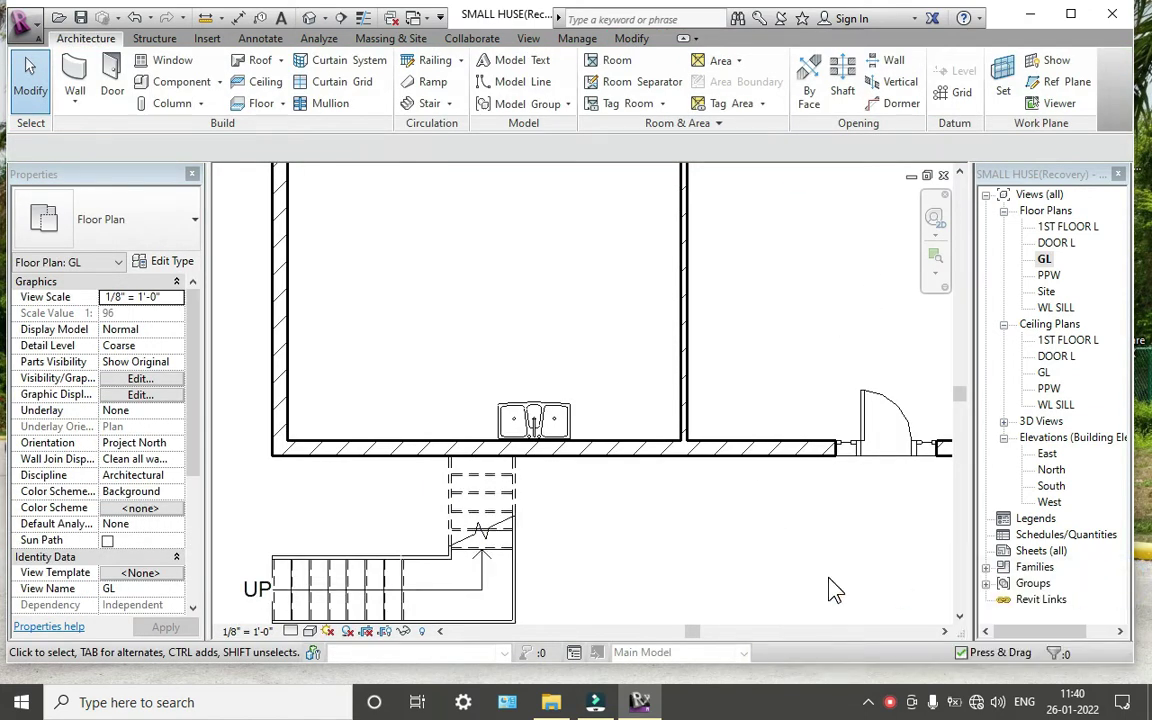
{"action": "left_click", "coordinate": [310, 18]}
Edit the L-shaped stair and confirm its Top Level stays at WL SILL
{"action": "scroll", "coordinate": [447, 430], "scroll_direction": "up", "scroll_amount": 2}
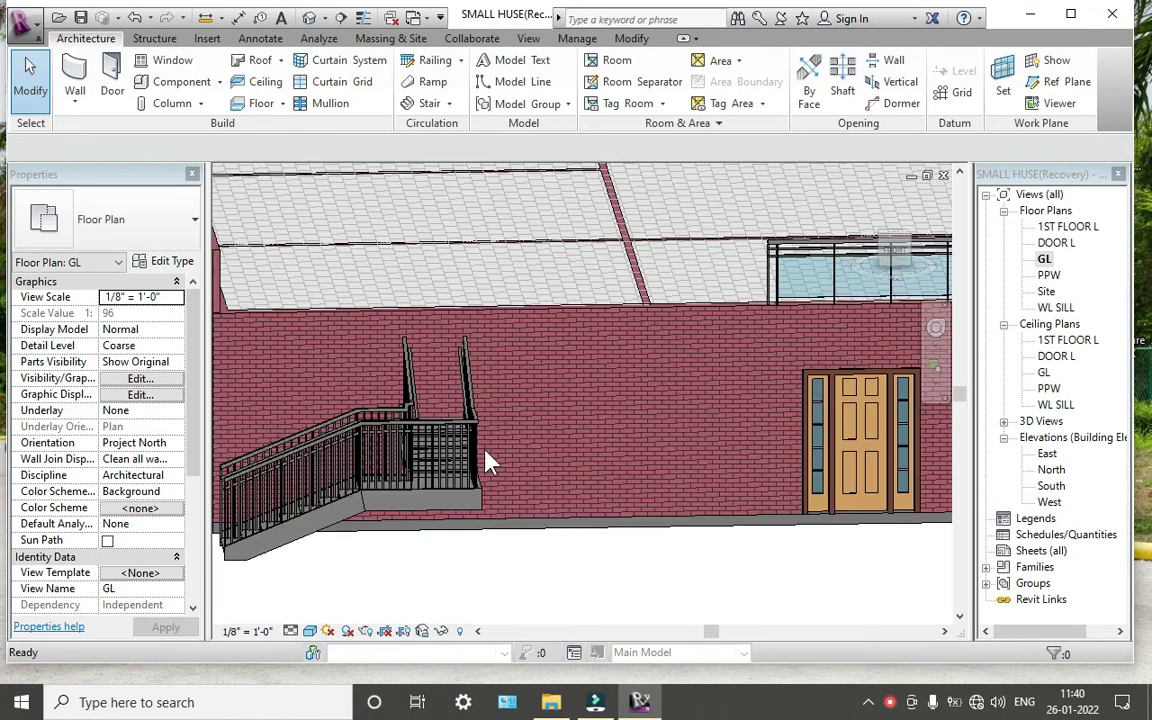
{"action": "double_click", "coordinate": [437, 478]}
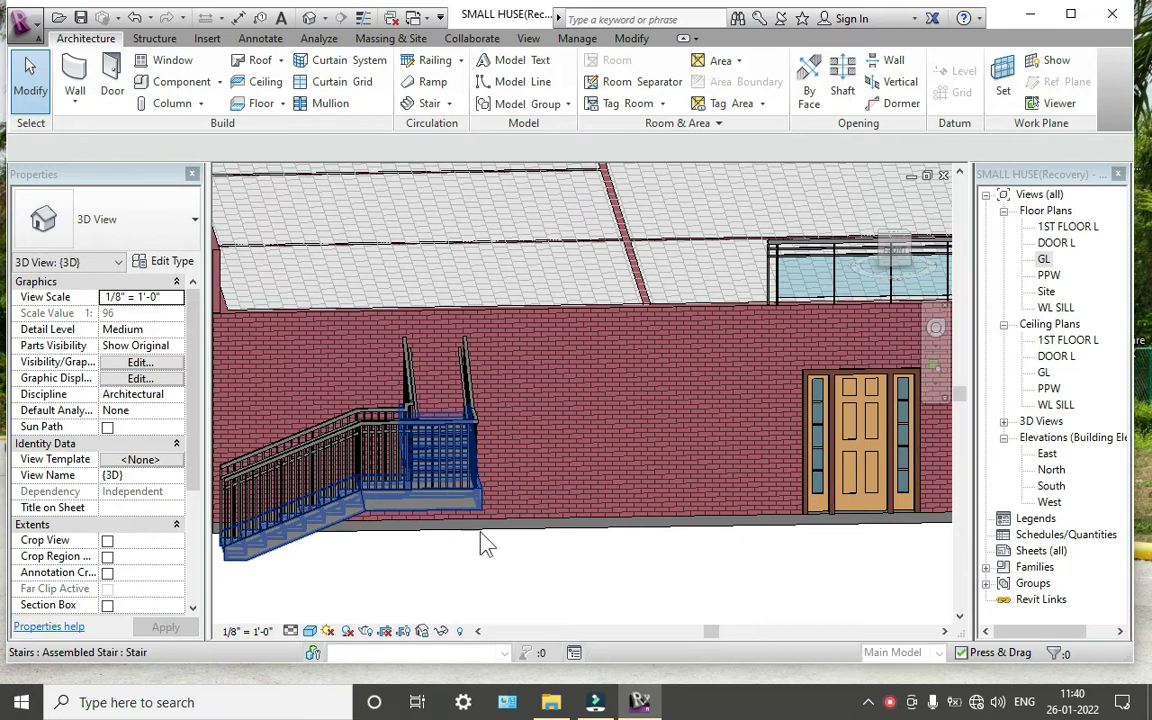
{"action": "left_click", "coordinate": [242, 438]}
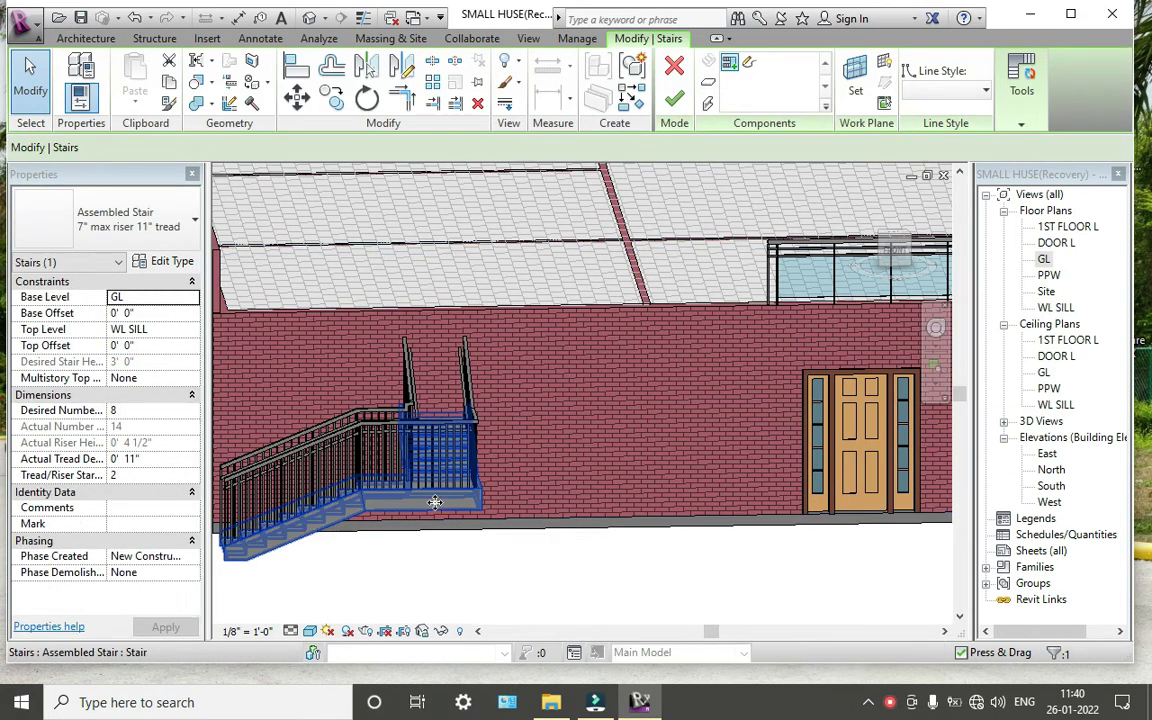
{"action": "left_click", "coordinate": [190, 329]}
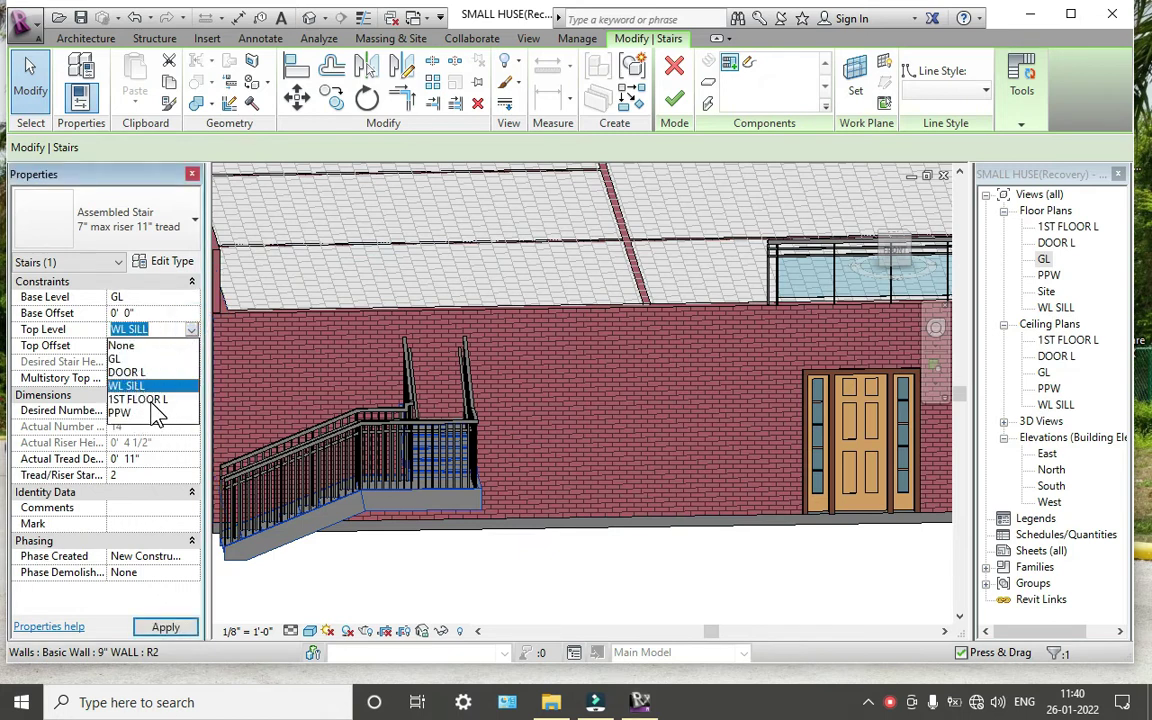
{"action": "left_click", "coordinate": [160, 385]}
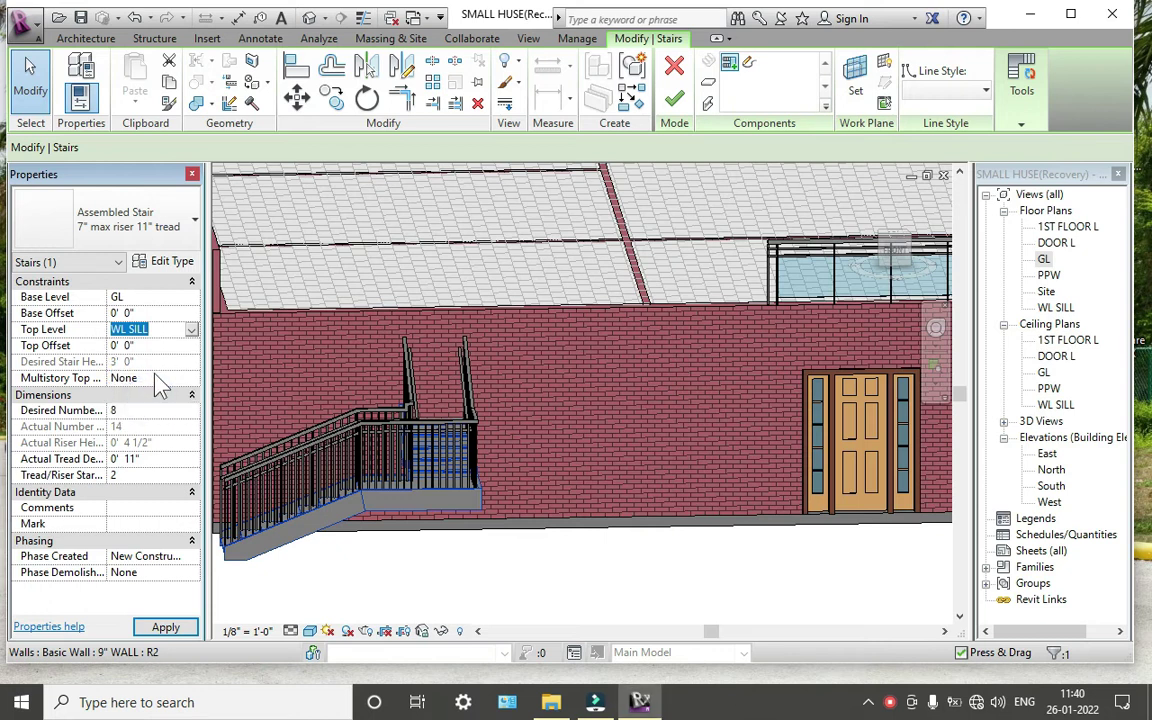
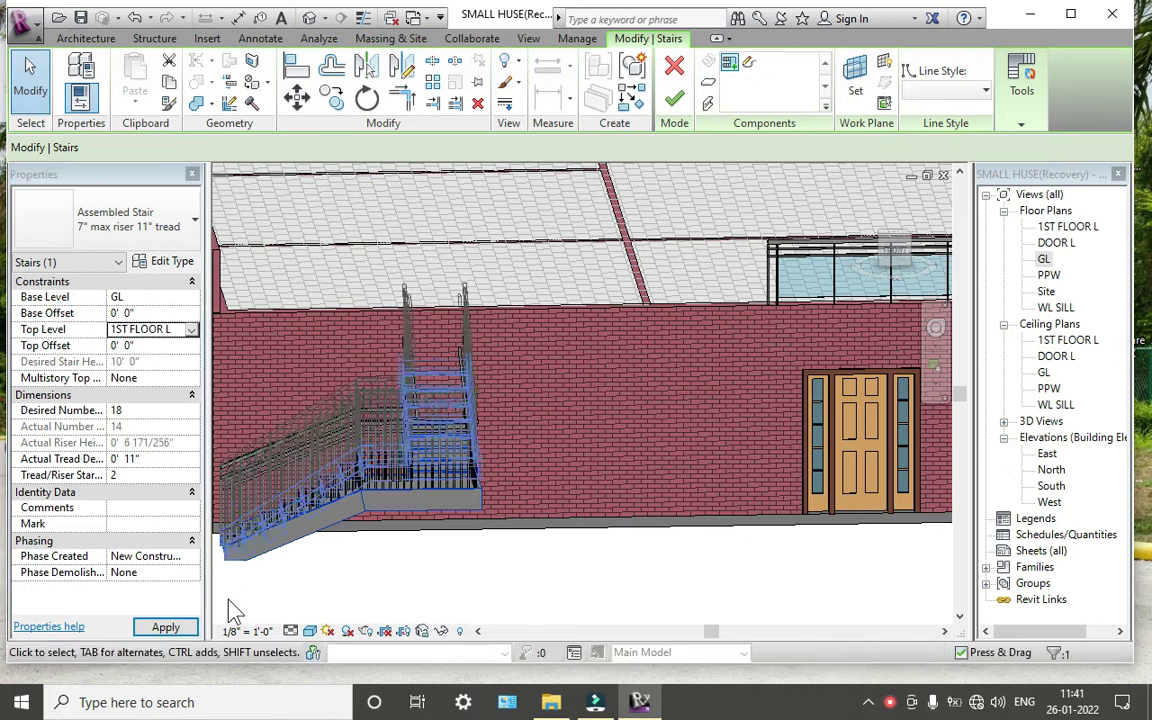
Deselect the stair and orbit the 3D model to view the stair from higher
{"action": "left_click", "coordinate": [572, 578]}
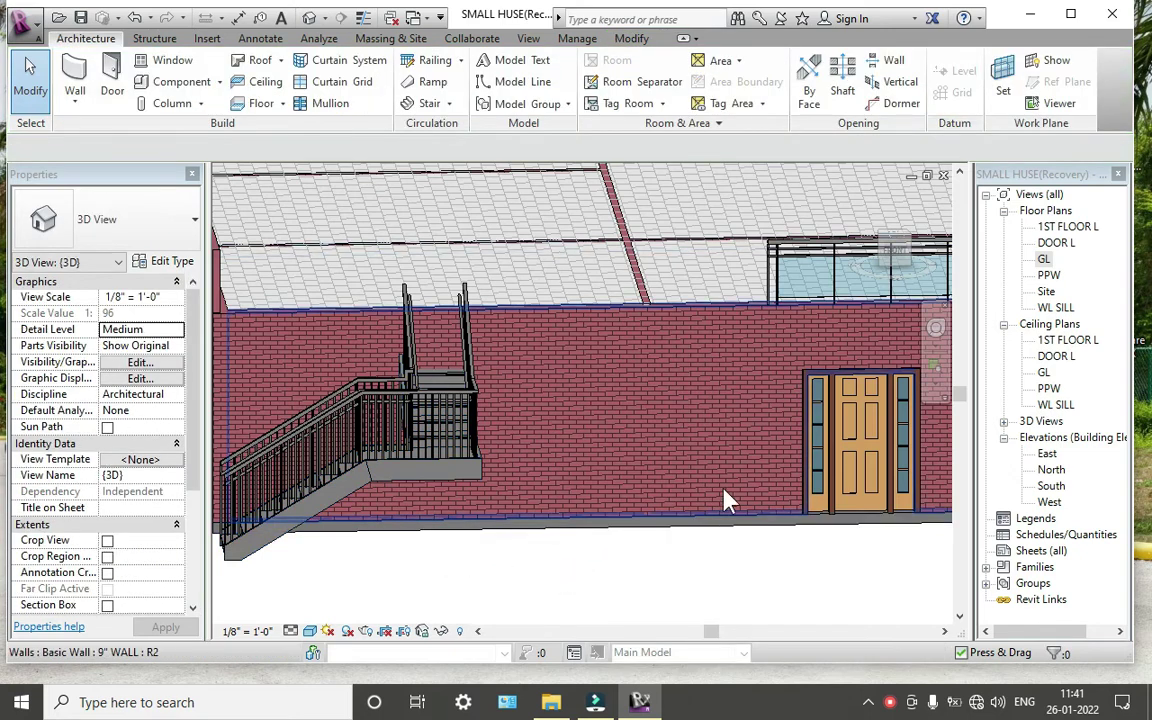
{"action": "mouse_move", "coordinate": [583, 507]}
{"action": "middle_mouse_down", "text": "shift"}
{"action": "mouse_move", "coordinate": [697, 511]}
{"action": "mouse_move", "coordinate": [681, 435]}
{"action": "middle_mouse_up", "text": "shift"}
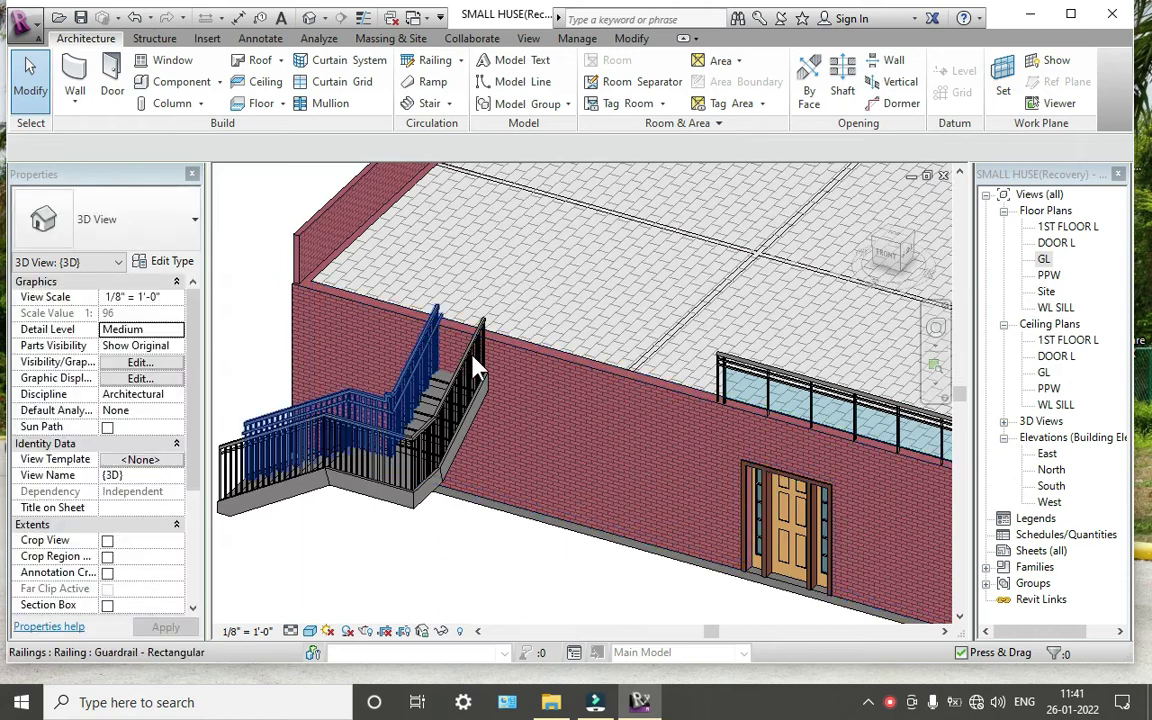
{"action": "scroll", "coordinate": [480, 360], "scroll_direction": "up", "scroll_amount": 4}
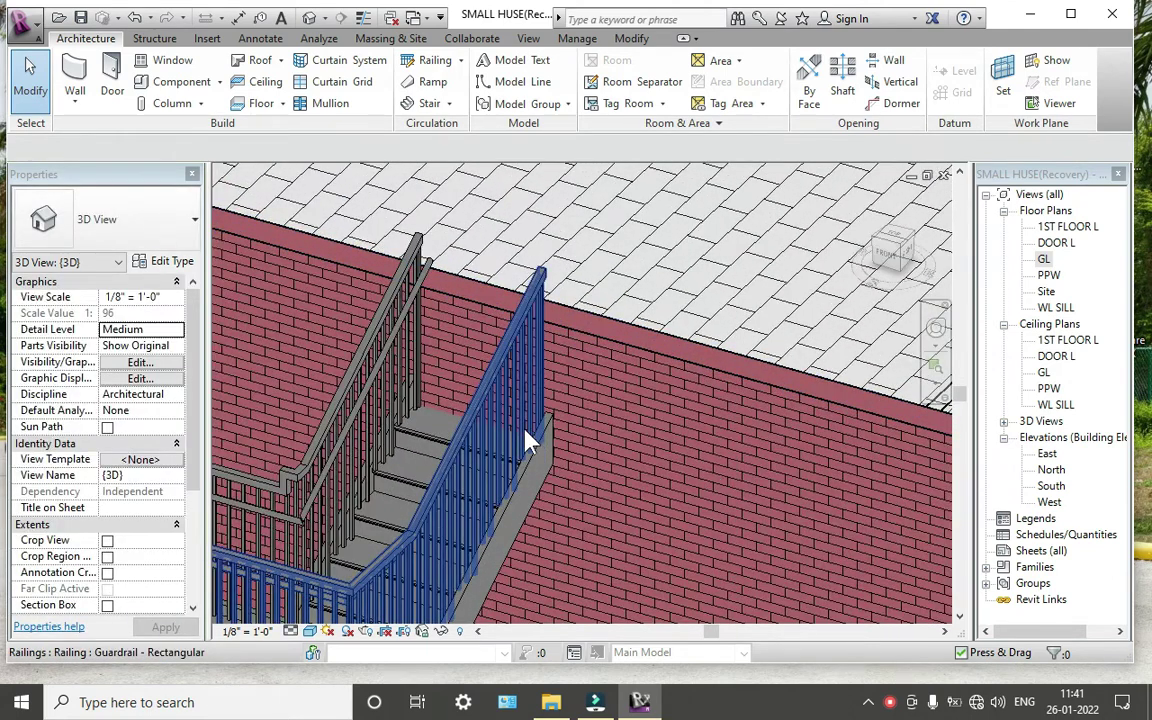
{"action": "middle_click_drag", "start_coordinate": [510, 435], "coordinate": [548, 440], "text": "shift"}
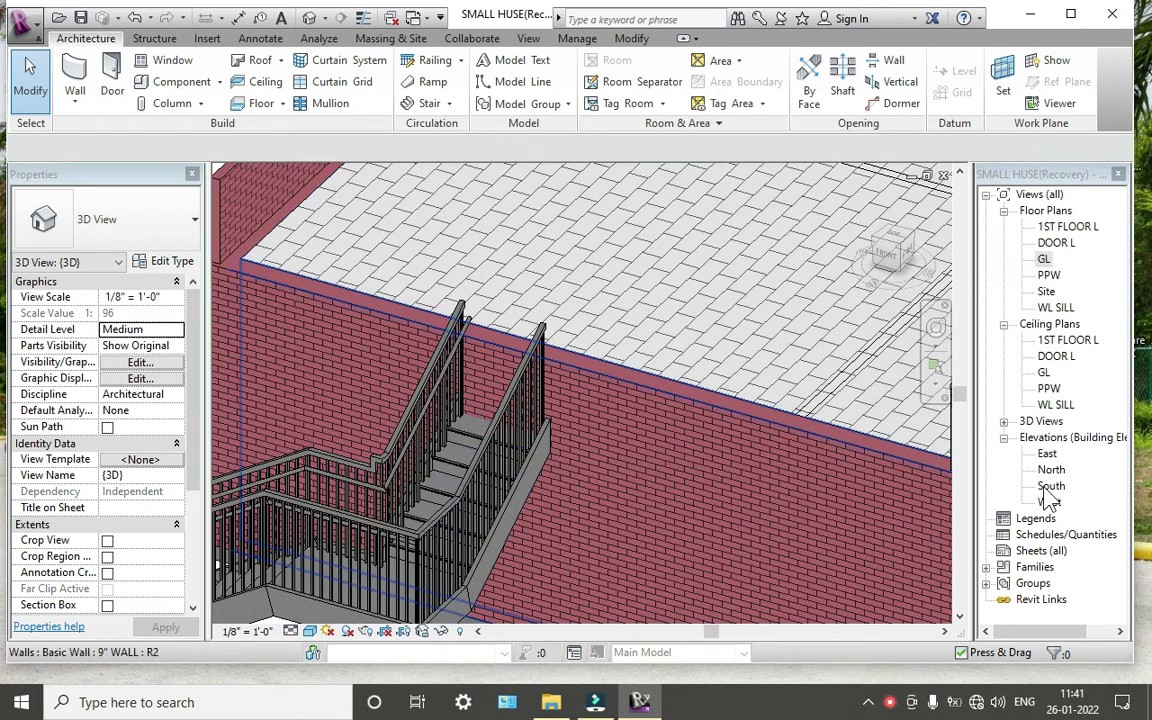
Open the South elevation and frame the house with its existing level heads
{"action": "double_click", "coordinate": [1050, 485]}
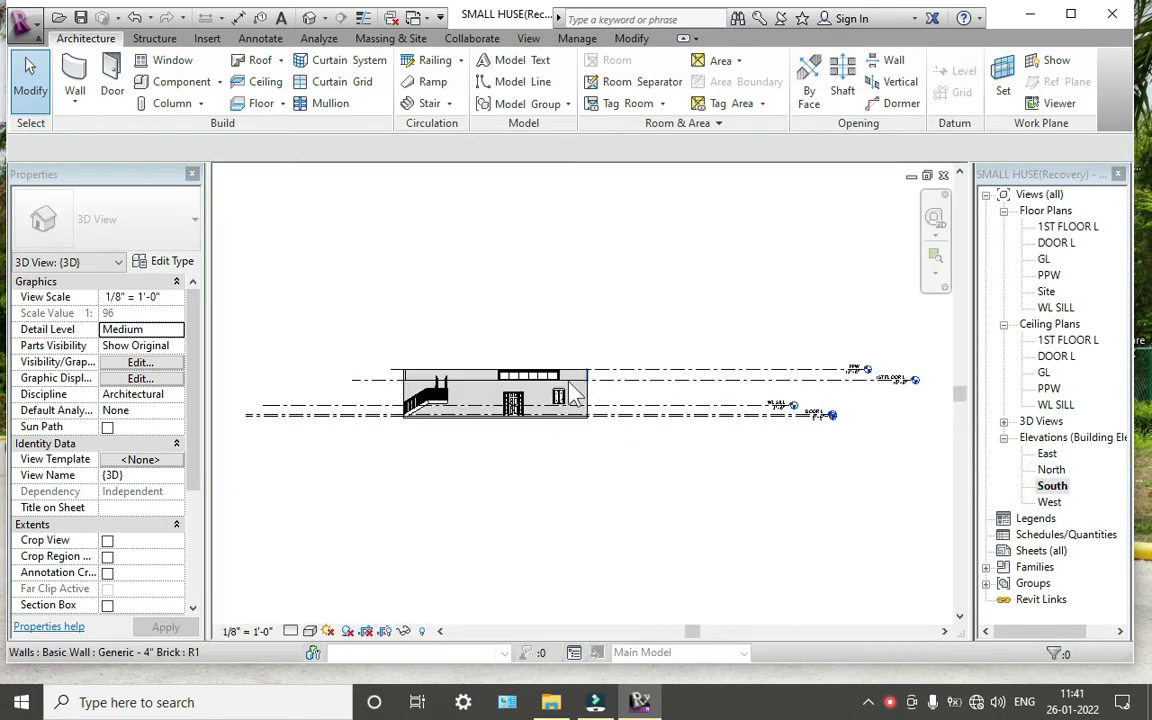
{"action": "scroll", "coordinate": [440, 378], "scroll_direction": "up", "scroll_amount": 2}
{"action": "scroll", "coordinate": [440, 378], "scroll_direction": "up", "scroll_amount": 2}
{"action": "scroll", "coordinate": [514, 398], "scroll_direction": "up", "scroll_amount": 2}
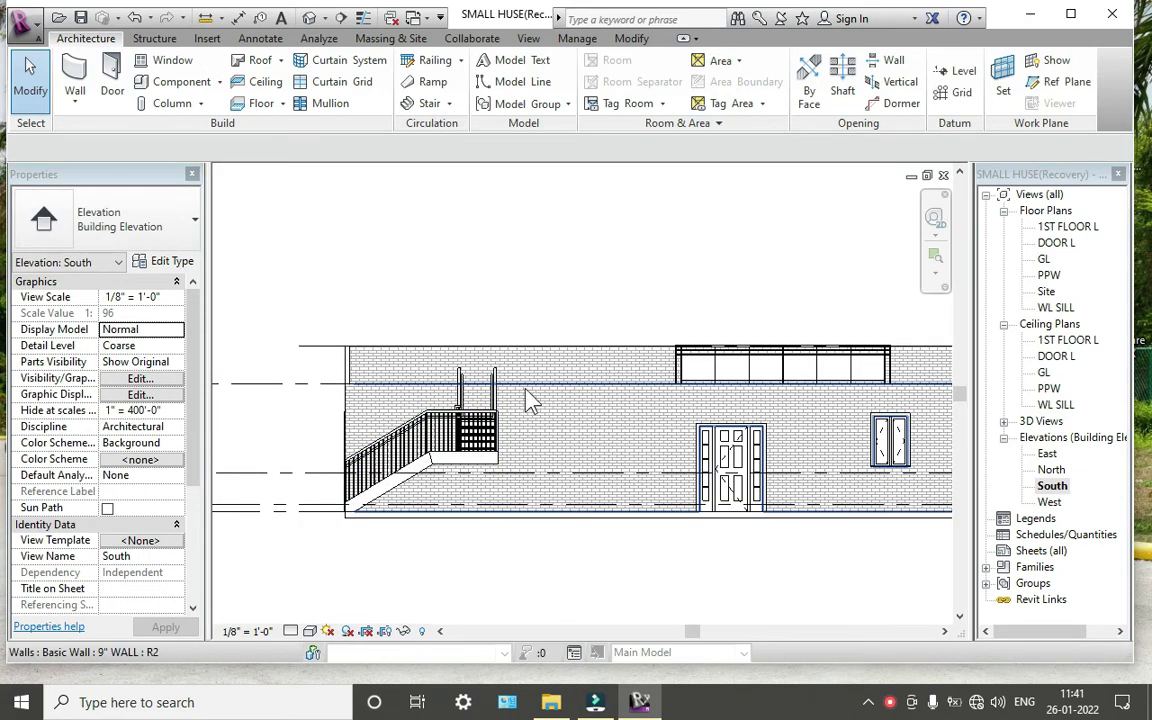
{"action": "middle_click_drag", "start_coordinate": [551, 422], "coordinate": [465, 413]}
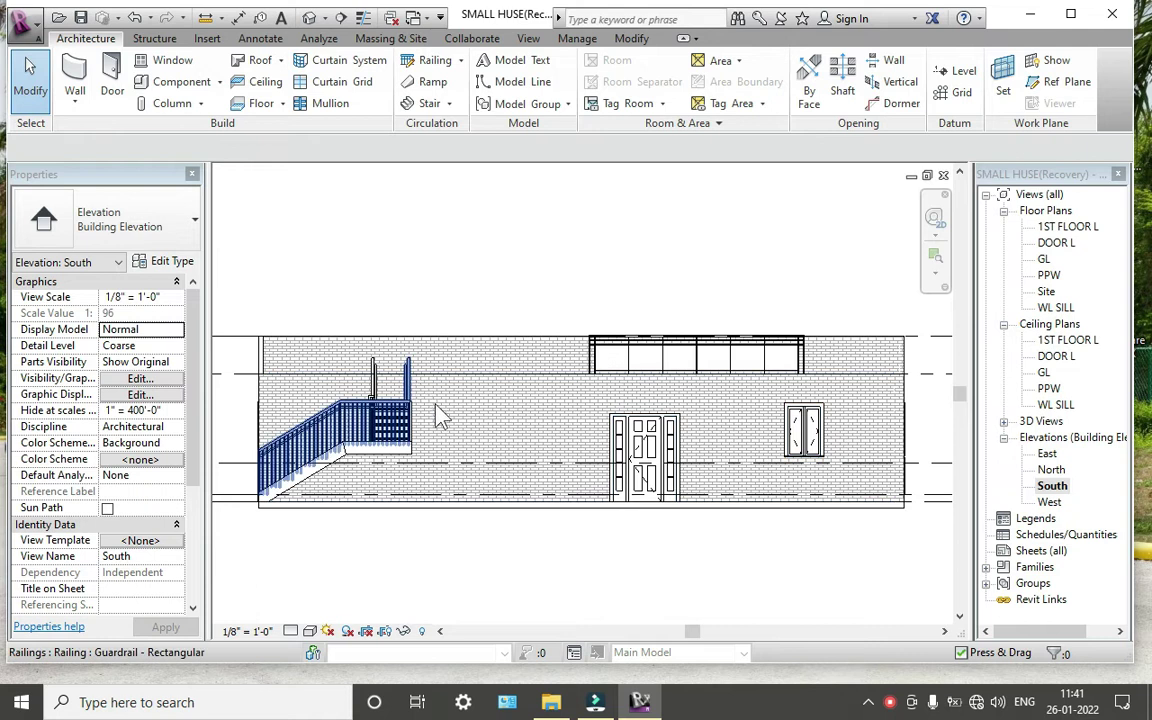
{"action": "middle_click_drag", "start_coordinate": [560, 432], "coordinate": [350, 432]}
{"action": "mouse_move", "coordinate": [676, 414]}
{"action": "middle_mouse_down"}
{"action": "mouse_move", "coordinate": [450, 441]}
{"action": "mouse_move", "coordinate": [260, 436]}
{"action": "middle_mouse_up"}
{"action": "scroll", "coordinate": [797, 419], "scroll_direction": "down", "scroll_amount": 2}
{"action": "middle_click_drag", "start_coordinate": [797, 419], "coordinate": [566, 437]}
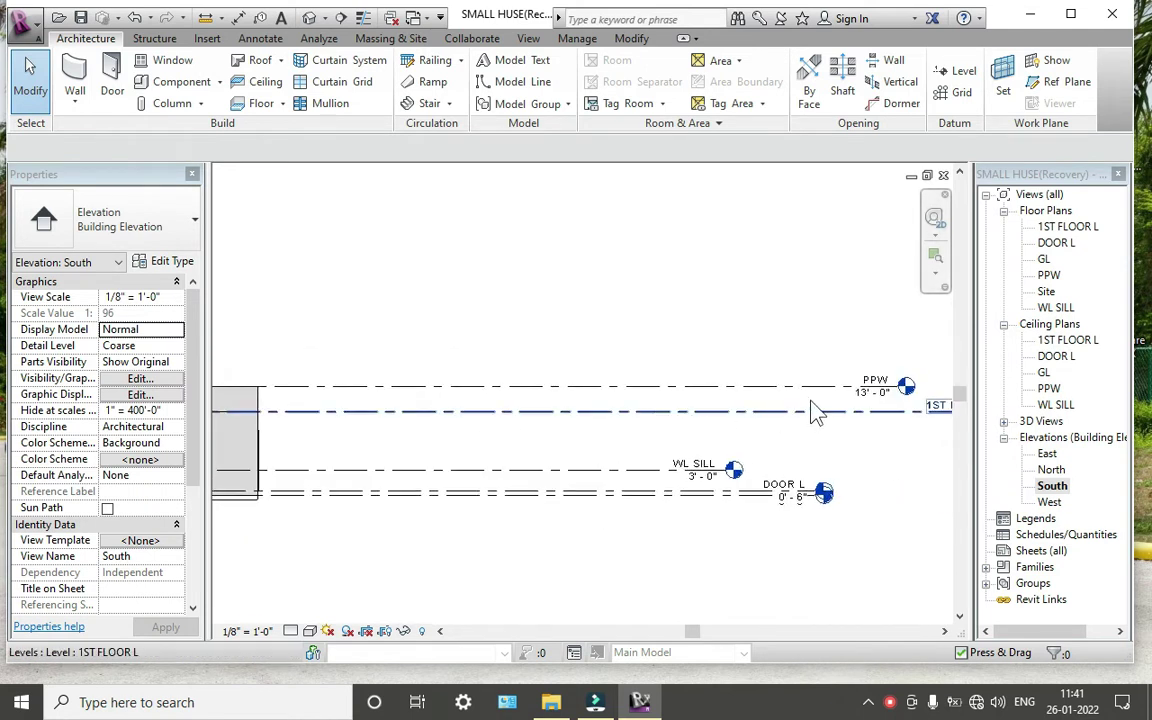
Draw a new level line across the South elevation and offset its head with an elbow
{"action": "left_click", "coordinate": [958, 72]}
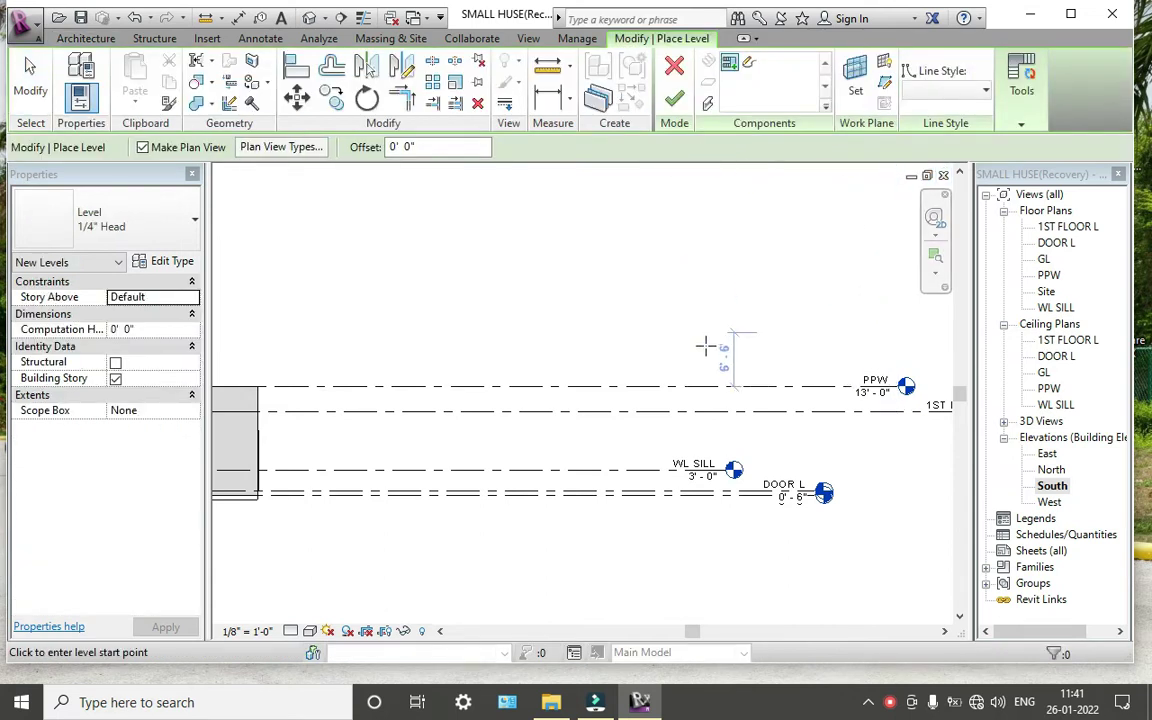
{"action": "left_click", "coordinate": [510, 360]}
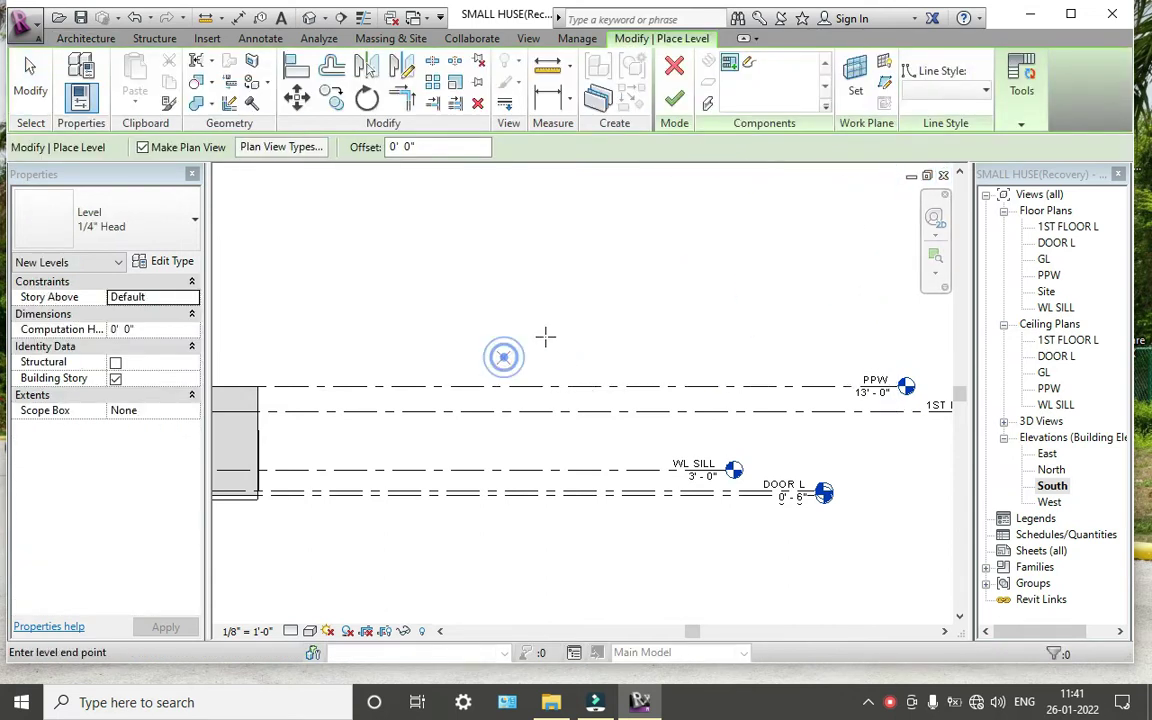
{"action": "left_click", "coordinate": [700, 335]}
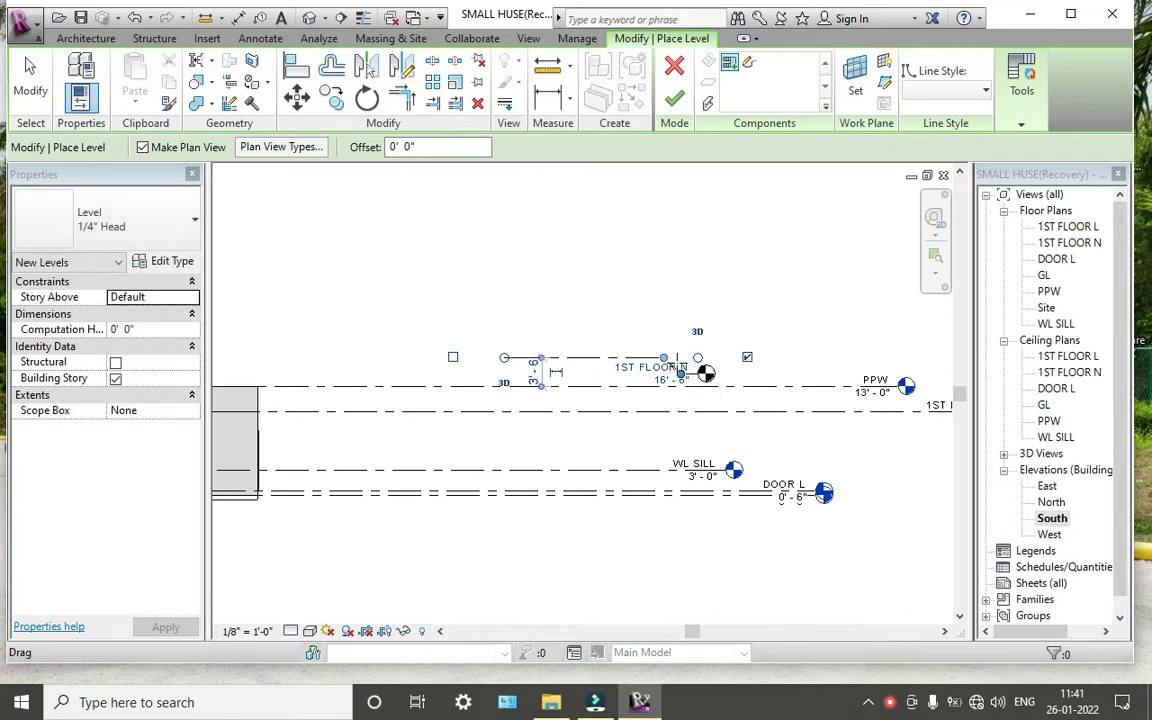
{"action": "key", "text": "Escape"}
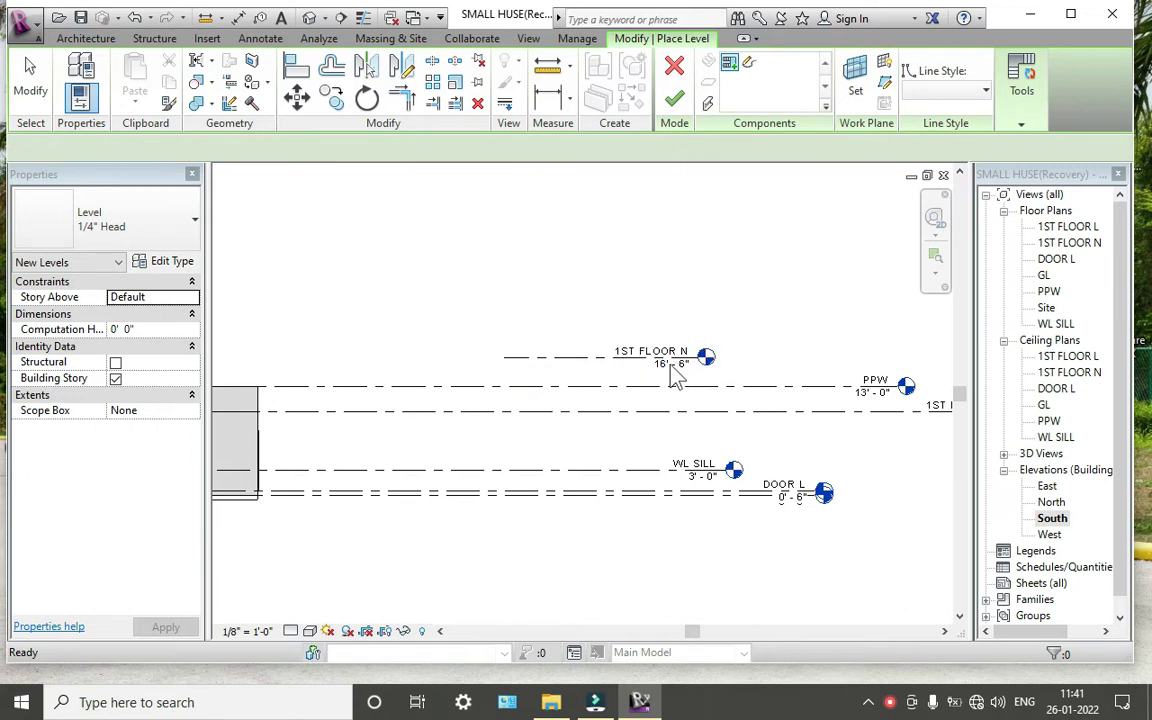
{"action": "key", "text": "Escape"}
{"action": "left_click", "coordinate": [671, 368]}
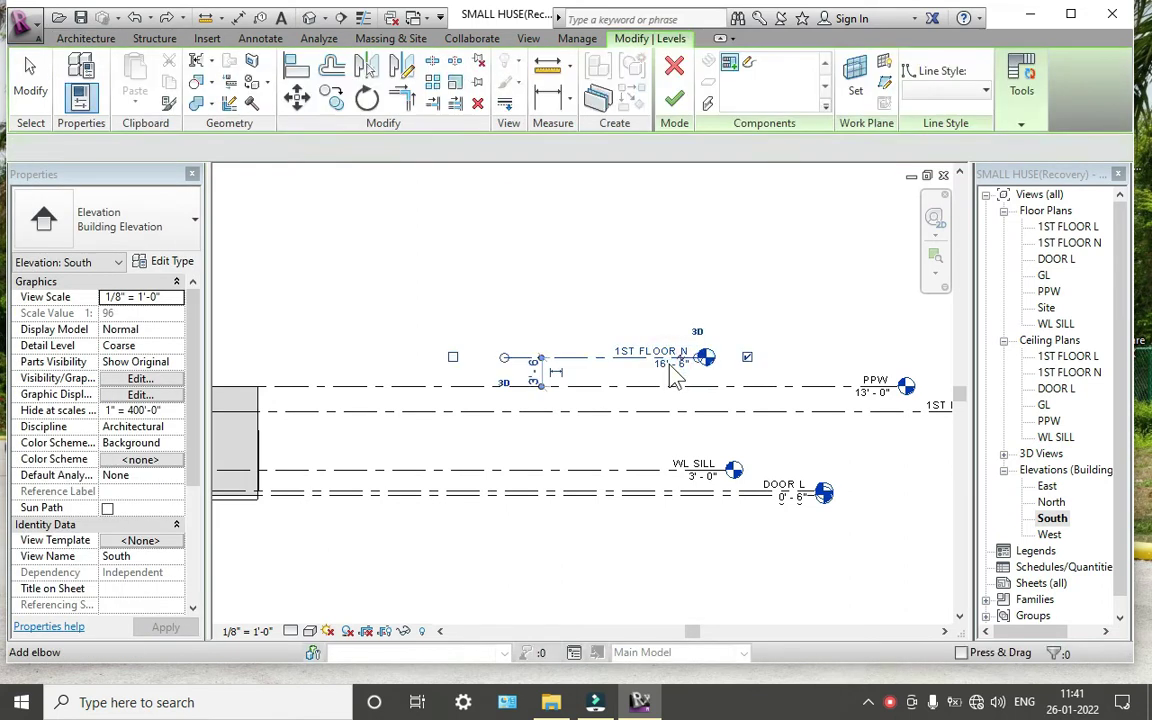
{"action": "left_click_drag", "start_coordinate": [670, 368], "coordinate": [662, 368]}
{"action": "key", "text": "Escape"}
Set the new level to 11' 0" and rename it 'stair', renaming its matching views
{"action": "scroll", "coordinate": [657, 365], "scroll_direction": "up", "scroll_amount": 3}
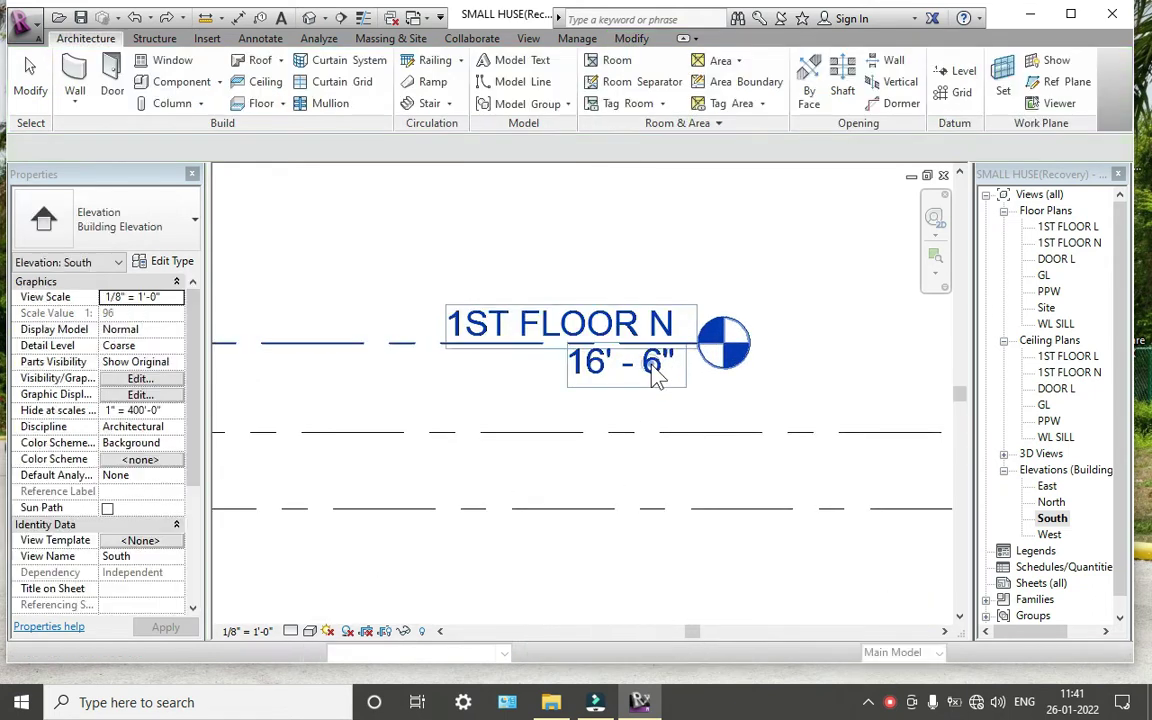
{"action": "double_click", "coordinate": [655, 370]}
{"action": "type", "text": "11'"}
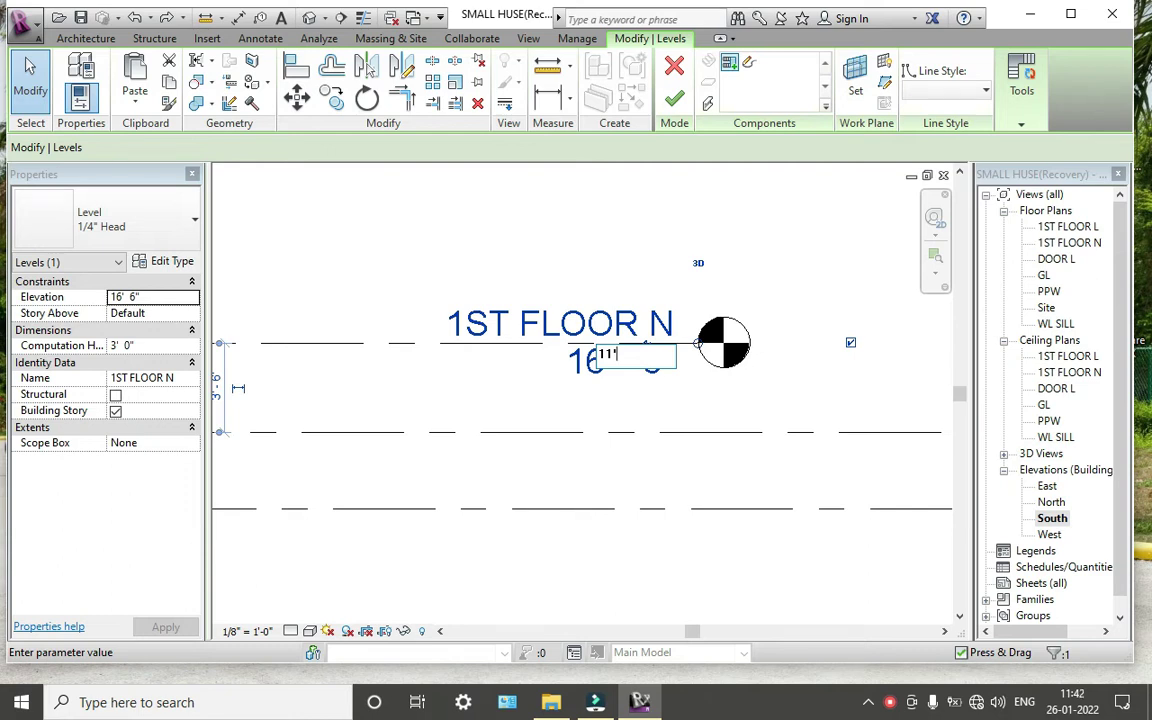
{"action": "key", "text": "Return"}
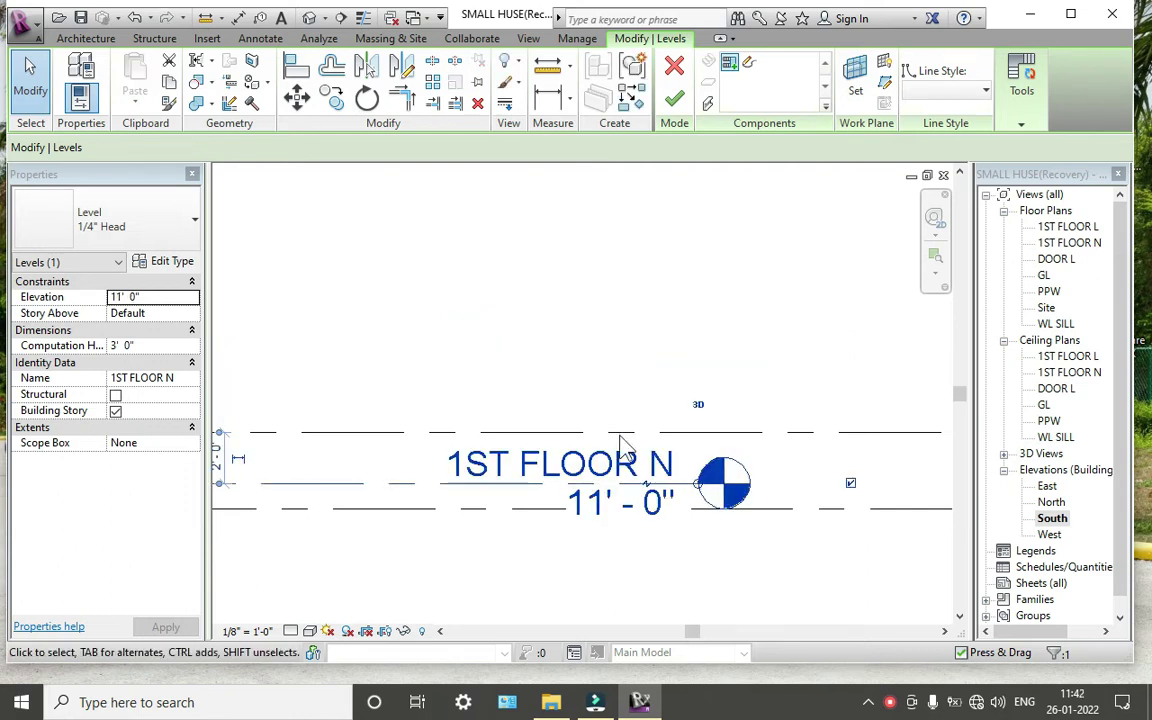
{"action": "left_click", "coordinate": [618, 462]}
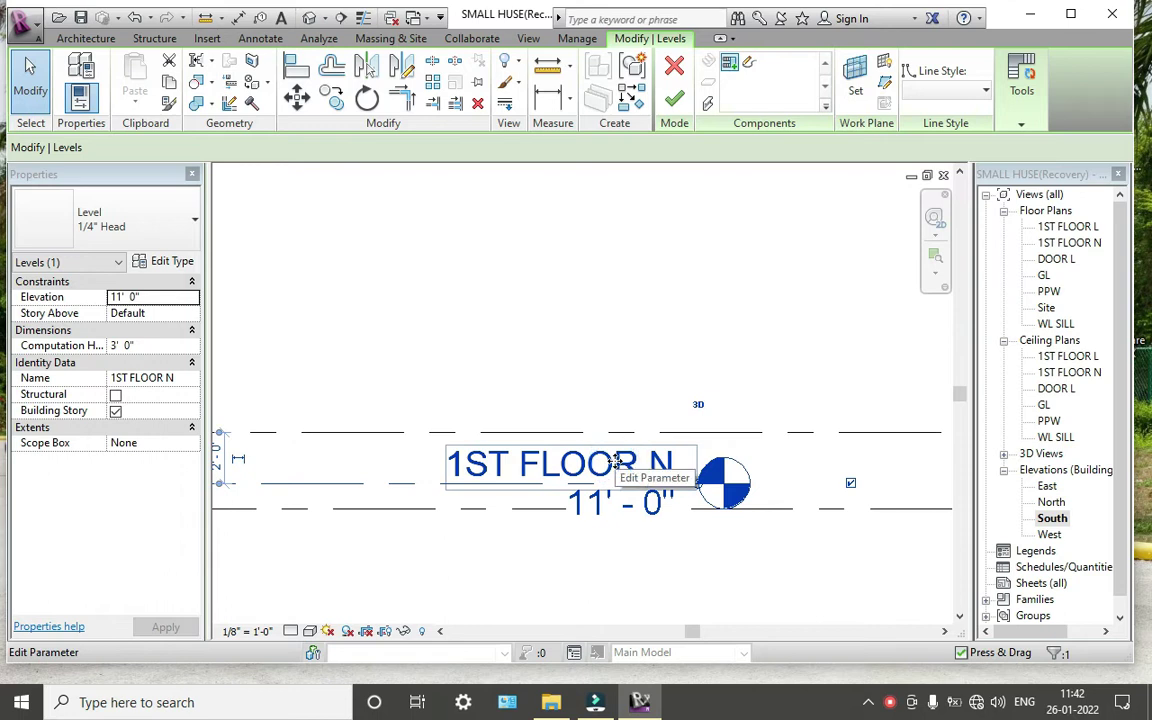
{"action": "left_click", "coordinate": [613, 459]}
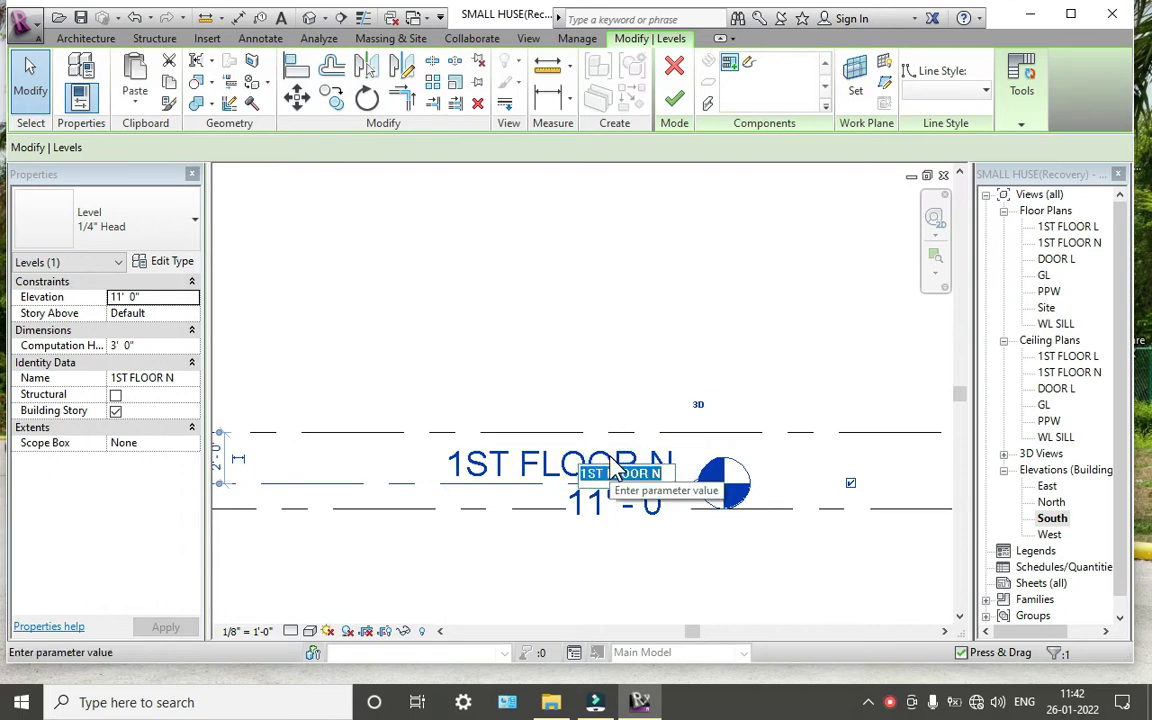
{"action": "type", "text": "stair"}
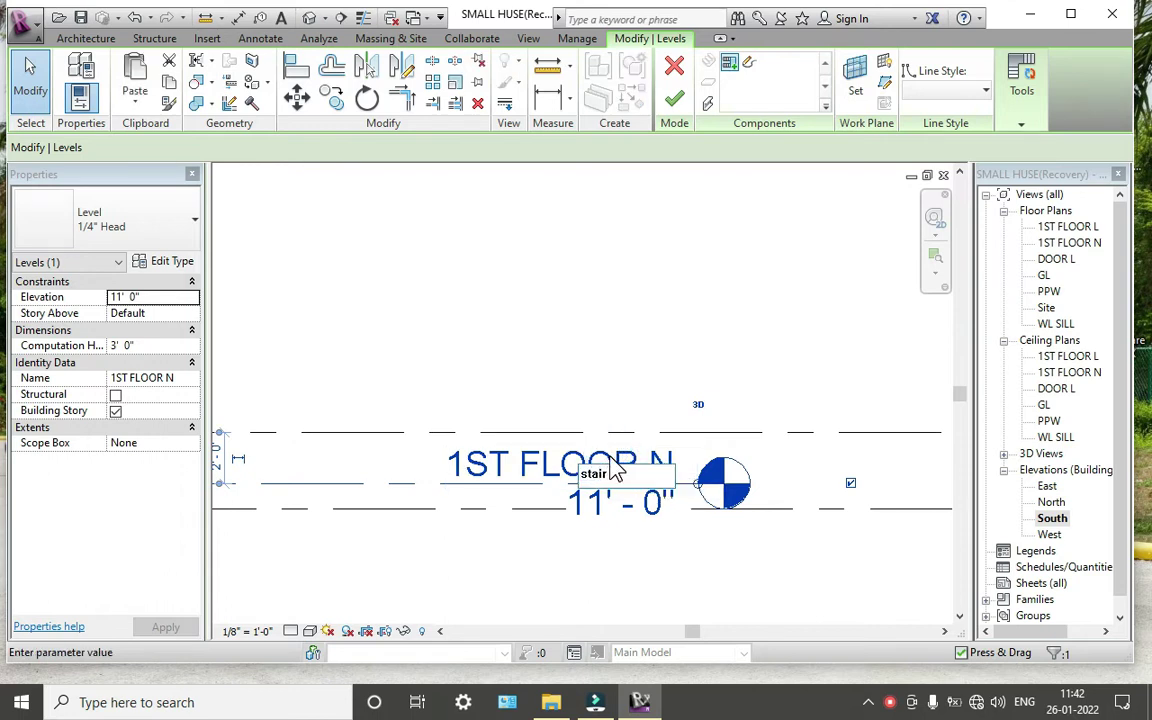
{"action": "key", "text": "Return"}
{"action": "key", "text": "Return"}
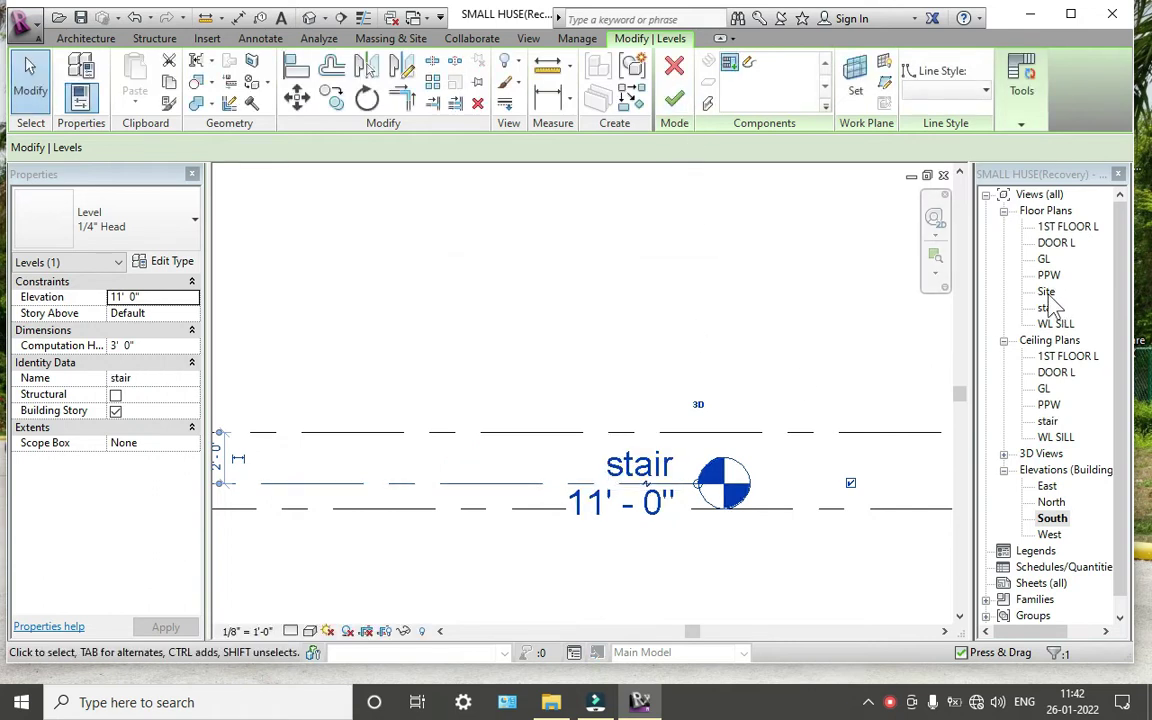
On the GL plan, set the selected stair's top level to 1ST FLOOR L
{"action": "double_click", "coordinate": [1043, 261]}
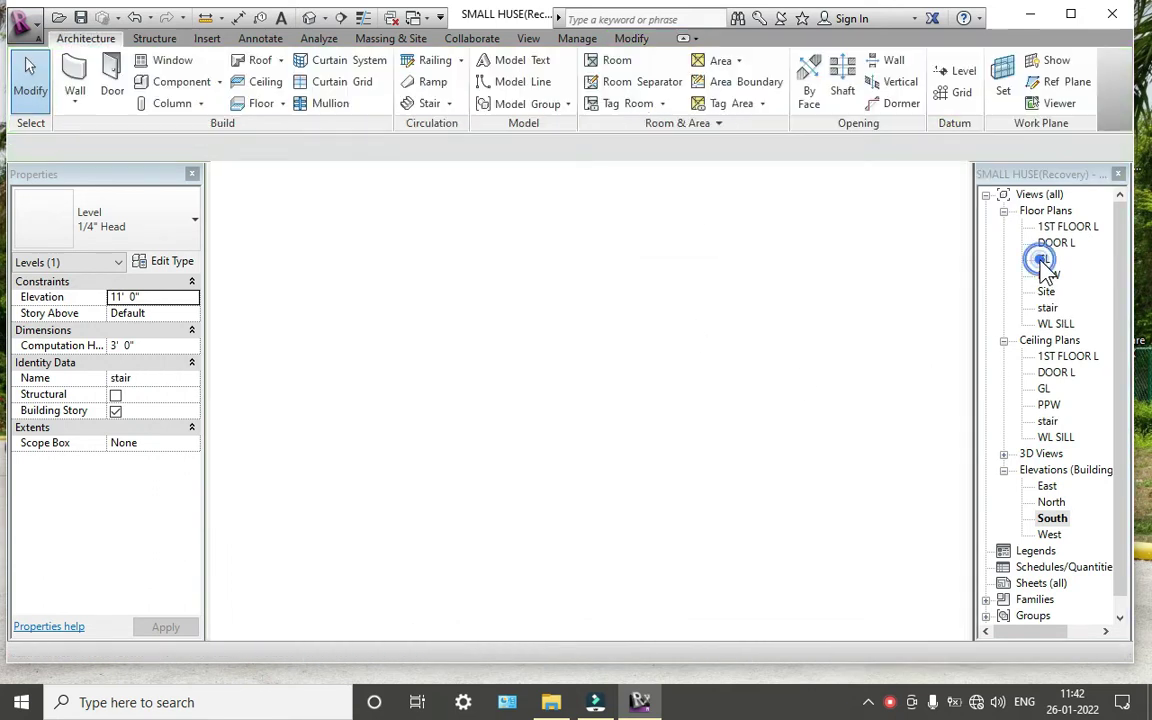
{"action": "left_click", "coordinate": [483, 537]}
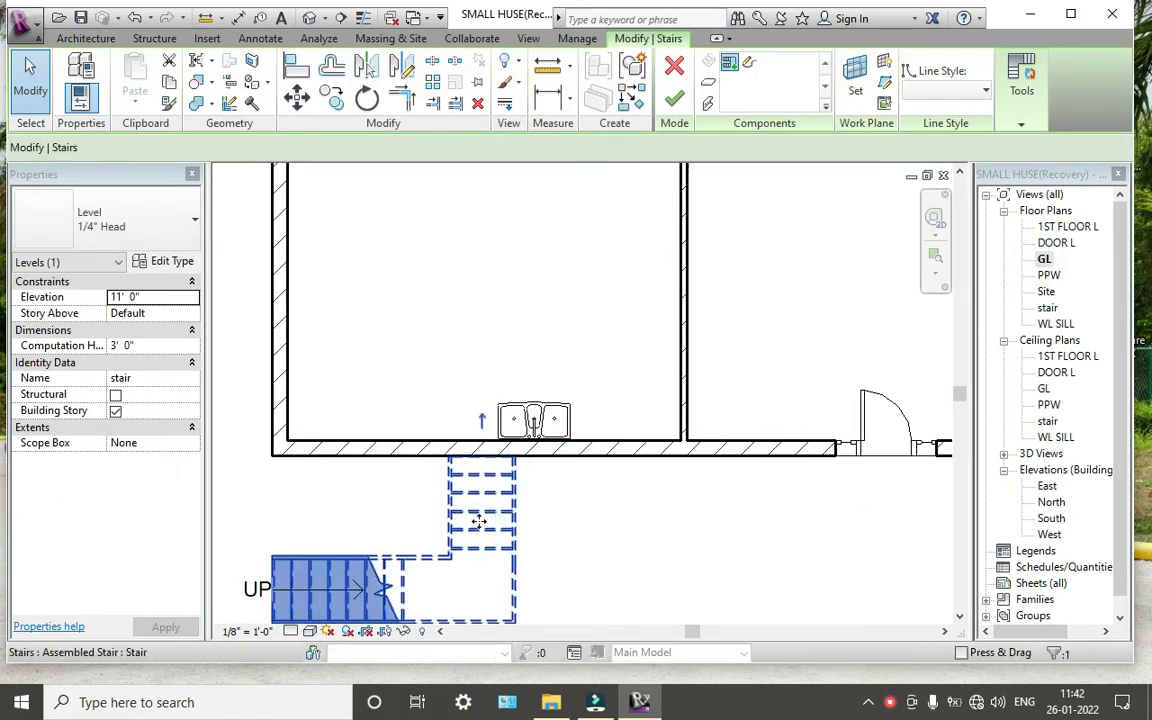
{"action": "left_click", "coordinate": [191, 329]}
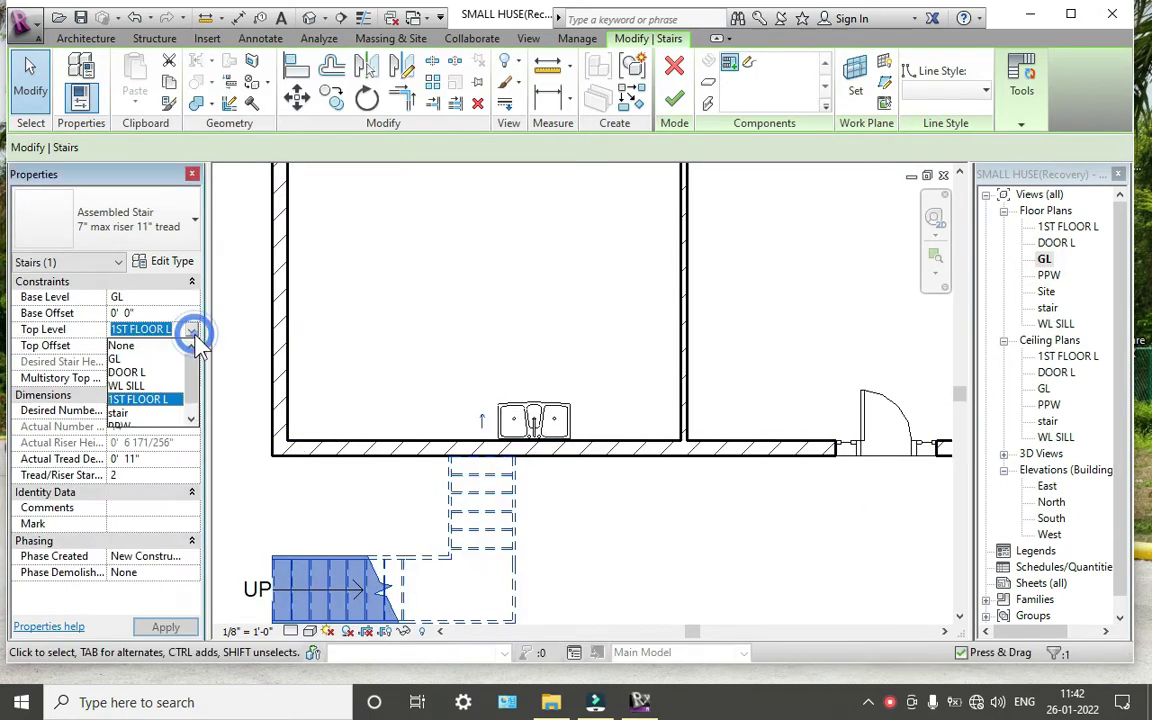
{"action": "left_click", "coordinate": [131, 400]}
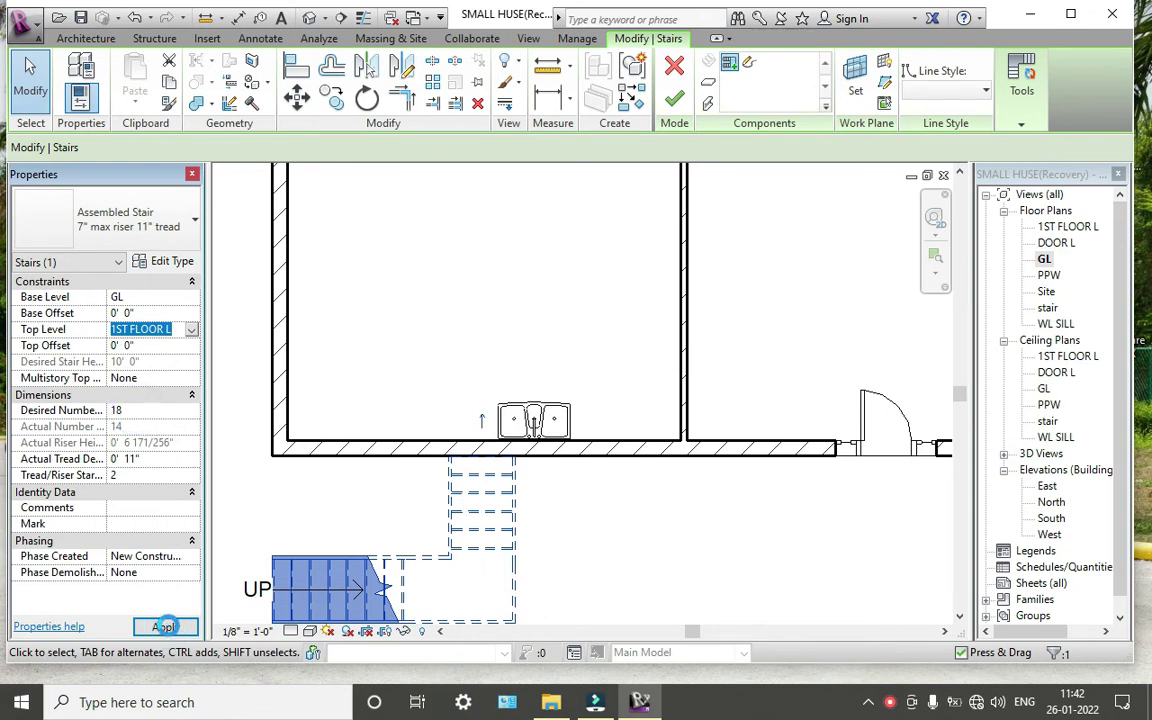
Apply and finish the stair, check it in 3D, then return to the GL floor plan
{"action": "left_click", "coordinate": [889, 702]}
{"action": "left_click", "coordinate": [918, 660]}
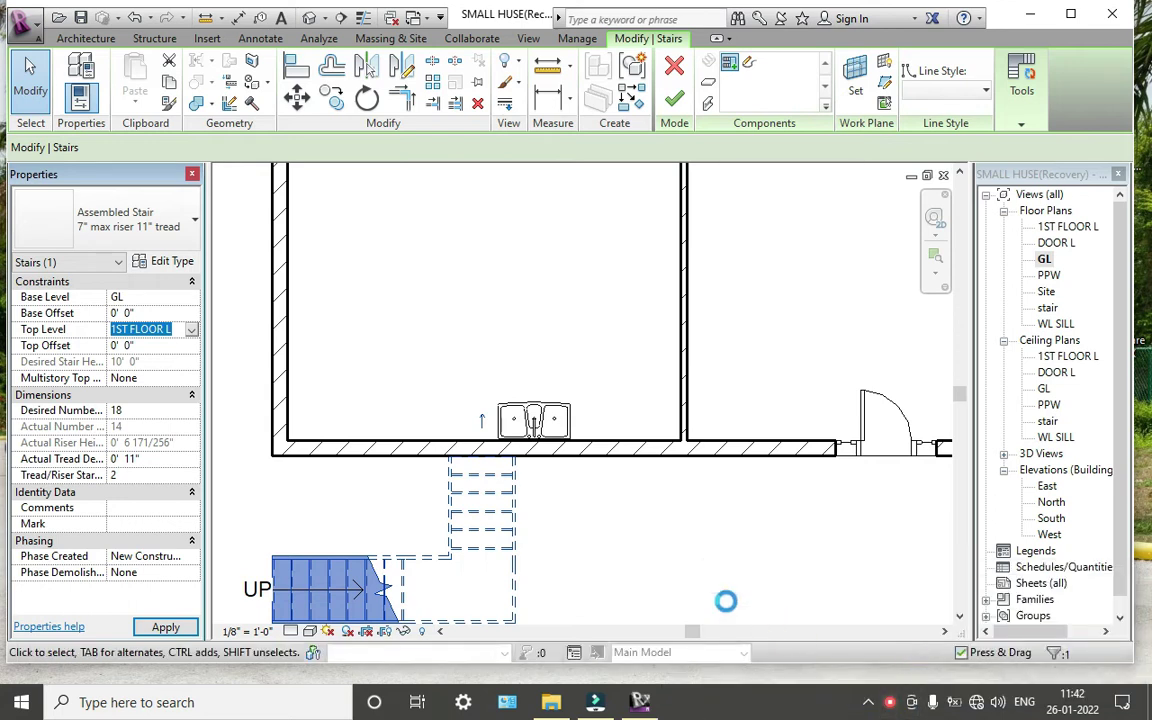
{"action": "left_click", "coordinate": [891, 703]}
{"action": "left_click", "coordinate": [907, 507]}
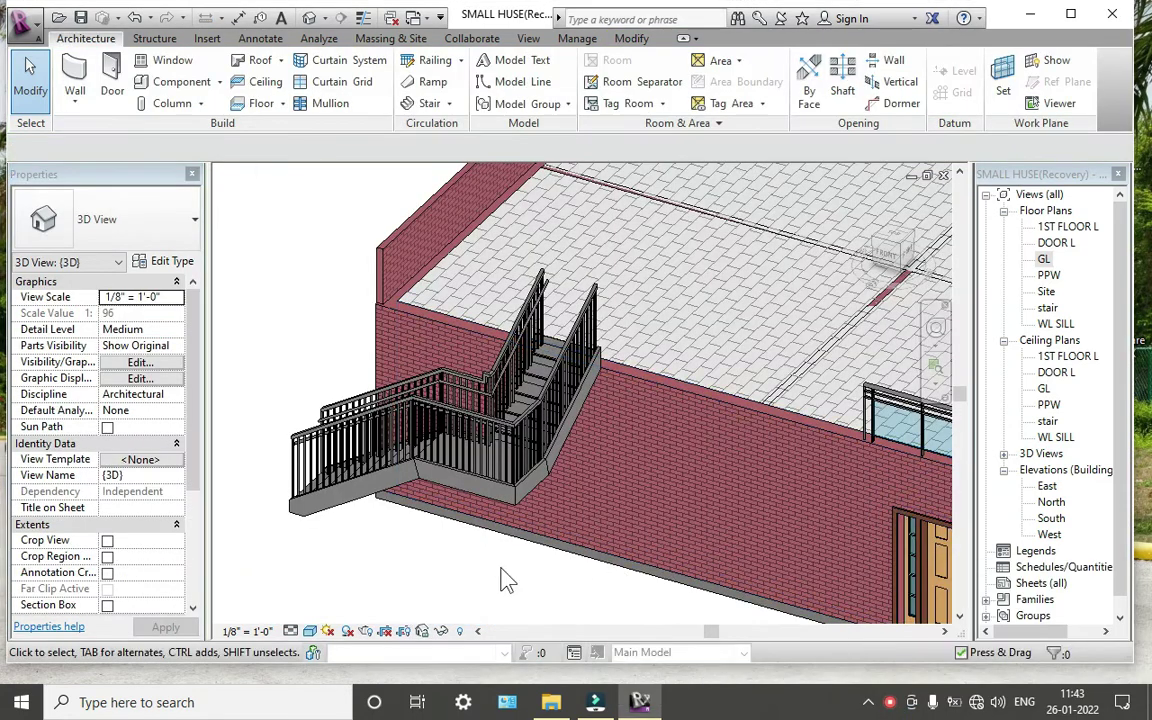
{"action": "mouse_move", "coordinate": [584, 577]}
{"action": "middle_mouse_down", "text": "shift"}
{"action": "mouse_move", "coordinate": [674, 553]}
{"action": "mouse_move", "coordinate": [656, 517]}
{"action": "mouse_move", "coordinate": [234, 372]}
{"action": "middle_mouse_up", "text": "shift"}
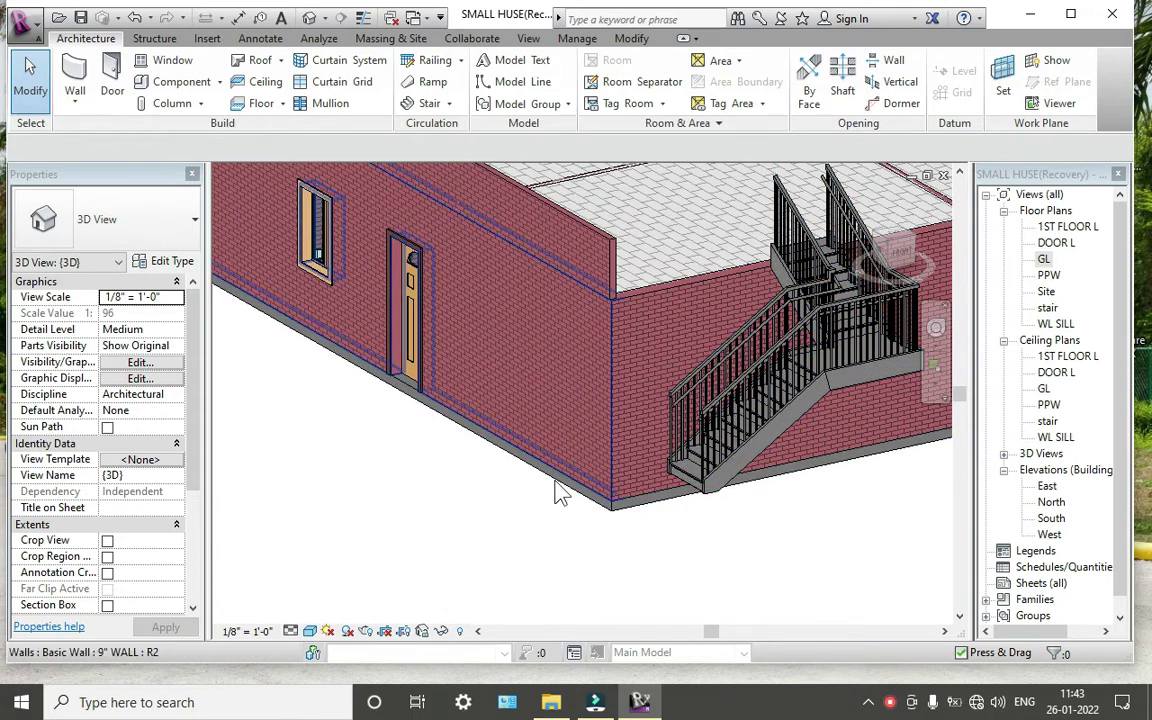
{"action": "double_click", "coordinate": [1043, 259]}
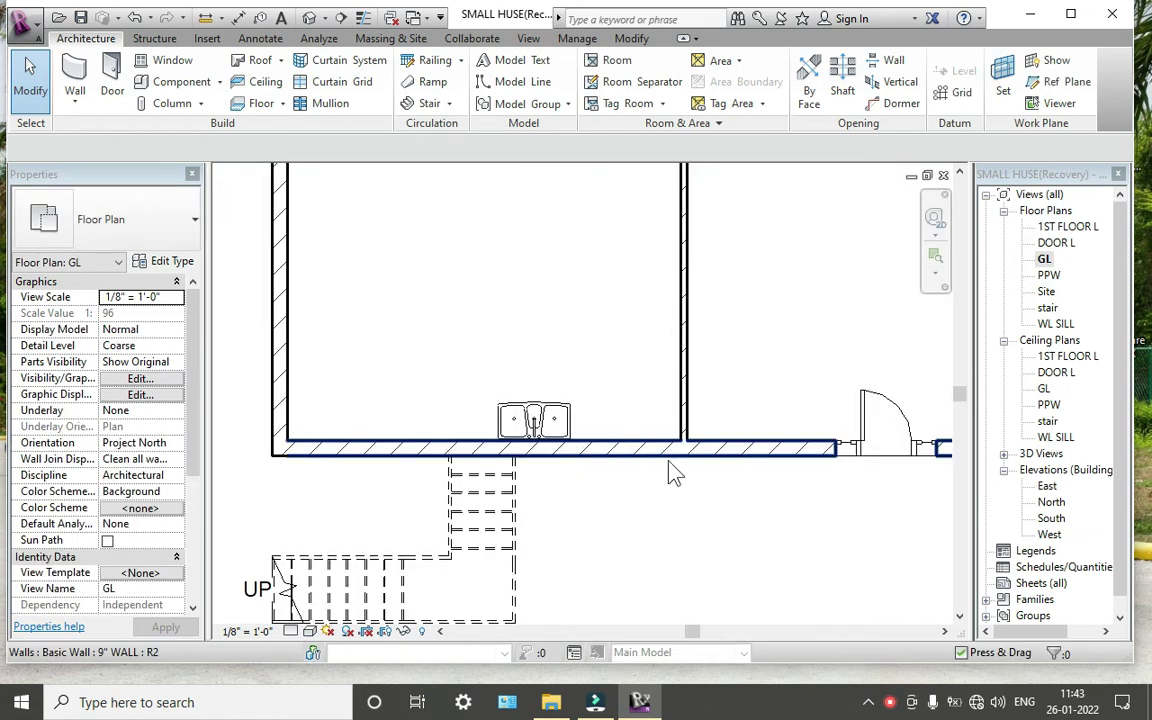
Open the 1ST FLOOR L plan near the stair top and start a railing sketch
{"action": "double_click", "coordinate": [1067, 227]}
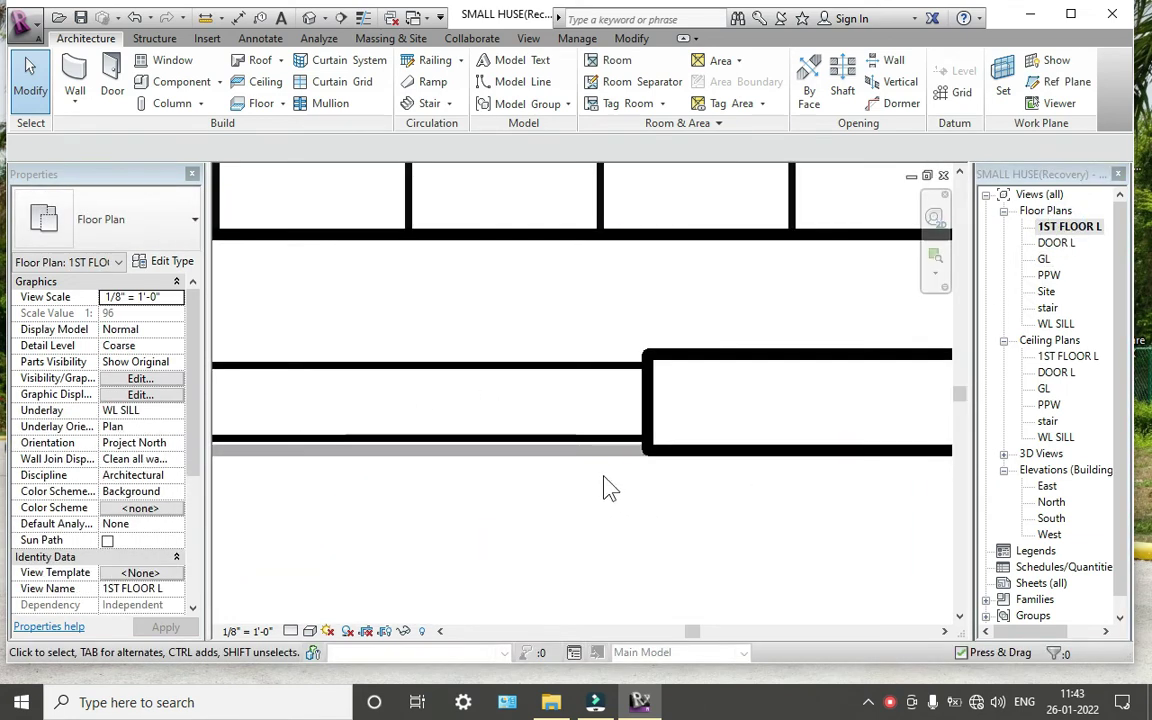
{"action": "scroll", "coordinate": [610, 488], "scroll_direction": "down", "scroll_amount": 3}
{"action": "scroll", "coordinate": [606, 484], "scroll_direction": "down", "scroll_amount": 3}
{"action": "mouse_move", "coordinate": [606, 484]}
{"action": "middle_mouse_down"}
{"action": "mouse_move", "coordinate": [874, 475]}
{"action": "mouse_move", "coordinate": [445, 478]}
{"action": "mouse_move", "coordinate": [820, 506]}
{"action": "middle_mouse_up"}
{"action": "middle_click_drag", "start_coordinate": [506, 527], "coordinate": [632, 519]}
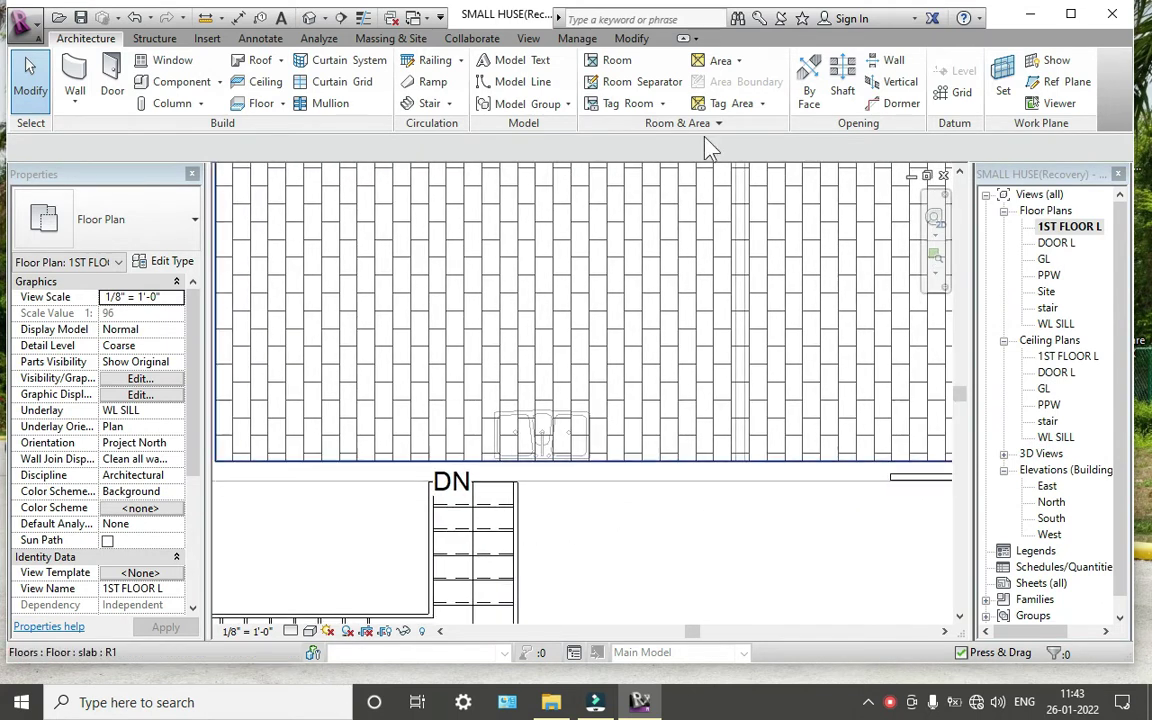
{"action": "left_click", "coordinate": [435, 62]}
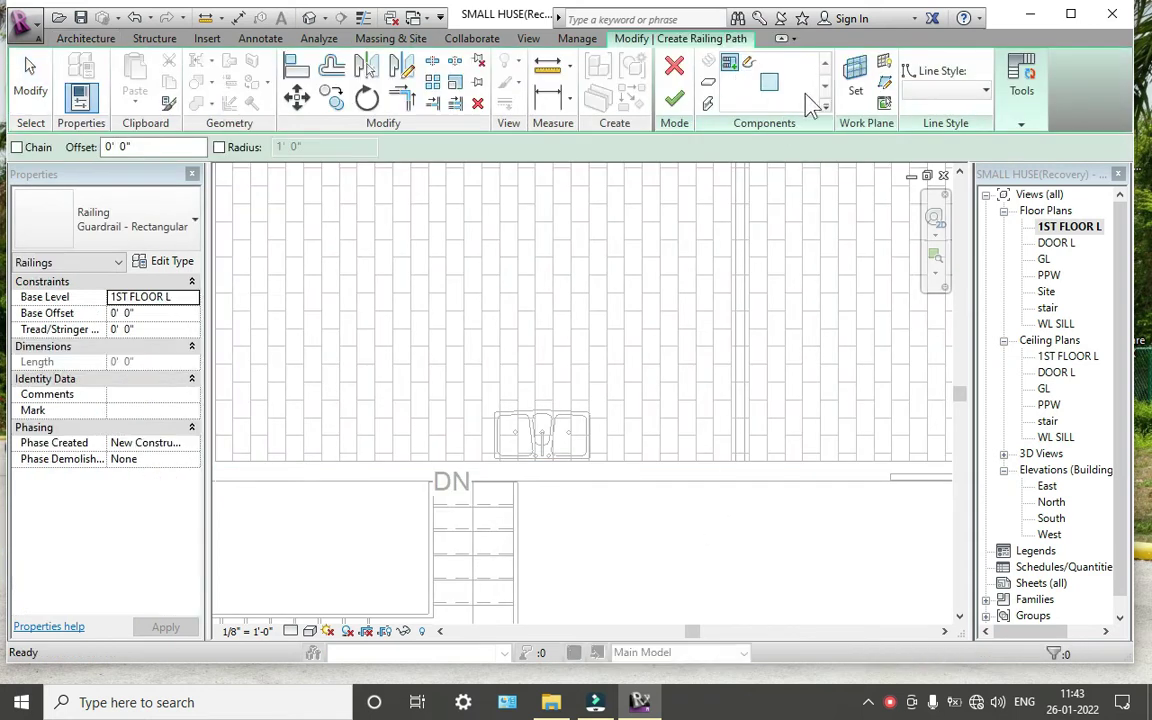
{"action": "double_click", "coordinate": [676, 42]}
{"action": "double_click", "coordinate": [676, 42]}
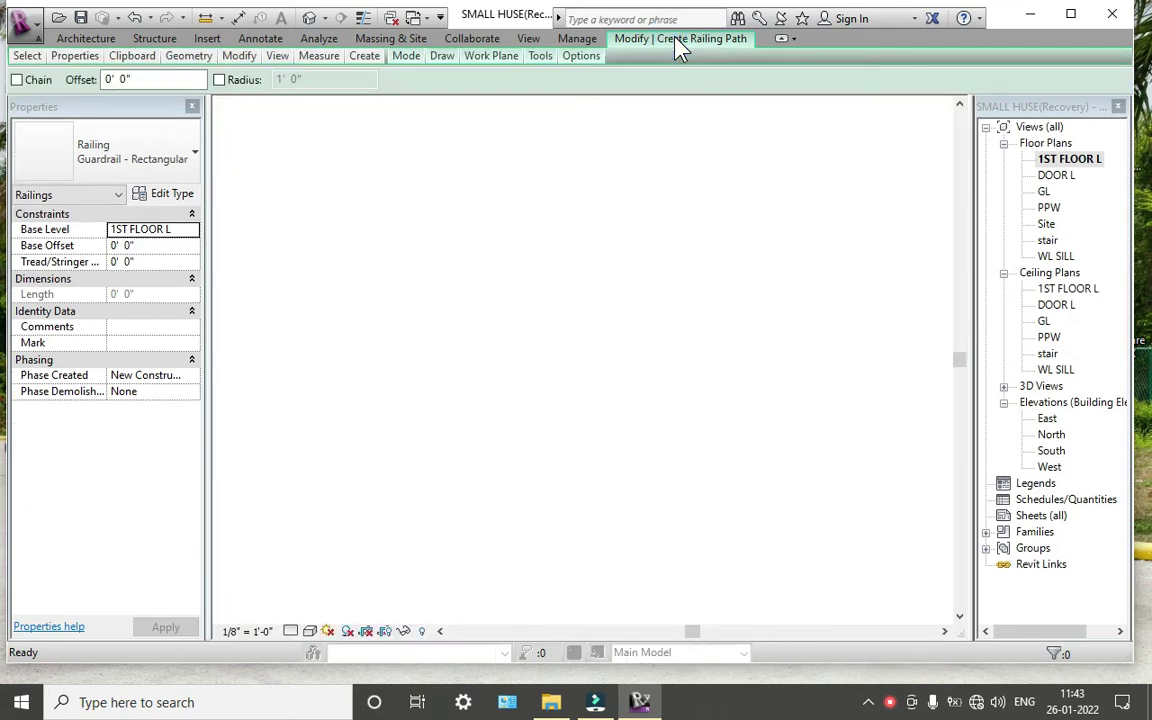
{"action": "double_click", "coordinate": [676, 45]}
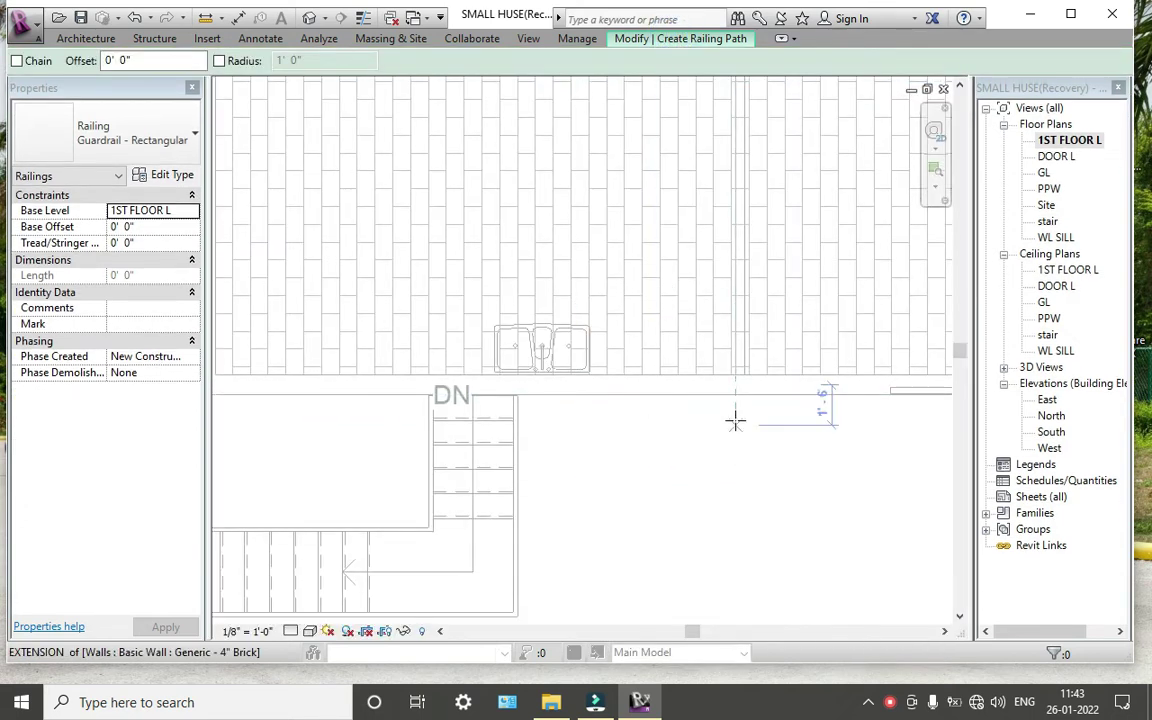
Sketch Guardrail - Rectangular path lines along the slab edge on both sides of the stair
{"action": "left_click", "coordinate": [889, 391]}
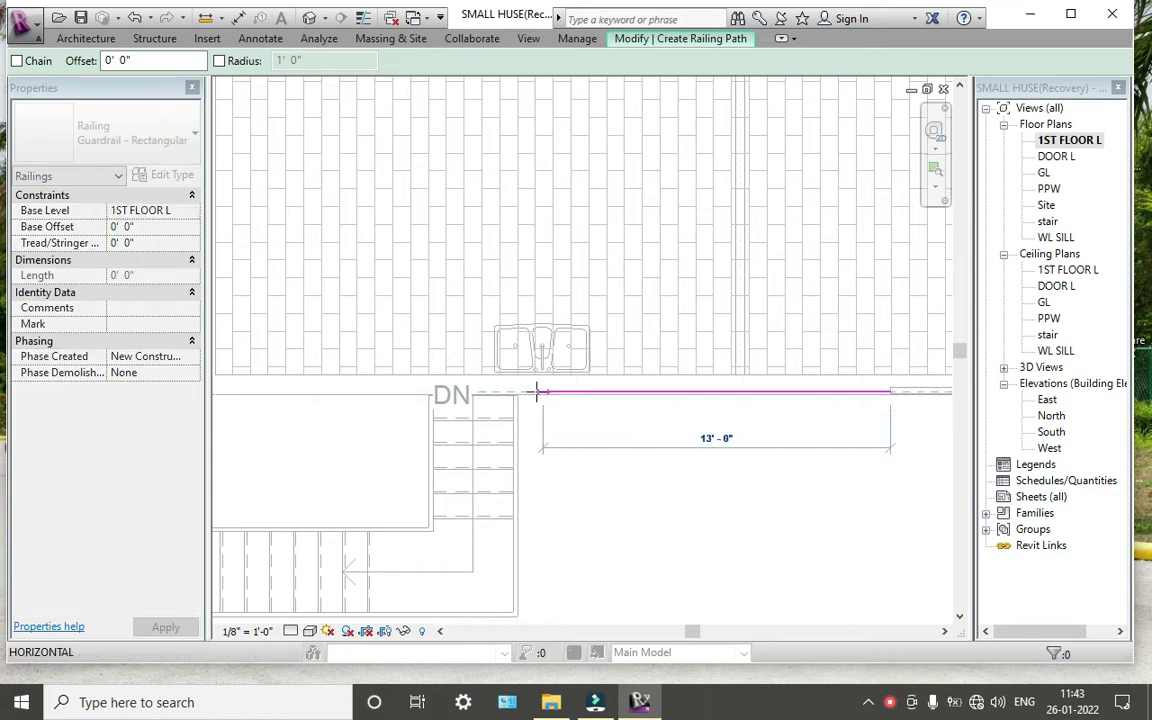
{"action": "scroll", "coordinate": [516, 391], "scroll_direction": "up", "scroll_amount": 2}
{"action": "scroll", "coordinate": [516, 391], "scroll_direction": "up", "scroll_amount": 3}
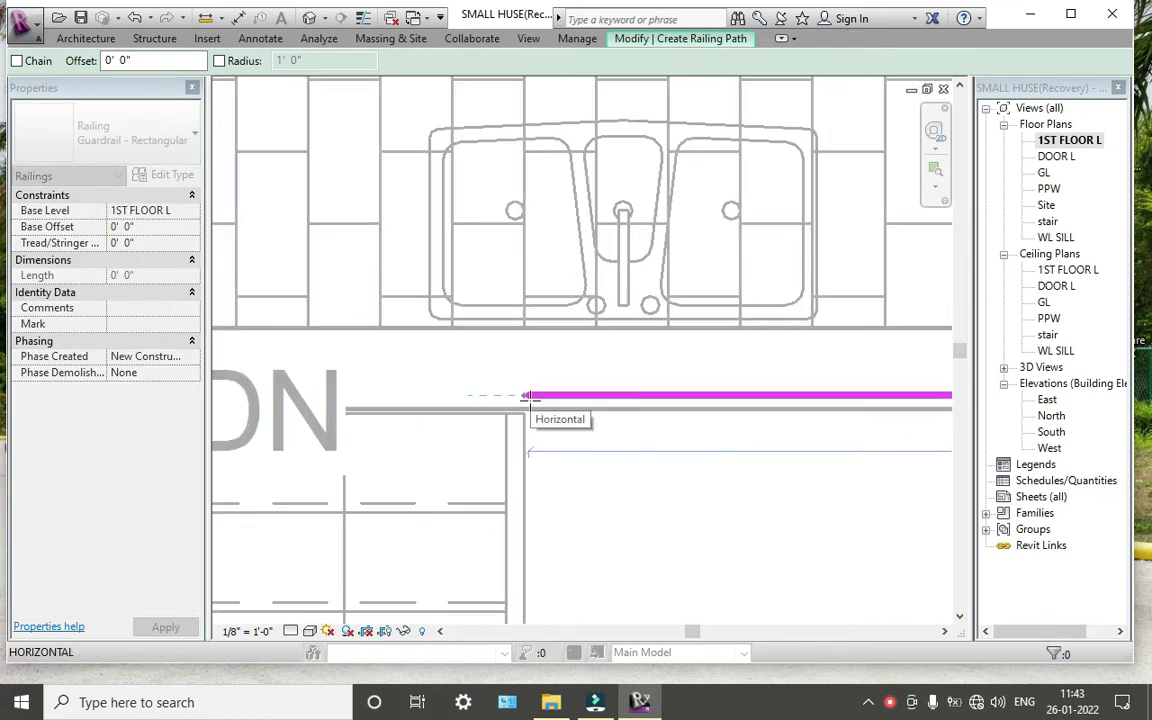
{"action": "left_click", "coordinate": [530, 396]}
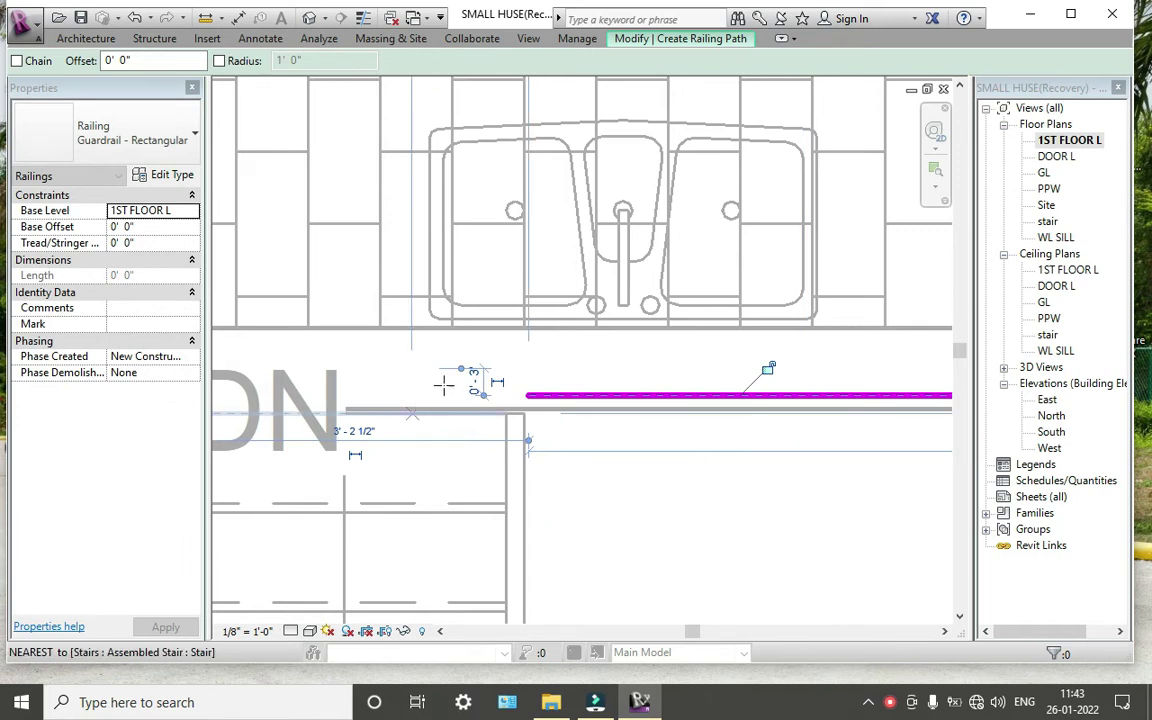
{"action": "middle_click_drag", "start_coordinate": [455, 383], "coordinate": [851, 447]}
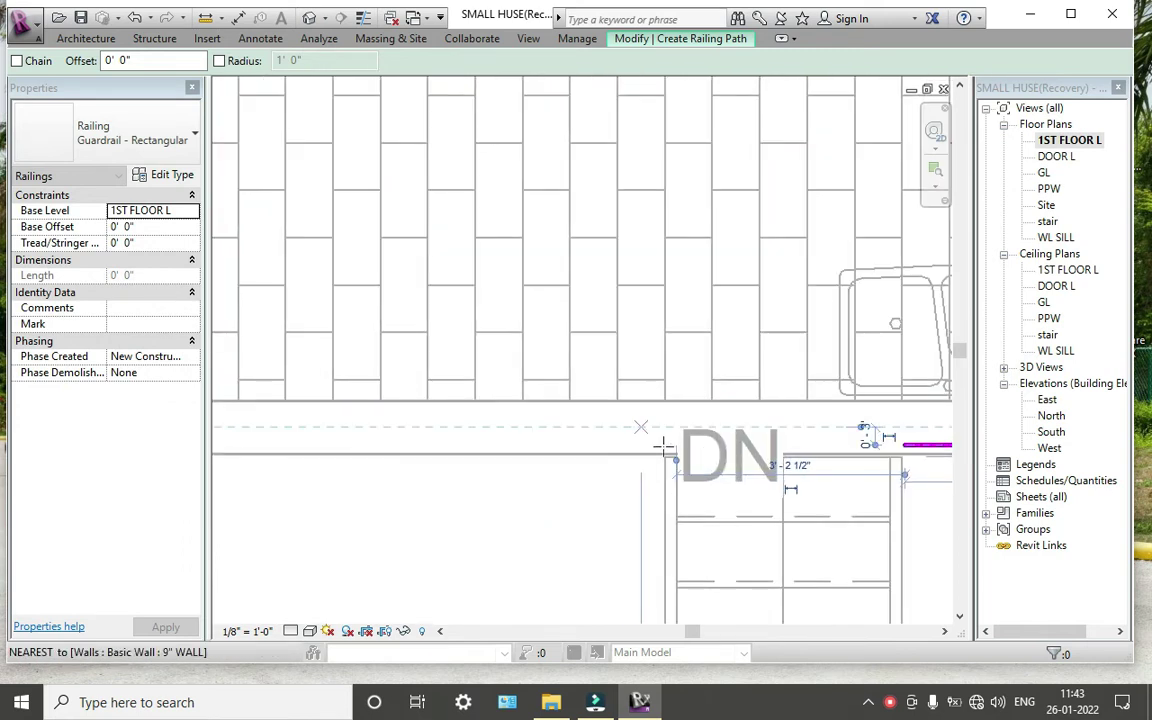
{"action": "left_click", "coordinate": [665, 443]}
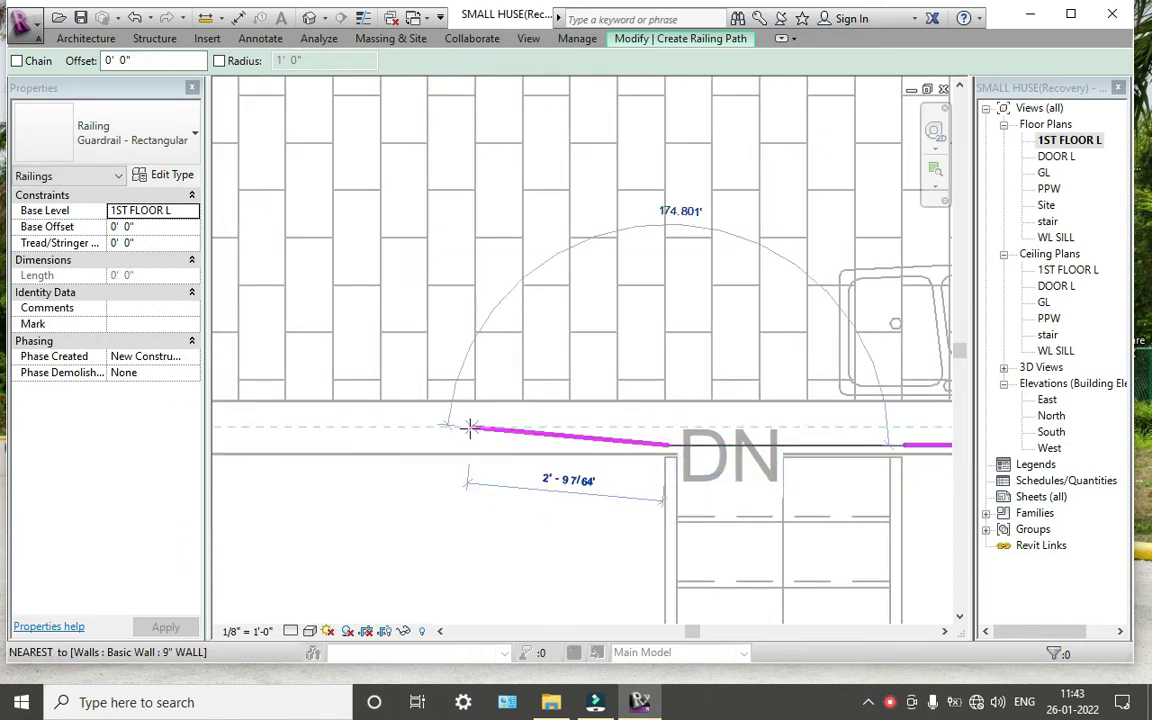
{"action": "scroll", "coordinate": [458, 427], "scroll_direction": "down", "scroll_amount": 1}
{"action": "middle_click_drag", "start_coordinate": [893, 478], "coordinate": [674, 470]}
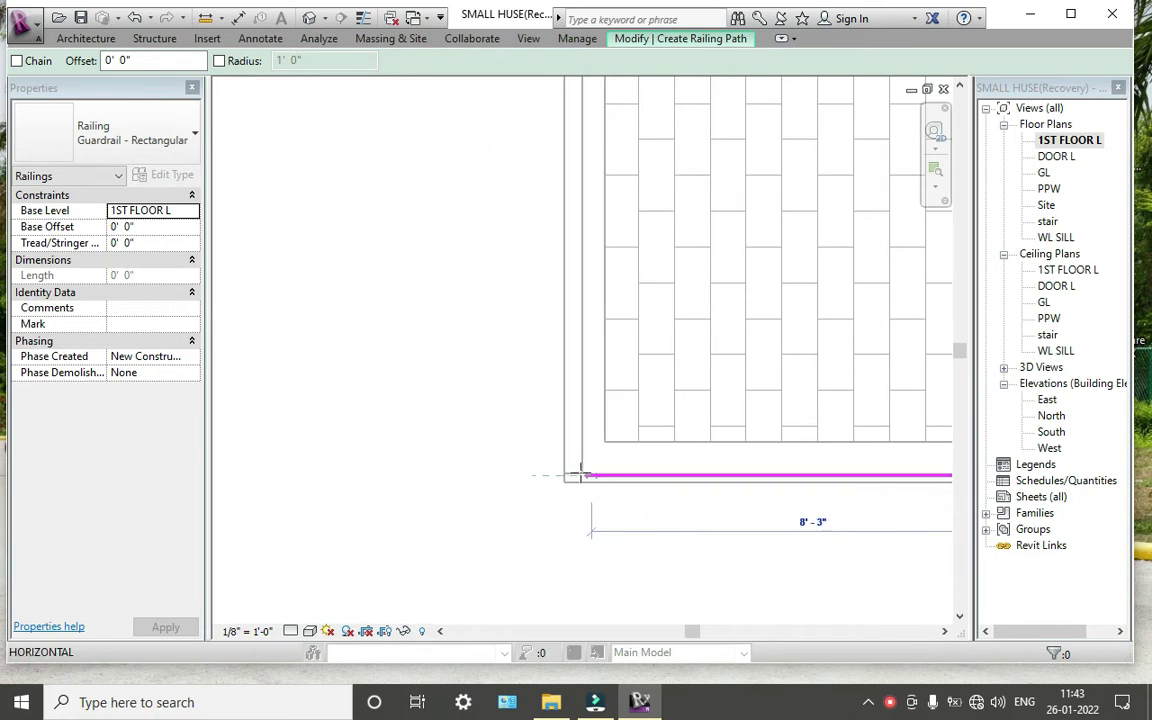
{"action": "scroll", "coordinate": [577, 473], "scroll_direction": "up", "scroll_amount": 1}
{"action": "scroll", "coordinate": [577, 472], "scroll_direction": "up", "scroll_amount": 2}
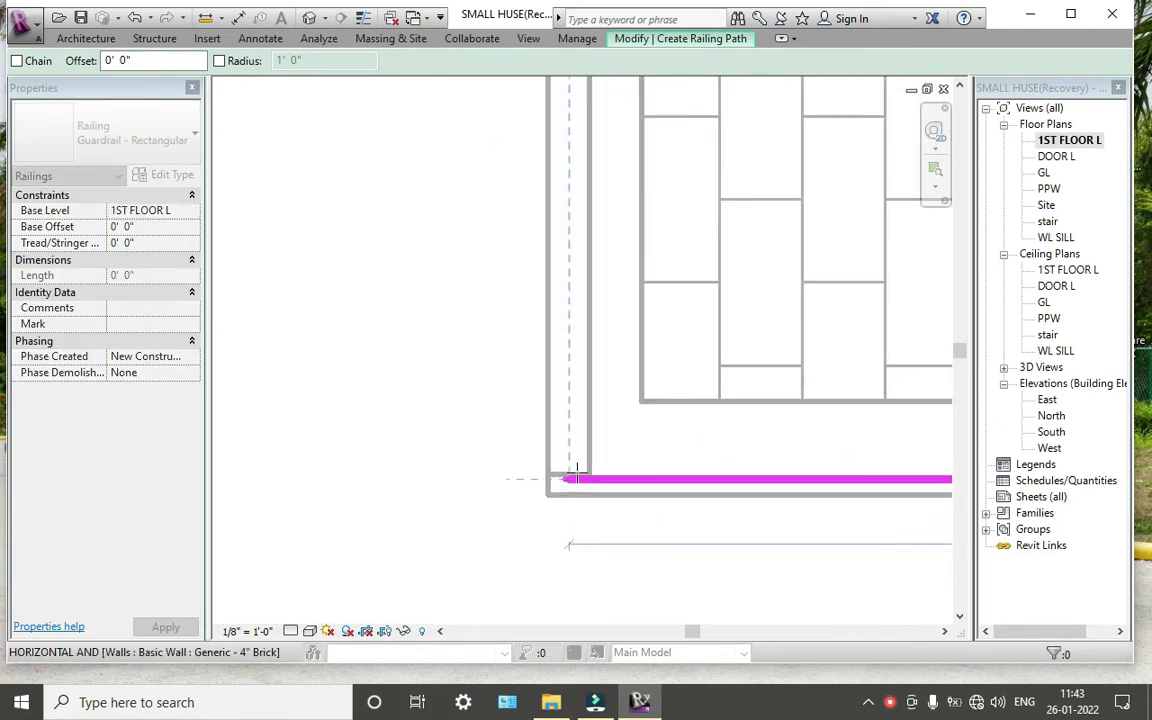
{"action": "scroll", "coordinate": [577, 470], "scroll_direction": "up", "scroll_amount": 2}
{"action": "left_click", "coordinate": [550, 482]}
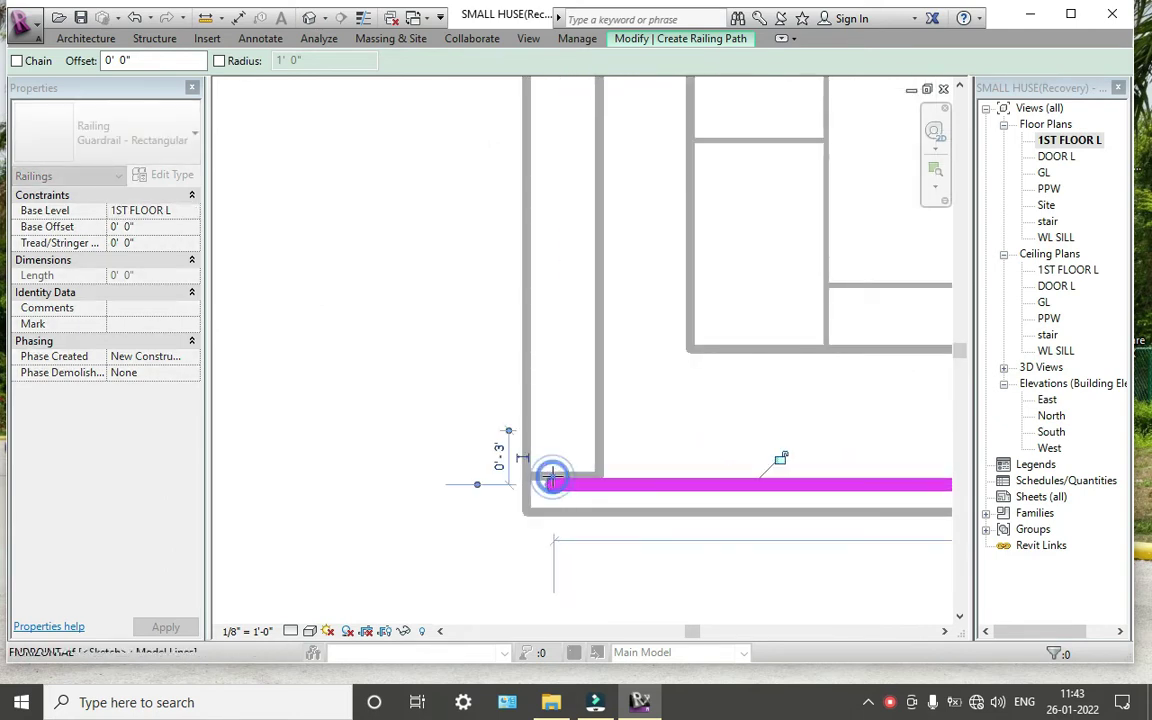
{"action": "double_click", "coordinate": [735, 42]}
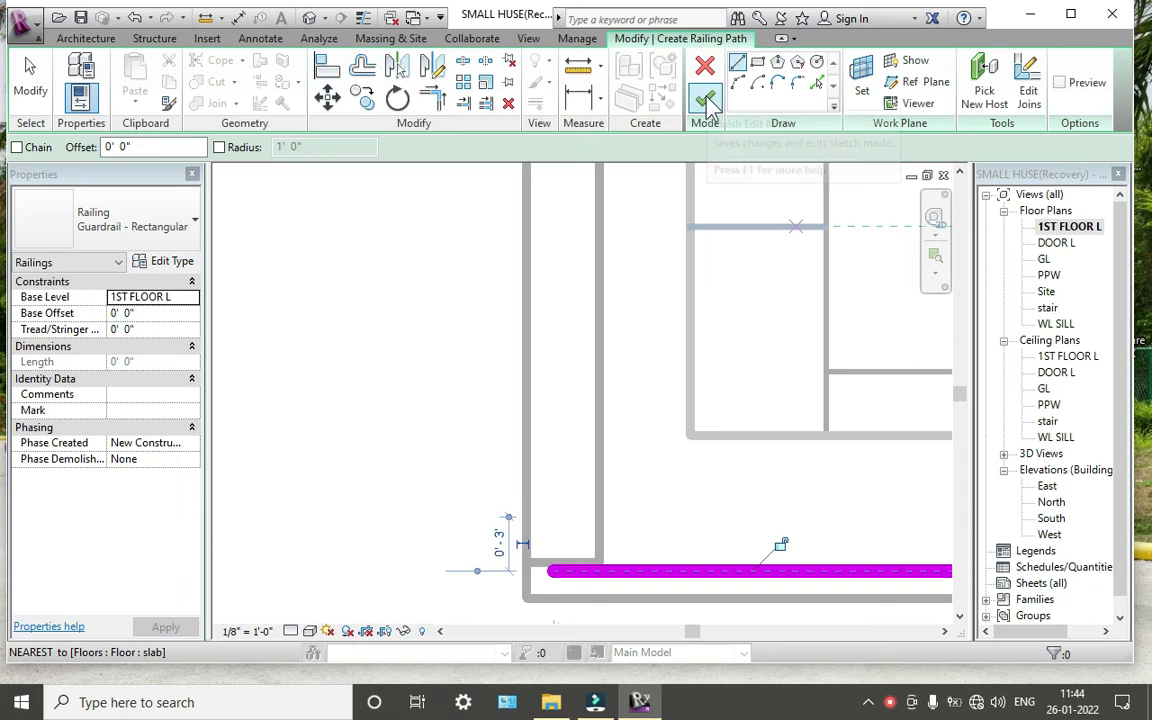
Try finishing the railing, then quit and discard the sketch after the disconnected-path error
{"action": "left_click", "coordinate": [706, 100]}
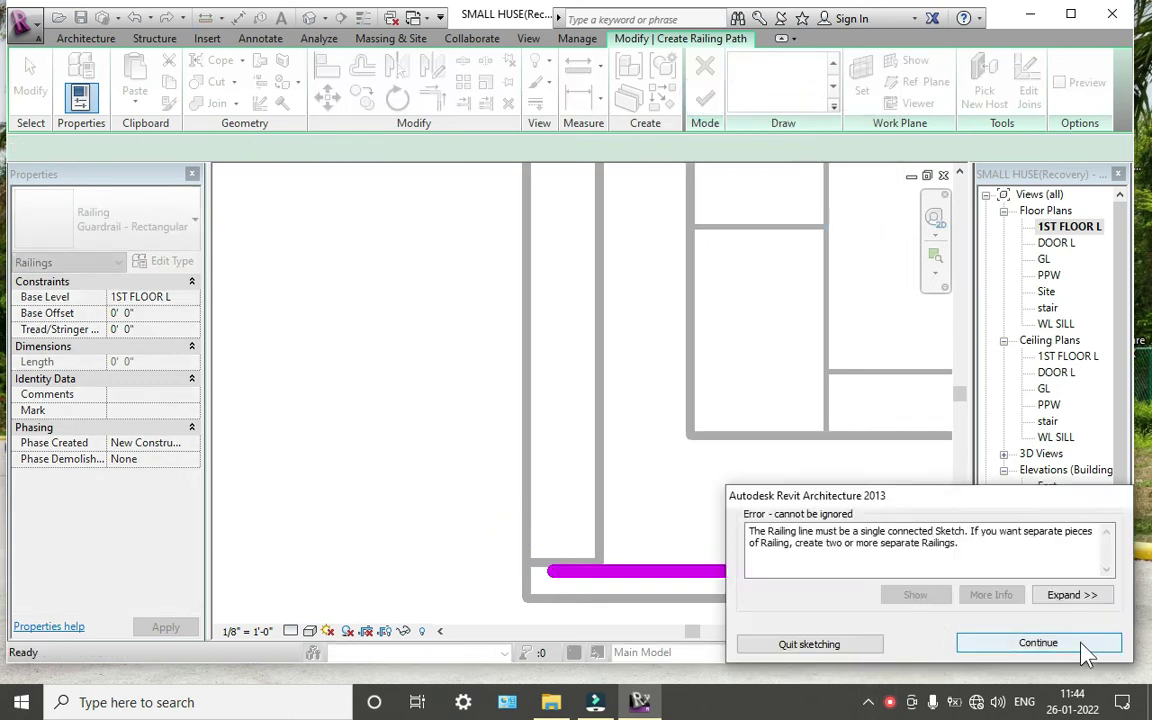
{"action": "left_click", "coordinate": [1038, 643]}
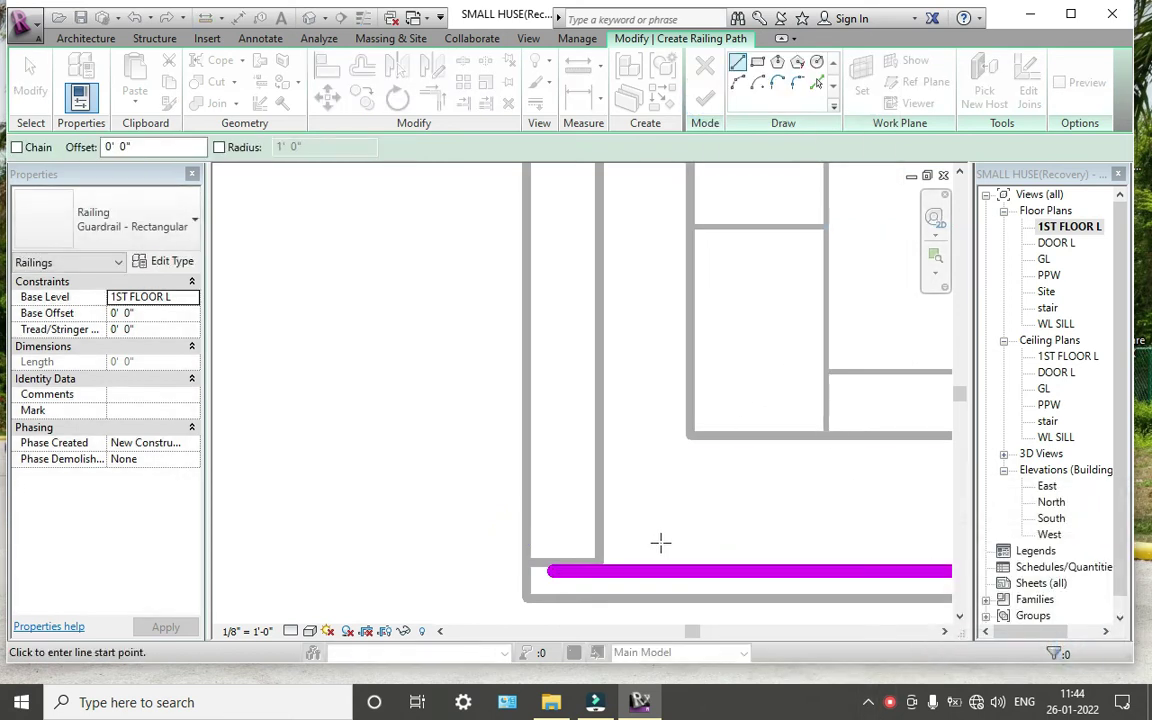
{"action": "scroll", "coordinate": [660, 543], "scroll_direction": "down", "scroll_amount": 3}
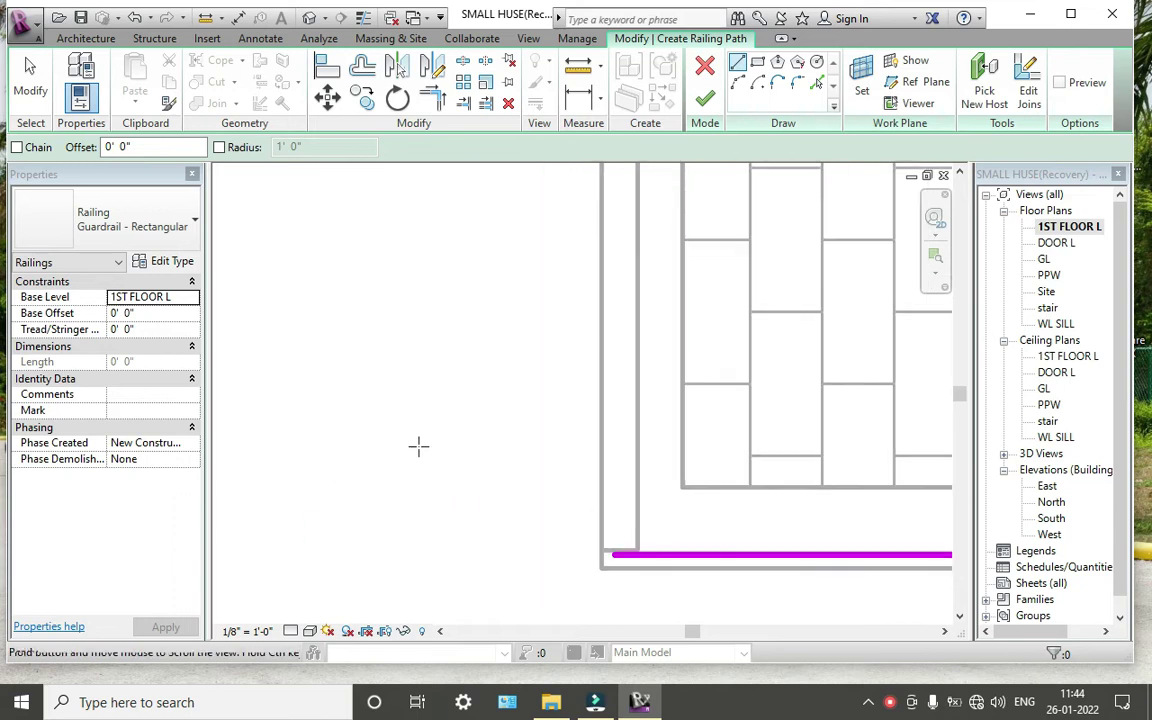
{"action": "middle_click_drag", "start_coordinate": [418, 447], "coordinate": [38, 404]}
{"action": "left_click", "coordinate": [706, 104]}
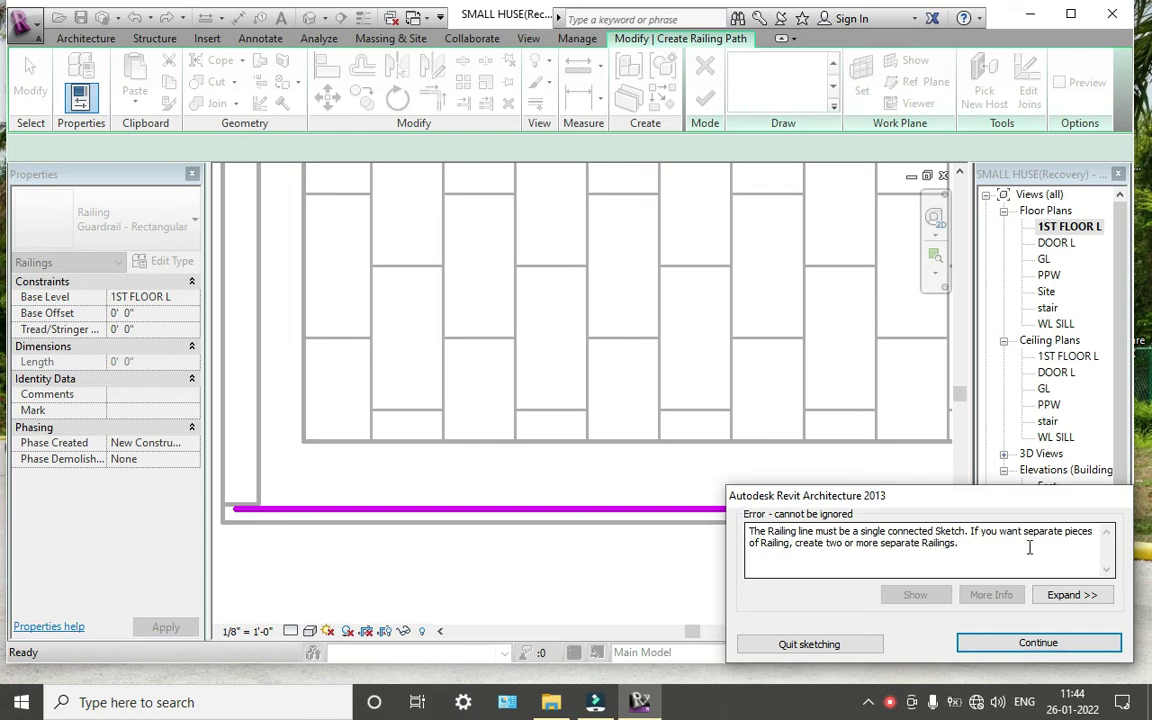
{"action": "left_click", "coordinate": [835, 646]}
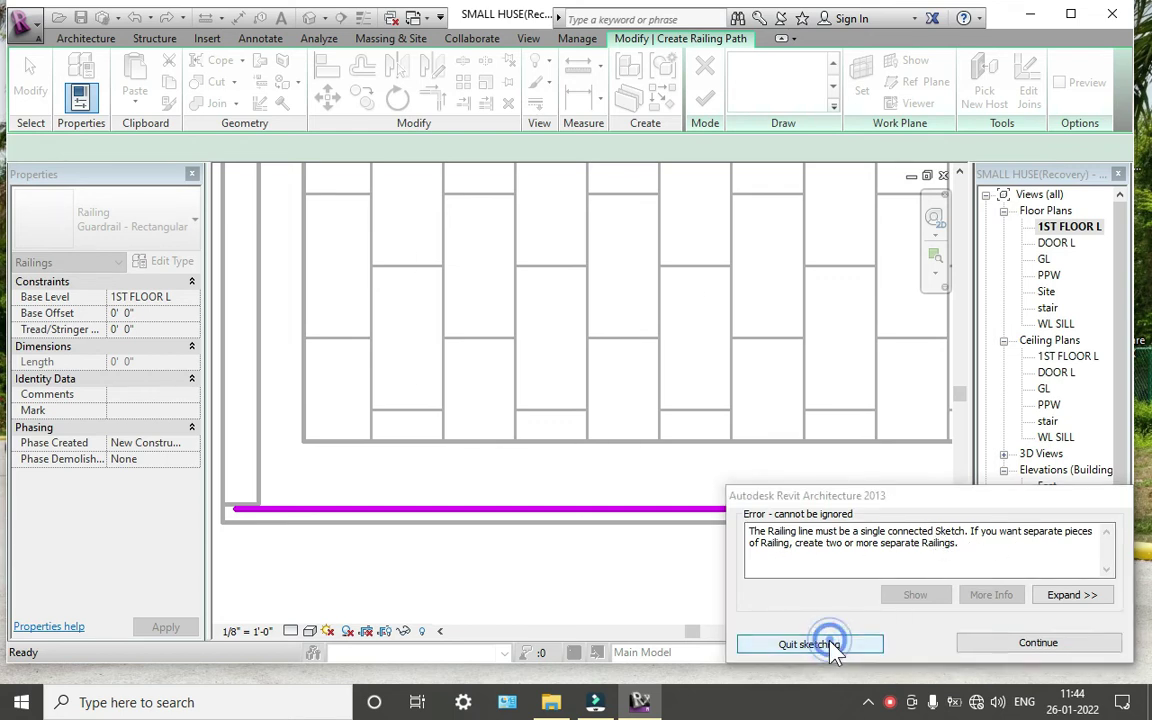
{"action": "left_click", "coordinate": [628, 367]}
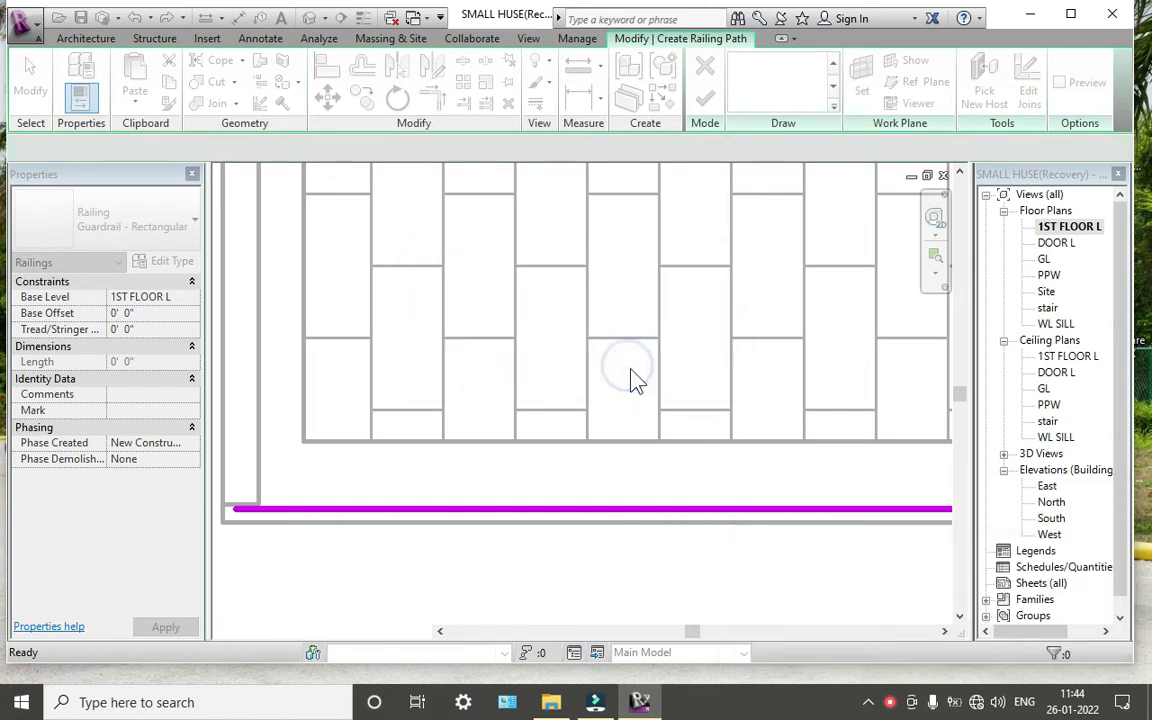
Sketch a straight Guardrail - Rectangular line from beside the stair top to the existing railing, and finish it
{"action": "scroll", "coordinate": [757, 486], "scroll_direction": "down", "scroll_amount": 2}
{"action": "middle_click_drag", "start_coordinate": [757, 486], "coordinate": [701, 494]}
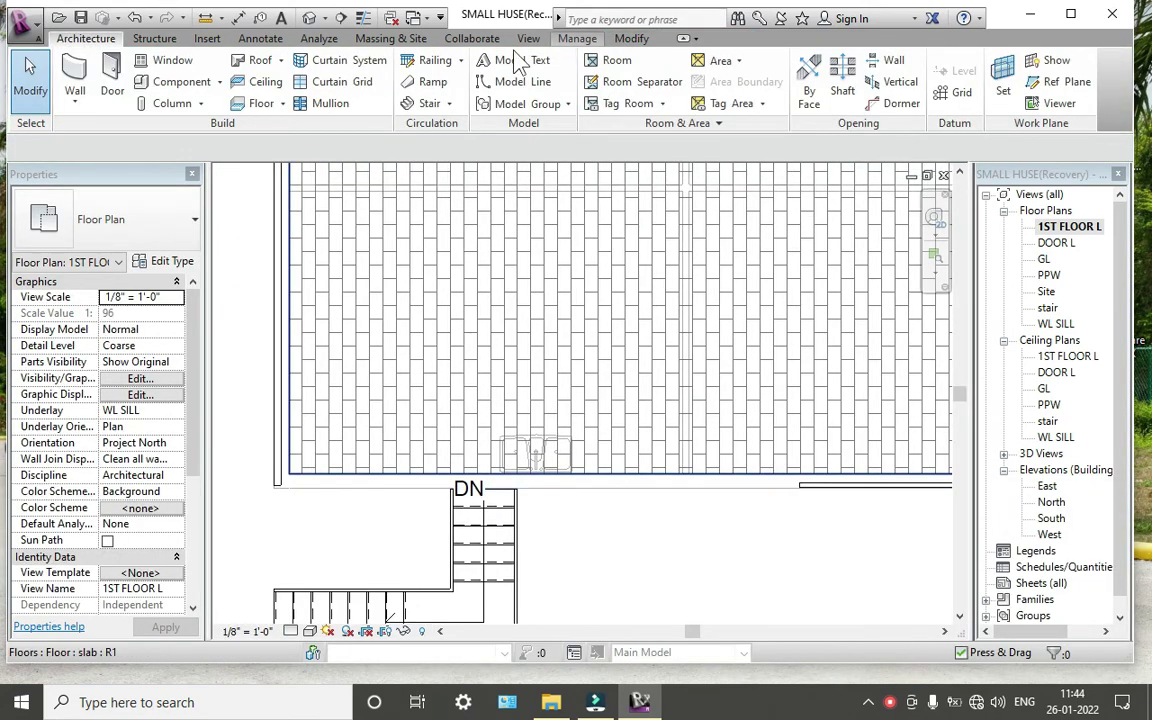
{"action": "left_click", "coordinate": [435, 60]}
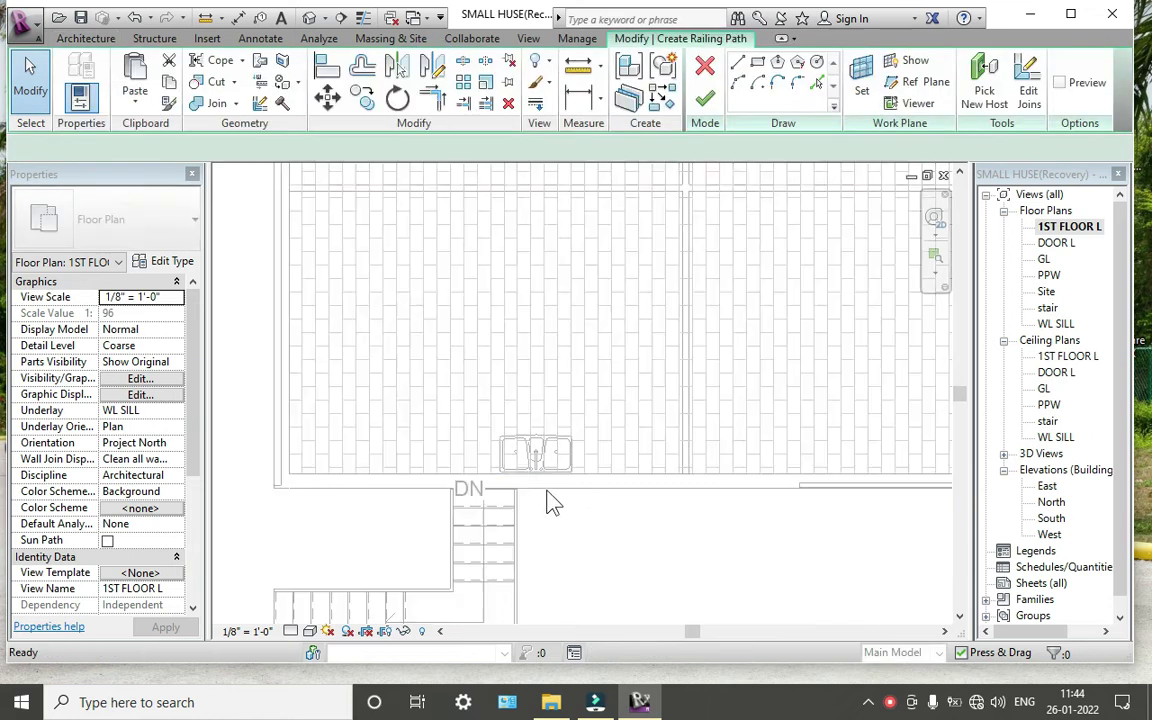
{"action": "scroll", "coordinate": [545, 500], "scroll_direction": "up", "scroll_amount": 1}
{"action": "scroll", "coordinate": [545, 500], "scroll_direction": "up", "scroll_amount": 1}
{"action": "scroll", "coordinate": [532, 483], "scroll_direction": "up", "scroll_amount": 2}
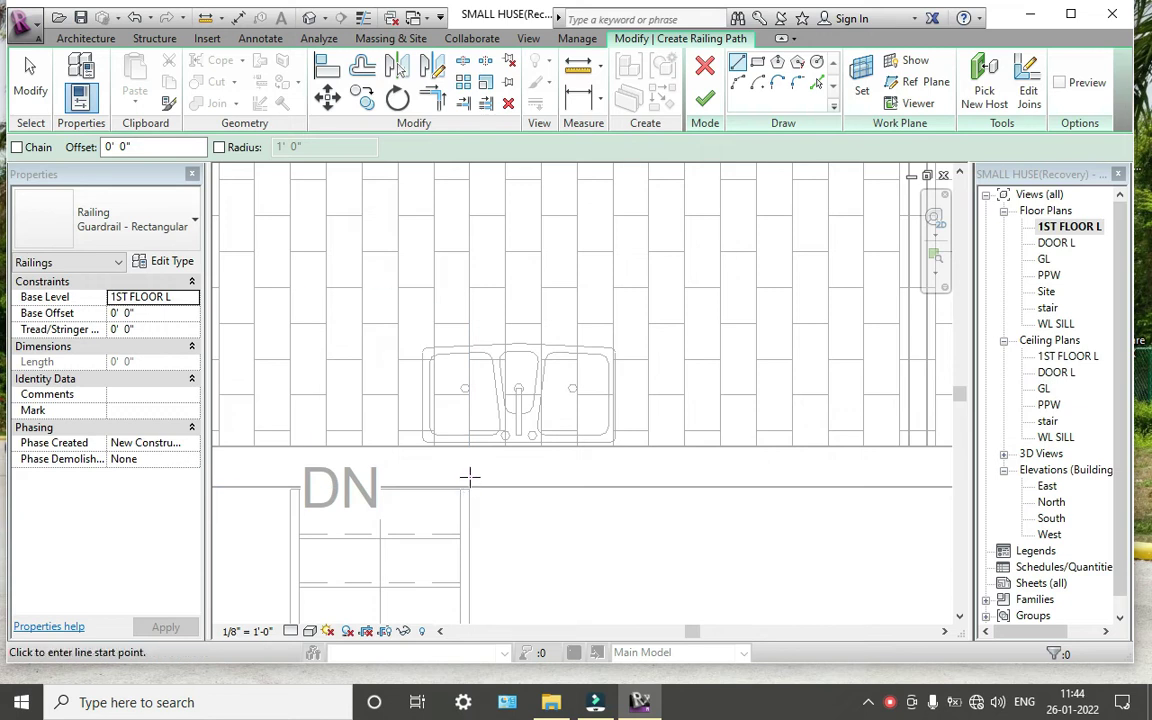
{"action": "left_click", "coordinate": [465, 477]}
{"action": "middle_click_drag", "start_coordinate": [797, 476], "coordinate": [595, 500]}
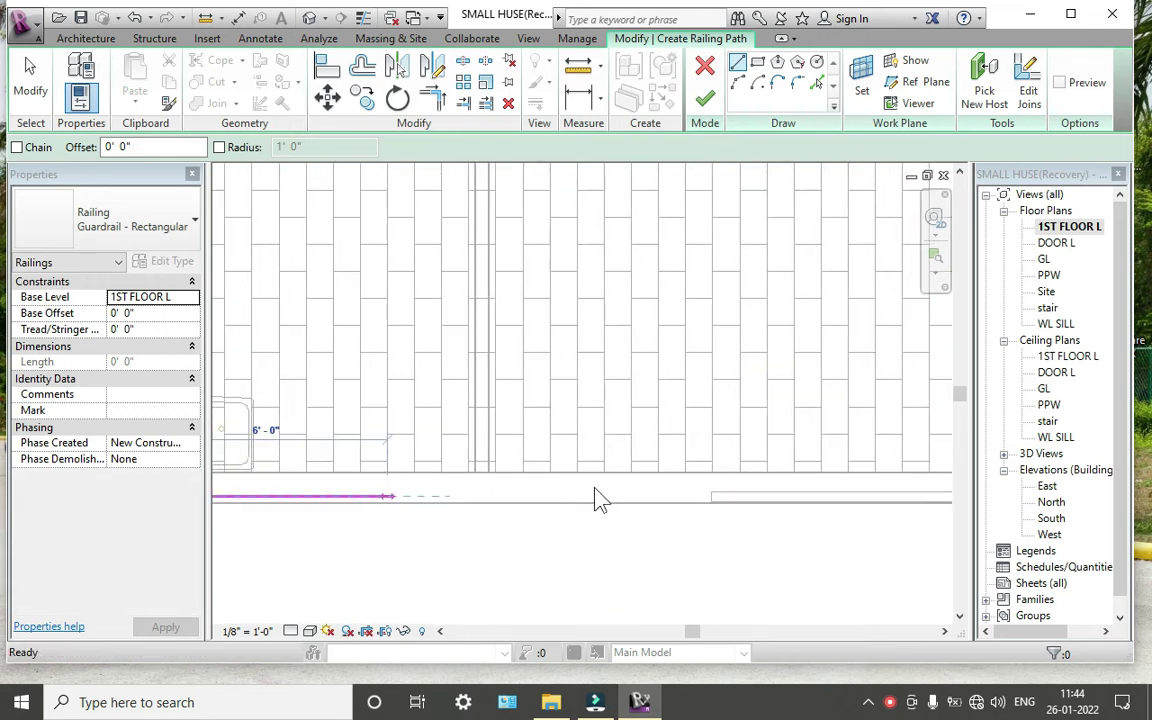
{"action": "scroll", "coordinate": [700, 495], "scroll_direction": "up", "scroll_amount": 3}
{"action": "scroll", "coordinate": [703, 495], "scroll_direction": "up", "scroll_amount": 1}
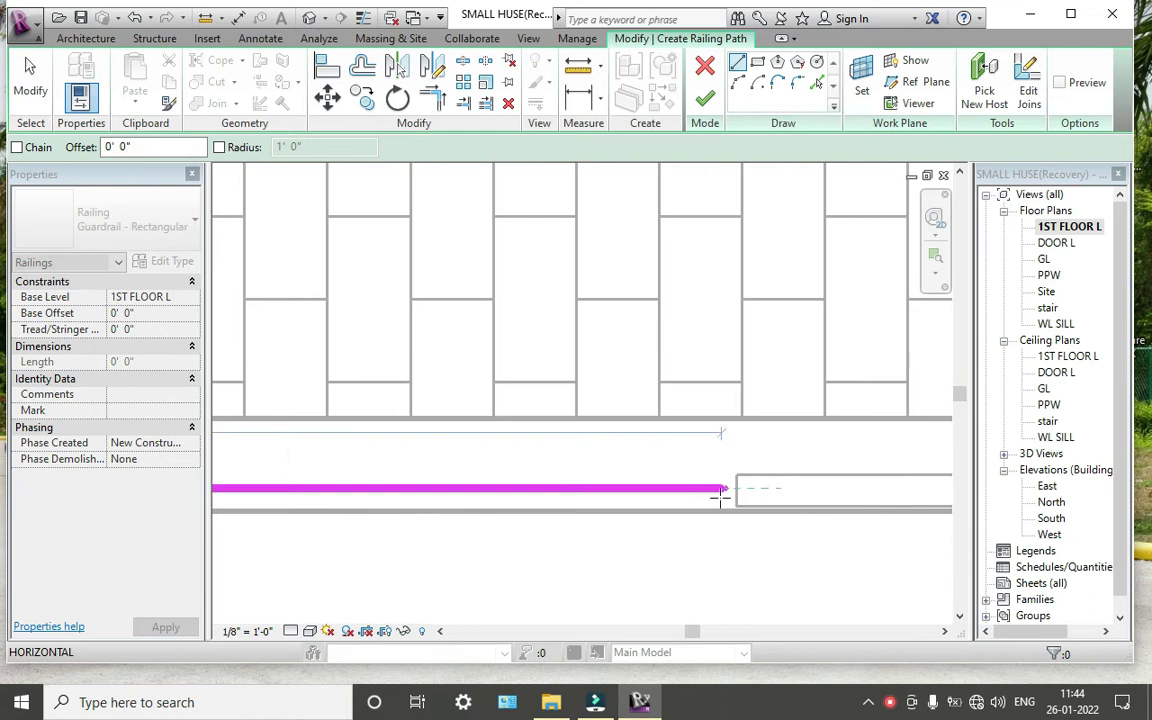
{"action": "left_click", "coordinate": [735, 488]}
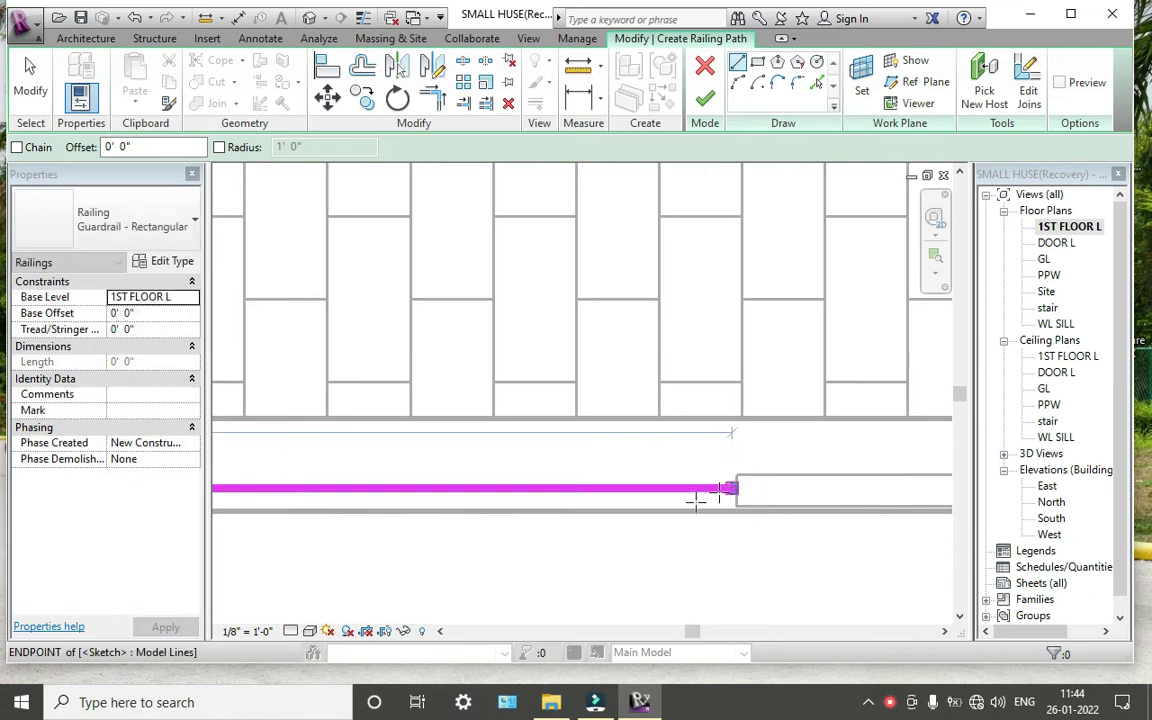
{"action": "left_click", "coordinate": [702, 99]}
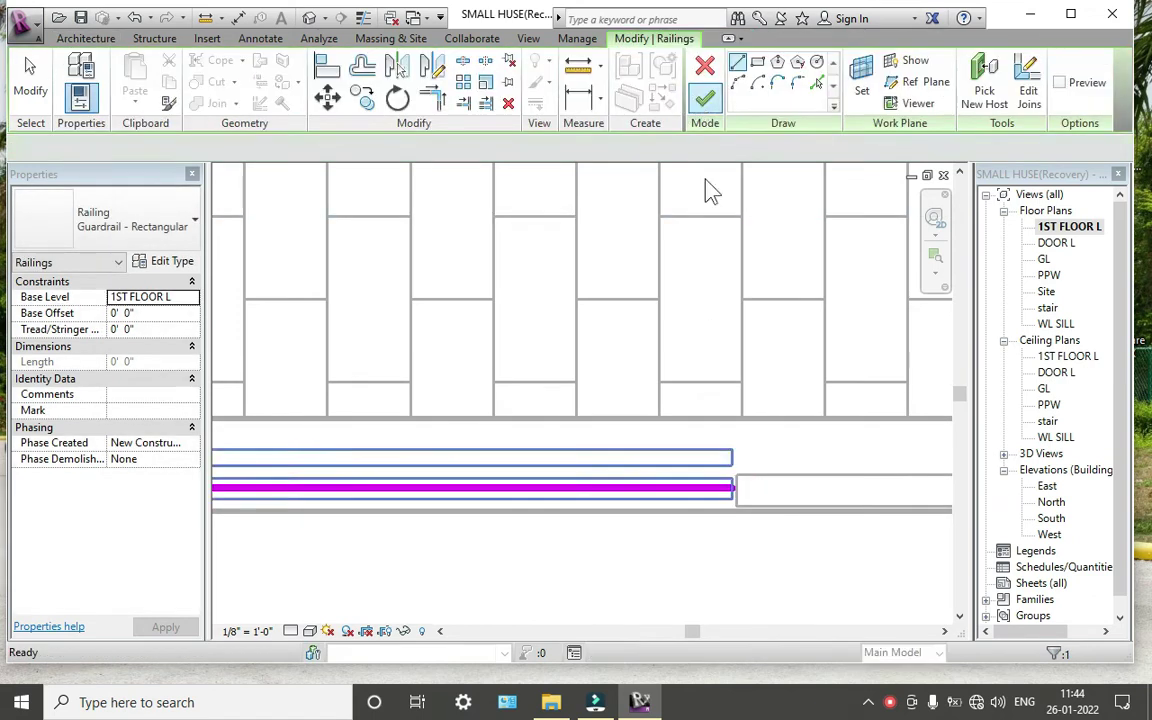
Draw an 8' 8 3/4" railing line from the stair's DN side to the left wall corner and finish it
{"action": "scroll", "coordinate": [627, 495], "scroll_direction": "down", "scroll_amount": 3}
{"action": "scroll", "coordinate": [842, 484], "scroll_direction": "down", "scroll_amount": 2}
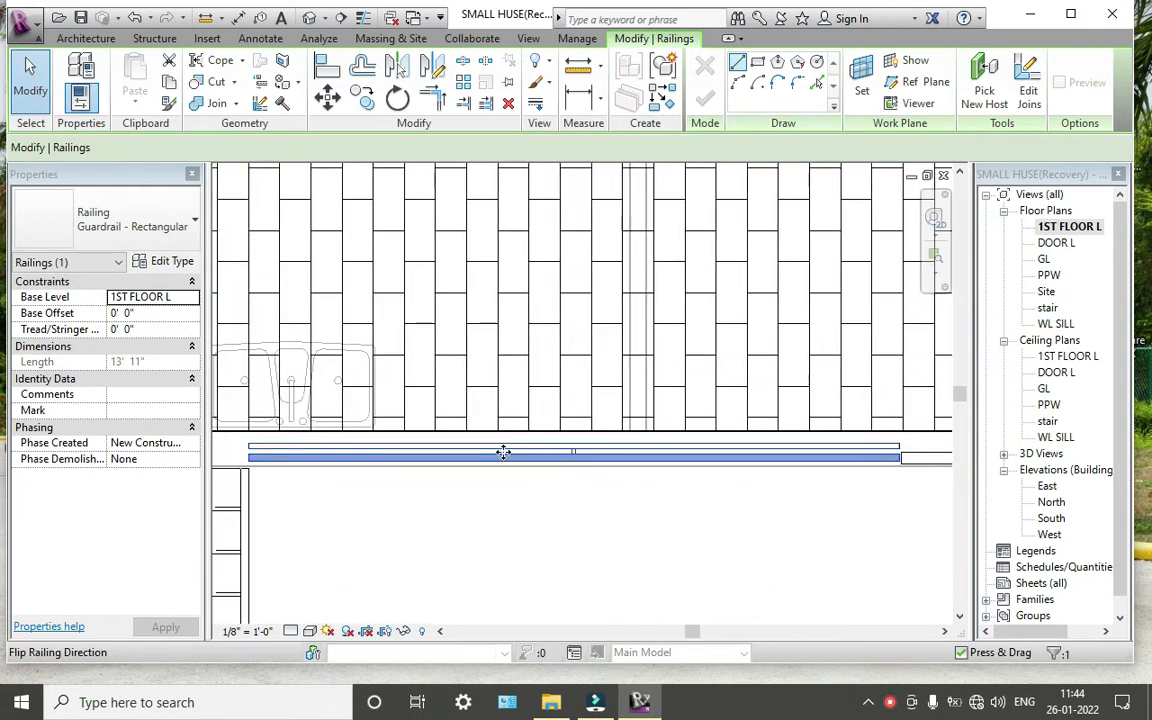
{"action": "middle_click_drag", "start_coordinate": [885, 507], "coordinate": [527, 463]}
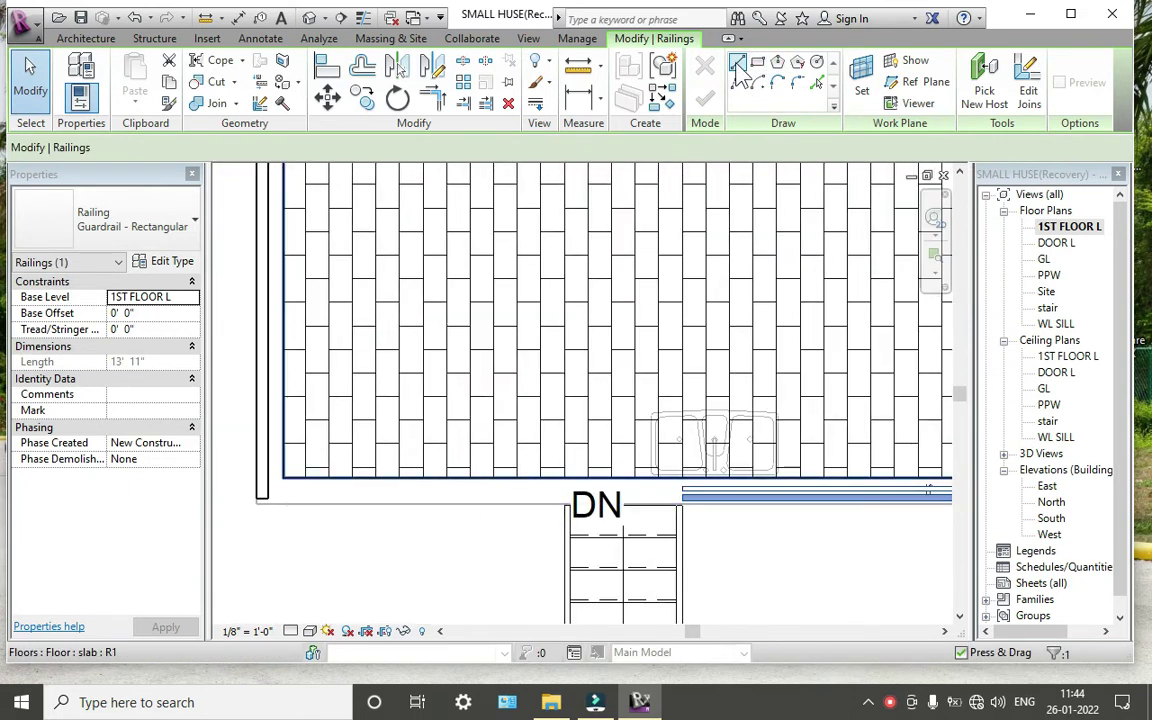
{"action": "left_click", "coordinate": [85, 38]}
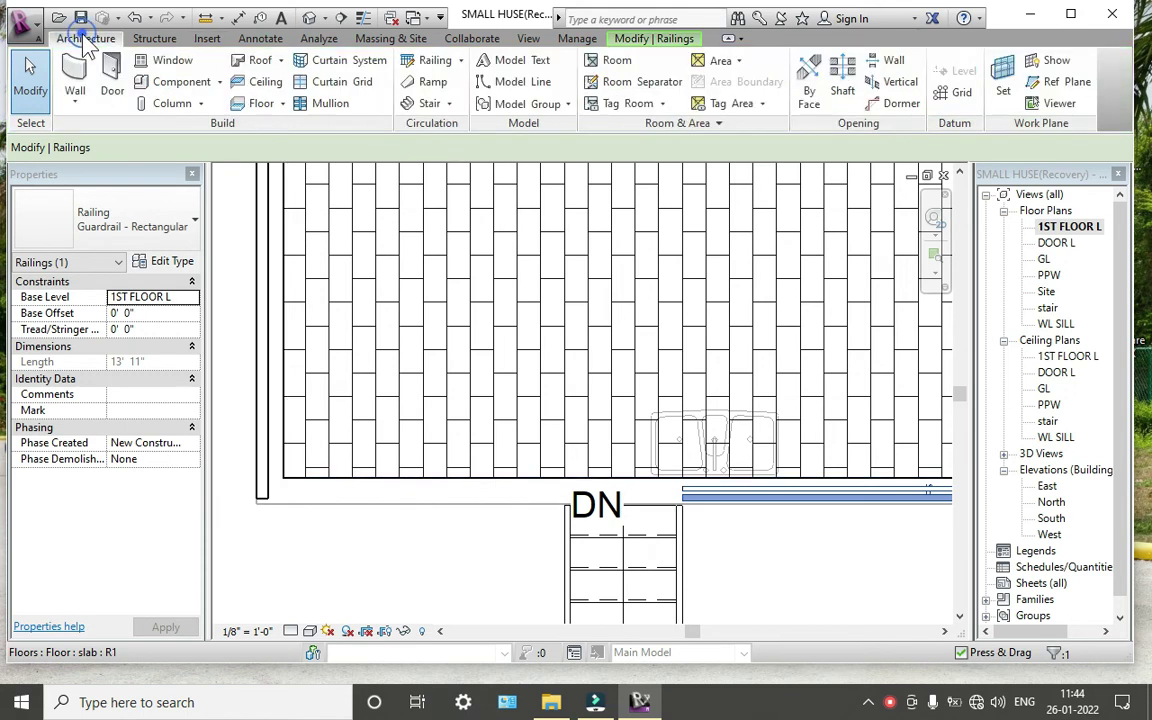
{"action": "left_click", "coordinate": [435, 63]}
{"action": "left_click", "coordinate": [740, 63]}
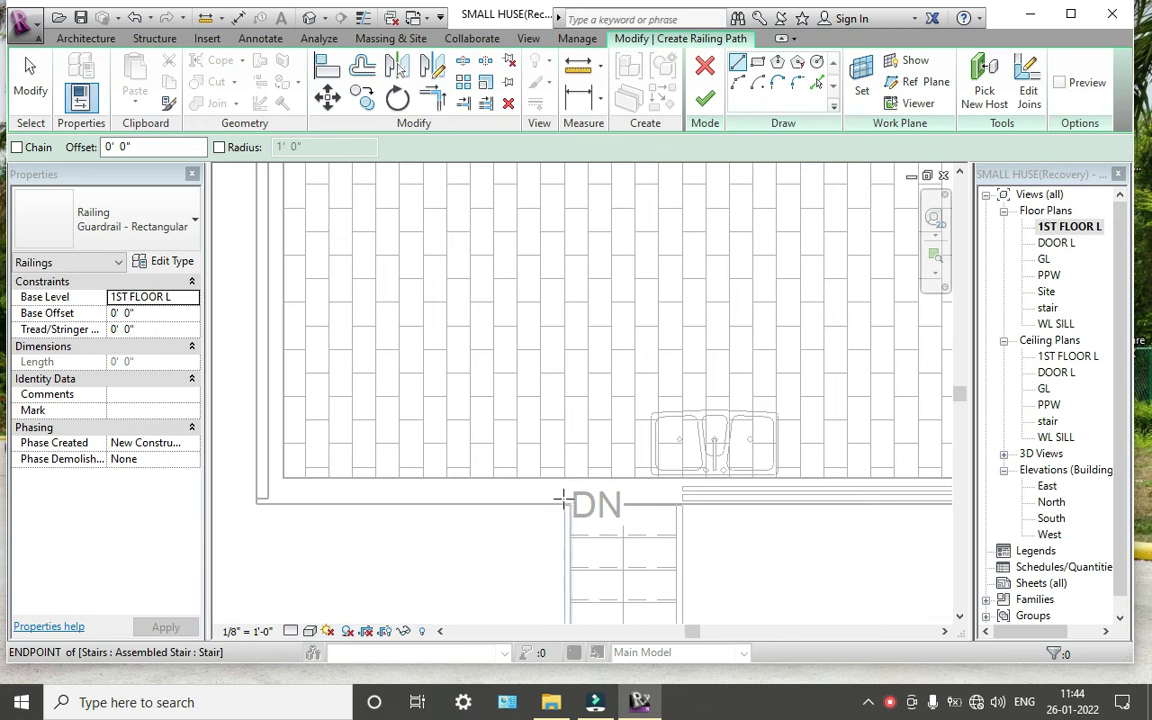
{"action": "scroll", "coordinate": [563, 500], "scroll_direction": "up", "scroll_amount": 1}
{"action": "middle_click_drag", "start_coordinate": [406, 488], "coordinate": [685, 490]}
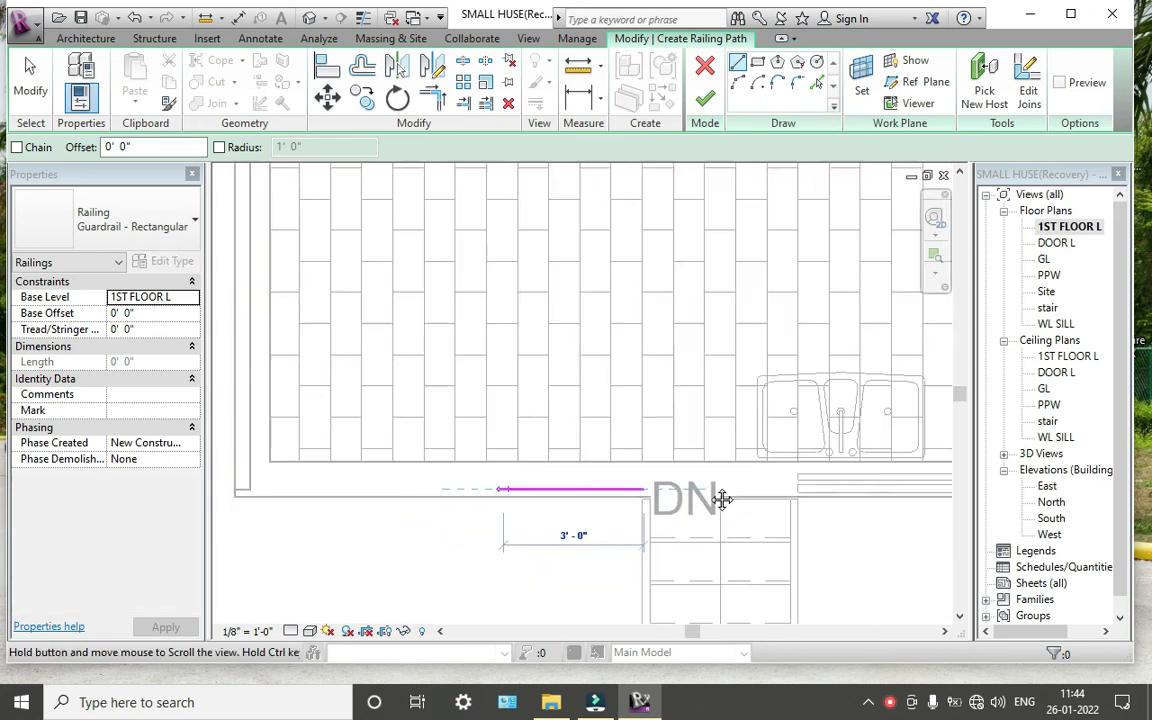
{"action": "scroll", "coordinate": [440, 488], "scroll_direction": "up", "scroll_amount": 1}
{"action": "scroll", "coordinate": [441, 488], "scroll_direction": "up", "scroll_amount": 1}
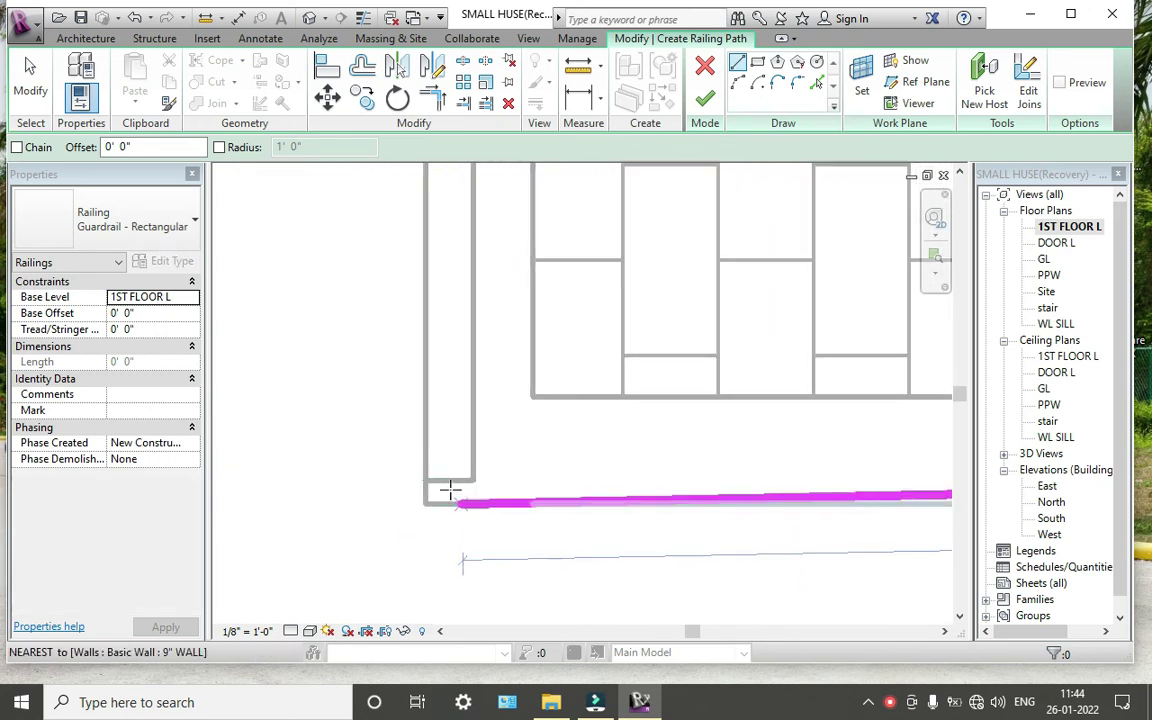
{"action": "scroll", "coordinate": [443, 488], "scroll_direction": "up", "scroll_amount": 1}
{"action": "scroll", "coordinate": [443, 488], "scroll_direction": "up", "scroll_amount": 1}
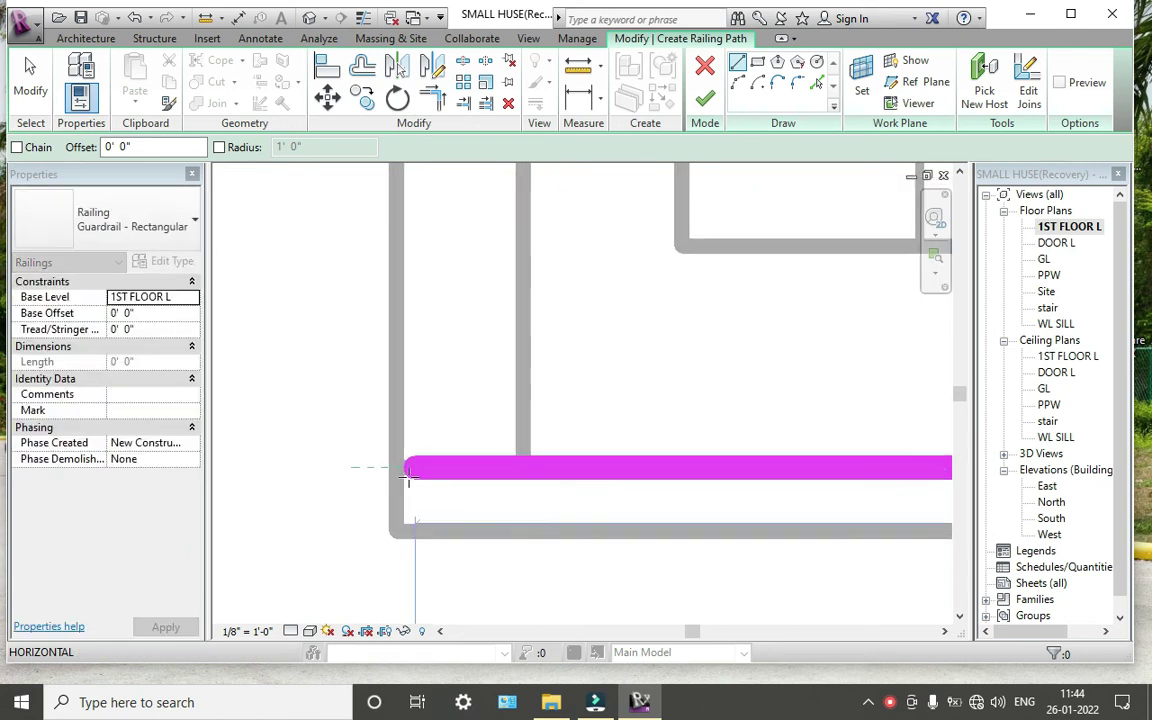
{"action": "left_click", "coordinate": [399, 468]}
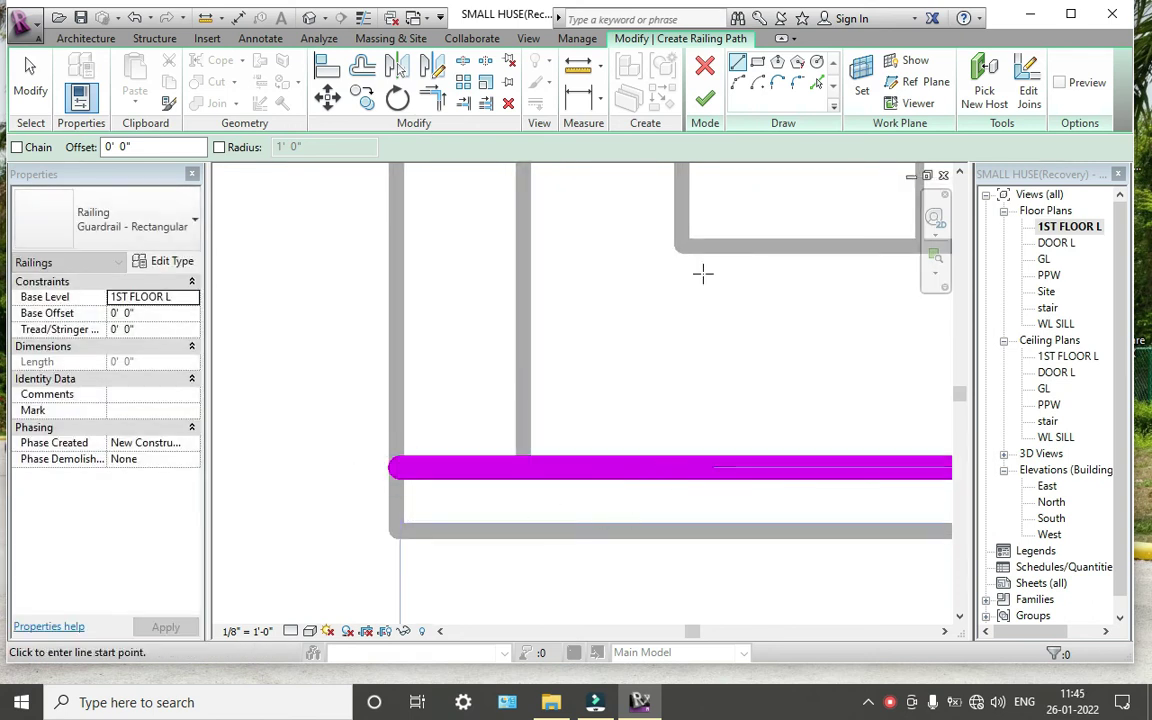
{"action": "left_click", "coordinate": [705, 98]}
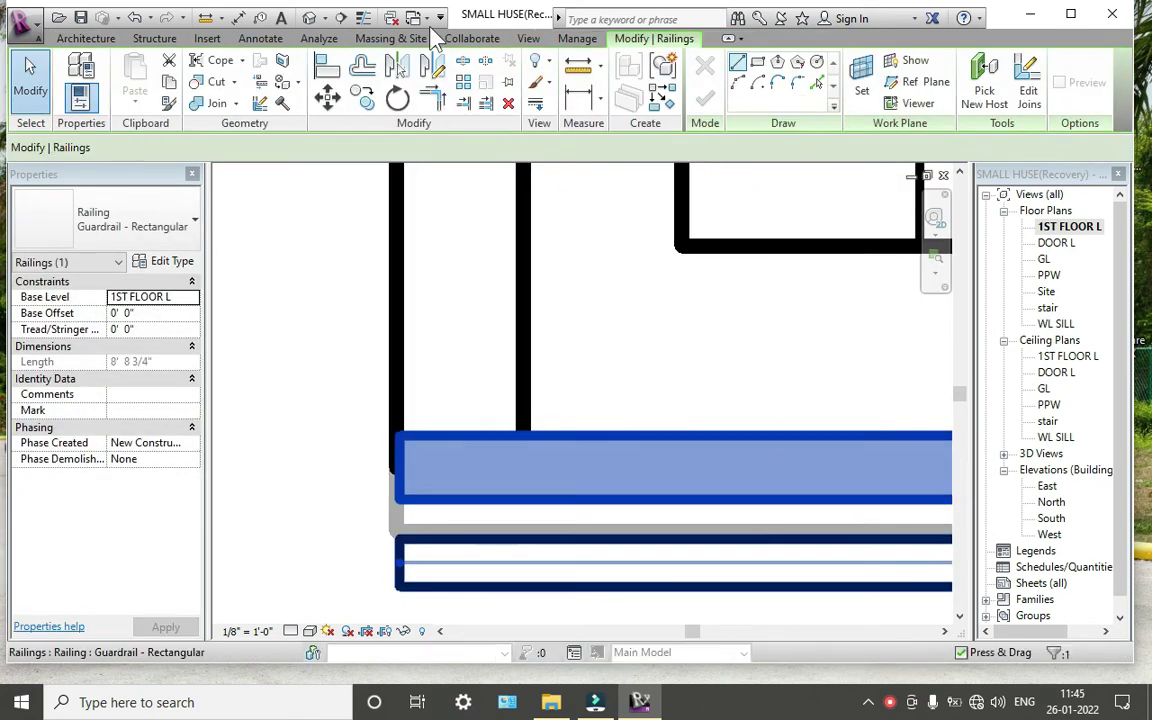
Switch to the default 3D view and orbit and zoom to inspect both guardrails beside the stair
{"action": "left_click", "coordinate": [309, 18]}
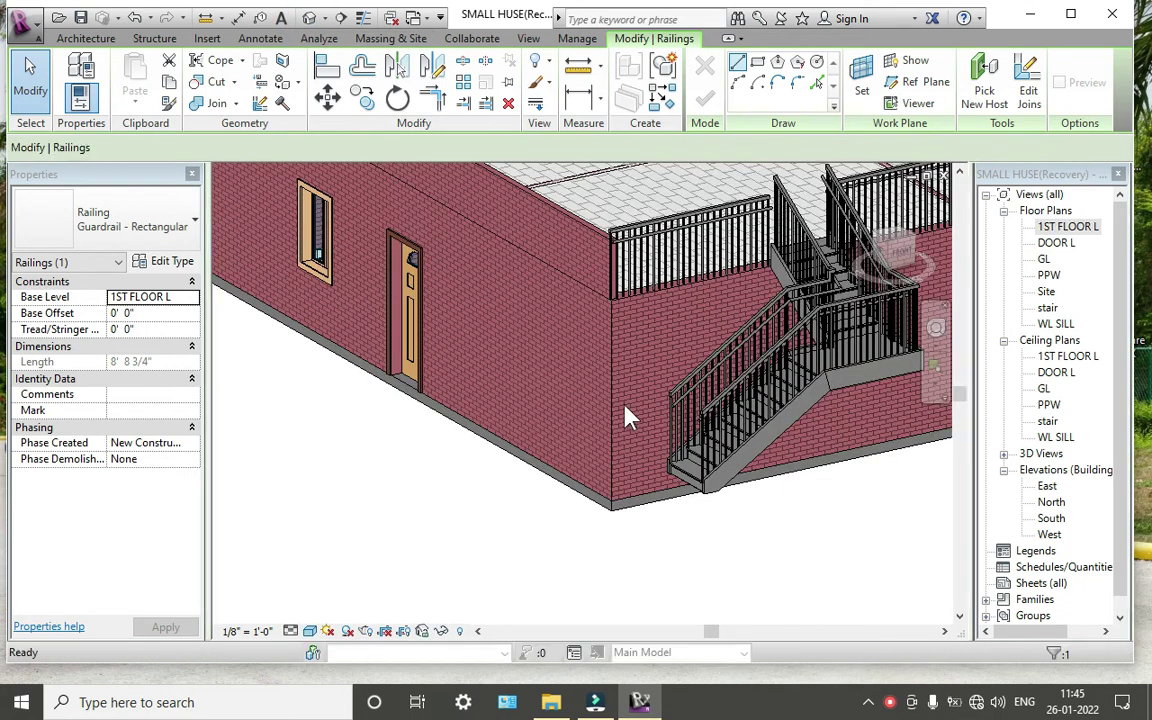
{"action": "mouse_move", "coordinate": [561, 362]}
{"action": "middle_mouse_down", "text": "shift"}
{"action": "mouse_move", "coordinate": [708, 313]}
{"action": "mouse_move", "coordinate": [810, 347]}
{"action": "mouse_move", "coordinate": [674, 365]}
{"action": "middle_mouse_up", "text": "shift"}
{"action": "key", "text": "Escape"}
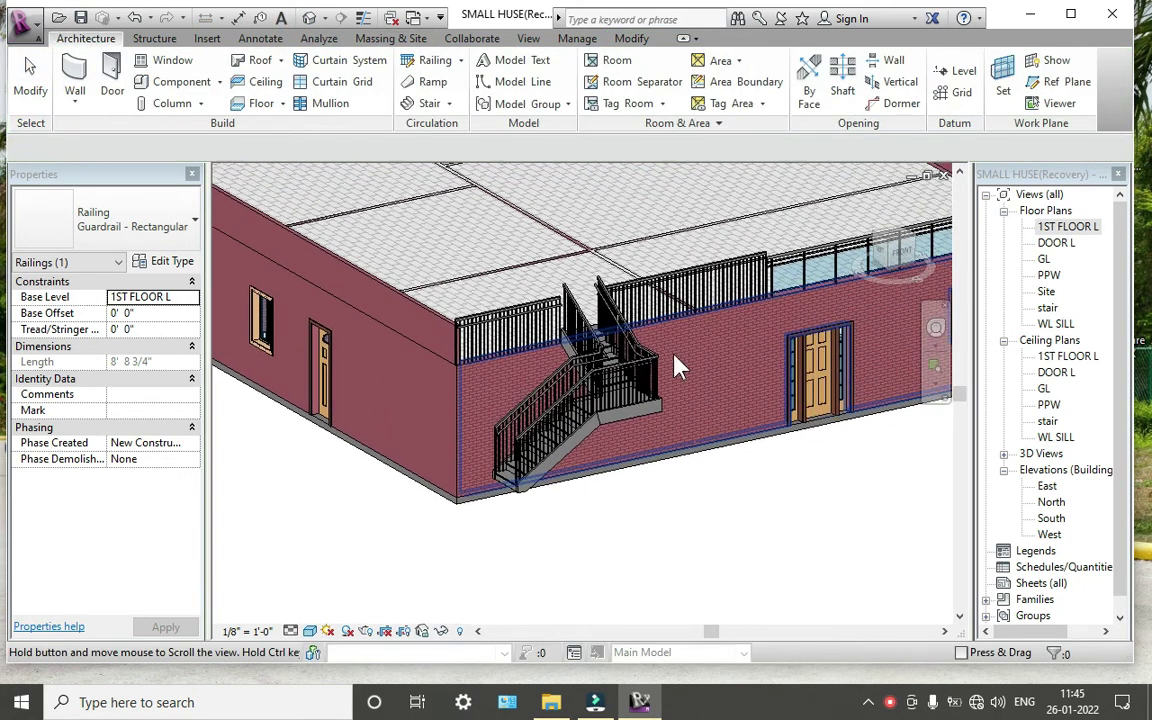
{"action": "mouse_move", "coordinate": [727, 427]}
{"action": "middle_mouse_down", "text": "shift"}
{"action": "mouse_move", "coordinate": [624, 500]}
{"action": "mouse_move", "coordinate": [686, 480]}
{"action": "mouse_move", "coordinate": [674, 553]}
{"action": "mouse_move", "coordinate": [630, 493]}
{"action": "middle_mouse_up", "text": "shift"}
{"action": "scroll", "coordinate": [685, 470], "scroll_direction": "down", "scroll_amount": 2}
{"action": "scroll", "coordinate": [630, 505], "scroll_direction": "up", "scroll_amount": 2}
{"action": "scroll", "coordinate": [648, 501], "scroll_direction": "up", "scroll_amount": 2}
{"action": "scroll", "coordinate": [567, 580], "scroll_direction": "up", "scroll_amount": 2}
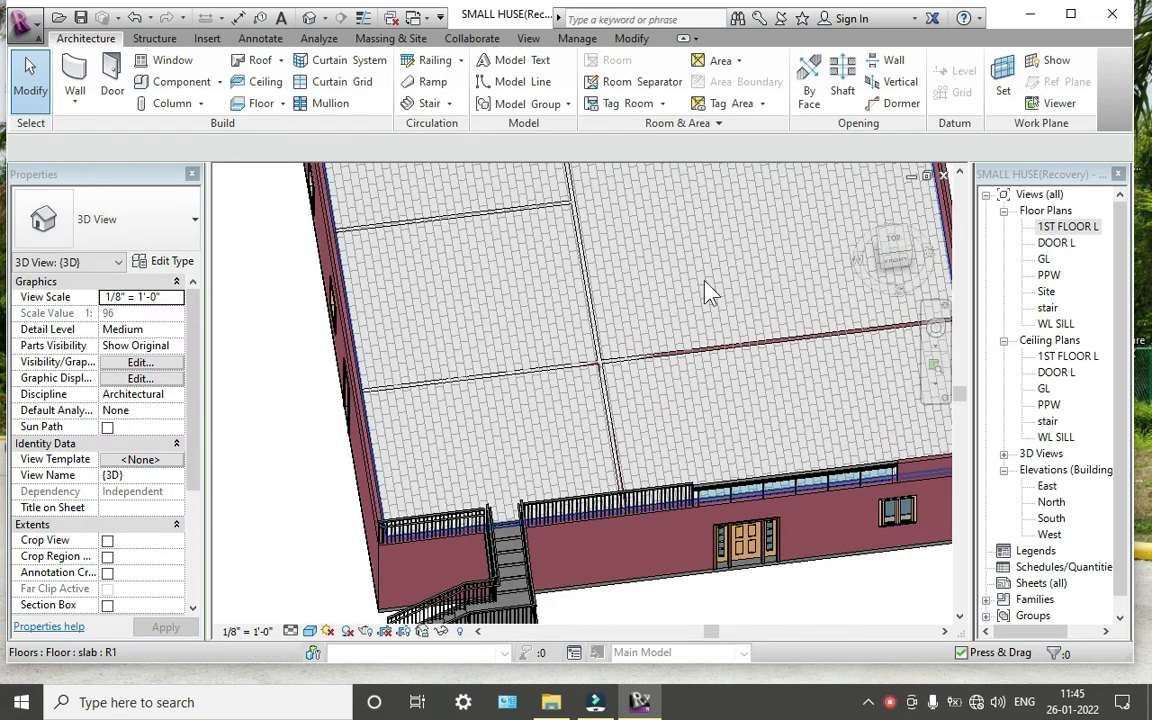
{"action": "scroll", "coordinate": [474, 393], "scroll_direction": "down", "scroll_amount": 1}
{"action": "scroll", "coordinate": [470, 391], "scroll_direction": "down", "scroll_amount": 1}
{"action": "middle_click_drag", "start_coordinate": [486, 406], "coordinate": [499, 462]}
{"action": "scroll", "coordinate": [500, 462], "scroll_direction": "down", "scroll_amount": 1}
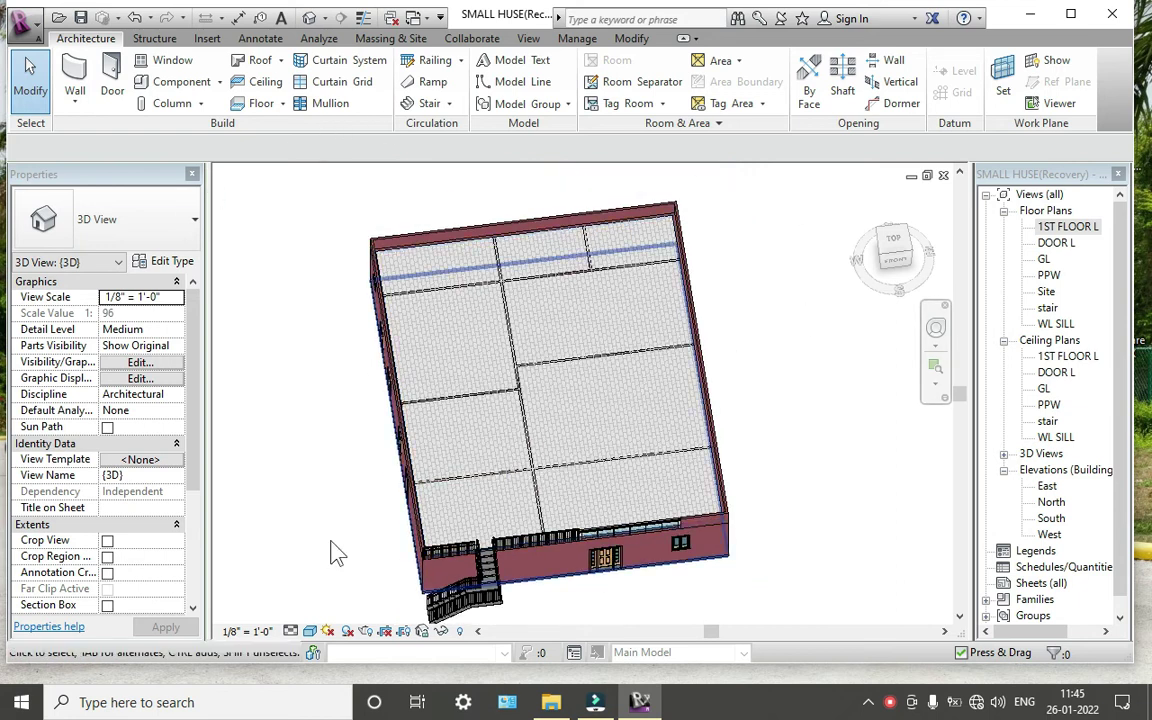